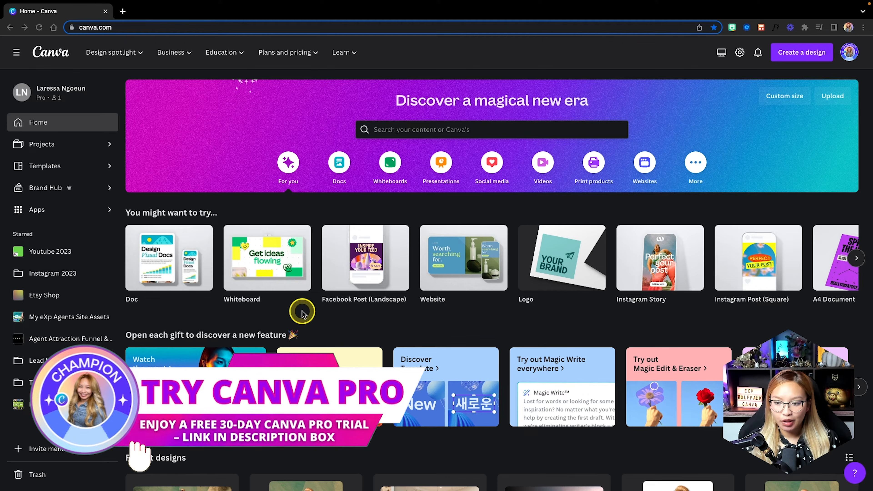
Create a blank Website design from the Websites category on the Canva home page.
click(645, 165)
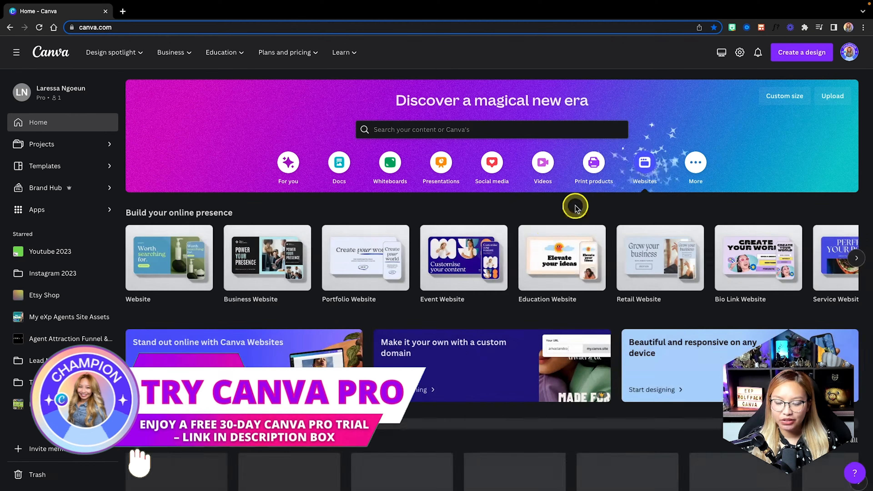
scroll(547, 226, down, 2)
scroll(547, 227, down, 10)
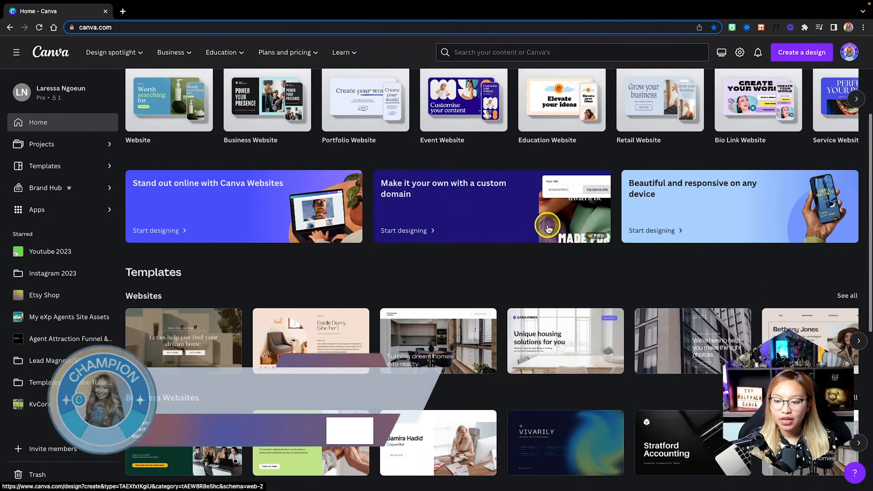
scroll(548, 228, down, 2)
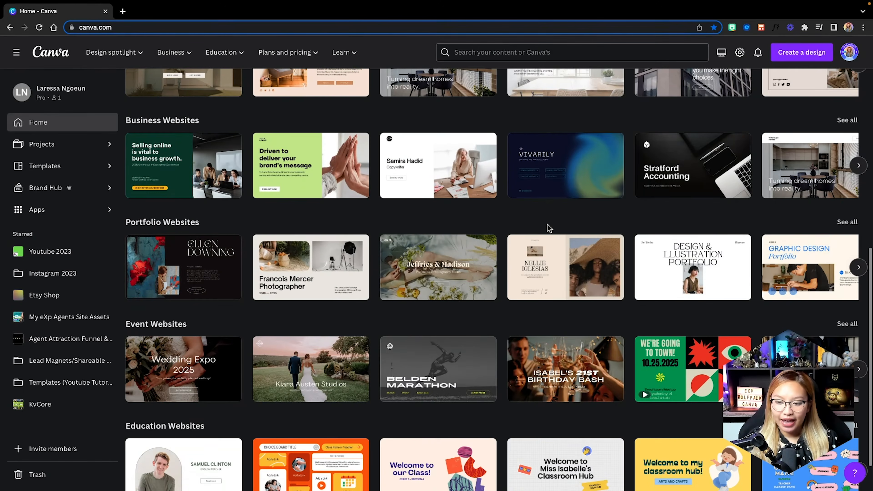
scroll(549, 228, up, 12)
scroll(549, 228, up, 2)
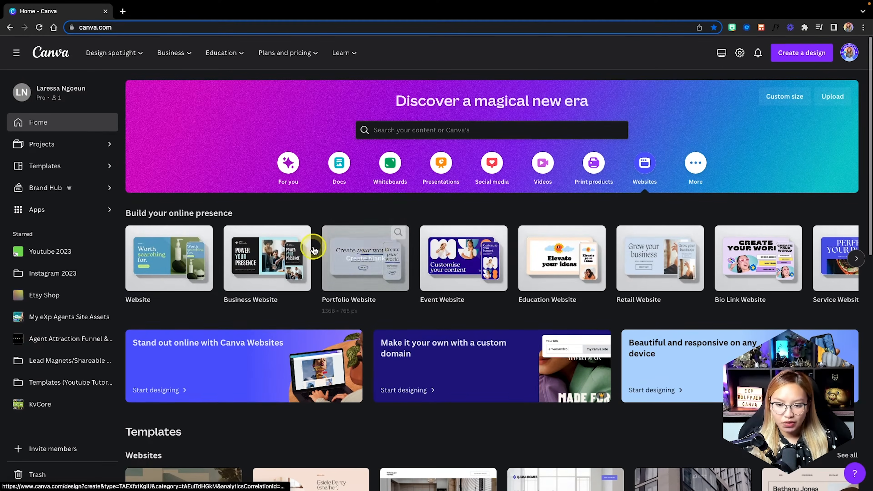
click(170, 257)
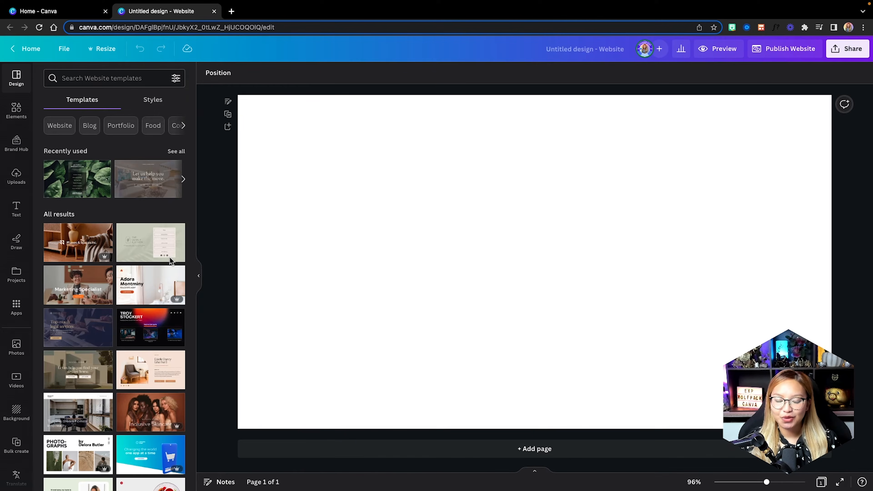
Add eight more blank pages so the website has nine pages.
click(240, 333)
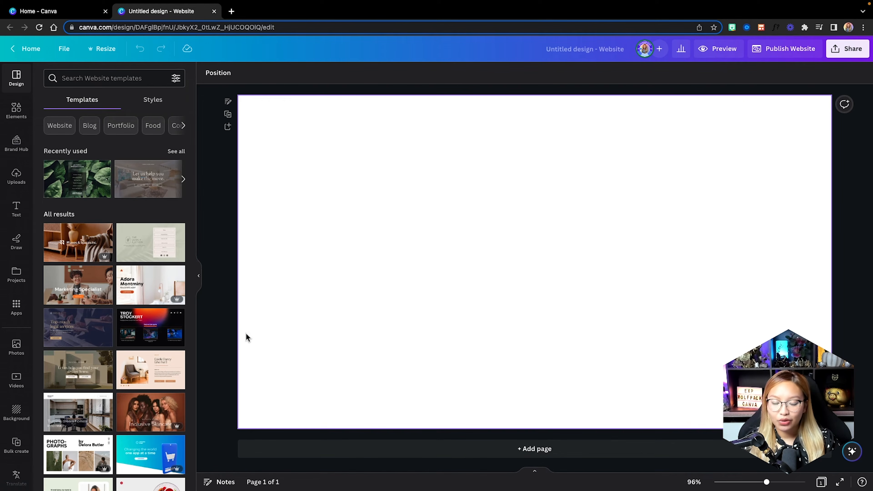
click(659, 469)
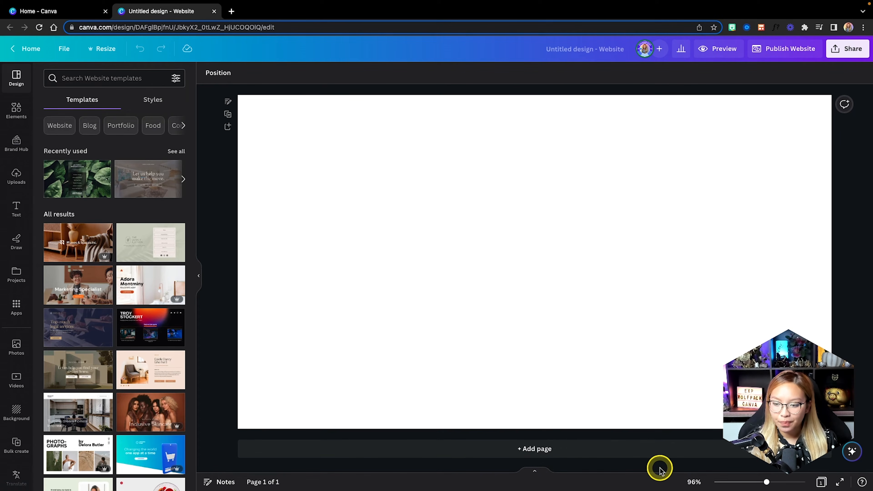
click(610, 450)
click(610, 450)
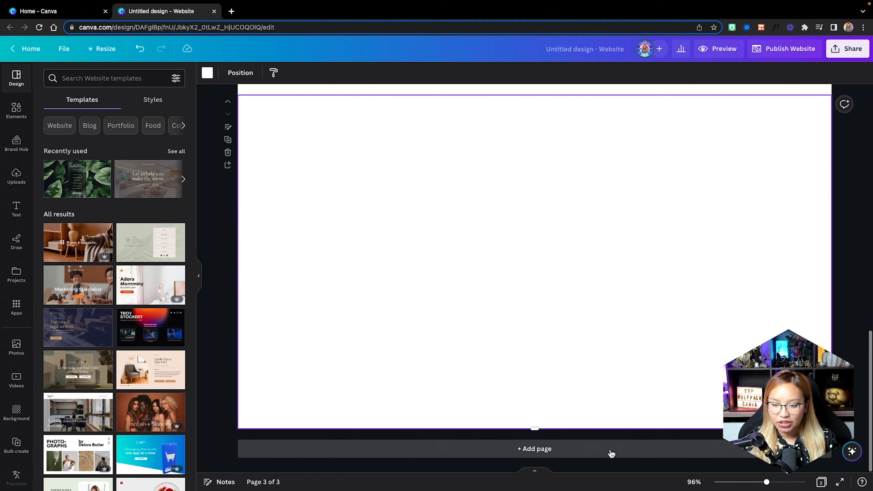
click(610, 451)
click(610, 452)
click(610, 451)
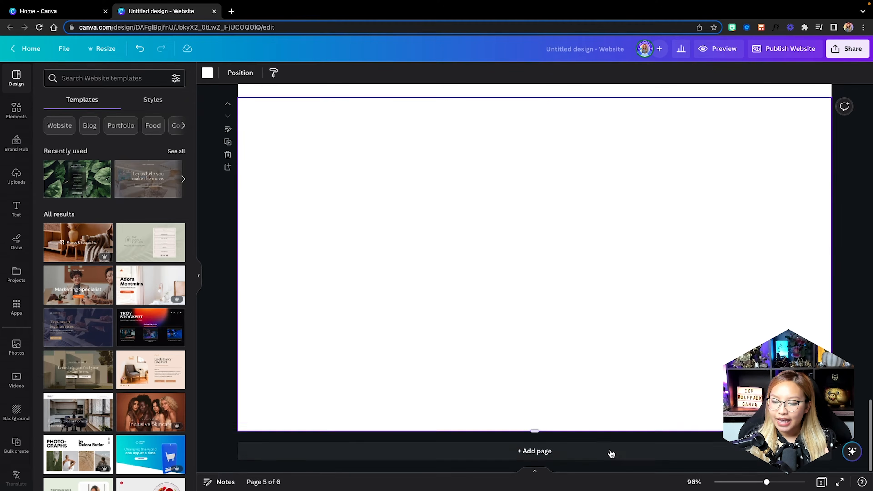
click(611, 451)
click(611, 451)
click(610, 451)
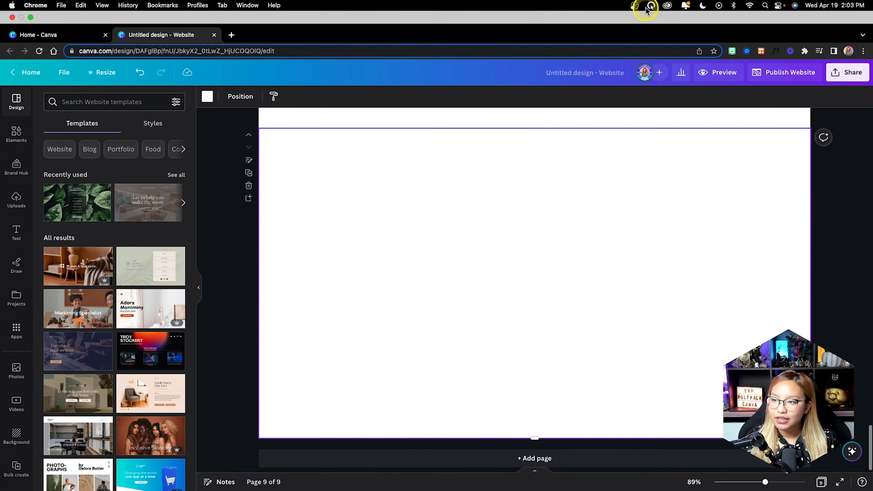
Select the newest blank page and scroll through the nine pages.
click(613, 309)
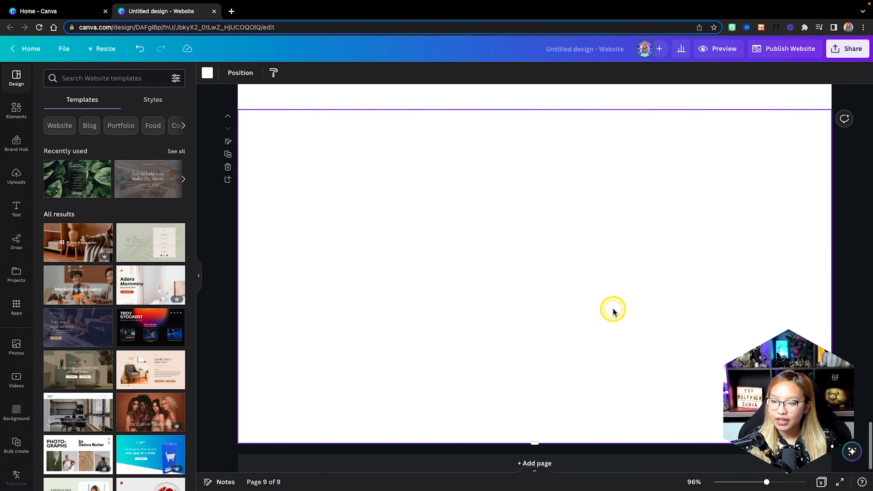
scroll(582, 352, down, 1)
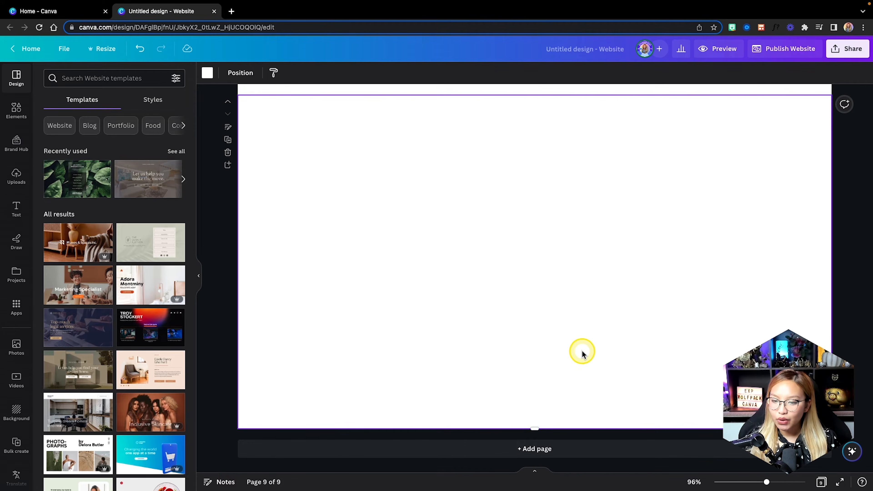
scroll(581, 353, up, 5)
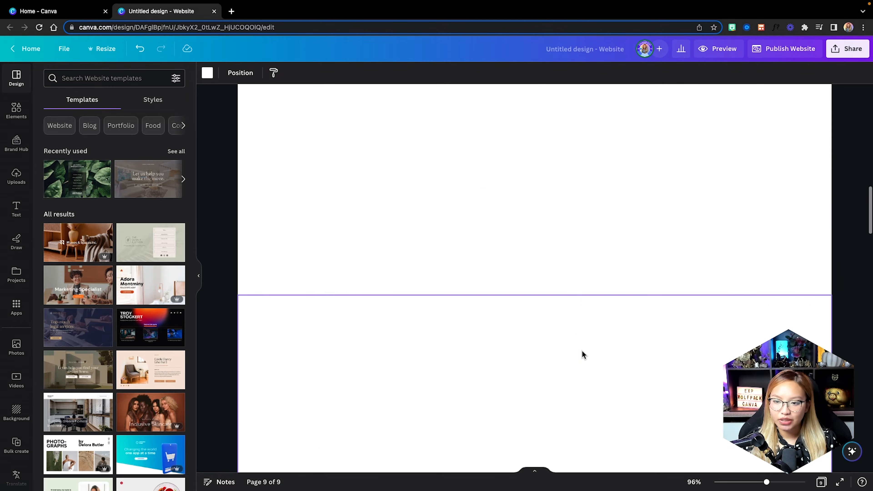
scroll(582, 350, down, 5)
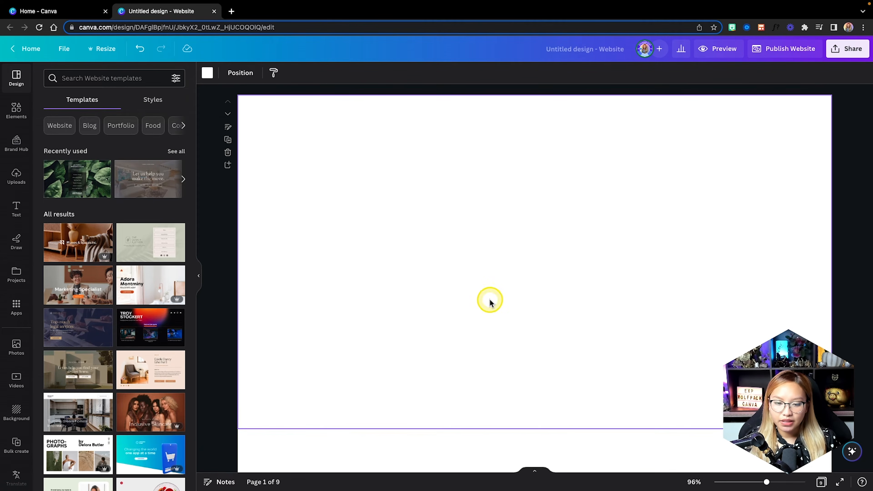
scroll(13, 400, down, 3)
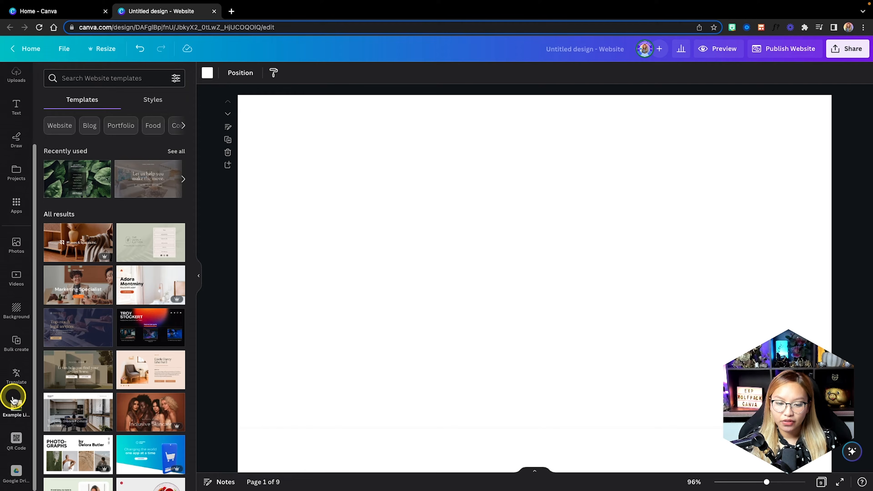
Open the Example Listing Photos collection, then view Projects on the Canva home page.
click(16, 410)
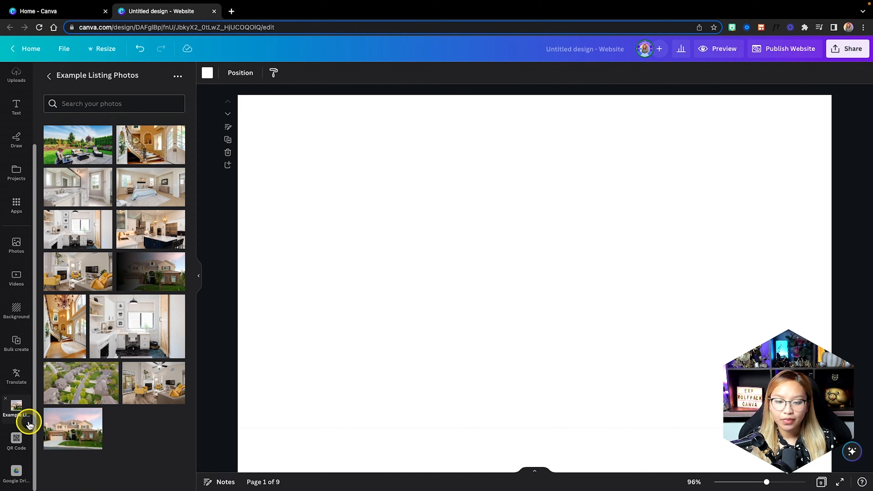
click(55, 13)
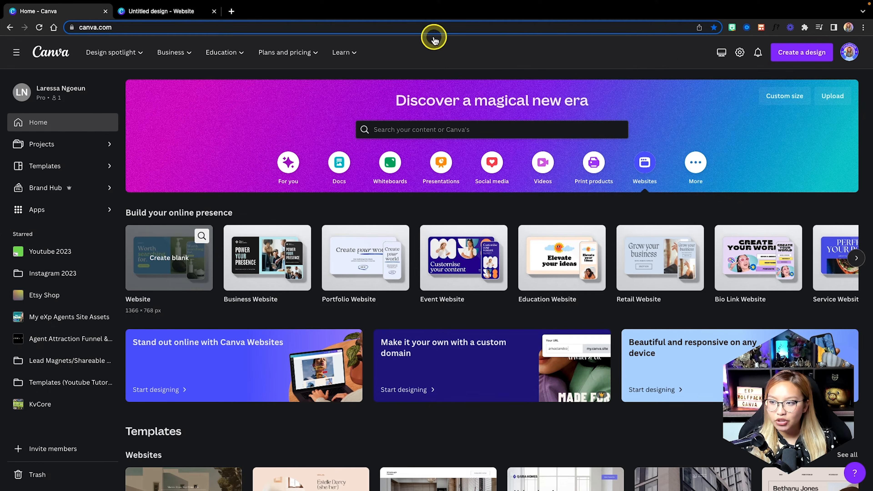
click(55, 143)
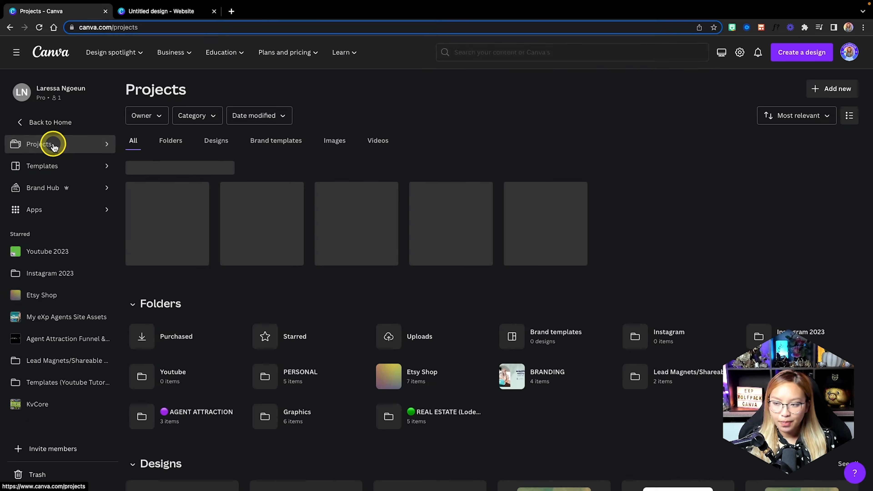
Start creating a new folder in Projects, then cancel the dialog without saving.
click(827, 92)
click(761, 135)
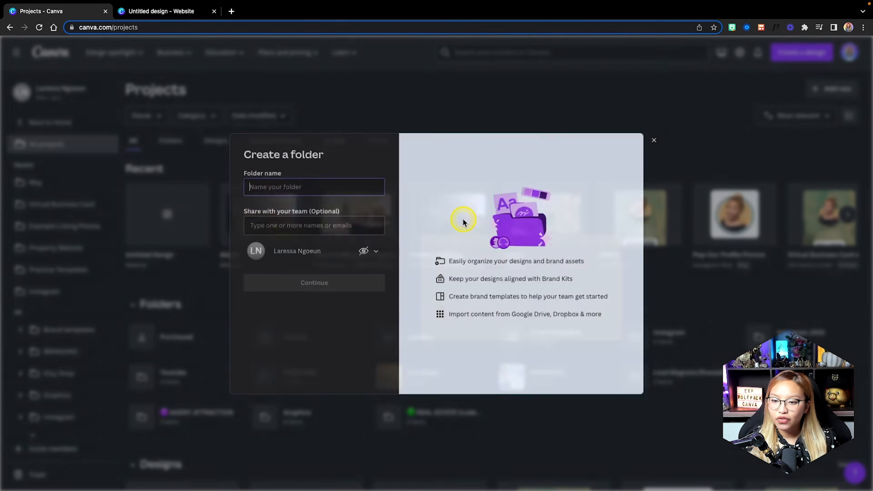
click(660, 138)
Return to the website design and reopen the Example Listing Photos collection.
click(172, 10)
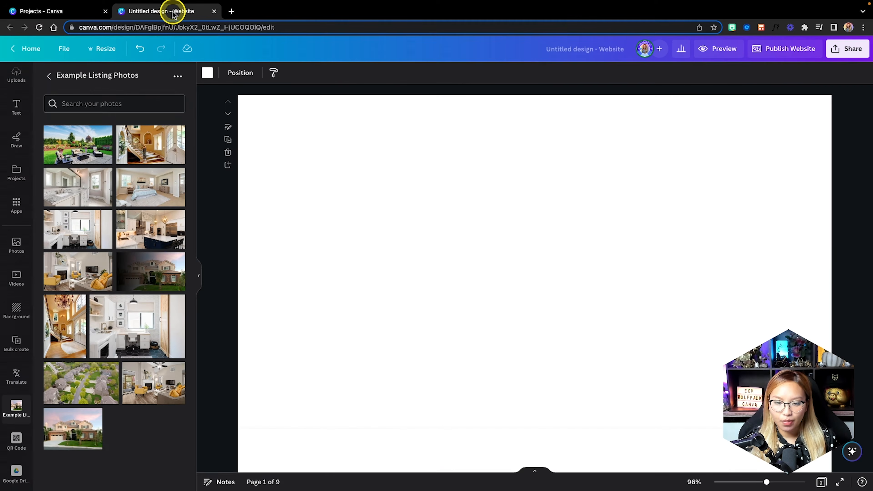
click(16, 174)
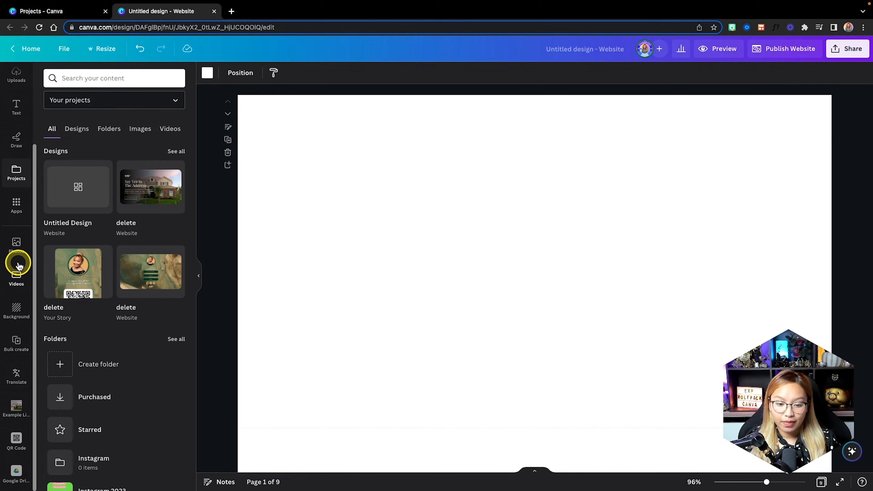
click(17, 409)
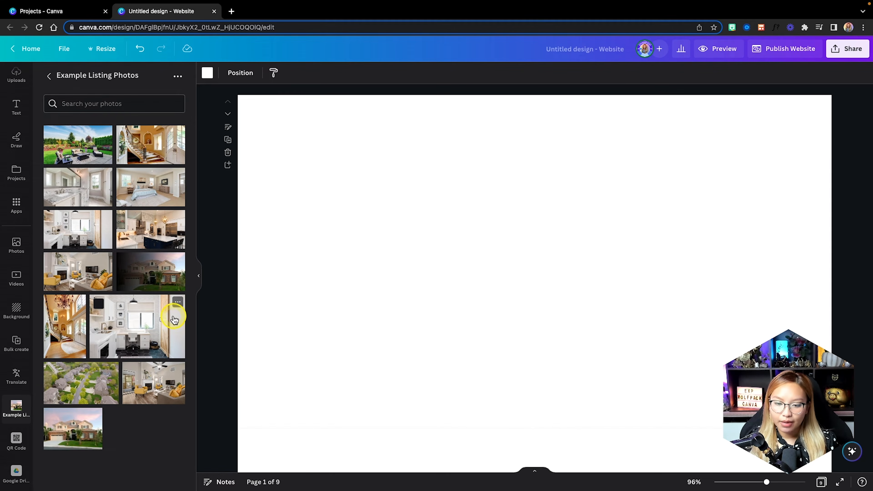
Make the front-yard house photo page 1's background and shrink page 2 to a 1,366 × 180 strip.
drag(74, 428, 258, 313)
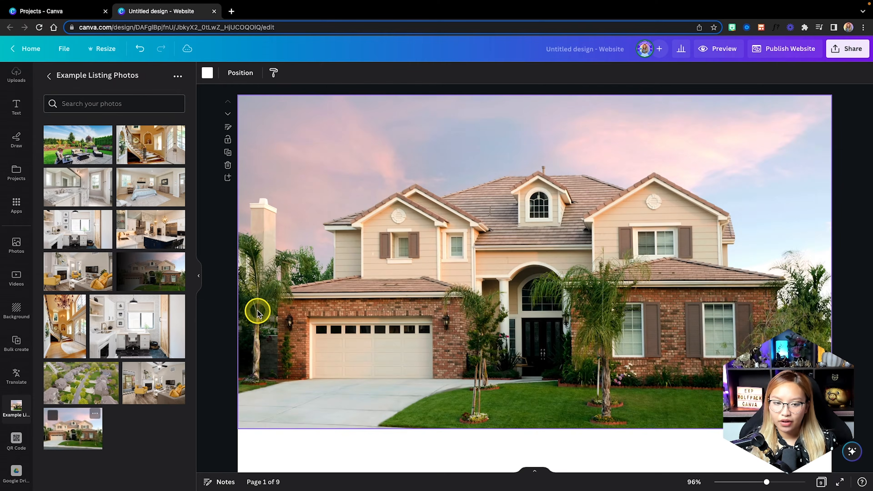
scroll(257, 312, down, 10)
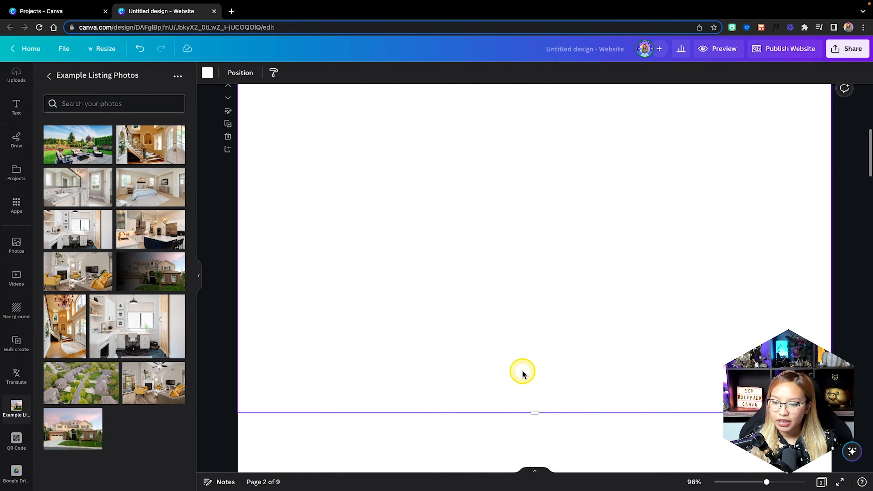
drag(529, 413, 543, 201)
drag(536, 259, 535, 187)
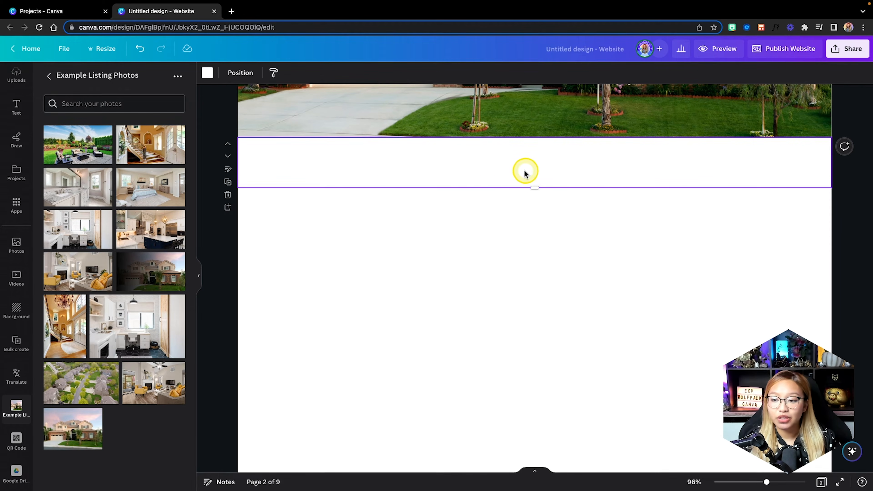
scroll(422, 275, down, 5)
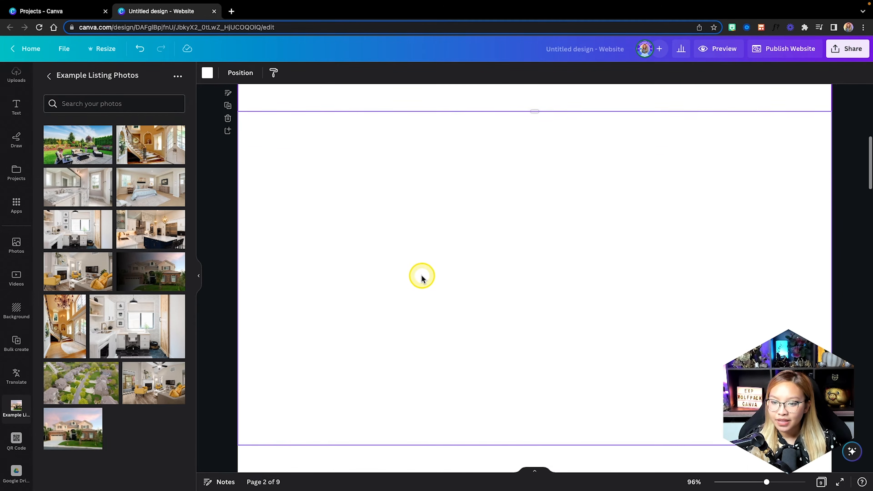
scroll(465, 254, up, 5)
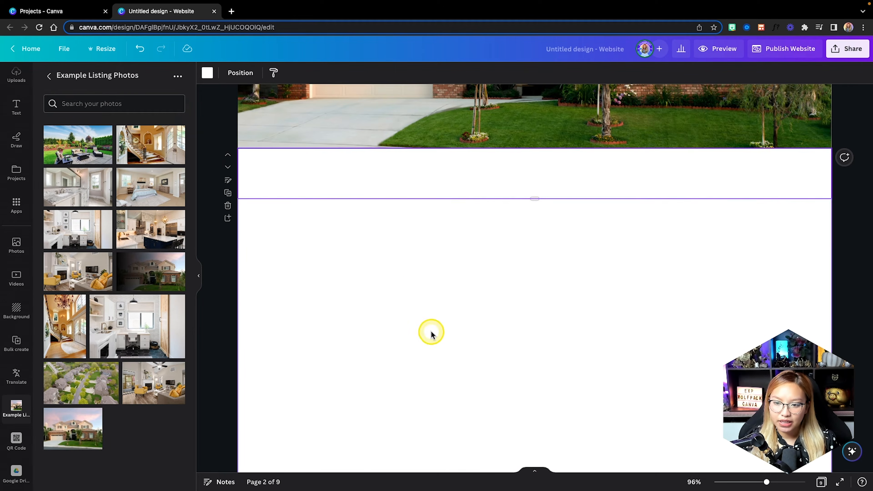
Fill the slim second page's background with dark green.
click(203, 73)
click(78, 221)
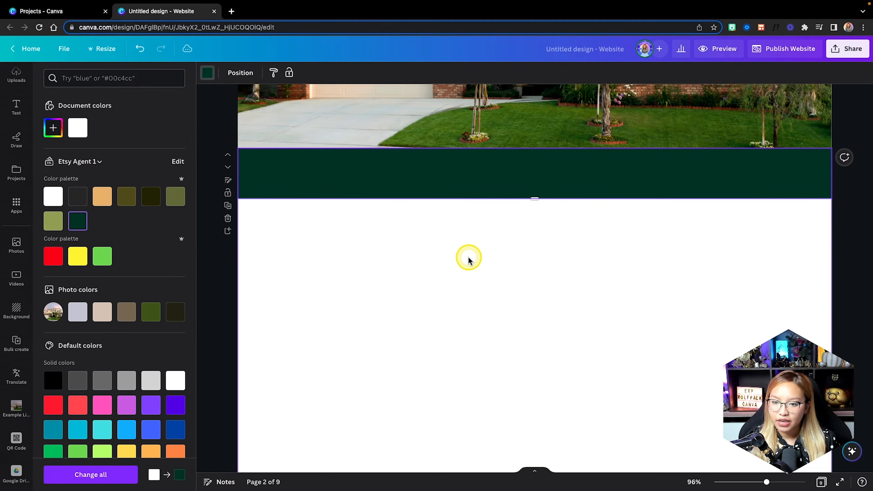
scroll(468, 257, down, 8)
scroll(447, 247, down, 6)
Shrink page 4 into a short band filled with dark green.
click(418, 229)
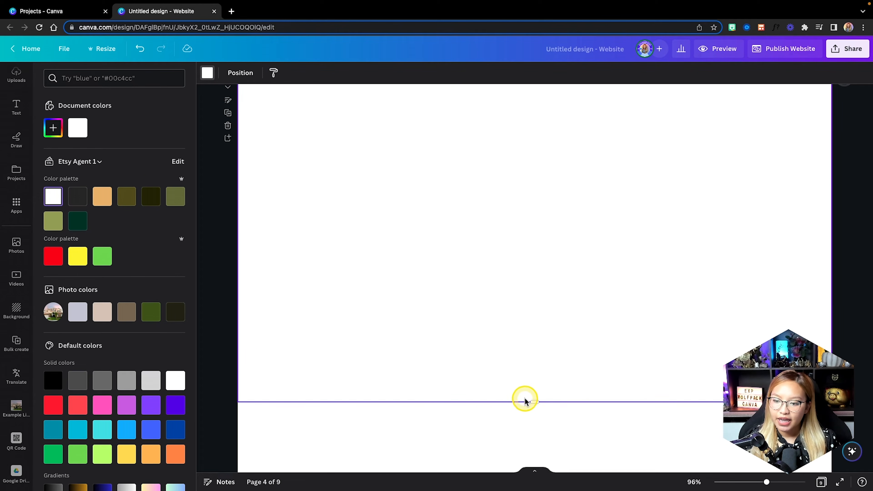
drag(524, 400, 522, 184)
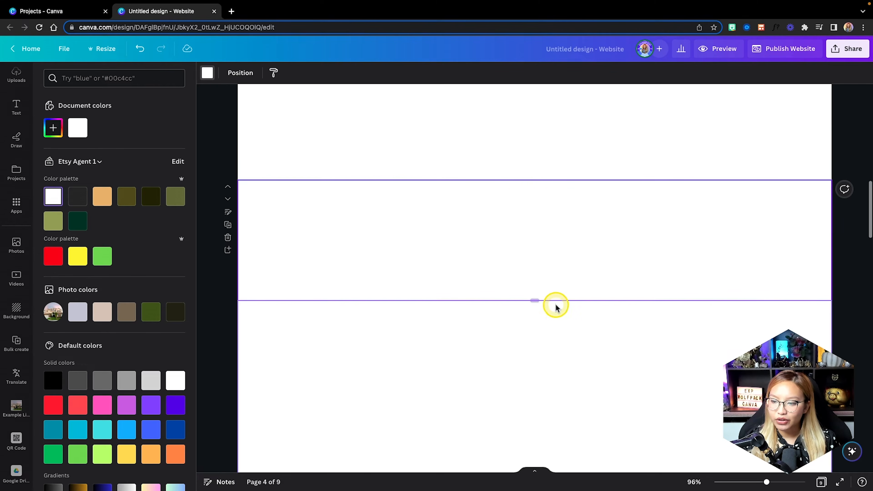
click(77, 221)
scroll(422, 365, down, 3)
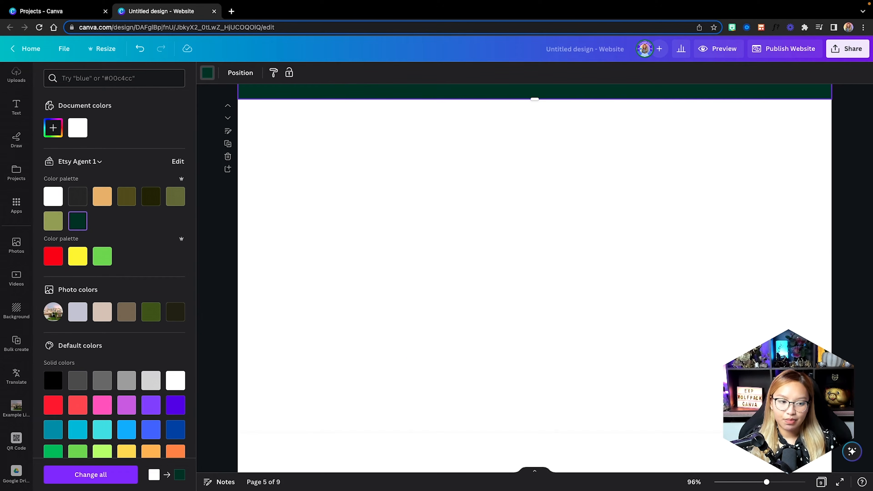
Shorten page 5 to about 427 px tall.
click(531, 429)
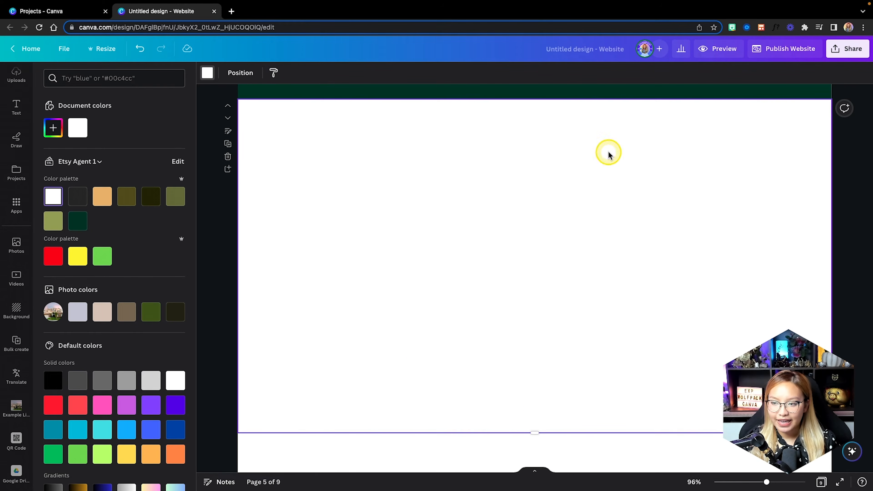
drag(535, 429, 531, 284)
scroll(557, 325, up, 1)
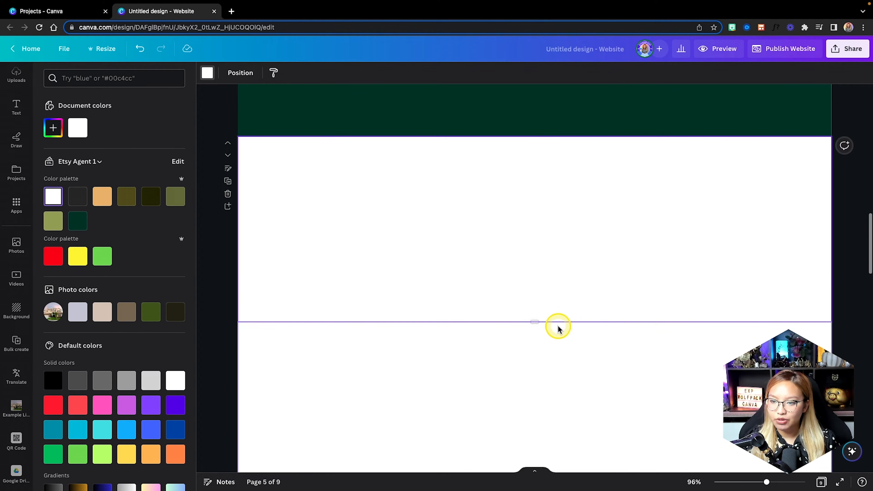
drag(541, 324, 539, 333)
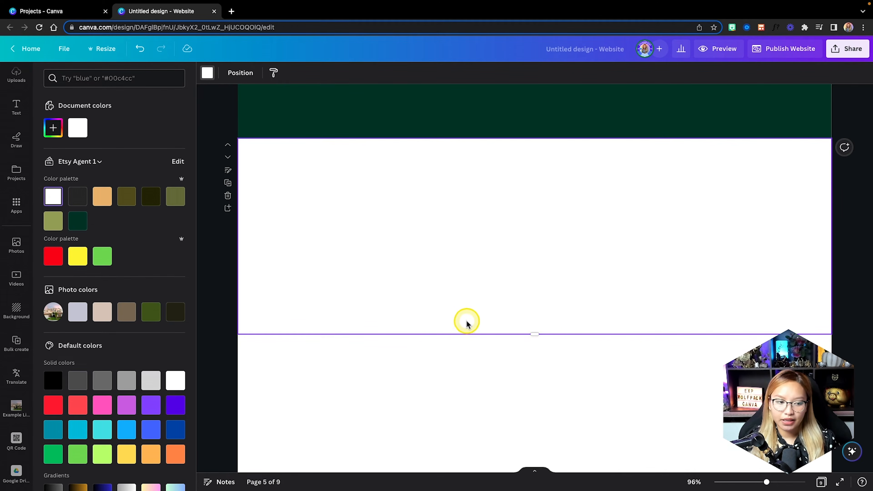
scroll(474, 344, down, 4)
scroll(474, 344, down, 3)
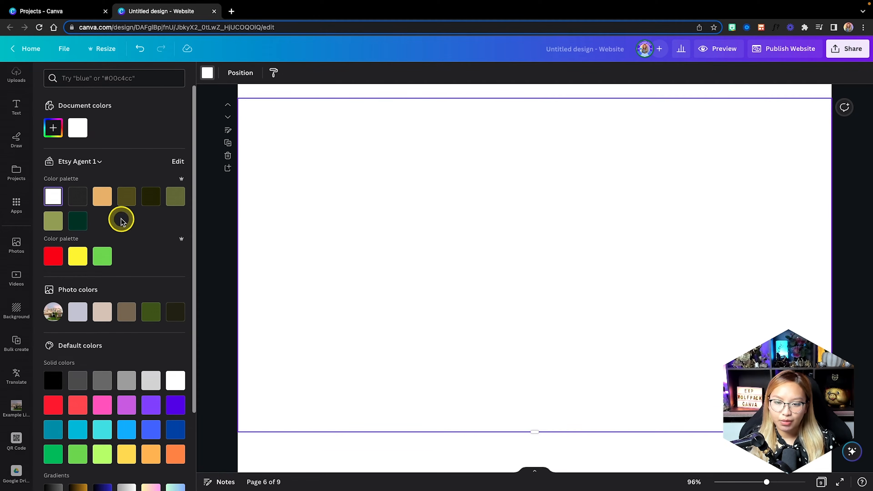
Fill page 6's background with the tan palette colour.
click(102, 197)
scroll(360, 245, down, 10)
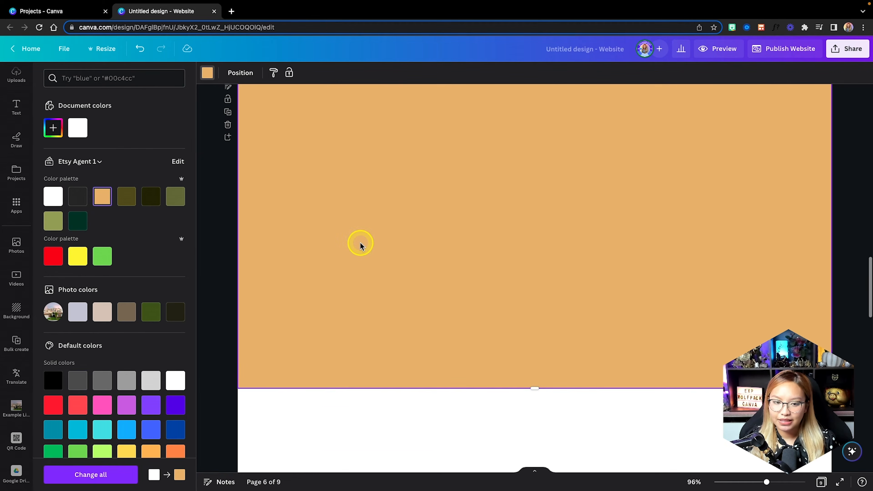
click(360, 245)
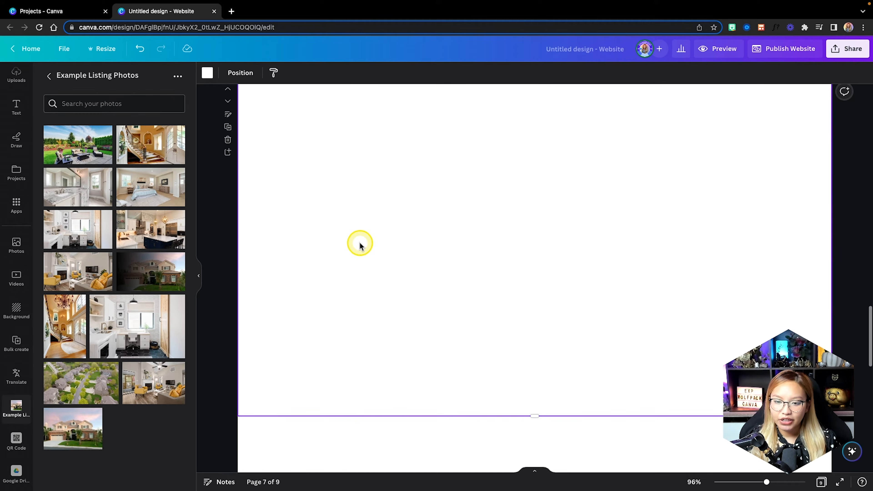
Set the city skyline photo from Photos as page 7's background.
click(17, 243)
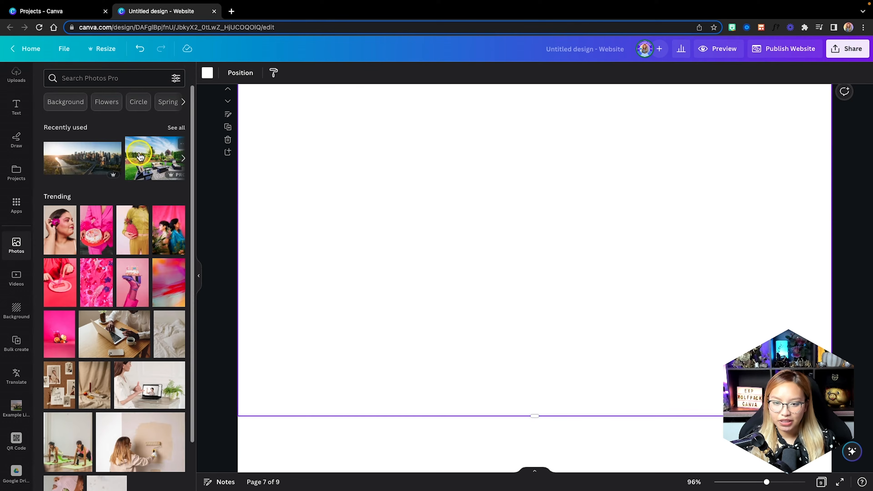
drag(82, 164, 247, 185)
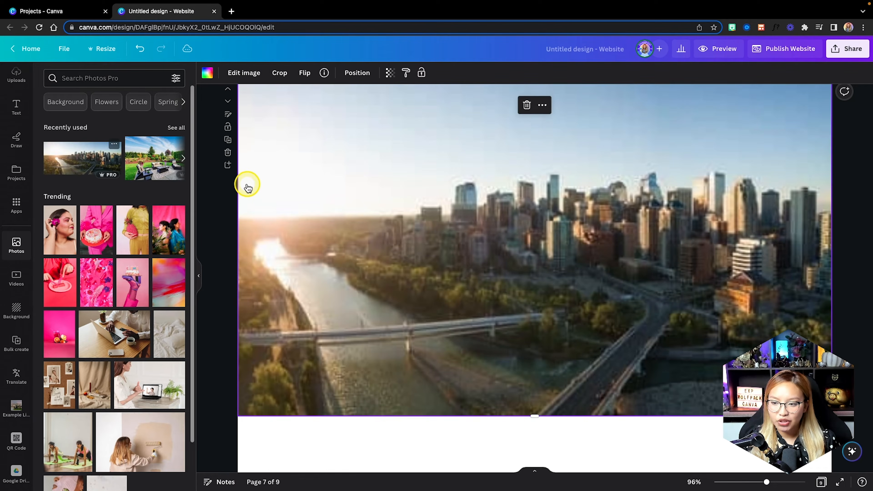
scroll(431, 214, up, 1)
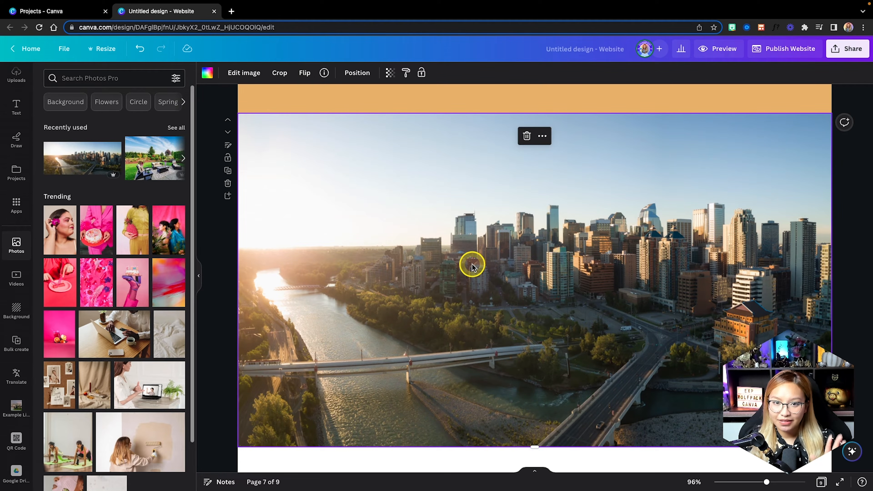
scroll(472, 267, down, 10)
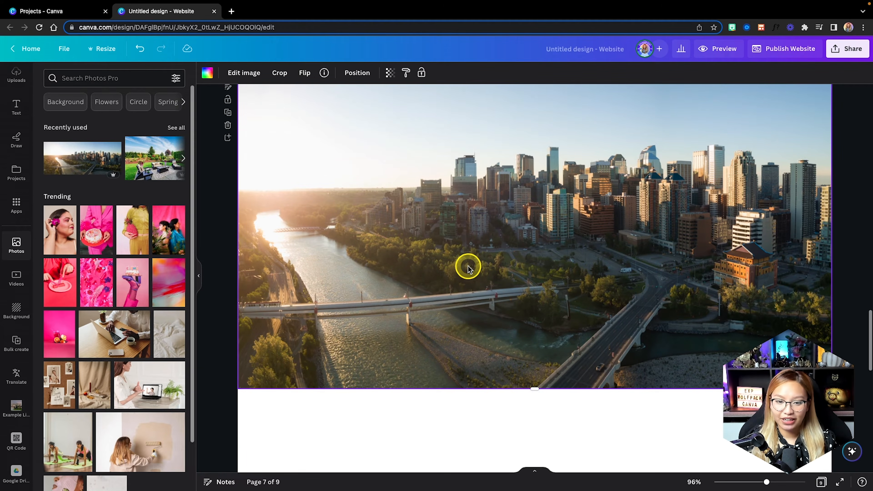
scroll(468, 267, down, 1)
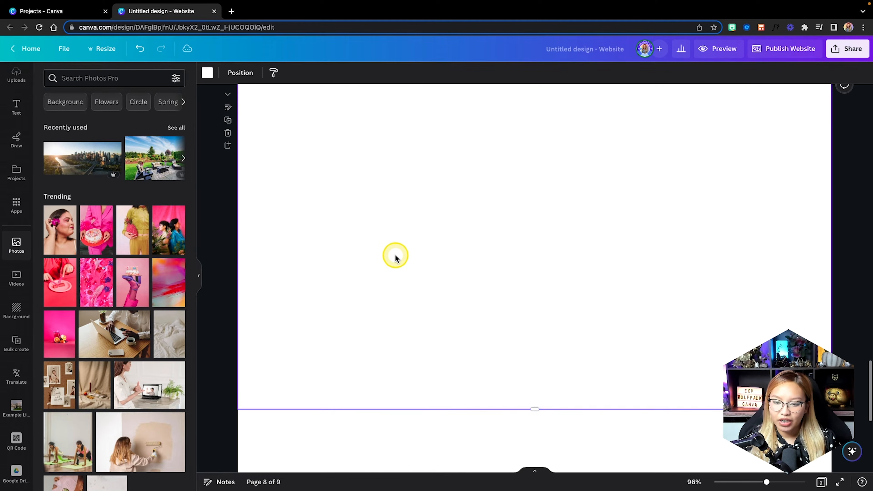
scroll(396, 254, down, 3)
scroll(395, 256, up, 3)
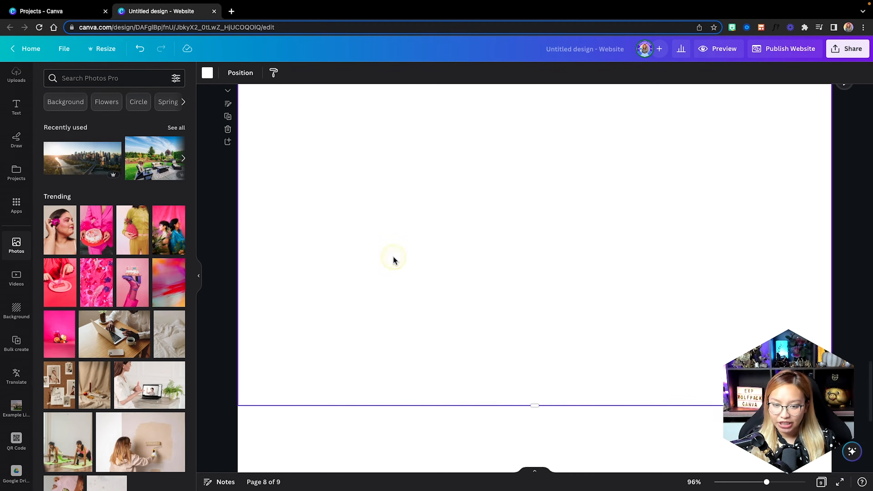
Turn page 8 into a shorter dark green band.
click(207, 70)
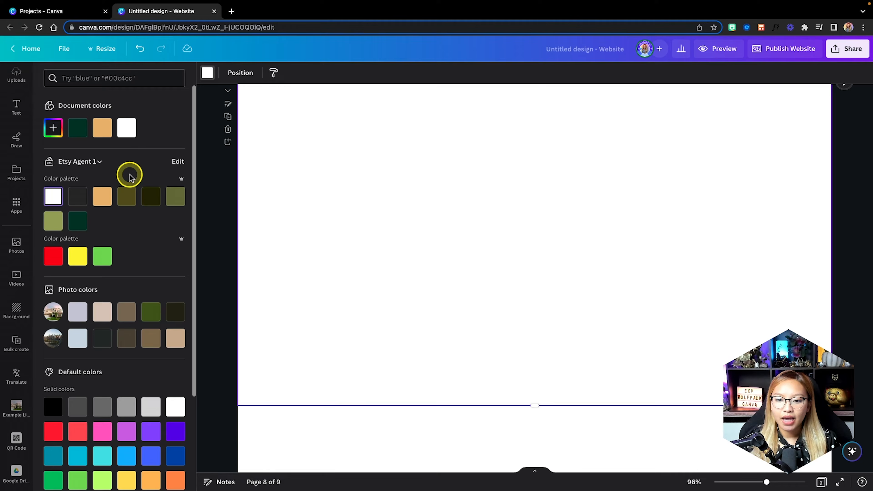
click(78, 221)
scroll(347, 250, up, 1)
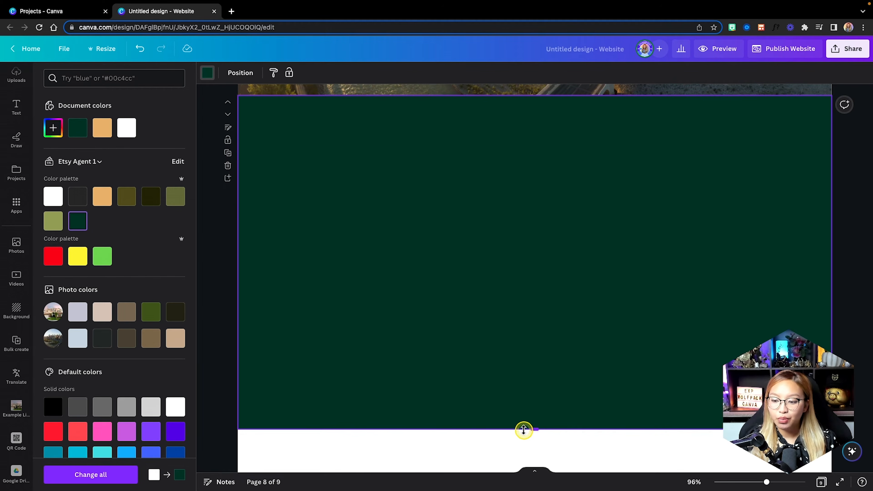
drag(523, 430, 508, 309)
scroll(527, 341, down, 4)
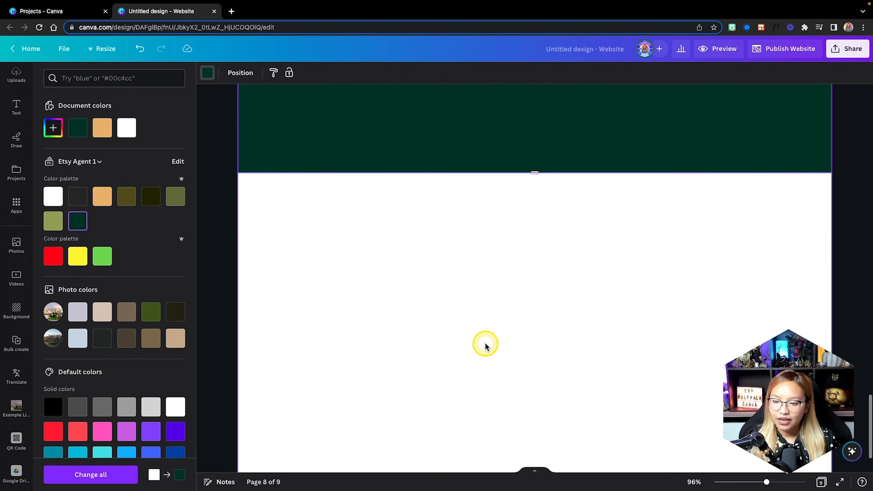
Shrink page 9 to a short strip with a tan background.
click(486, 345)
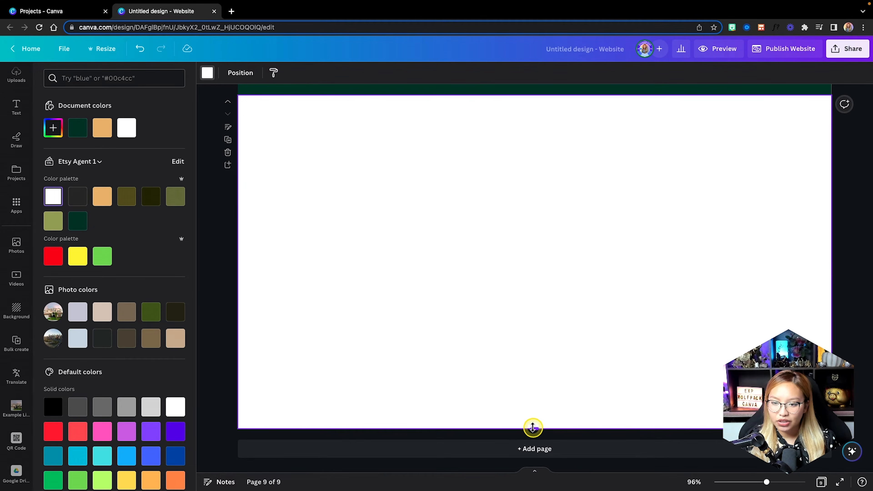
mouse_move(532, 427)
mouse_down()
mouse_move(534, 376)
mouse_move(526, 432)
mouse_move(529, 419)
mouse_move(538, 425)
mouse_up()
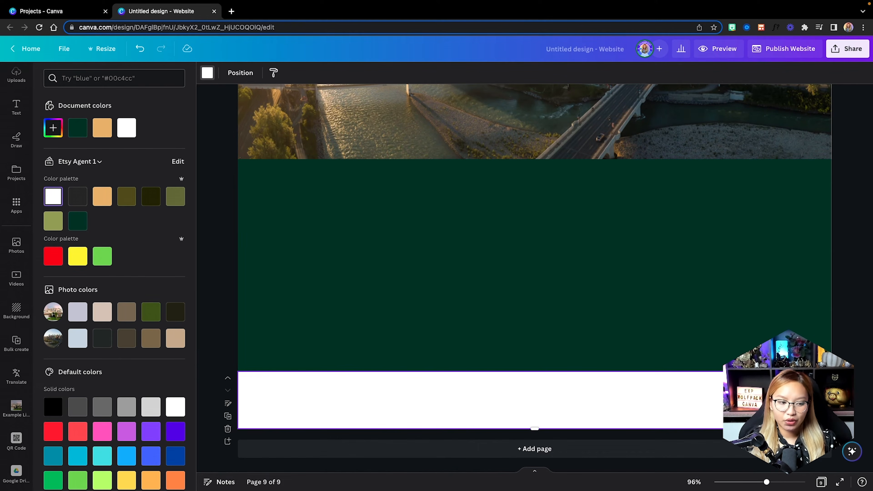
click(102, 127)
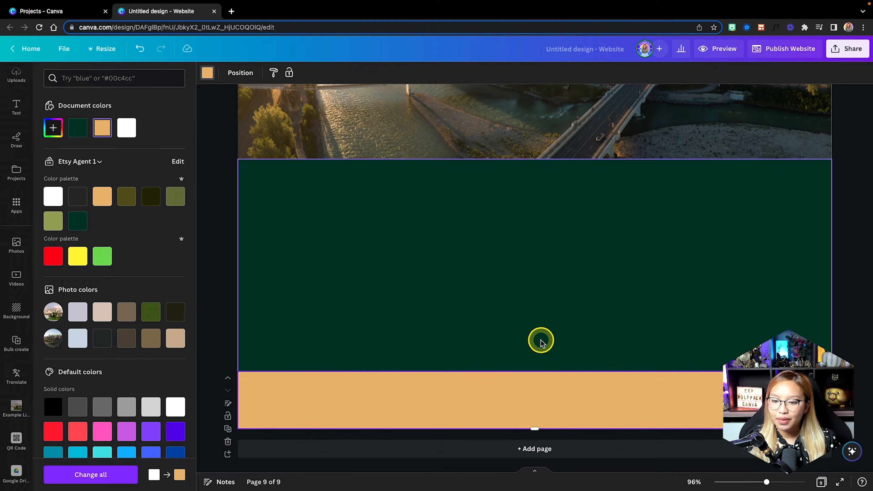
scroll(541, 340, up, 20)
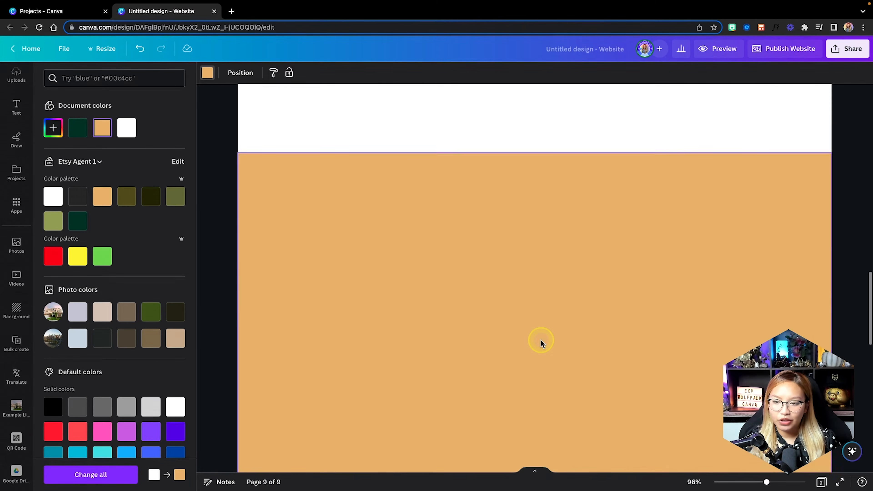
scroll(540, 343, up, 20)
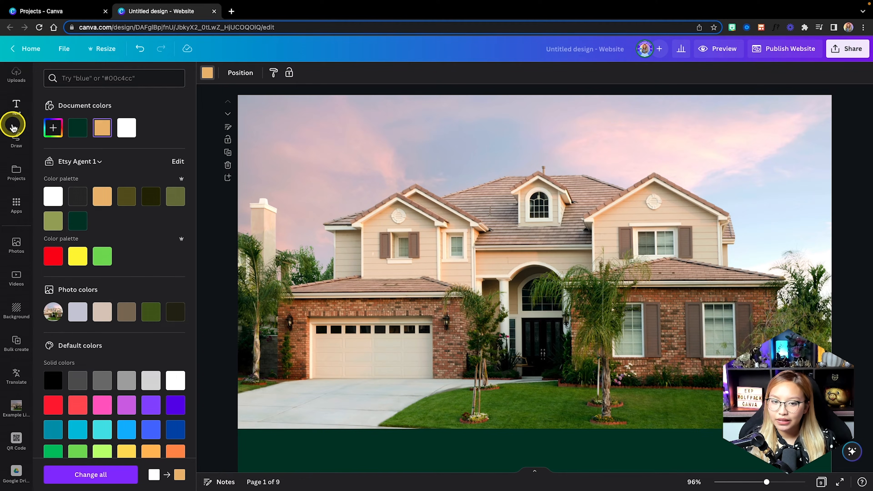
Search Elements for 'gradient' and add the purple gradient graphic to page 1.
scroll(19, 124, up, 3)
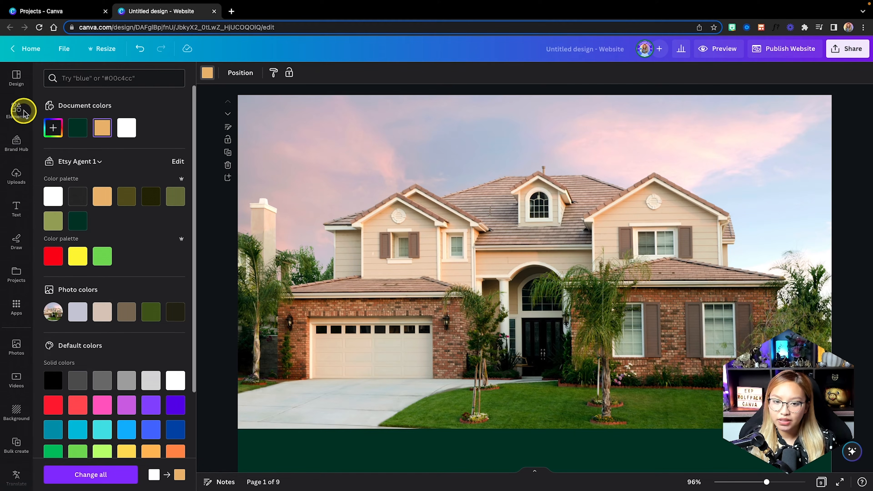
click(15, 111)
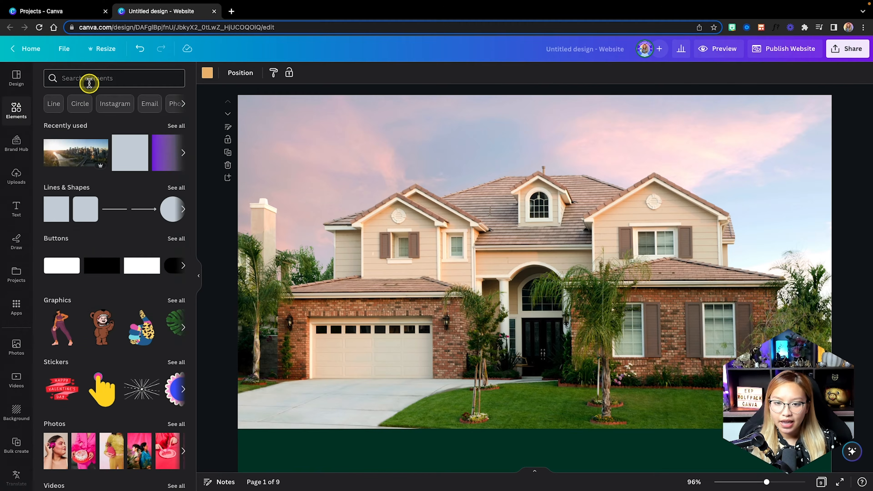
click(89, 81)
text(gradient)
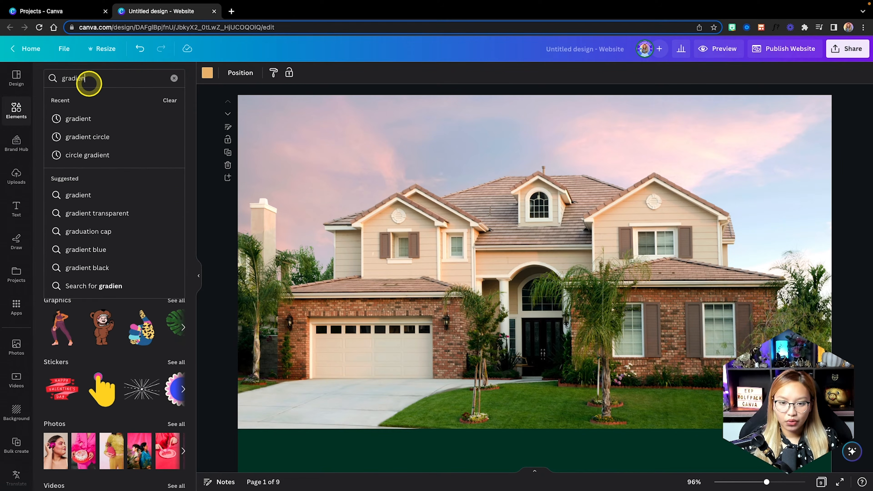
key(Return)
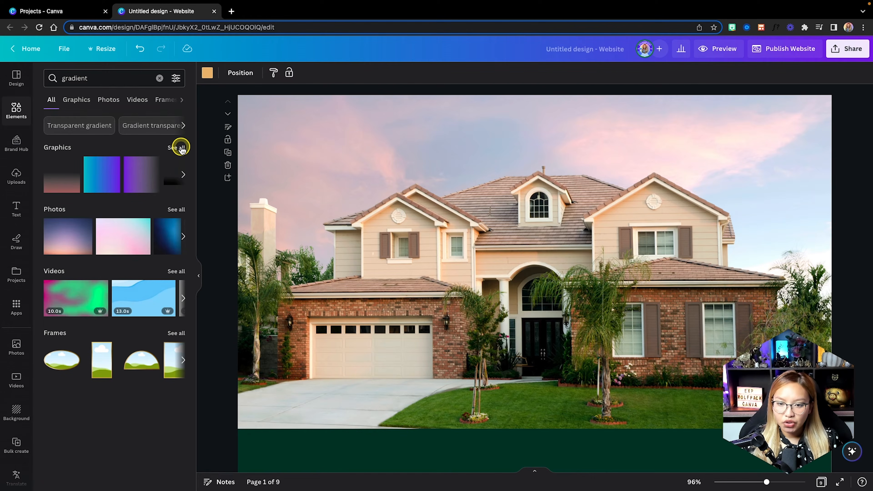
click(181, 148)
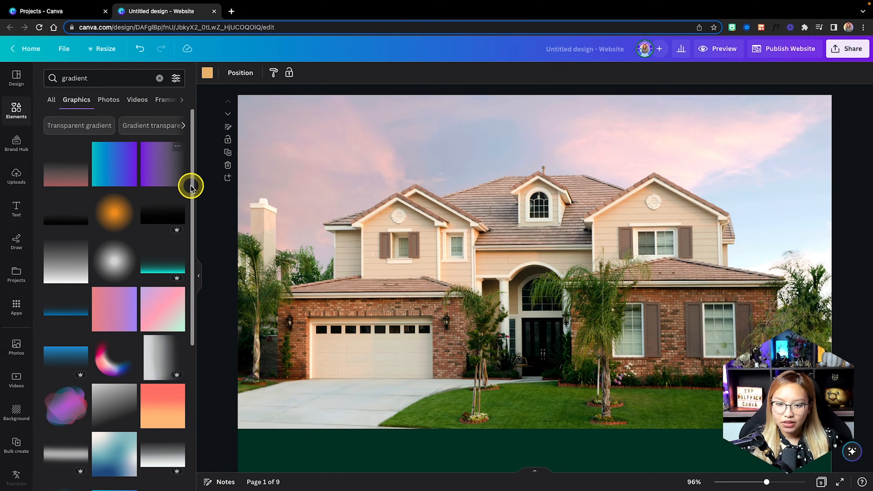
click(163, 170)
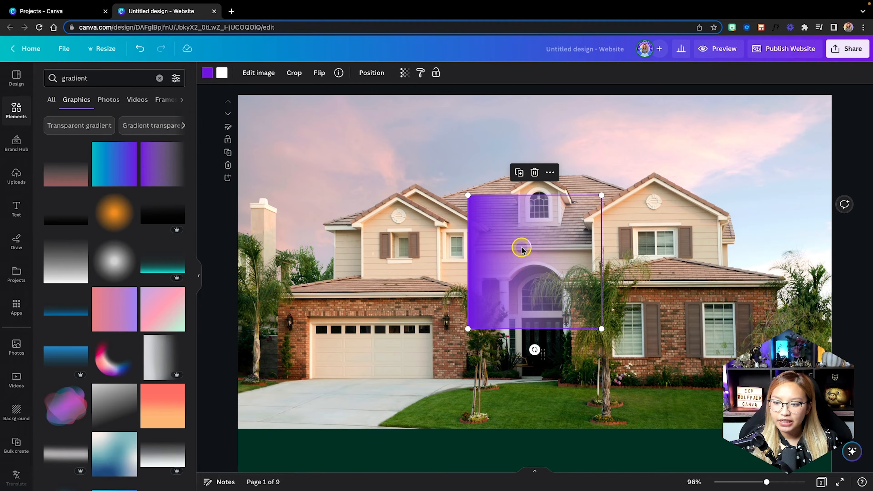
Move the gradient to page 1's top-left corner and enlarge it over the house photo.
drag(520, 248, 291, 146)
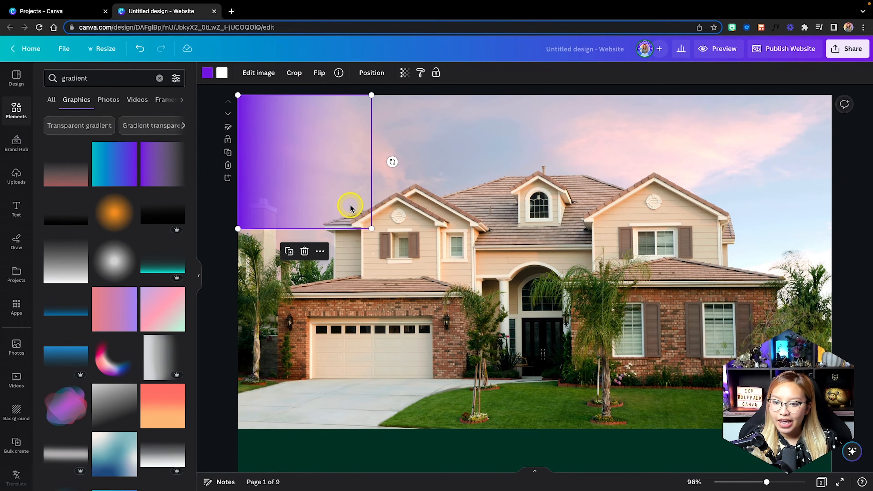
drag(369, 227, 646, 470)
scroll(635, 442, down, 2)
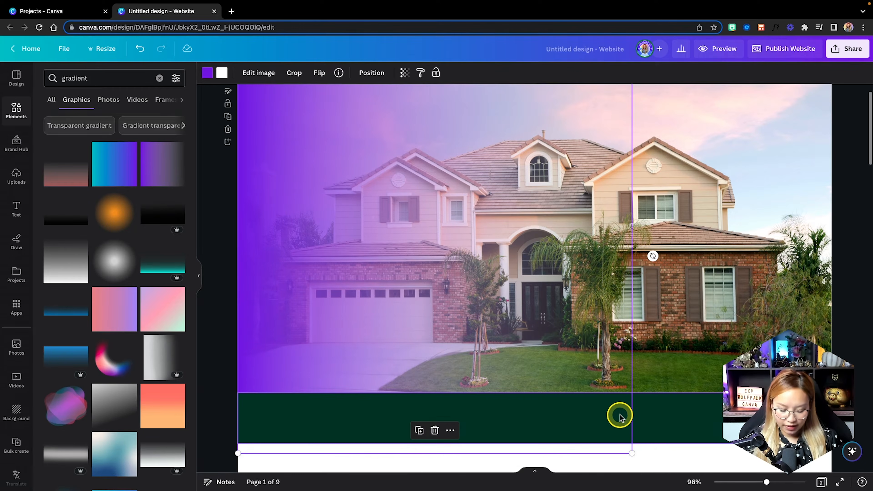
scroll(619, 415, down, 2)
scroll(619, 415, down, 1)
Change the gradient's colours to black and stretch it across the whole house photo.
click(208, 79)
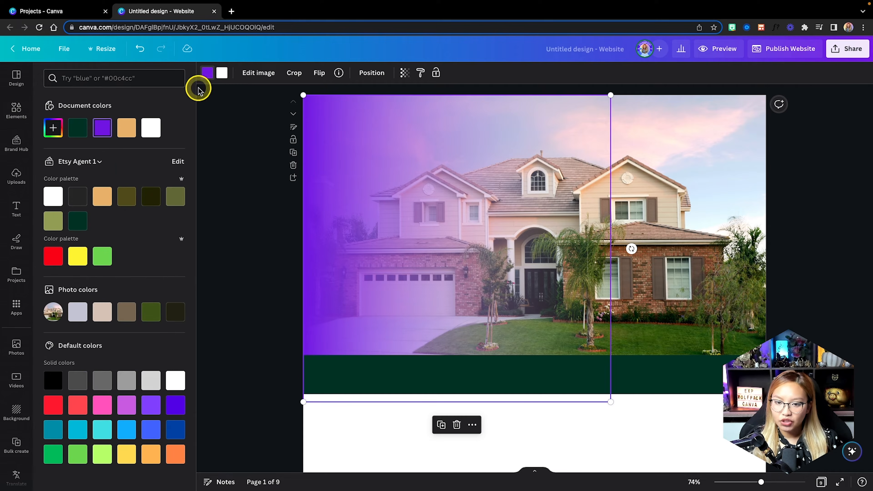
click(50, 386)
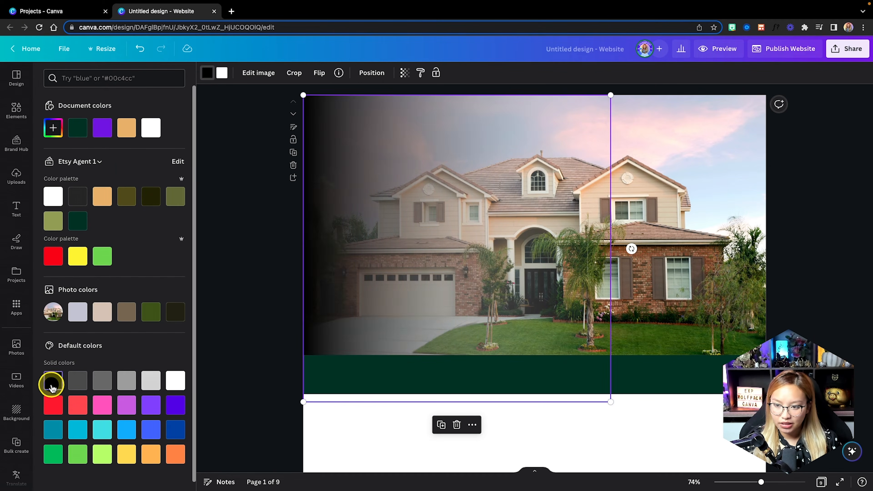
click(53, 381)
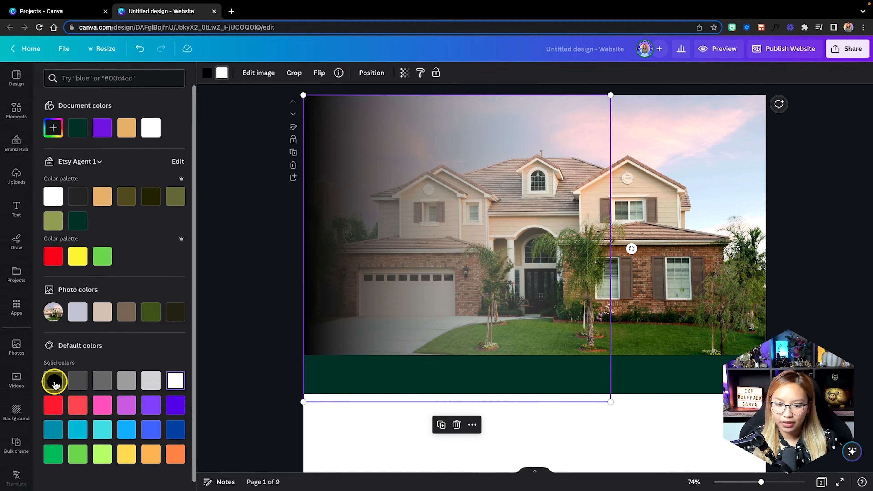
drag(611, 402, 663, 453)
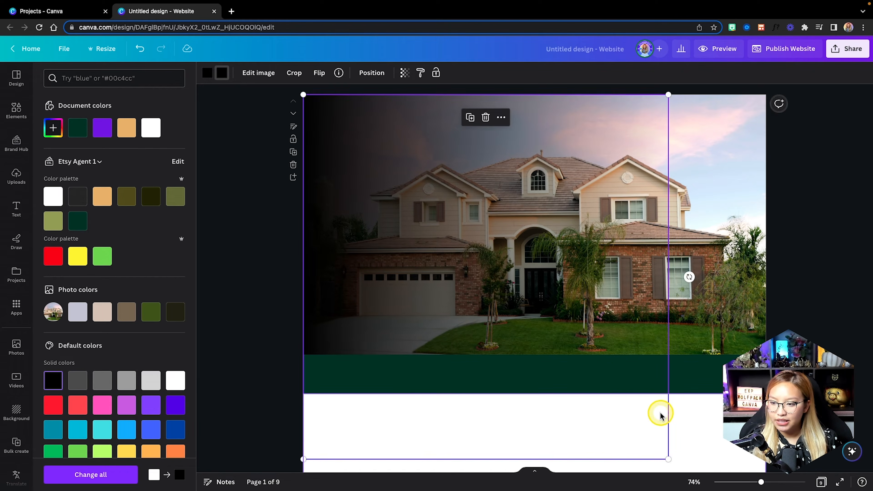
scroll(658, 413, down, 1)
click(672, 343)
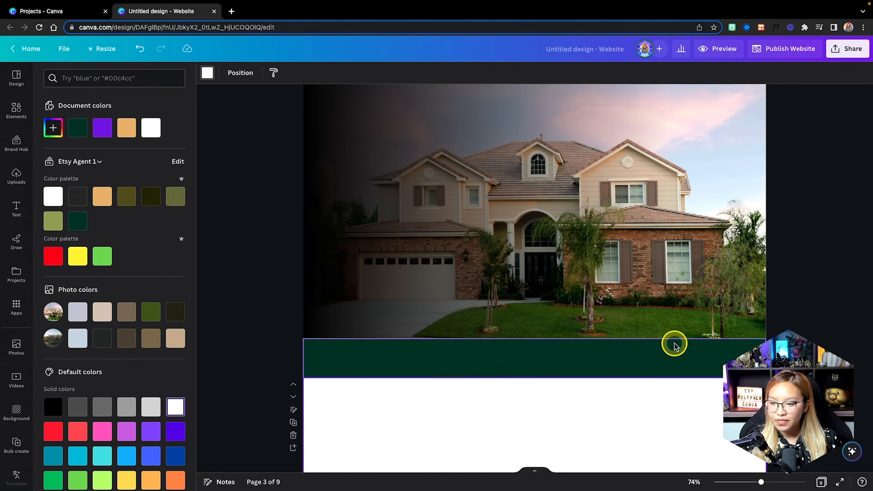
Set up a Share > Download export as PNG with only Page 1 selected.
scroll(672, 344, up, 1)
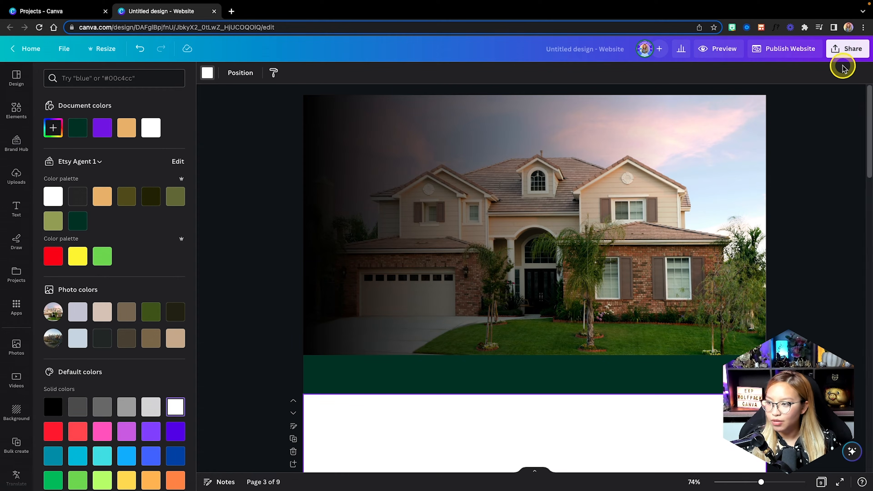
click(844, 53)
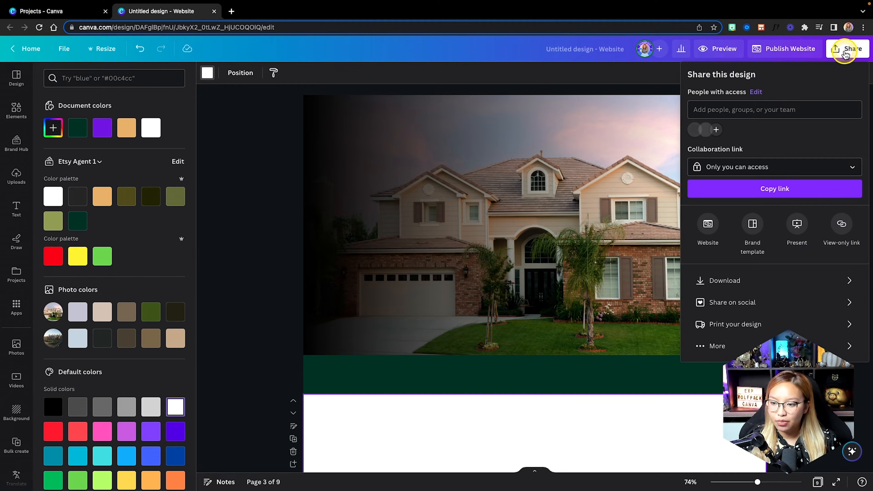
click(737, 280)
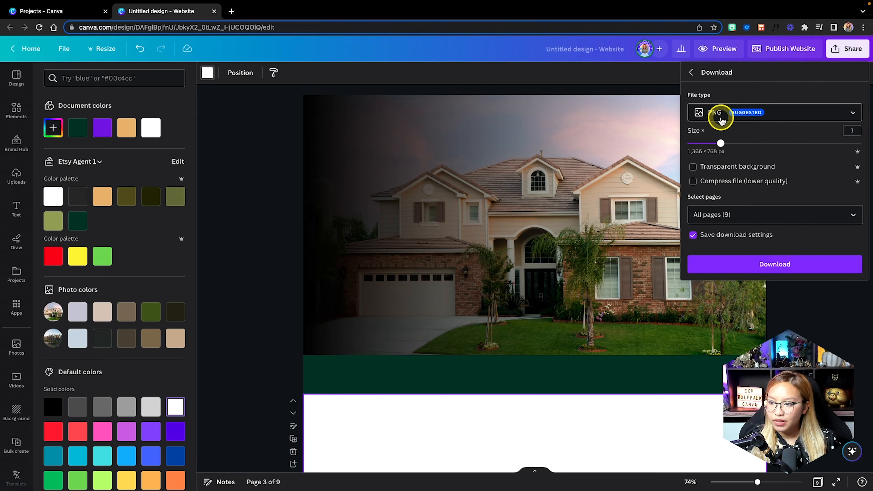
click(716, 213)
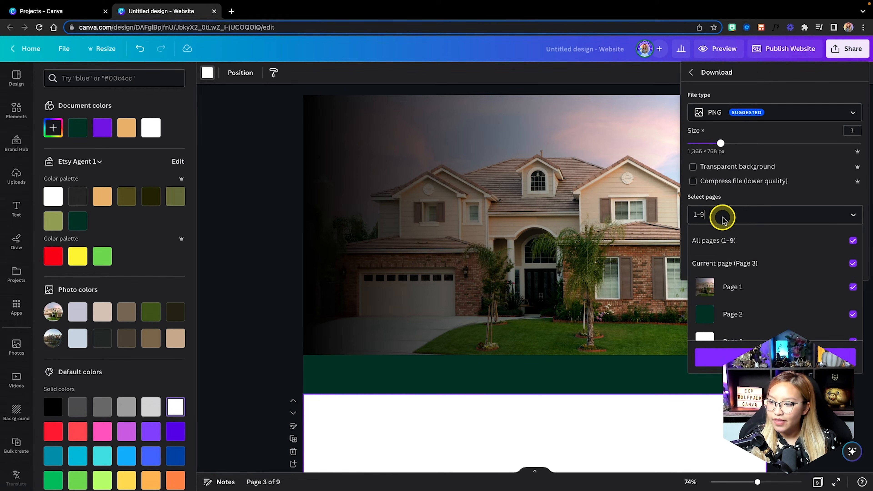
click(723, 244)
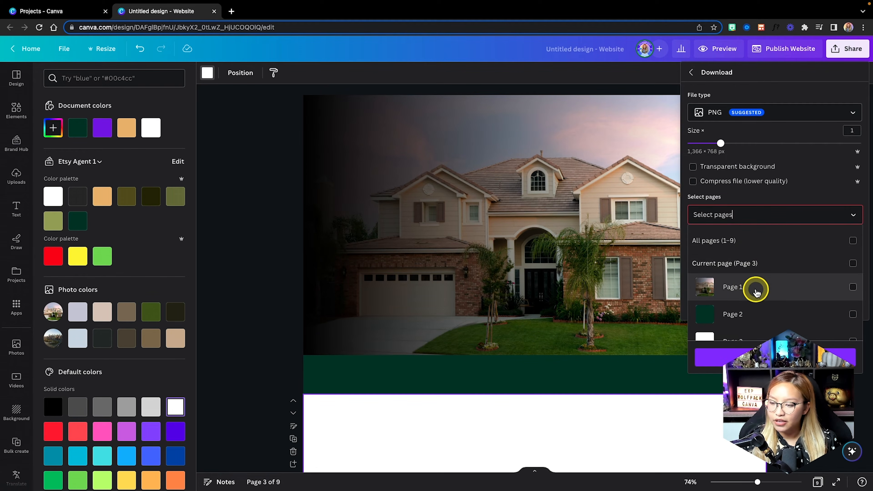
click(743, 298)
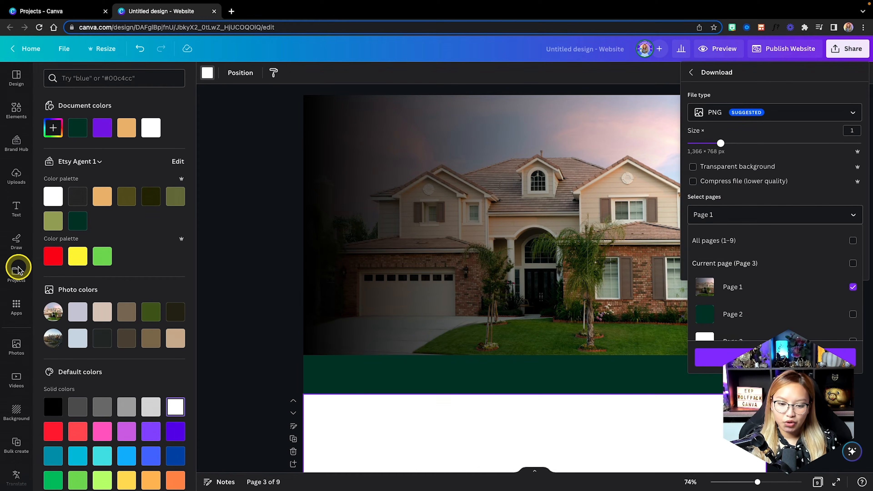
scroll(16, 365, down, 3)
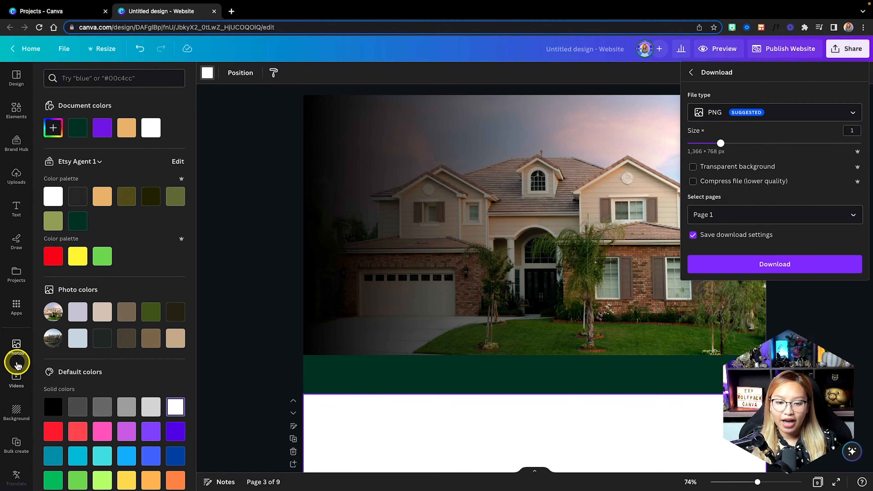
Add a new Page 2 filled with the house photo, then open the website Preview.
click(17, 408)
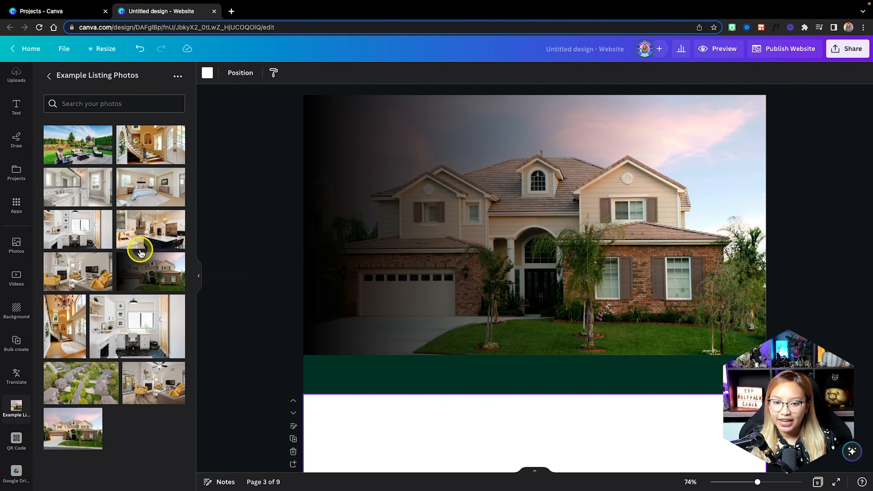
click(341, 333)
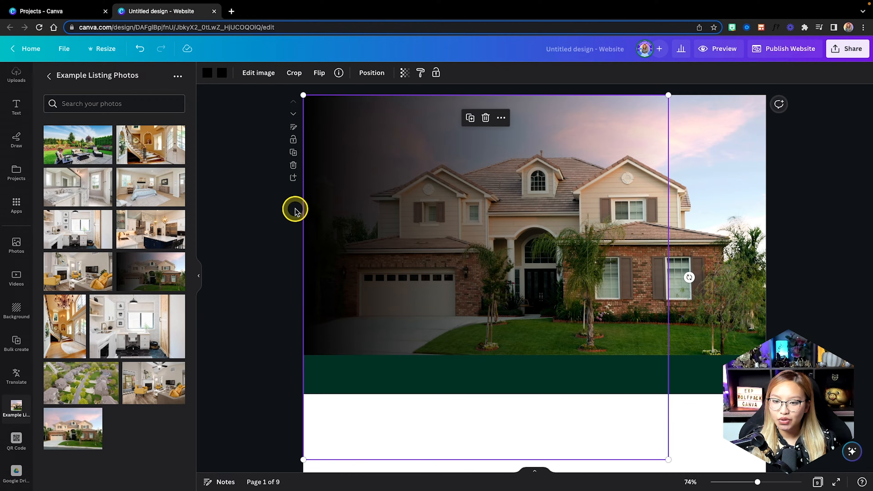
click(294, 177)
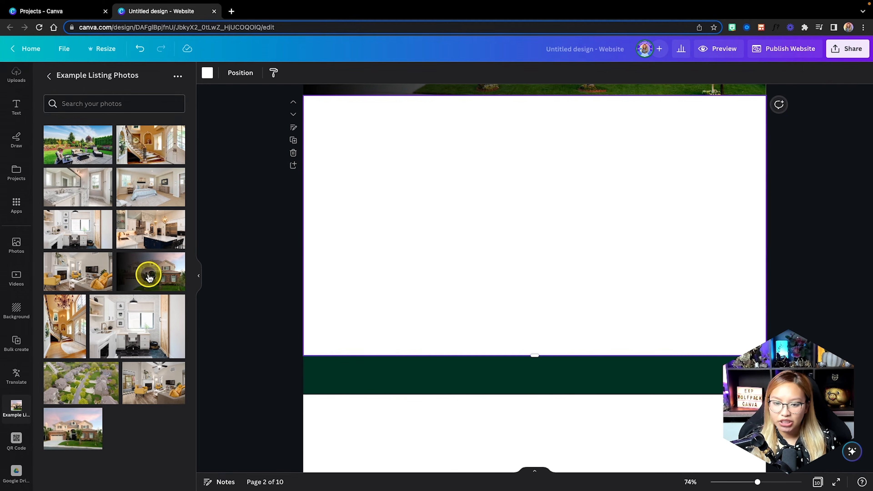
drag(148, 273, 629, 235)
scroll(629, 236, up, 5)
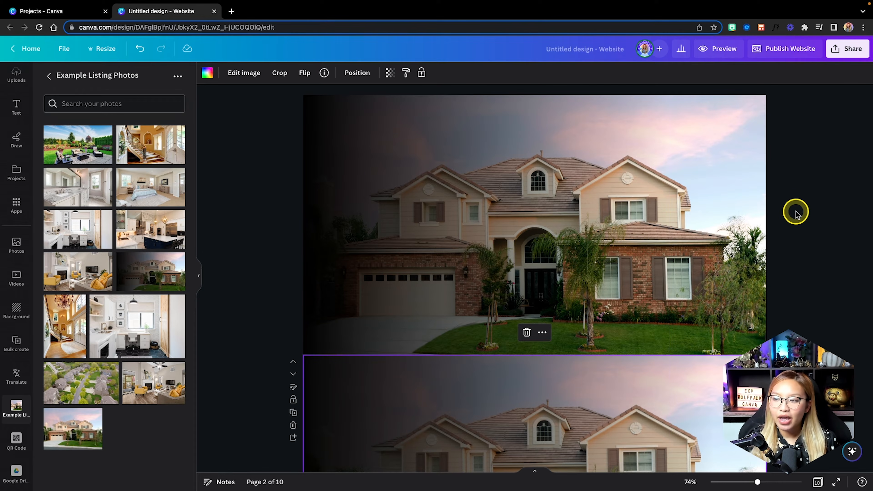
click(720, 52)
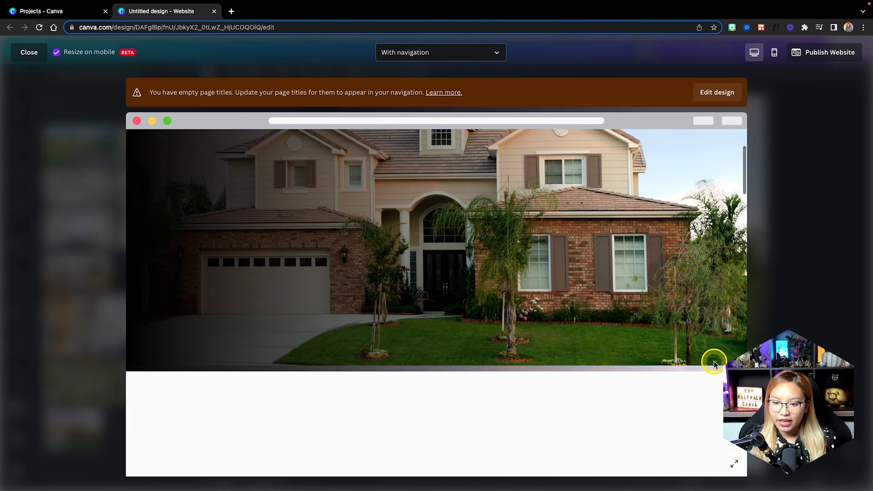
Scroll through the desktop and mobile previews of the site, then close Preview.
scroll(714, 362, down, 5)
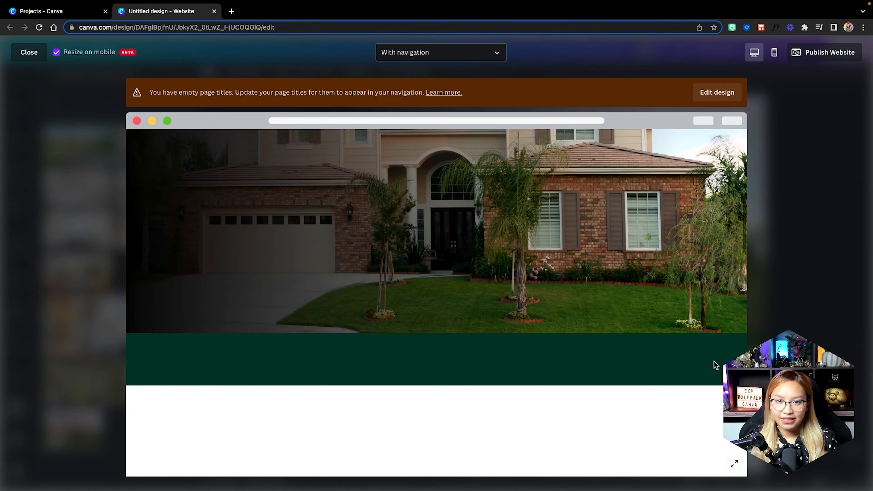
scroll(713, 363, up, 5)
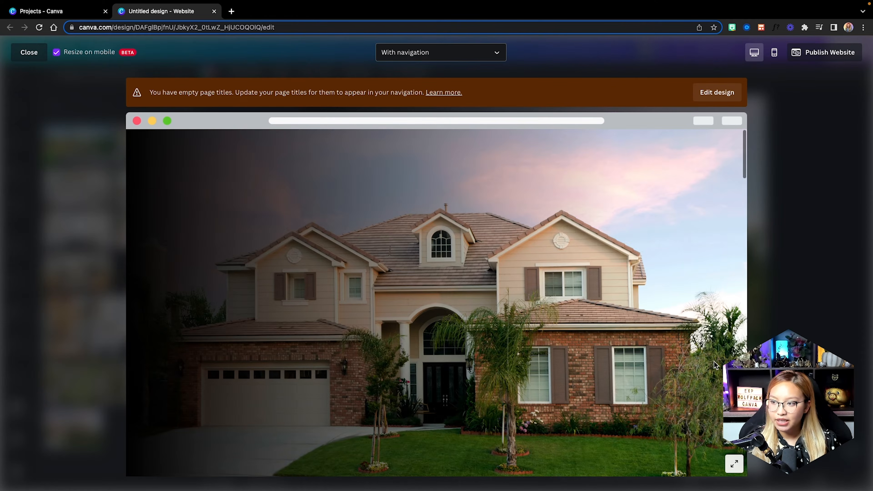
click(780, 53)
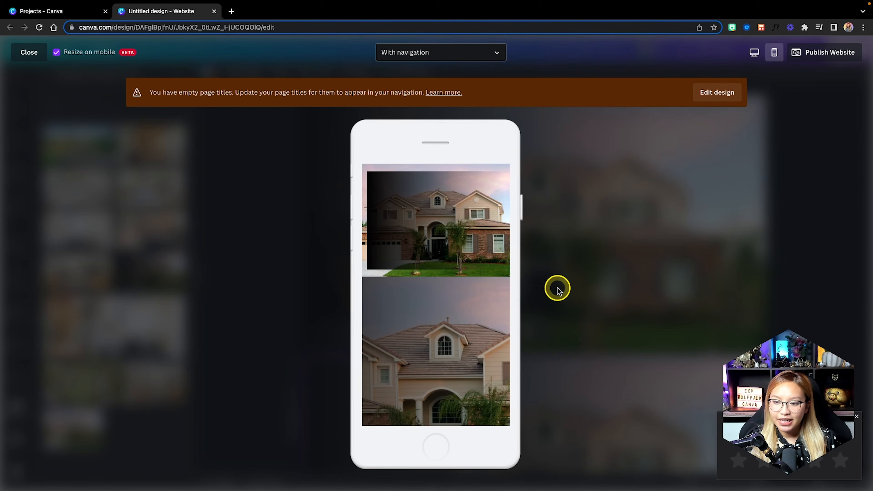
scroll(485, 312, down, 2)
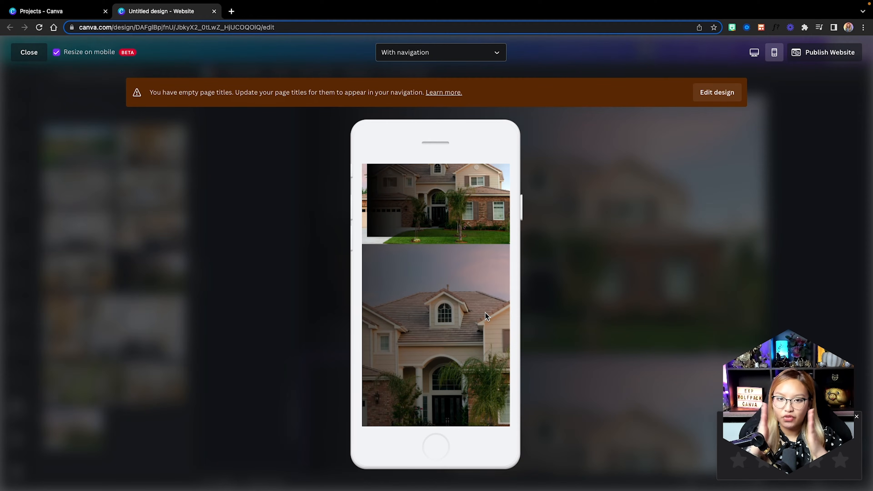
scroll(485, 313, up, 3)
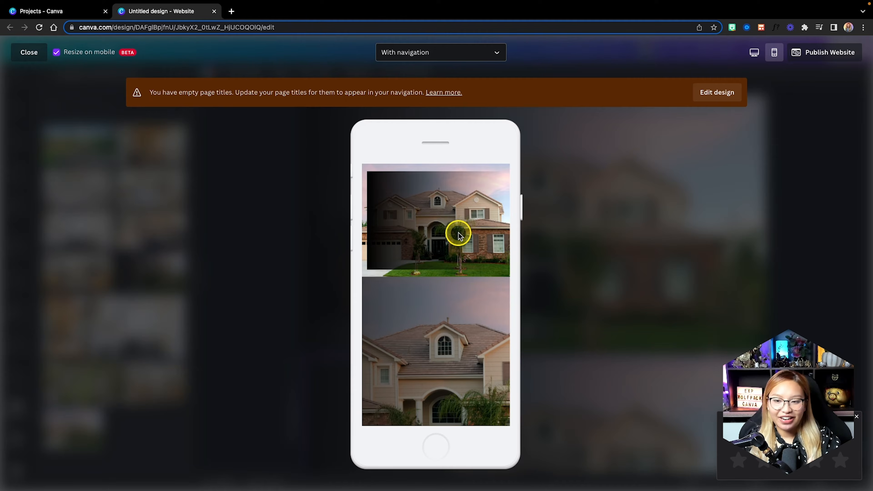
scroll(458, 235, down, 3)
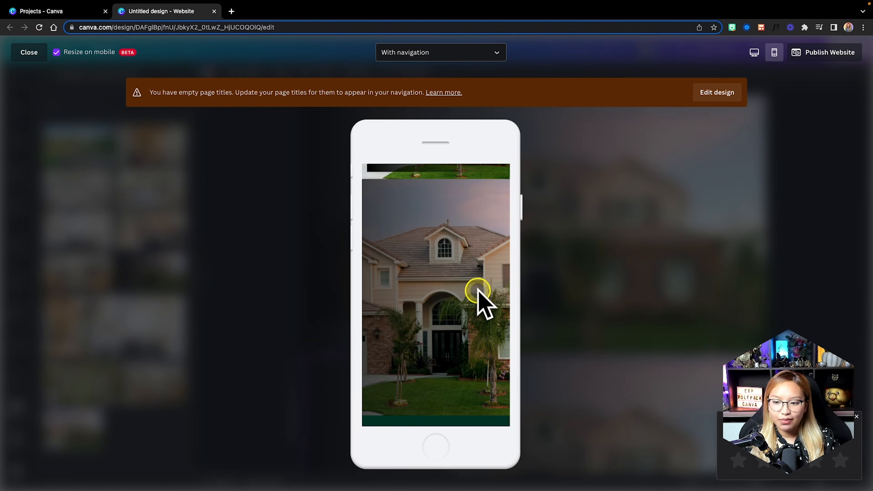
scroll(467, 335, down, 2)
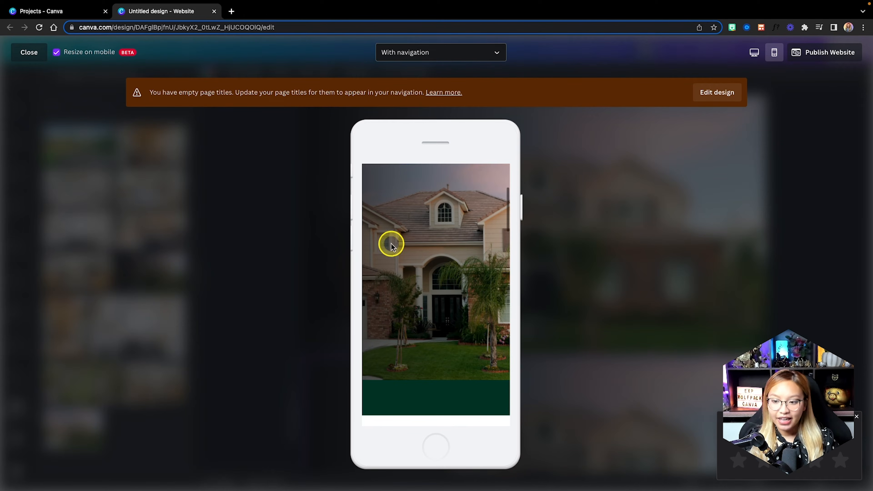
scroll(440, 269, up, 1)
scroll(441, 273, down, 1)
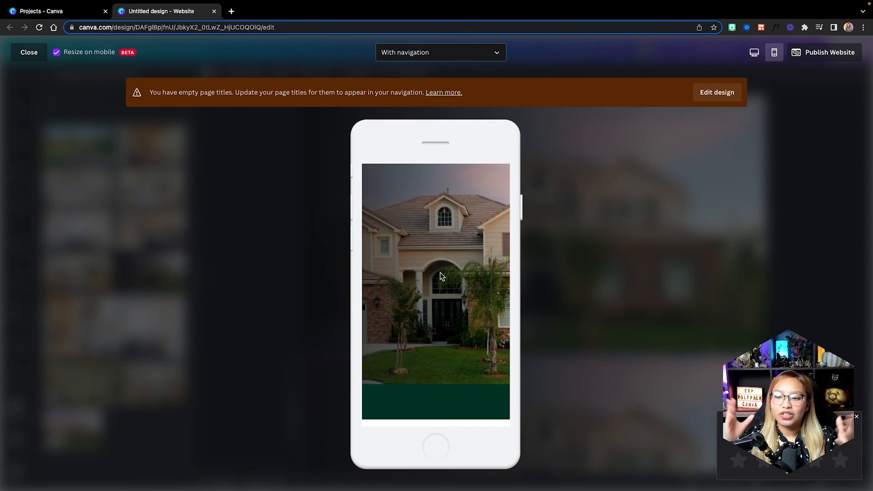
scroll(441, 275, up, 2)
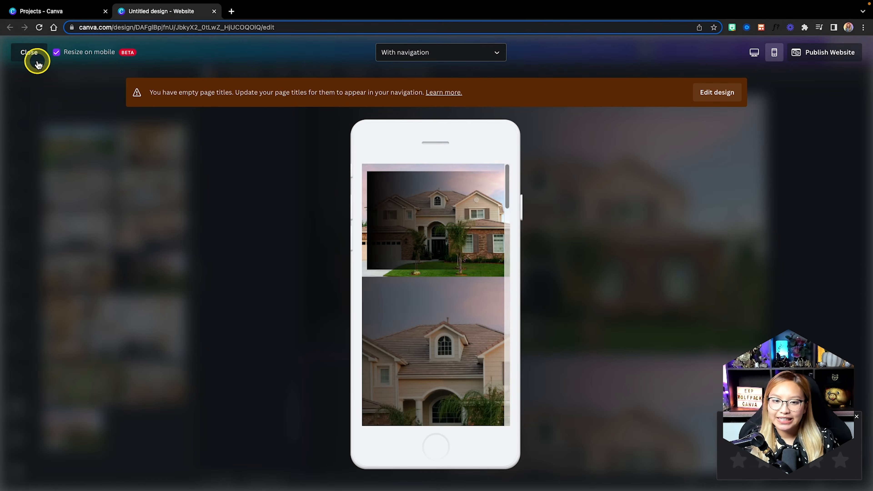
click(29, 53)
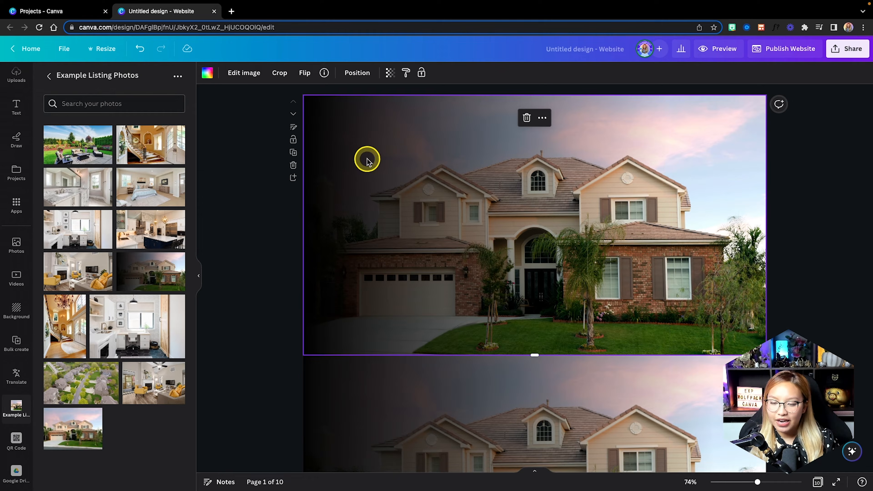
Delete the extra house photo page.
click(293, 165)
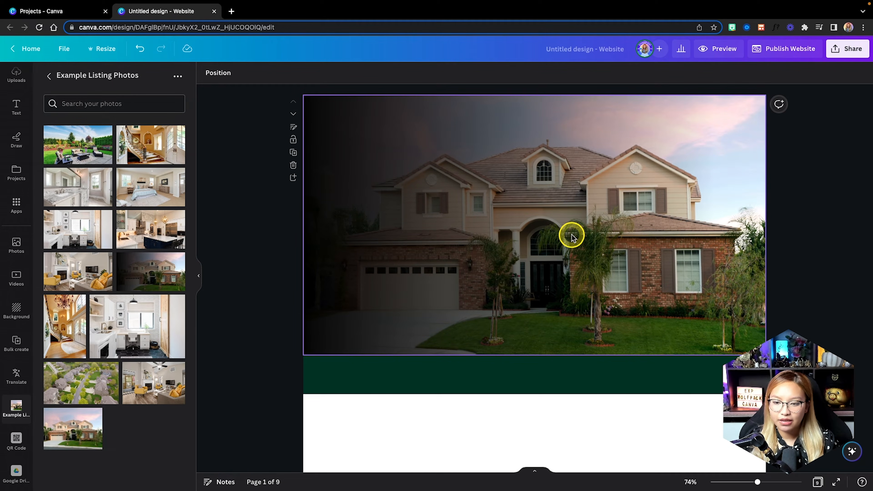
scroll(572, 235, down, 3)
scroll(571, 238, up, 3)
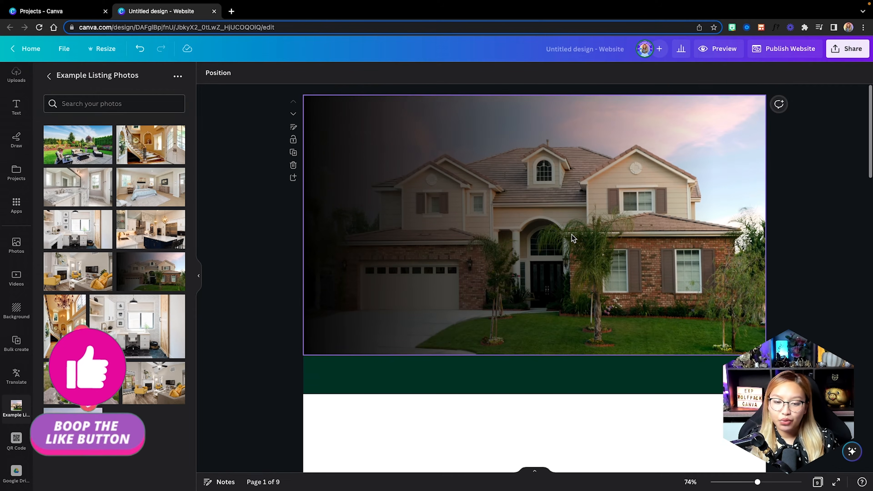
Add a heading over the house photo reading 'Say Yes to the Address'.
click(17, 106)
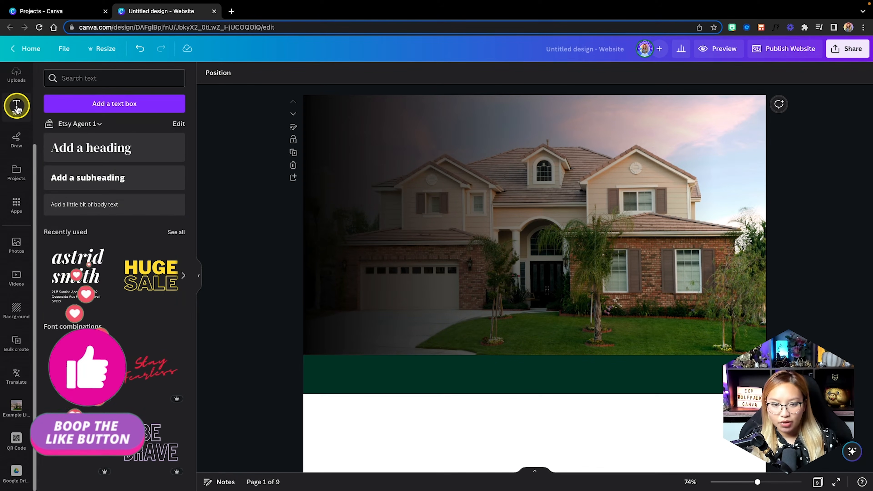
click(120, 155)
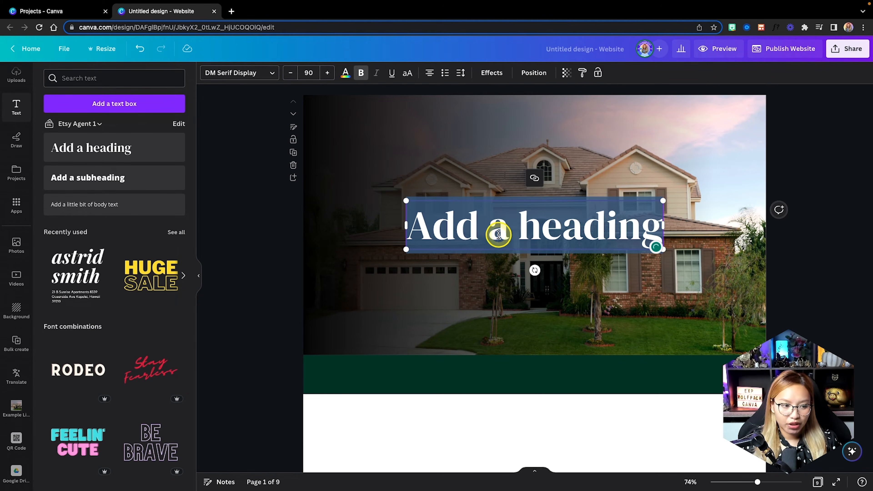
double_click(465, 226)
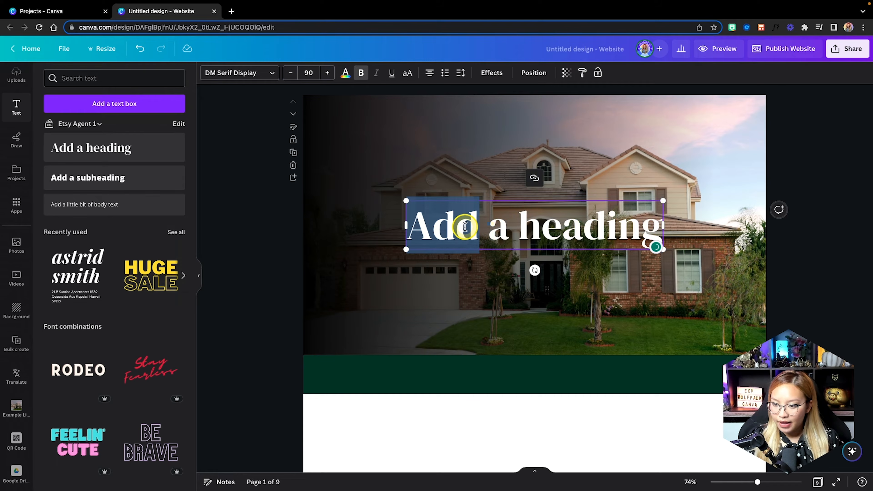
triple_click(464, 226)
text(Say Y)
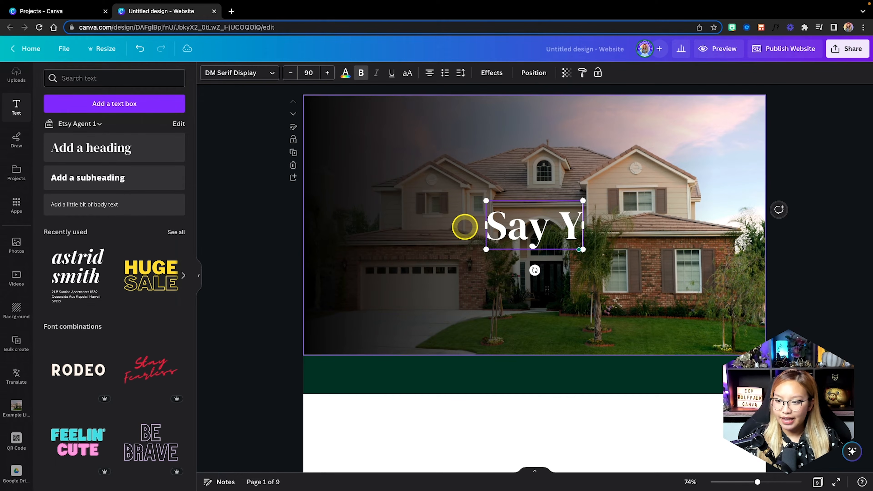
text(es to T)
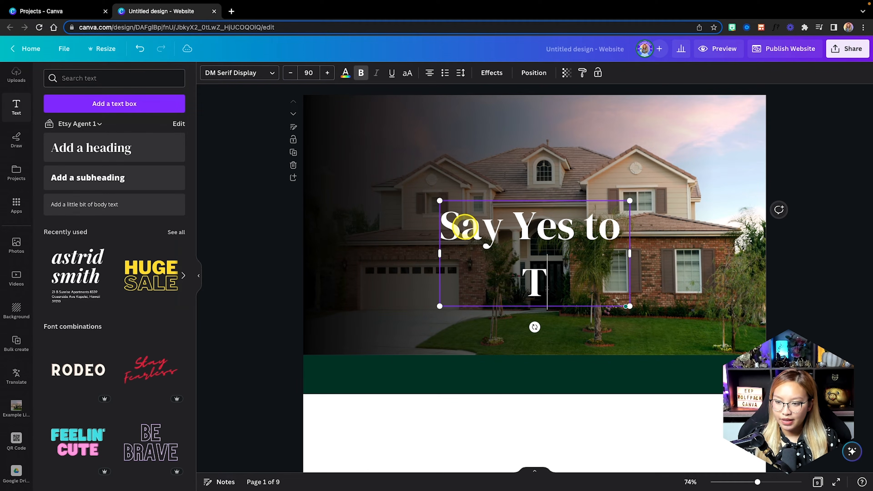
text(the Address)
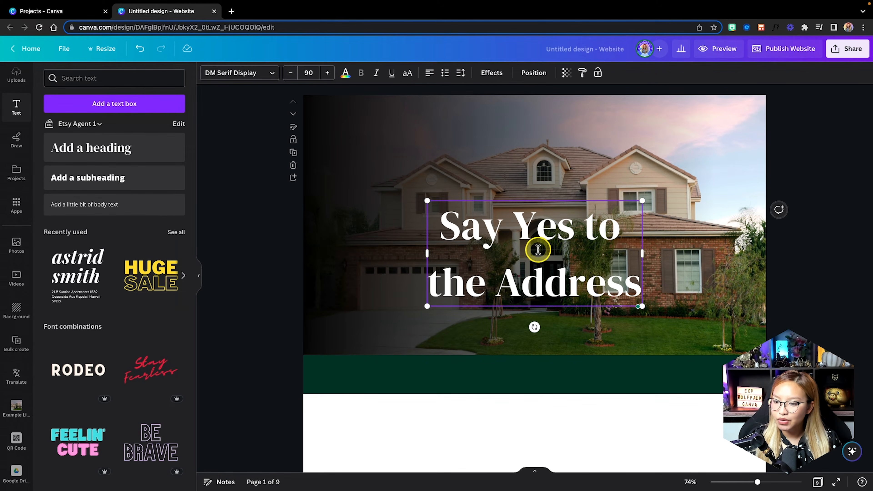
click(477, 167)
click(479, 270)
Left-align the heading, tighten its line spacing, and move and scale it to the photo's upper left.
click(428, 72)
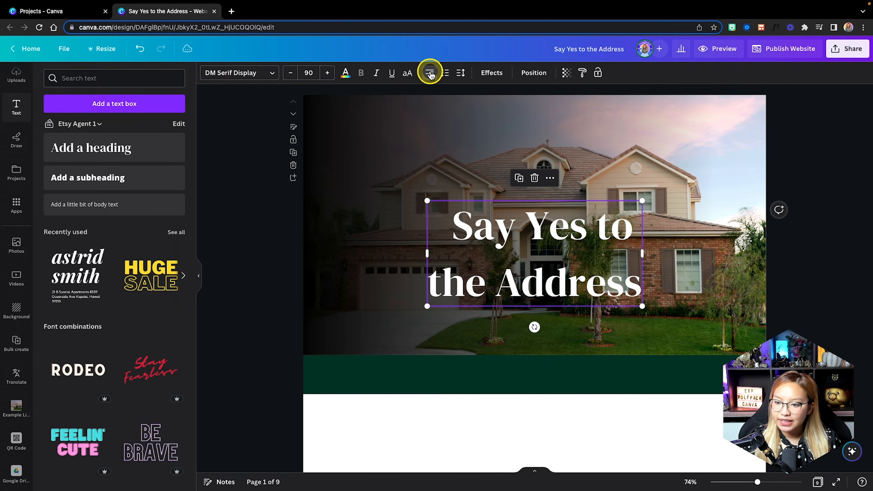
click(426, 71)
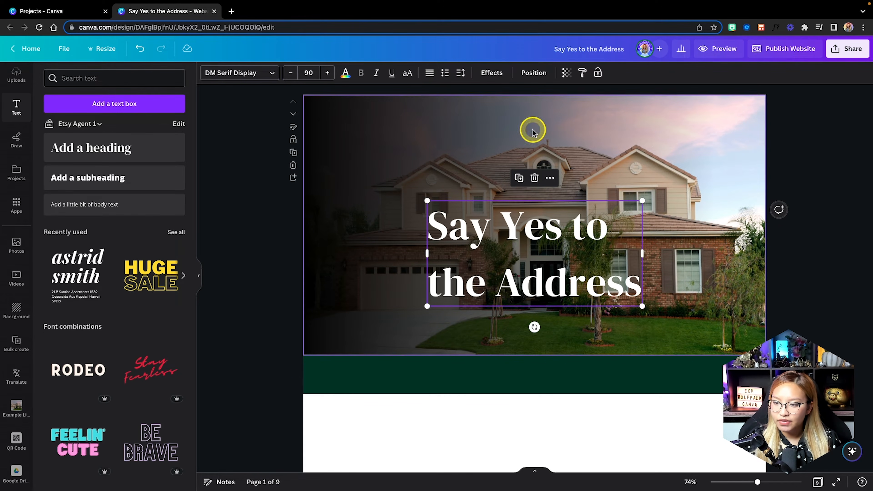
click(458, 74)
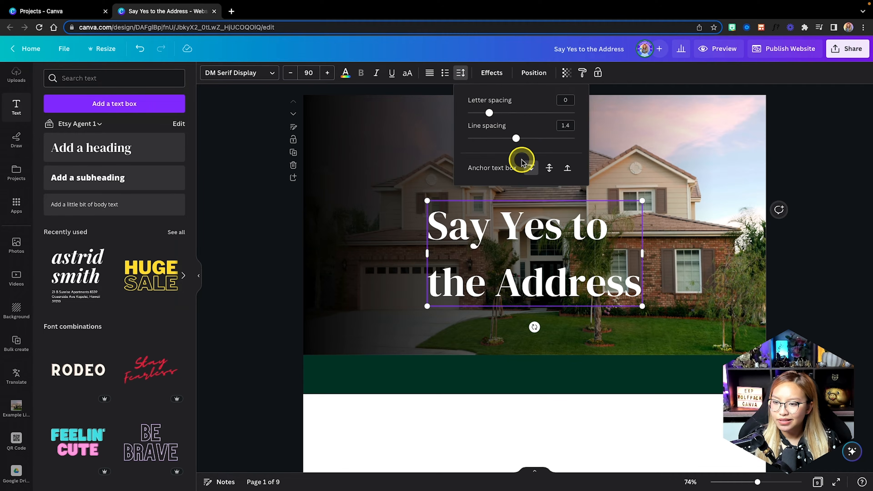
drag(514, 138, 495, 139)
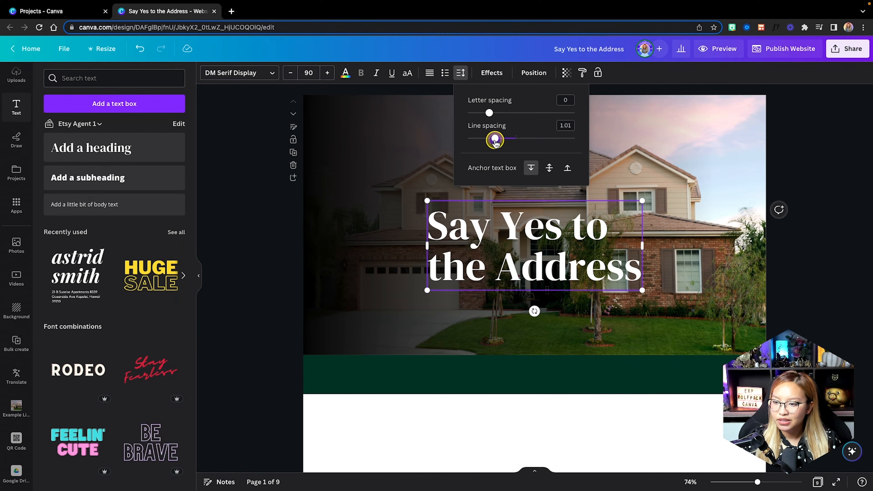
click(662, 298)
drag(543, 265, 445, 195)
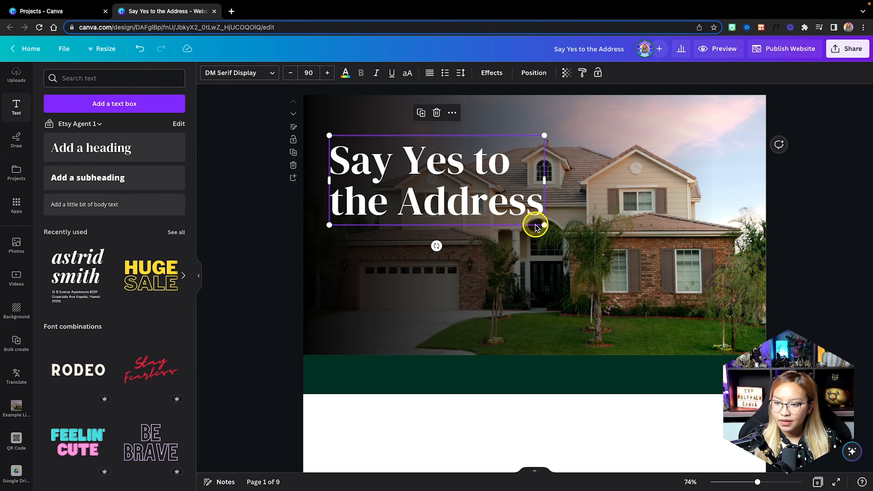
drag(543, 224, 460, 211)
Set the heading font to Playfair Display, keep it non-bold, and nudge it up slightly.
click(236, 78)
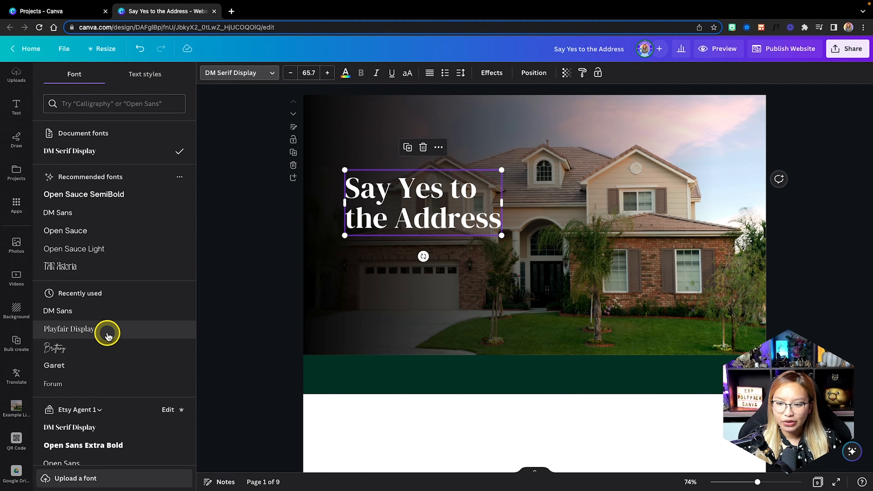
click(108, 330)
click(550, 195)
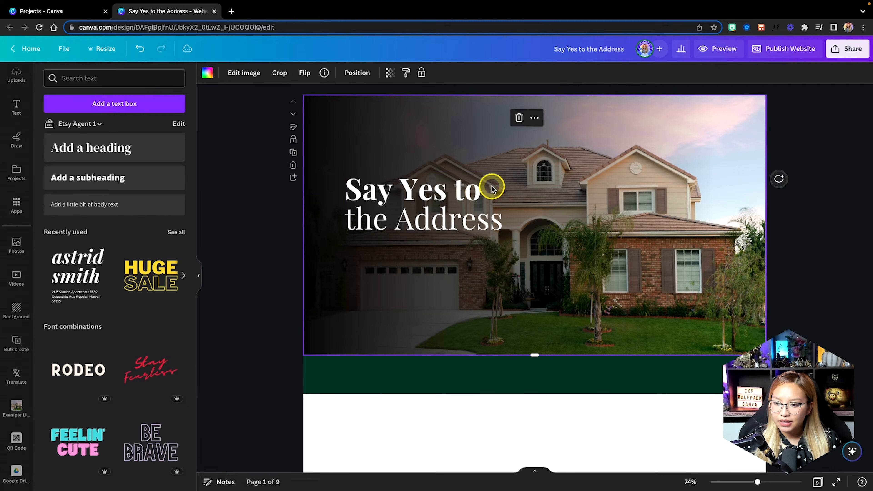
click(492, 189)
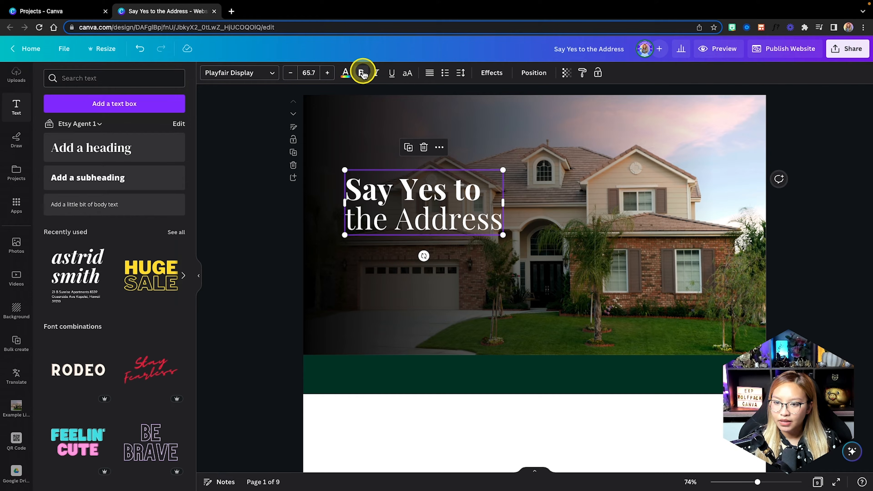
click(362, 73)
click(359, 71)
click(555, 227)
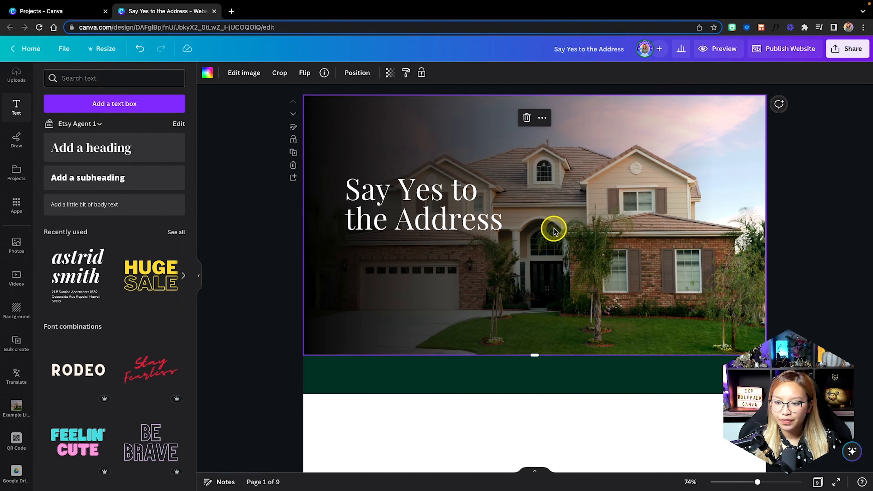
click(415, 194)
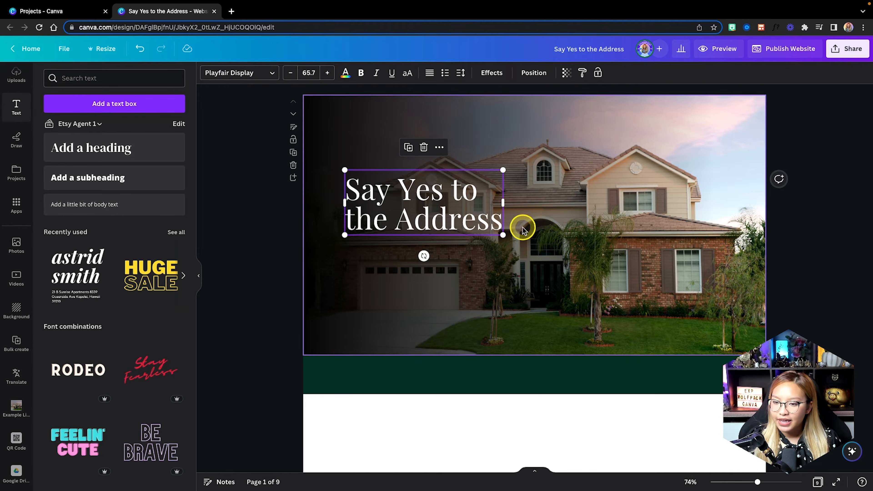
drag(387, 206, 386, 195)
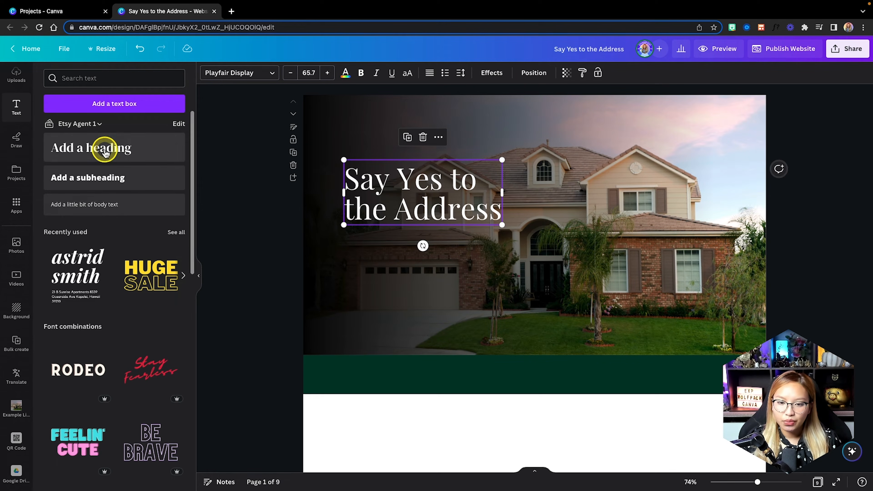
Add a left-aligned body paragraph with the pasted Alberta house description, widened so lines rewrap.
click(126, 205)
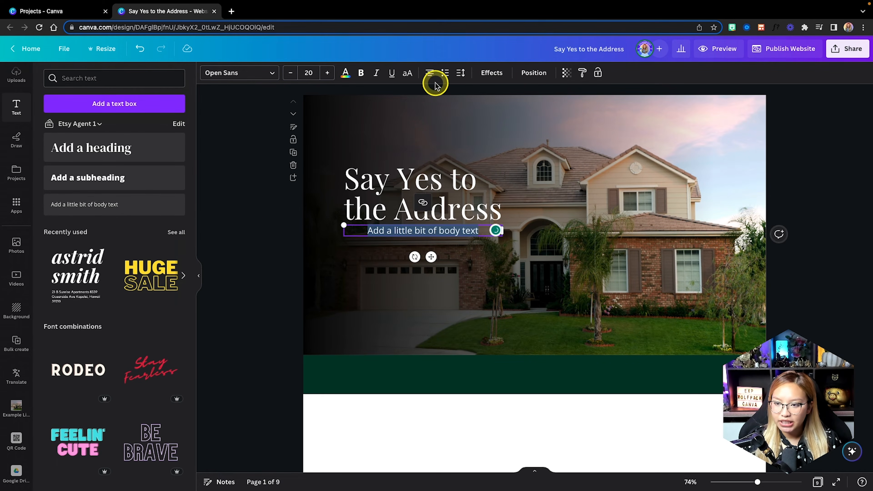
click(430, 73)
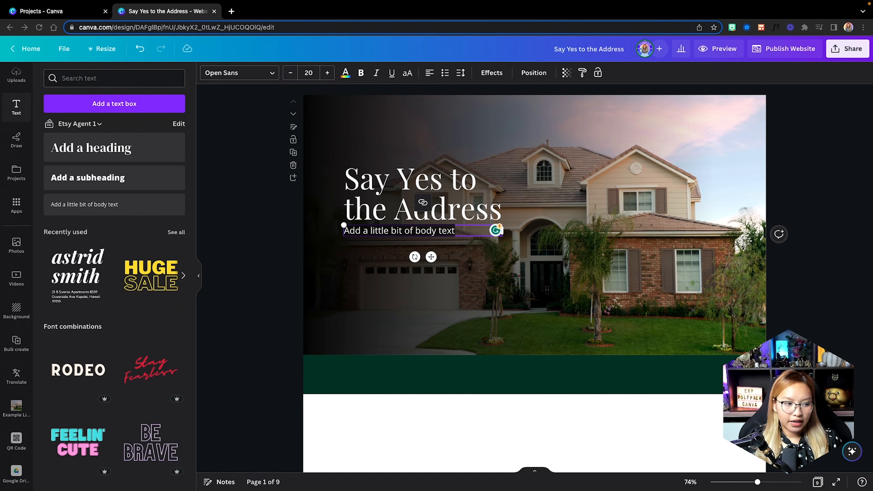
click(450, 234)
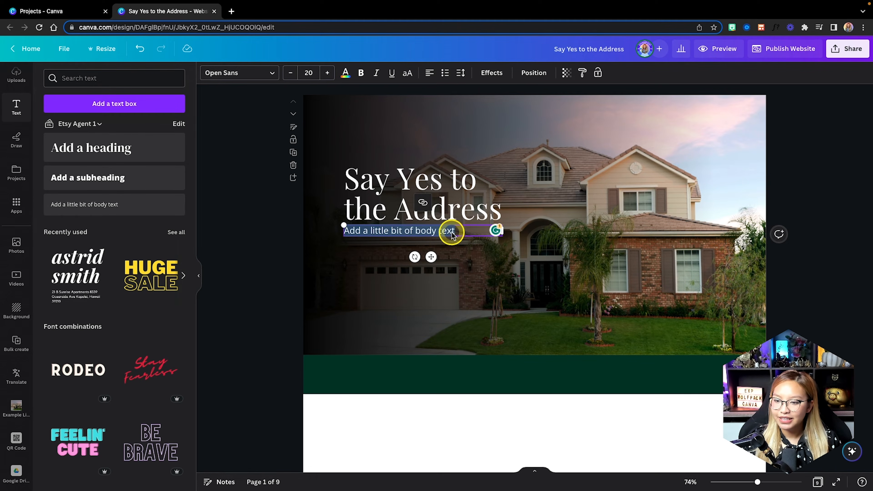
drag(472, 230, 341, 229)
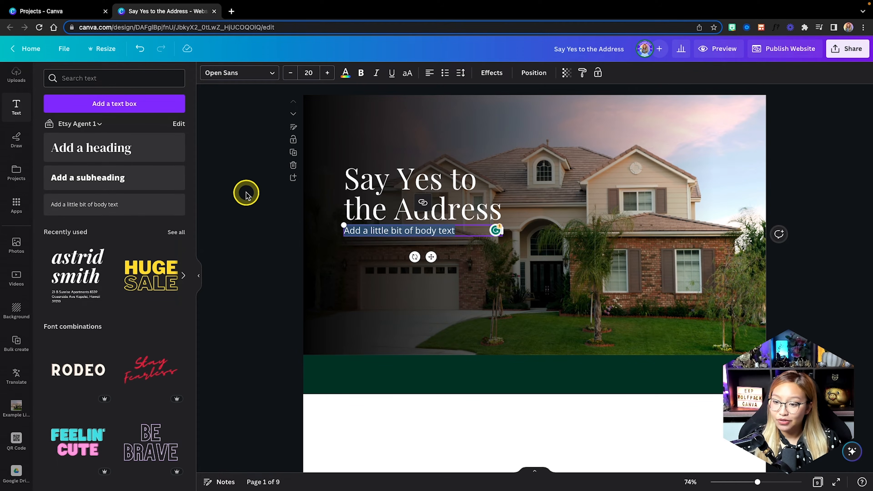
text(Discover Your New Abode in Beautiful Alberta, Canada Welcome to your new home located at 123 Dinosaur Road in the breathtaking Dinosaur Valley. This newly constructed home is ready for you to move in and make it your own.)
drag(504, 276, 591, 271)
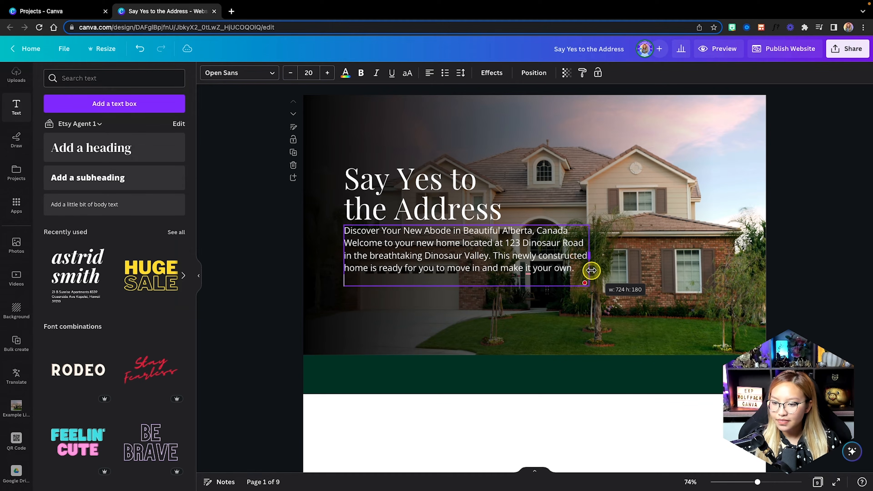
click(468, 318)
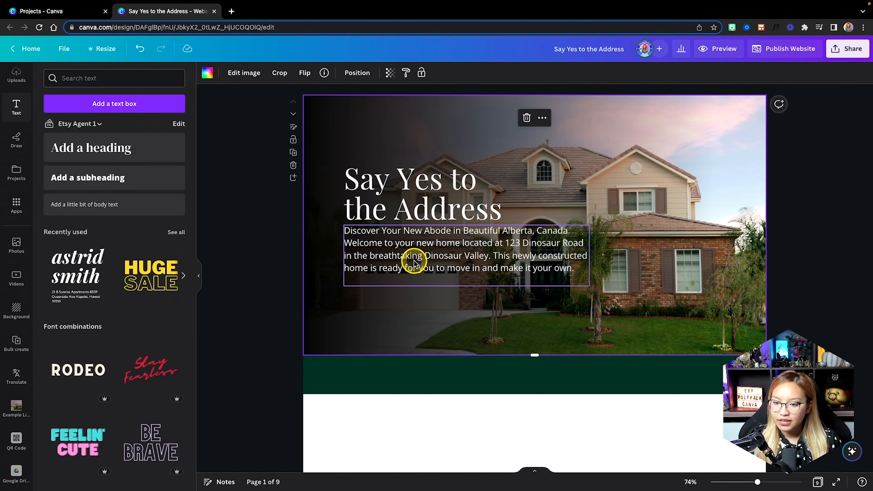
Move the heading and paragraph up together on the photo.
drag(433, 267, 432, 272)
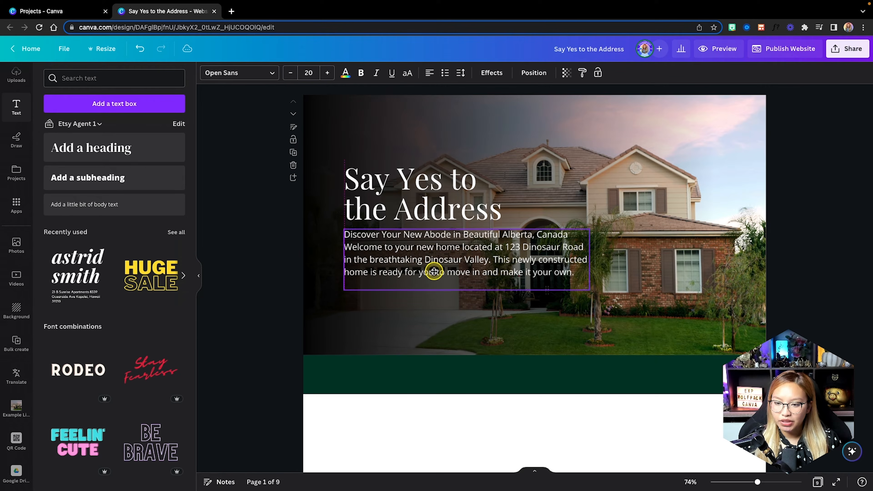
click(363, 314)
click(395, 203)
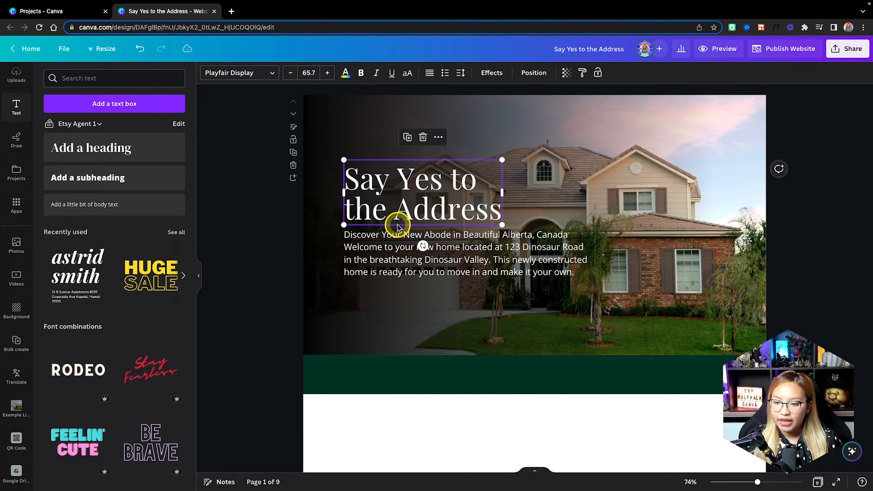
shift+click(387, 248)
drag(388, 248, 378, 232)
click(372, 309)
scroll(15, 166, up, 3)
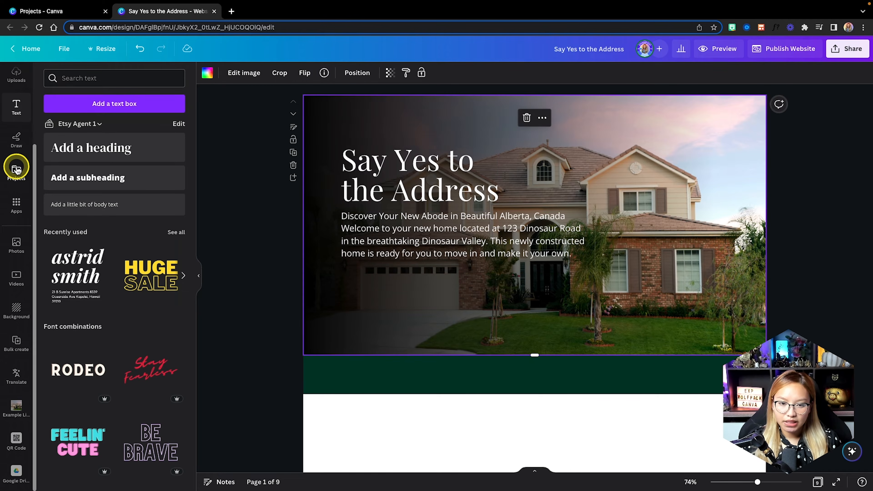
Add a square below the paragraph and reshape it into a wide, short button rectangle.
click(12, 110)
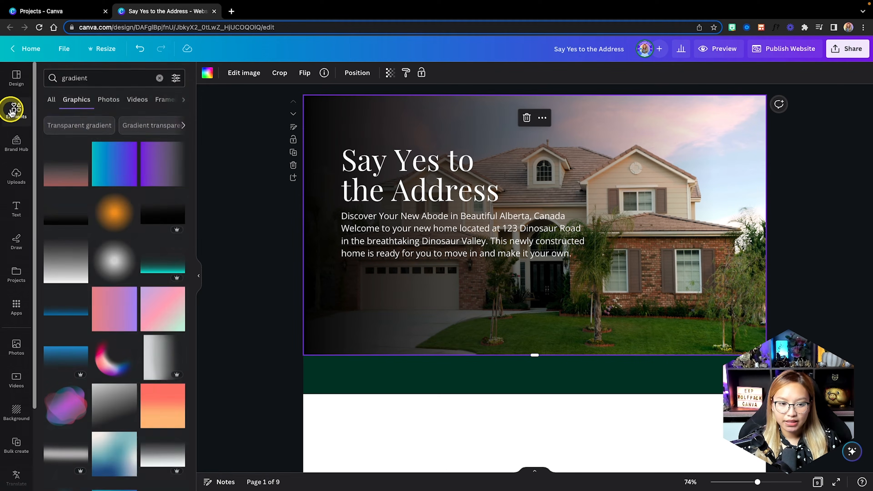
click(20, 113)
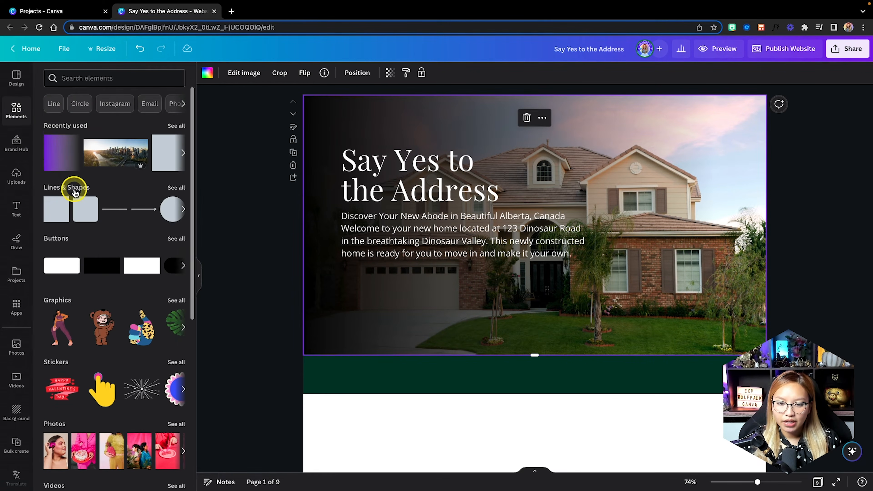
click(58, 213)
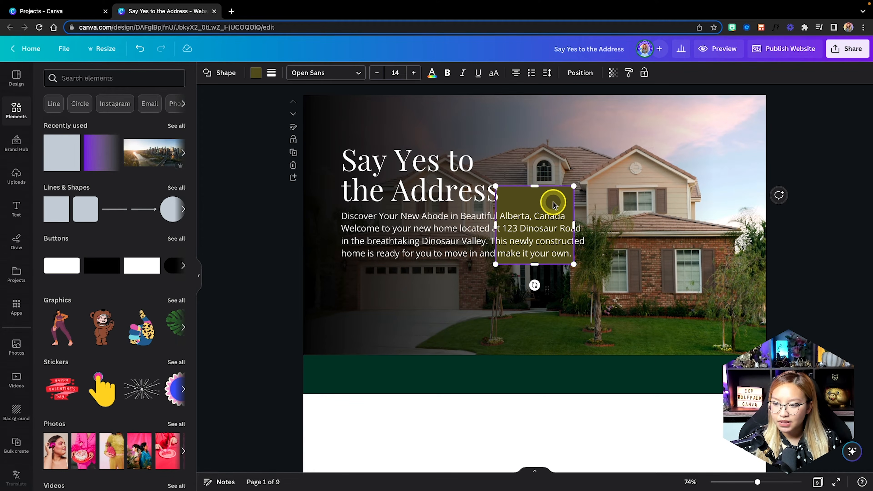
drag(553, 201, 421, 275)
click(396, 276)
scroll(397, 277, up, 5)
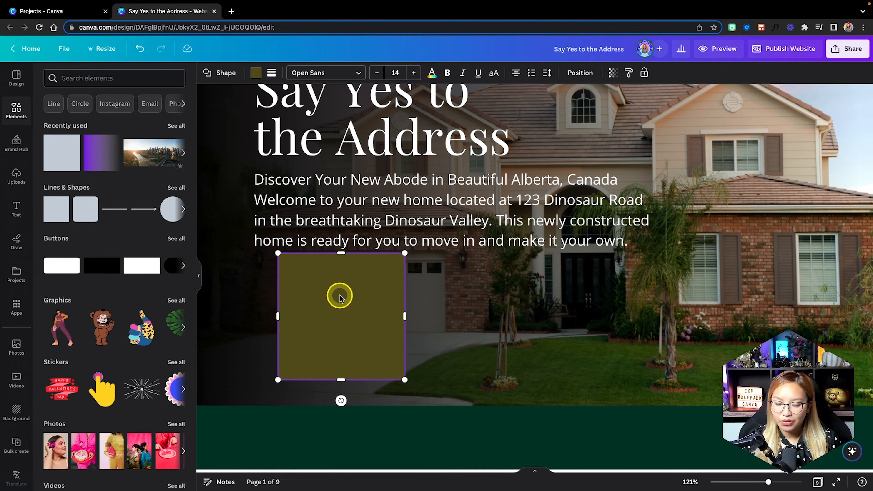
drag(341, 380, 339, 295)
drag(405, 273, 446, 272)
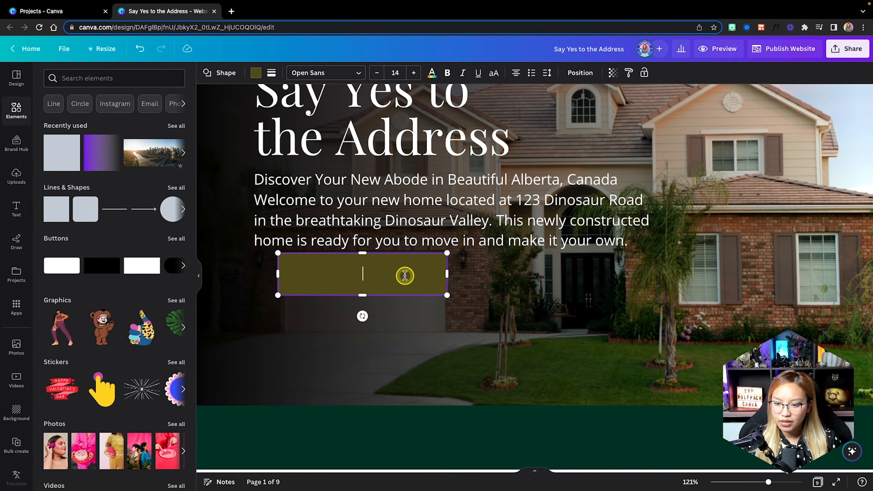
drag(403, 293, 378, 300)
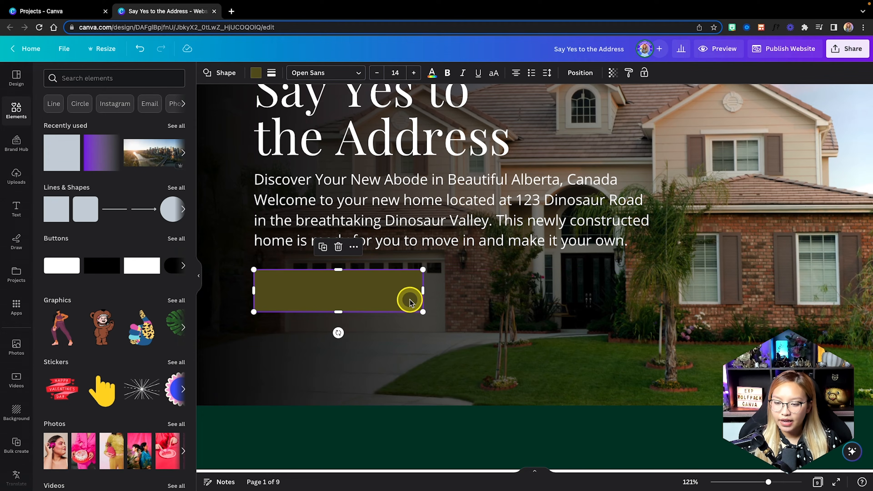
Remove the box's fill and give it a solid white outline of weight 3.
click(255, 73)
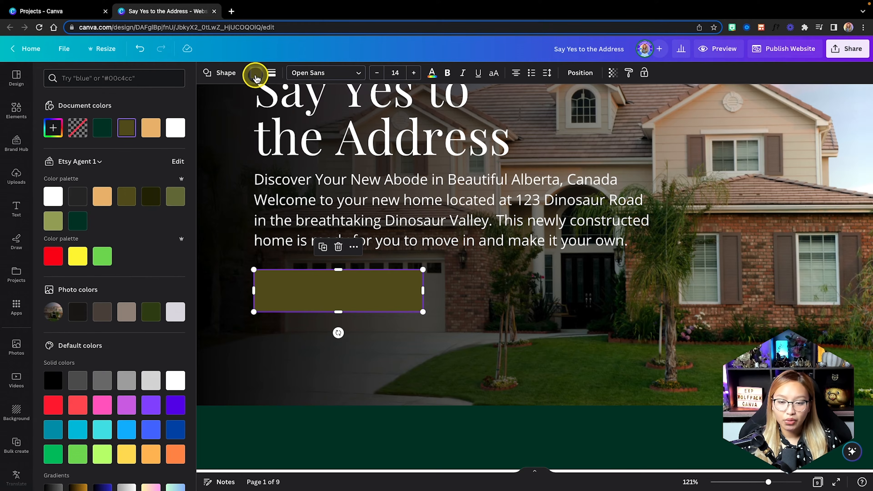
click(75, 129)
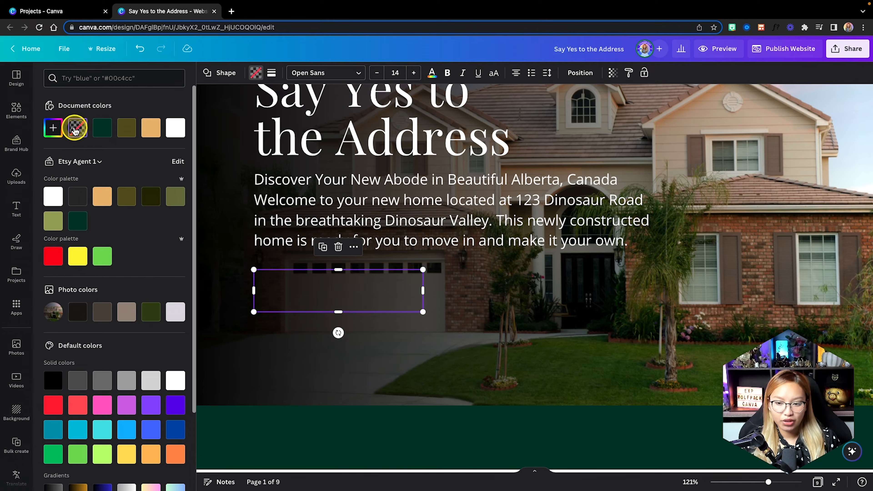
click(272, 74)
drag(272, 142, 275, 142)
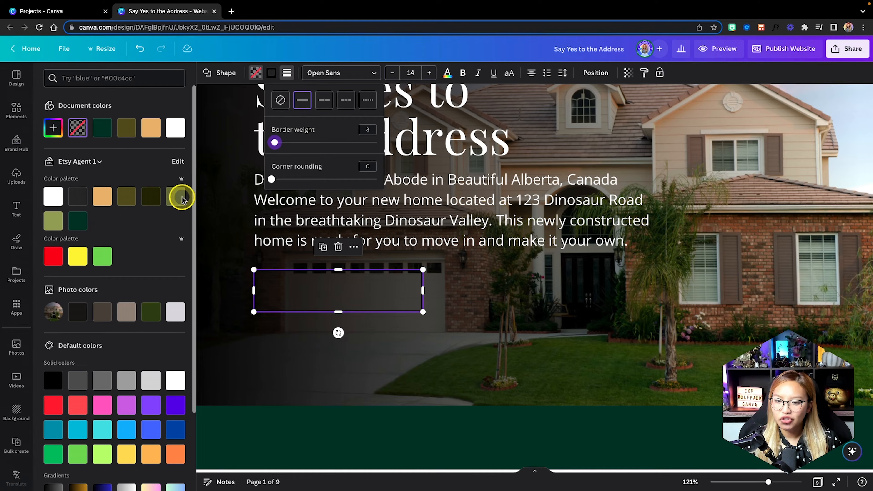
click(273, 74)
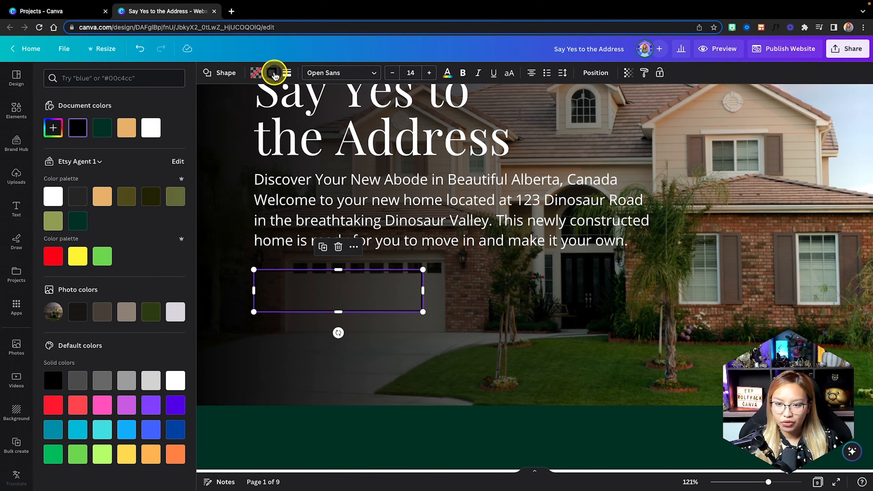
click(151, 128)
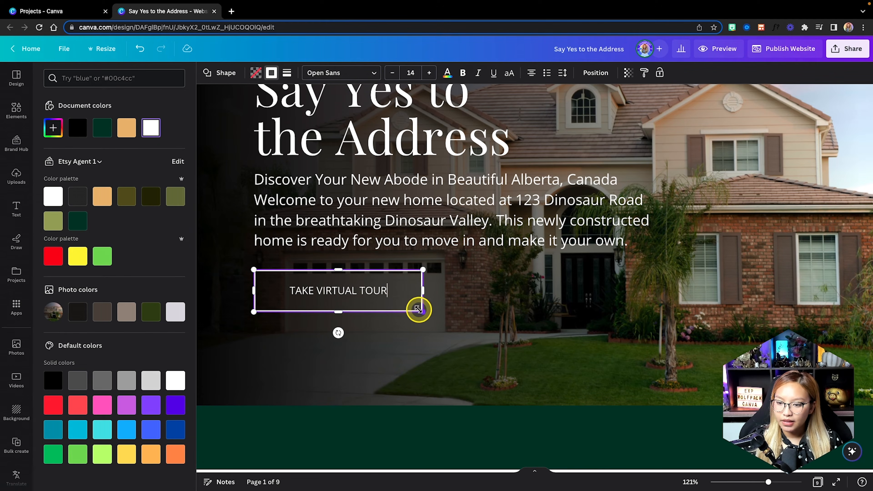
Shrink the TAKE VIRTUAL TOUR button around its label and adjust its border weight.
drag(422, 313, 398, 304)
click(468, 306)
scroll(467, 305, down, 5)
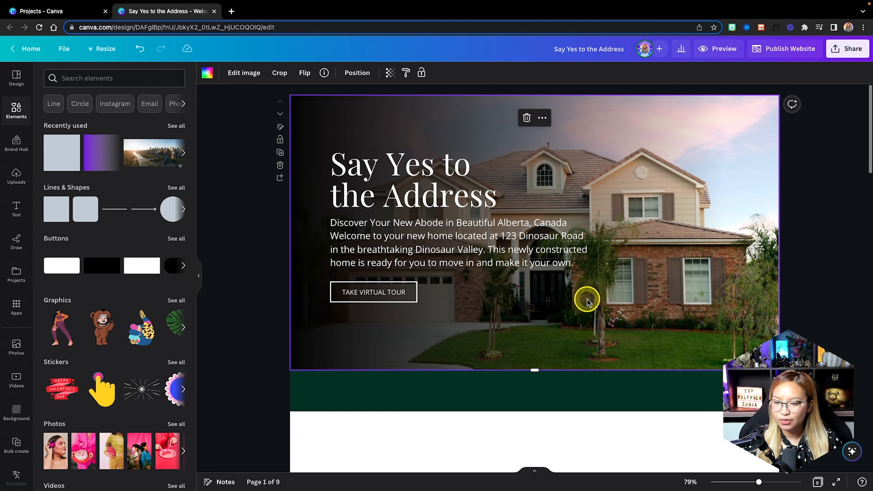
click(394, 299)
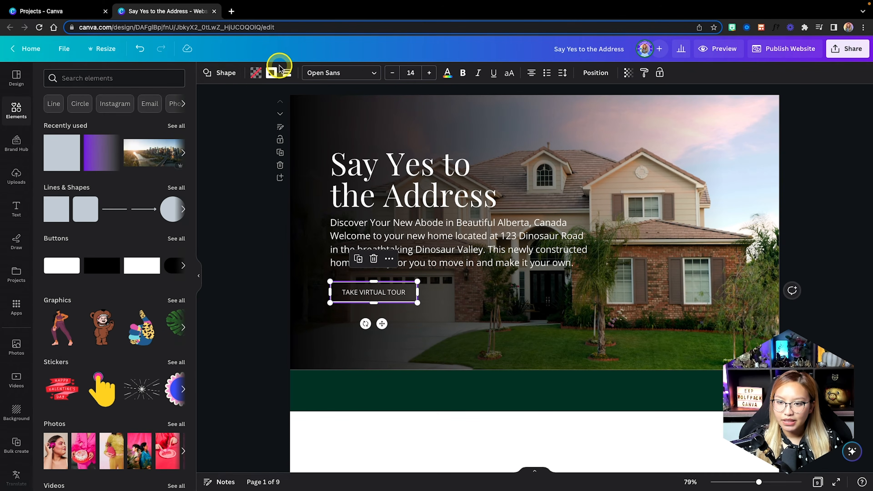
click(284, 74)
click(385, 129)
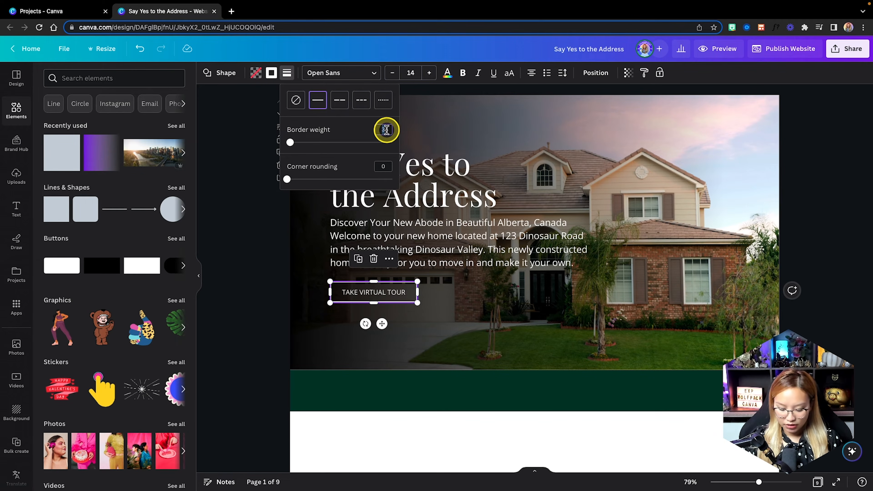
click(537, 317)
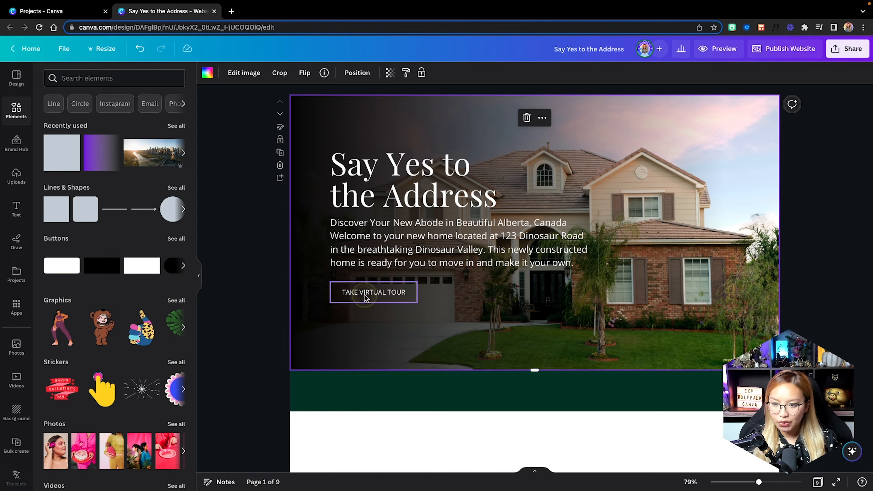
click(371, 297)
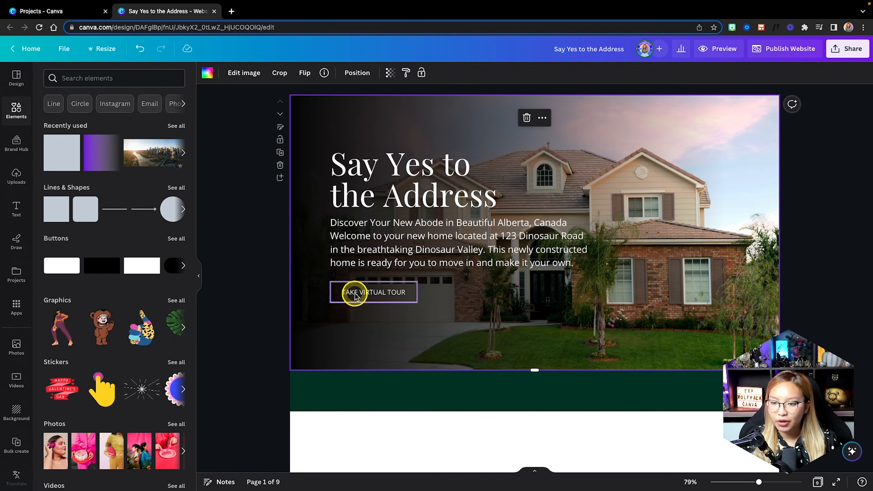
Add the white eXp Realty logo from the brand kit, shrunk above the headline.
click(23, 150)
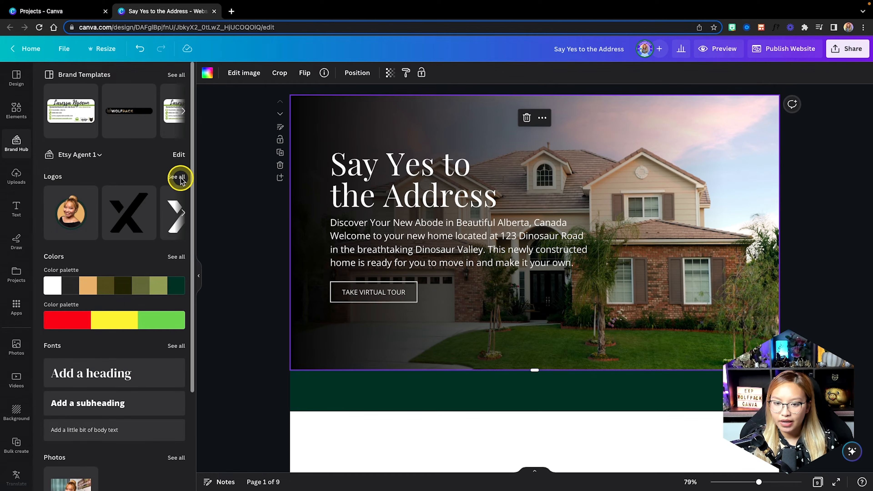
click(181, 178)
click(174, 182)
drag(695, 297, 362, 157)
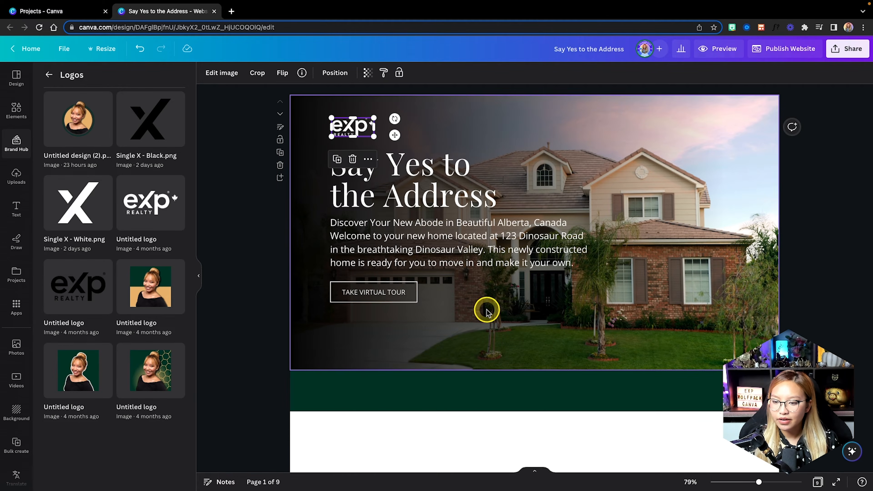
Shift the logo, headline, paragraph and button group slightly down together.
drag(487, 312, 336, 125)
drag(401, 190, 401, 210)
click(692, 257)
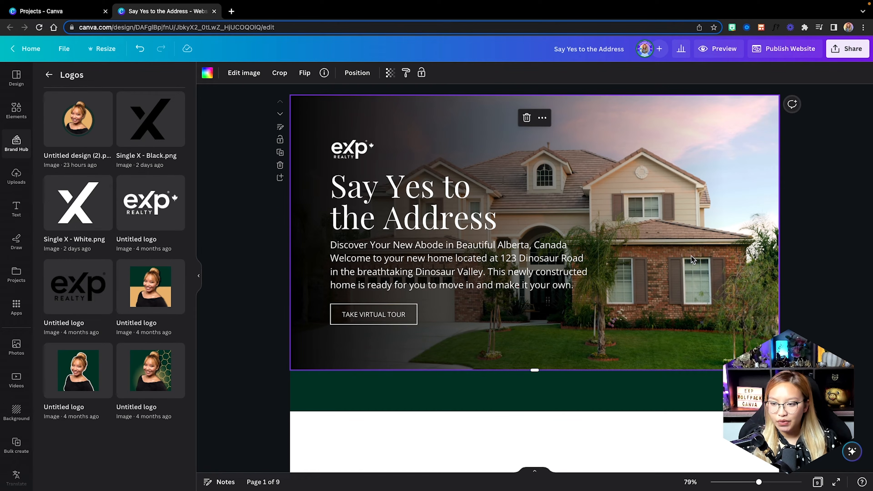
scroll(691, 258, down, 5)
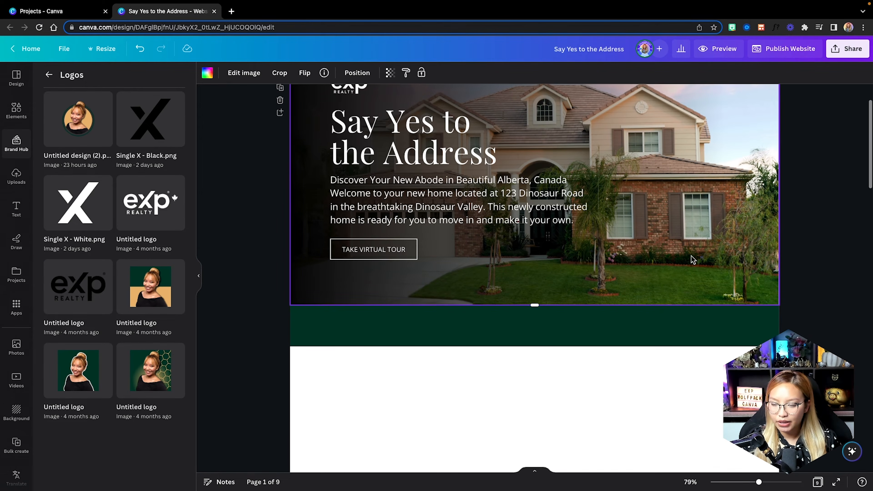
click(565, 241)
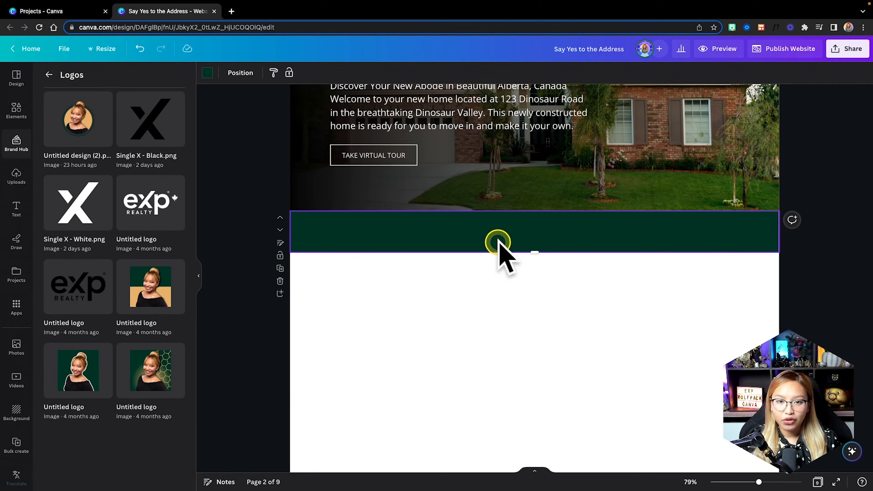
Add a body text box to the green band in Playfair Display, coloured tan.
scroll(509, 245, up, 1)
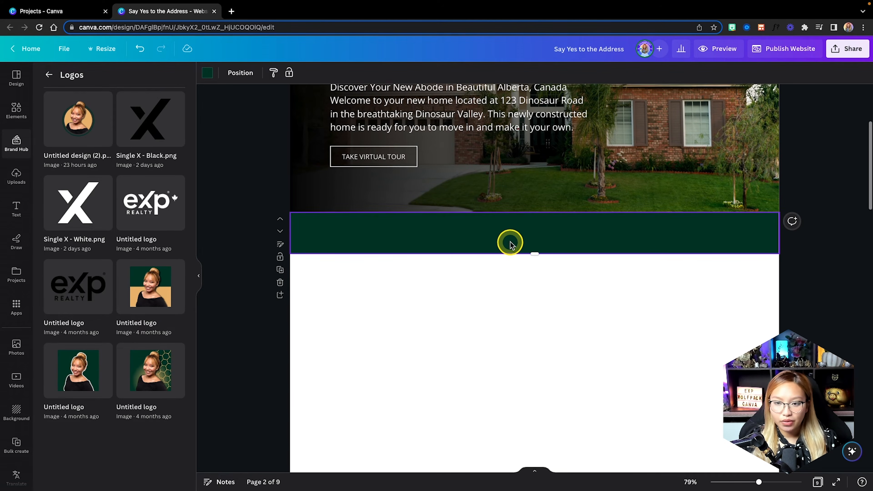
click(23, 200)
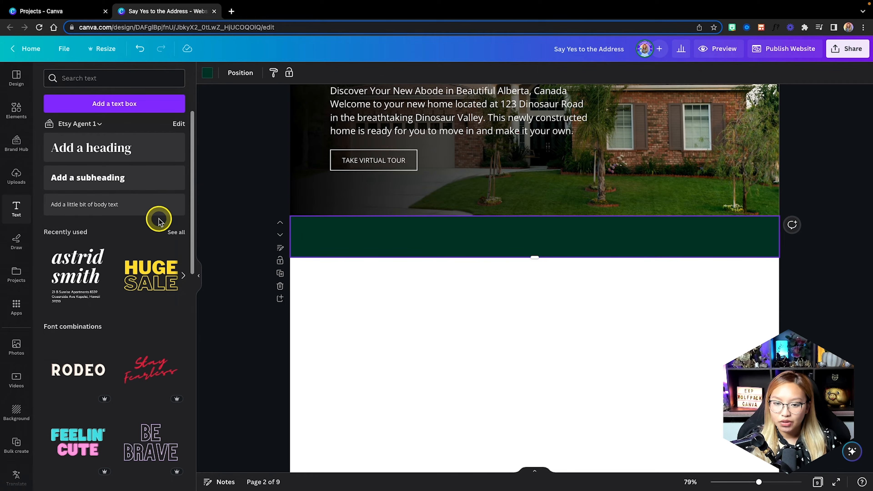
scroll(522, 236, up, 3)
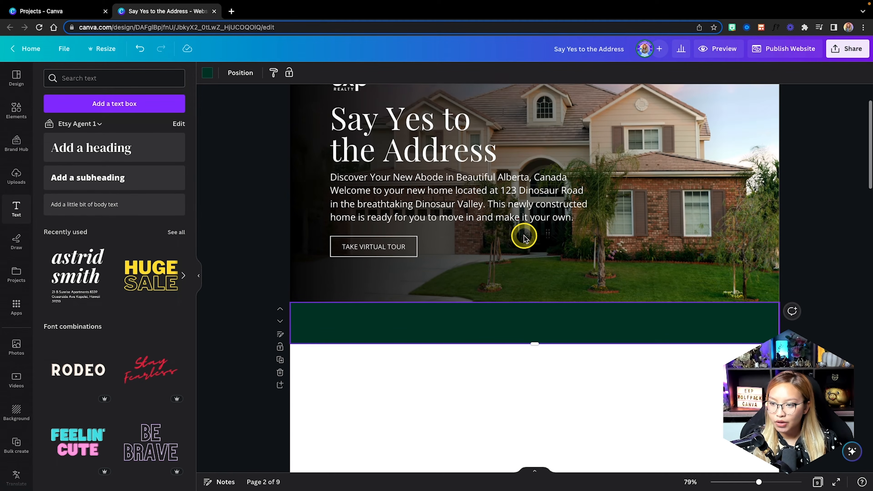
scroll(523, 237, up, 2)
scroll(522, 238, down, 3)
click(79, 211)
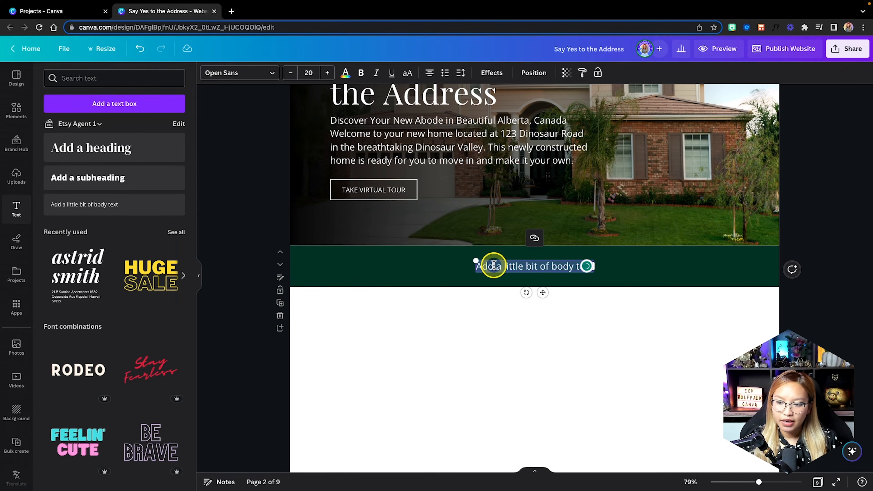
click(251, 74)
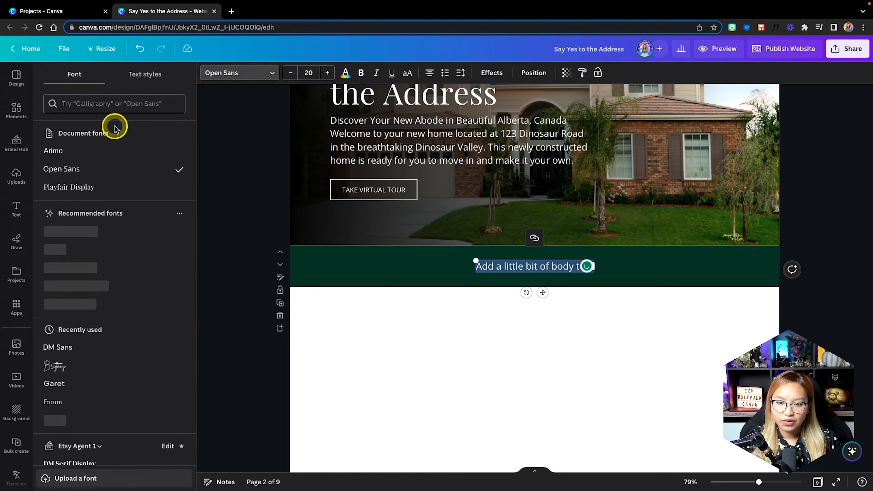
click(101, 190)
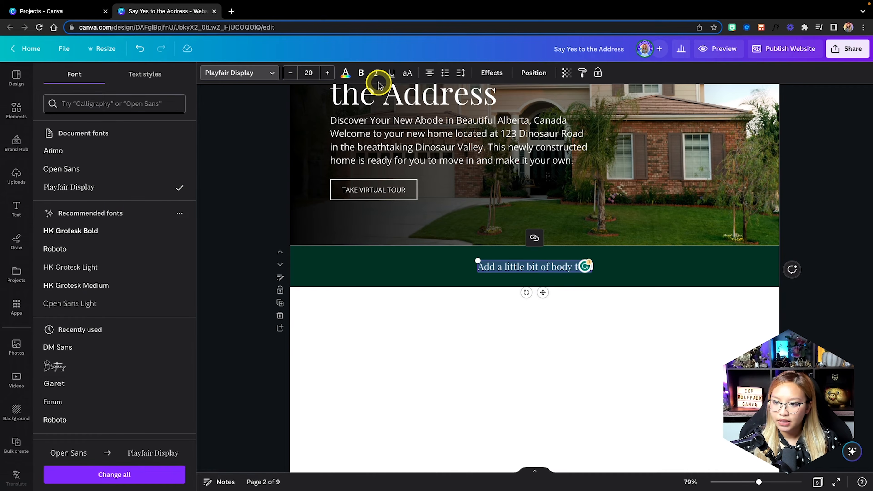
click(345, 72)
click(102, 127)
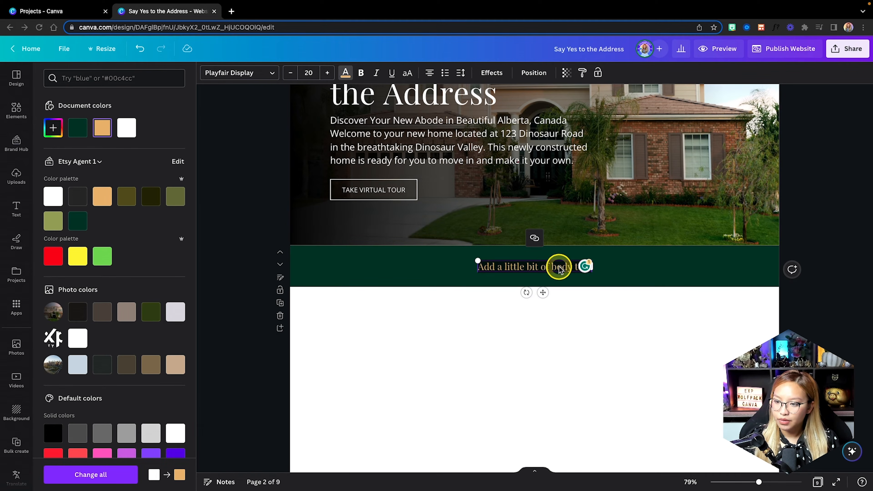
Paste the property address, make it bold, enlarge it and centre it in the band.
triple_click(540, 267)
text(123 Dinosaur Road, DinoValley Alberta, Canada ToJoYo)
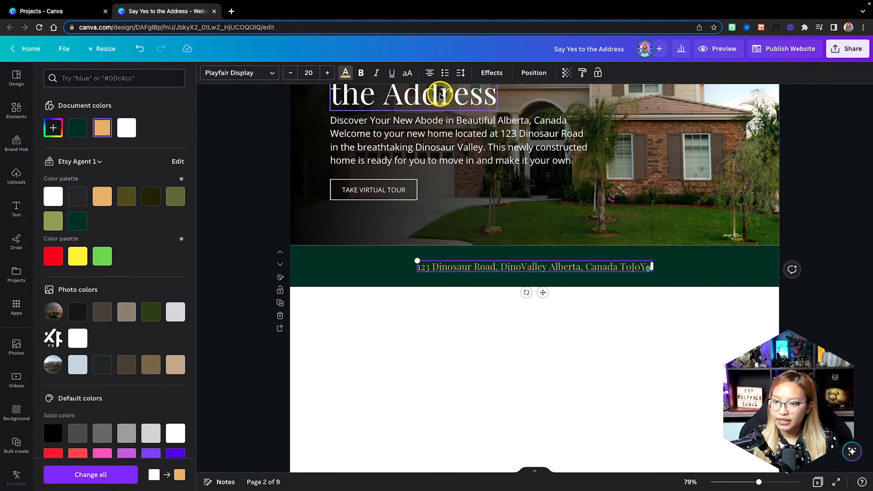
click(360, 73)
click(498, 256)
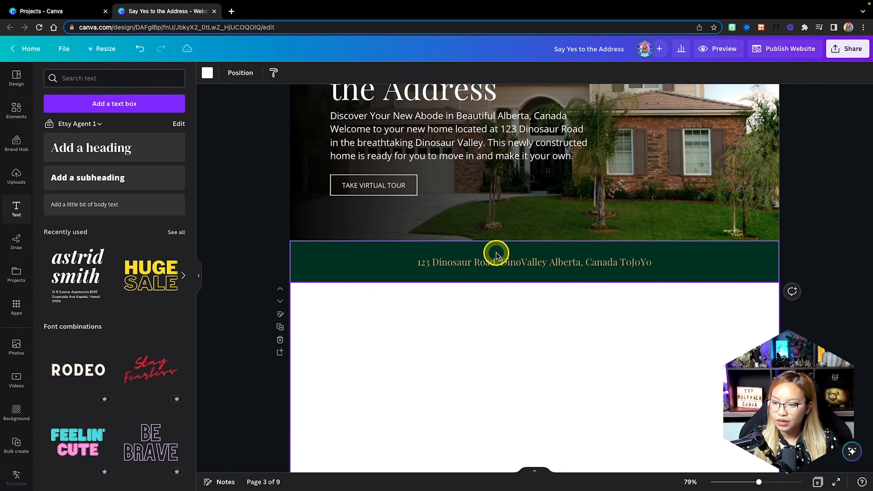
click(361, 74)
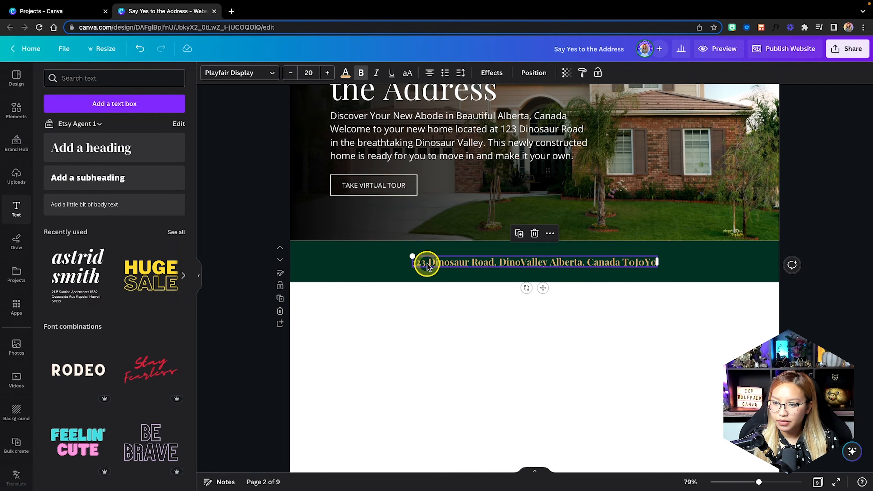
drag(412, 254, 279, 249)
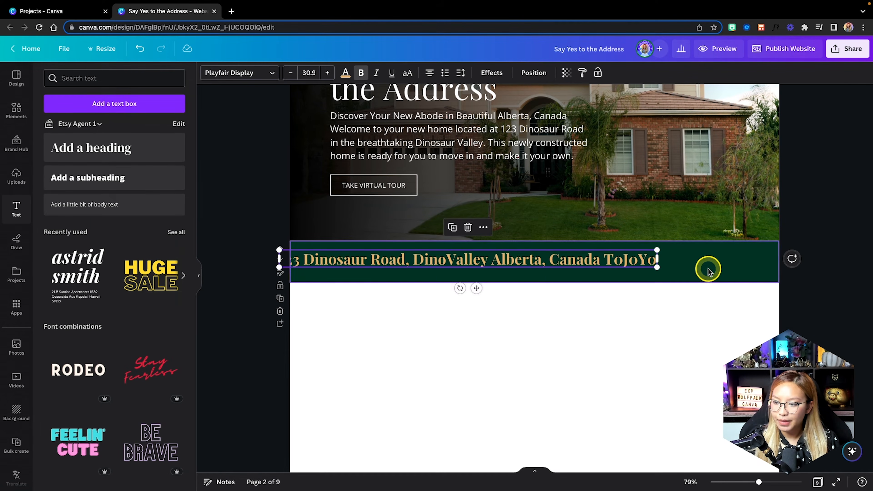
drag(653, 264, 711, 279)
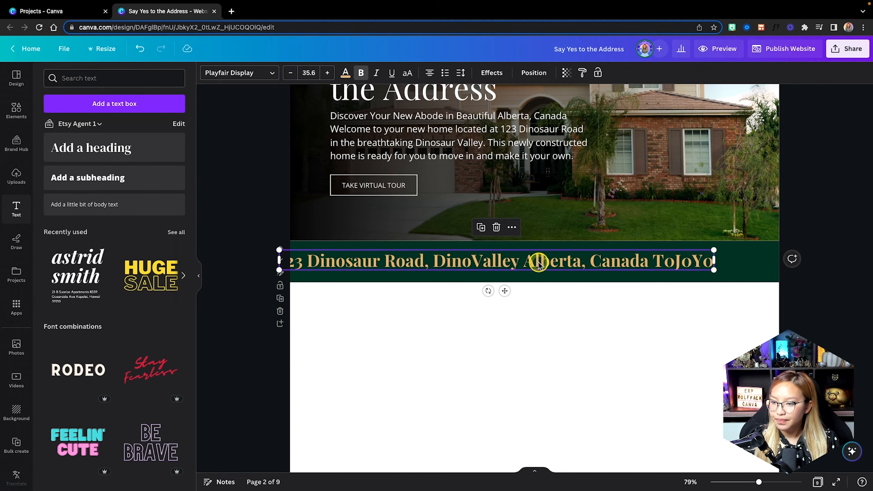
drag(547, 260, 579, 261)
click(585, 333)
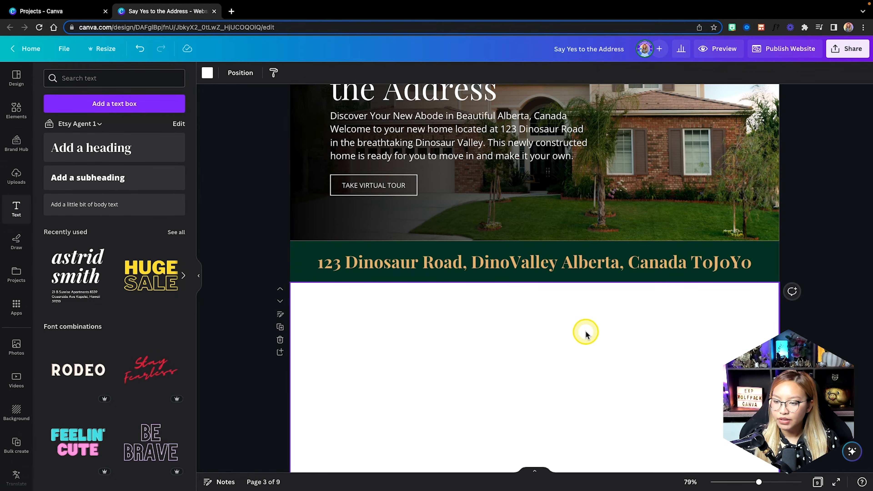
Drag the white third page's bottom edge down to stretch it to 1,366 × 840.
scroll(585, 334, down, 2)
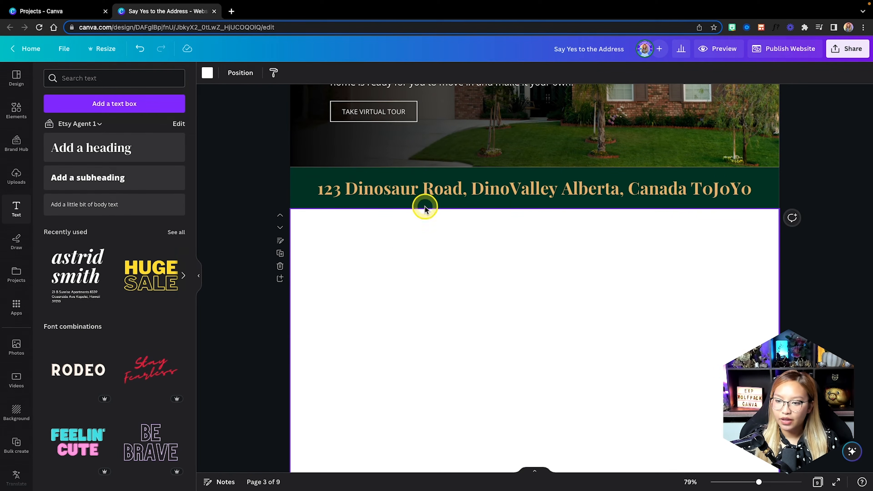
scroll(694, 314, down, 2)
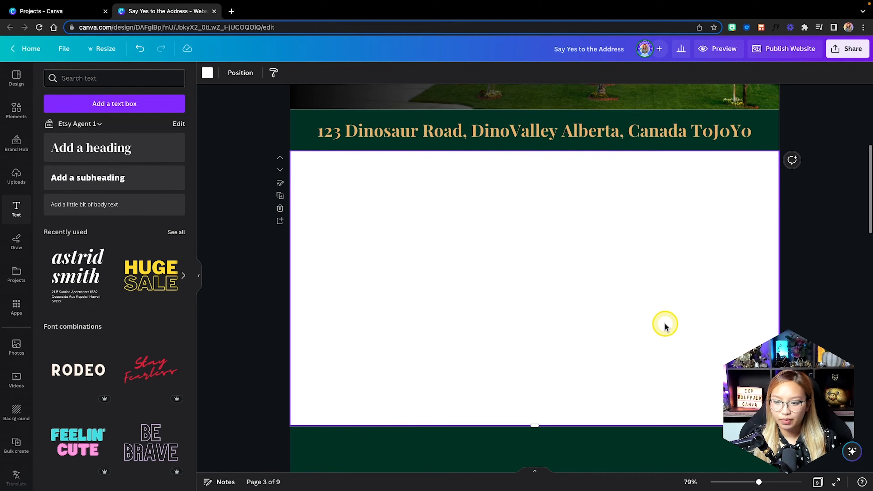
drag(534, 425, 534, 451)
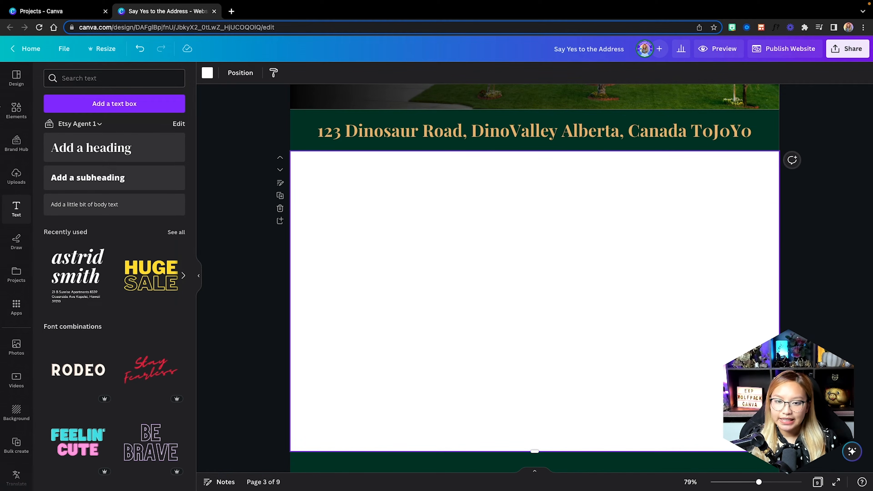
click(19, 112)
scroll(141, 234, down, 5)
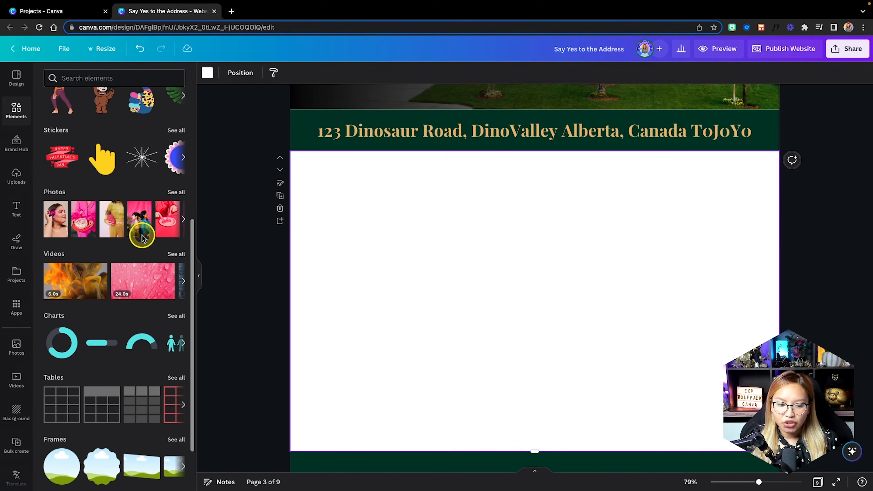
scroll(142, 237, down, 7)
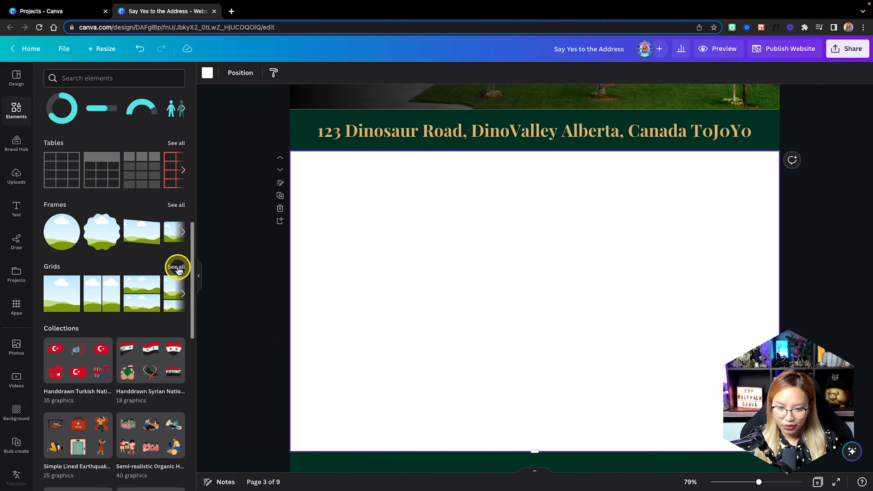
click(175, 267)
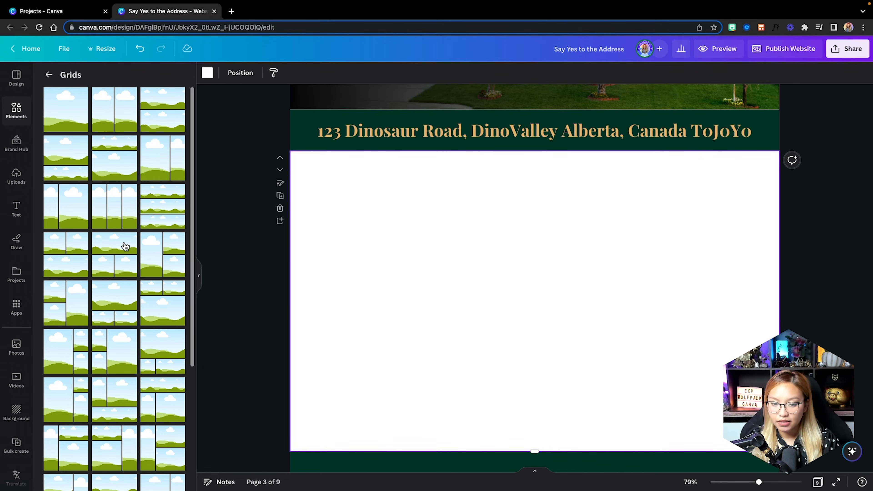
scroll(125, 246, down, 5)
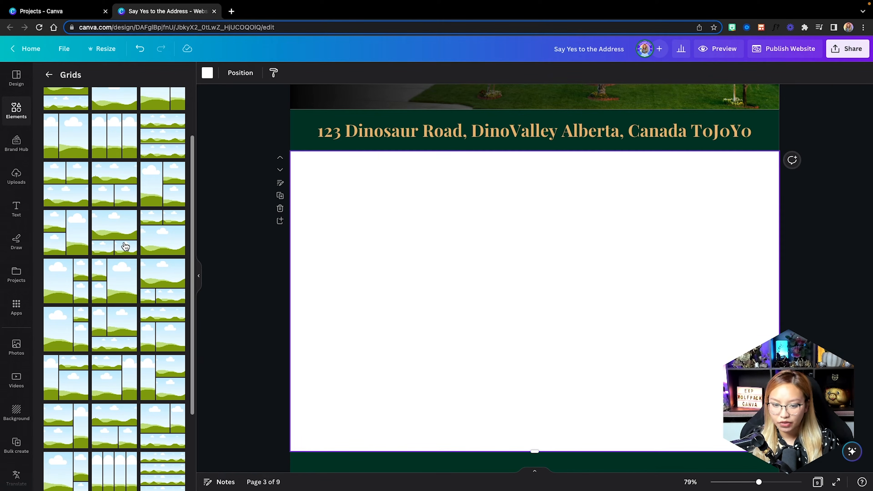
scroll(125, 246, down, 3)
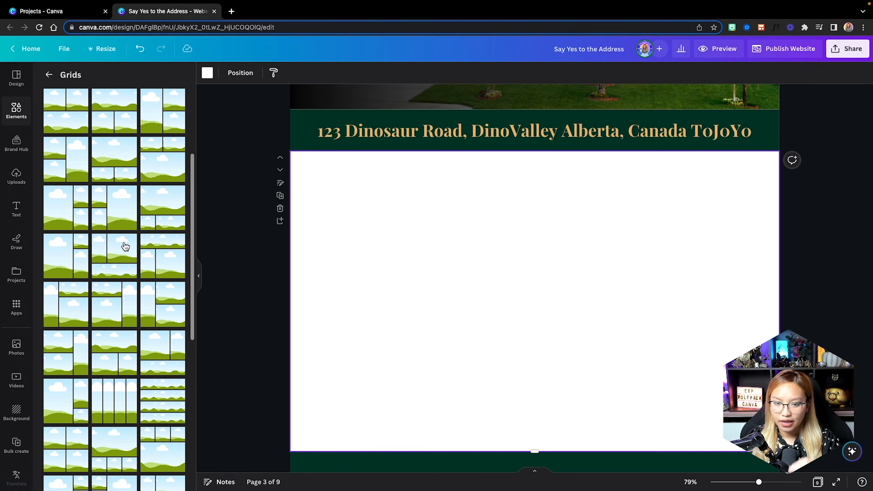
scroll(125, 246, up, 5)
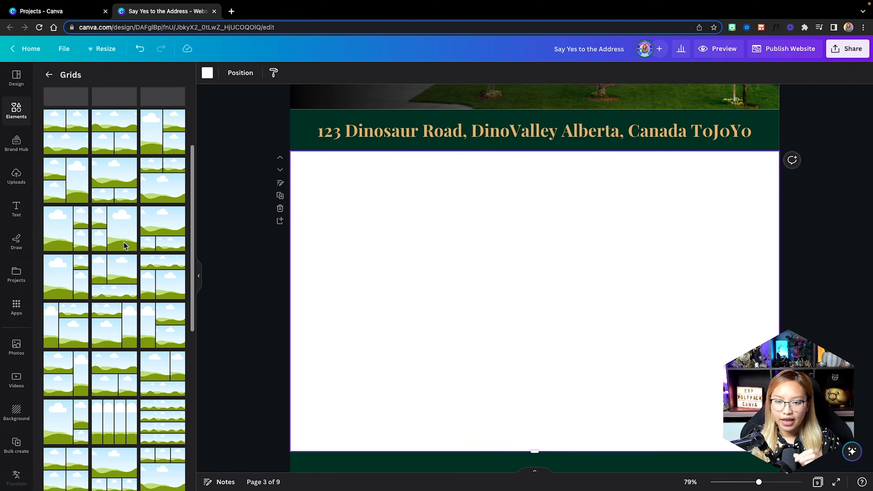
scroll(125, 246, up, 2)
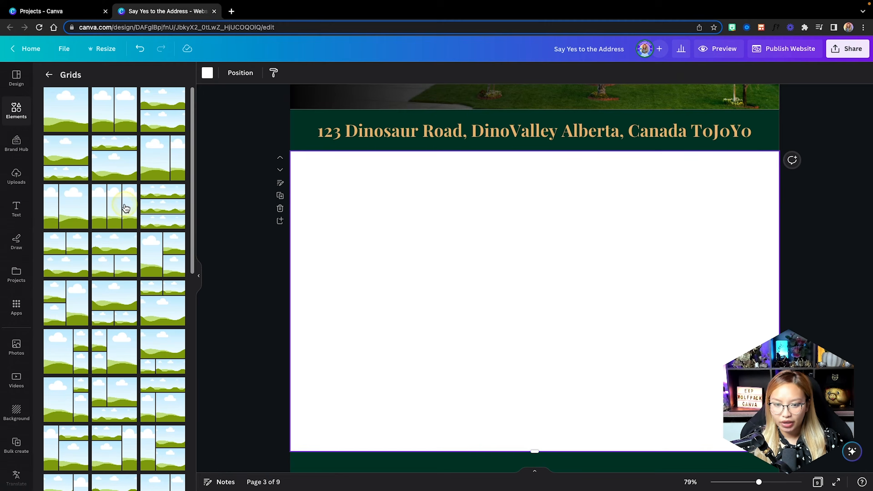
Add a three-column photo grid and squash it into a short strip under the address band.
click(115, 210)
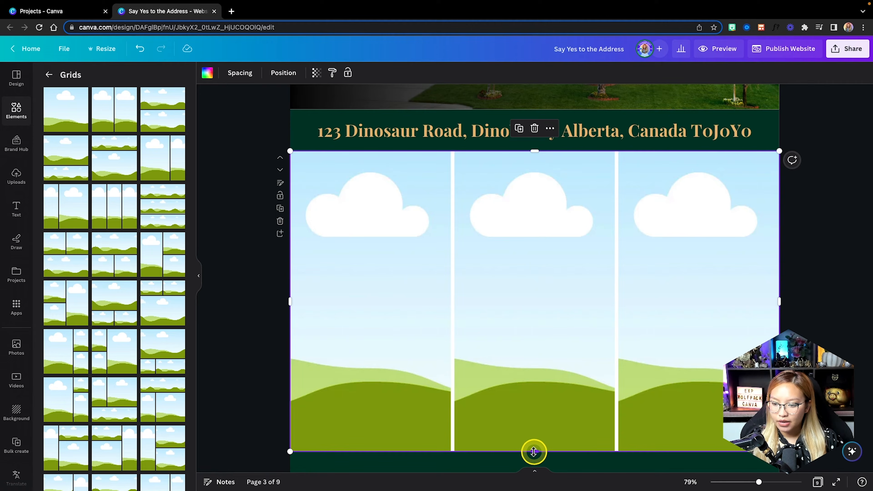
drag(534, 450, 535, 248)
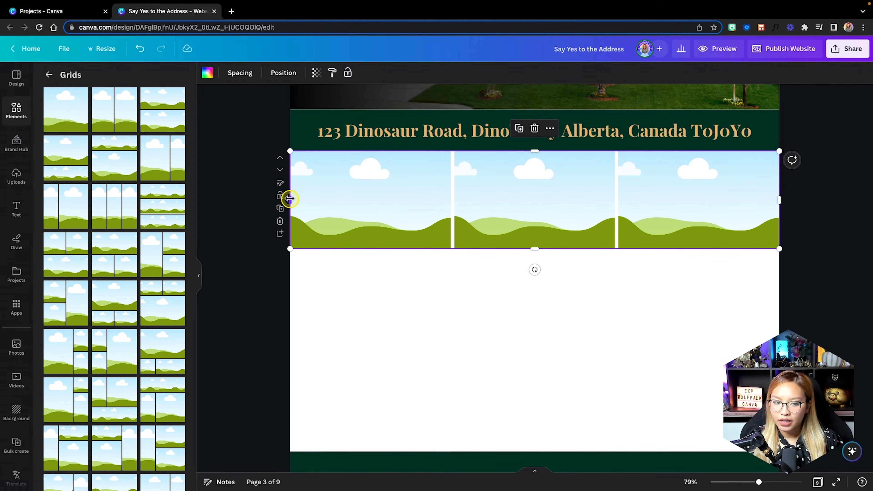
drag(290, 198, 287, 196)
drag(360, 195, 360, 197)
click(415, 341)
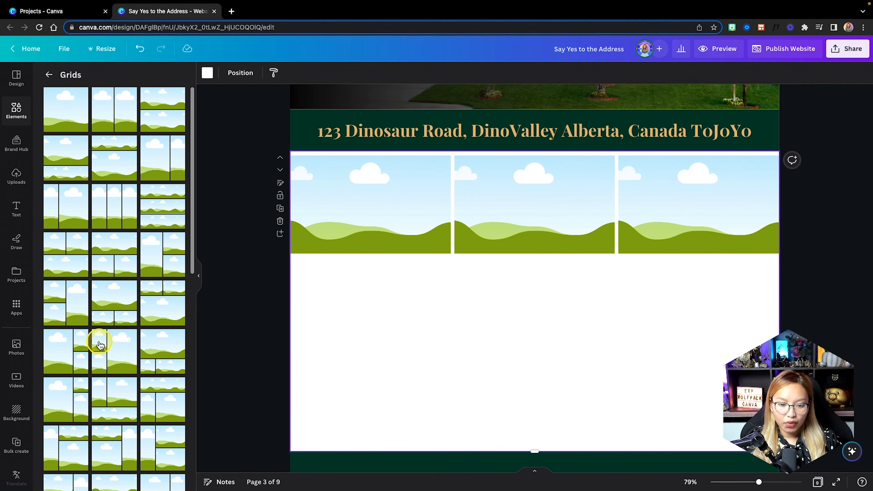
Open Google Drive under Apps to list the linked folders, including Example Listing Photos.
scroll(22, 362, down, 2)
scroll(24, 365, down, 2)
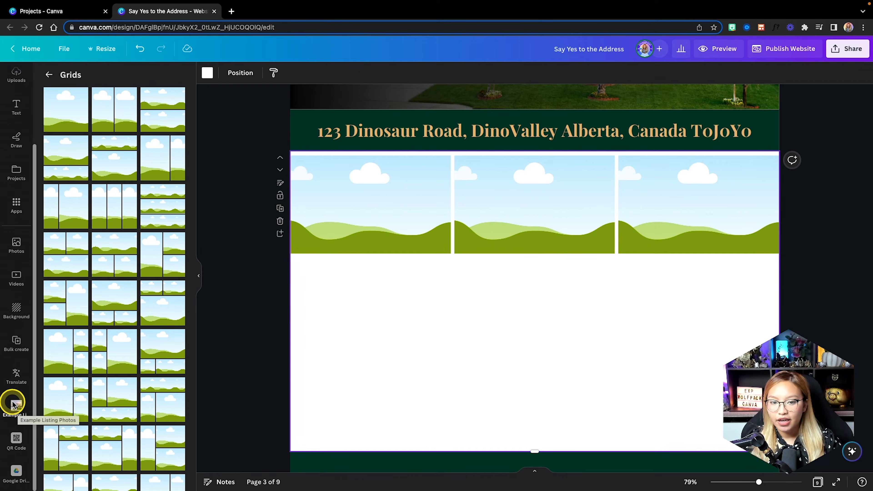
scroll(19, 280, up, 2)
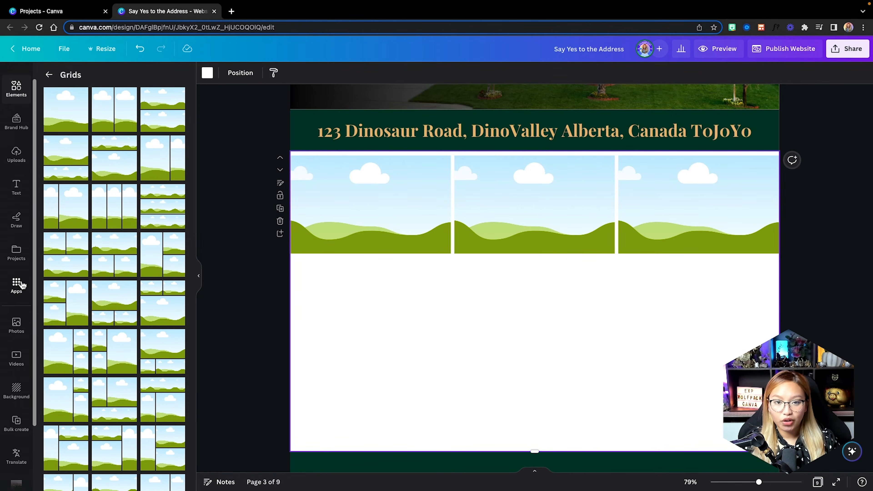
scroll(21, 284, down, 2)
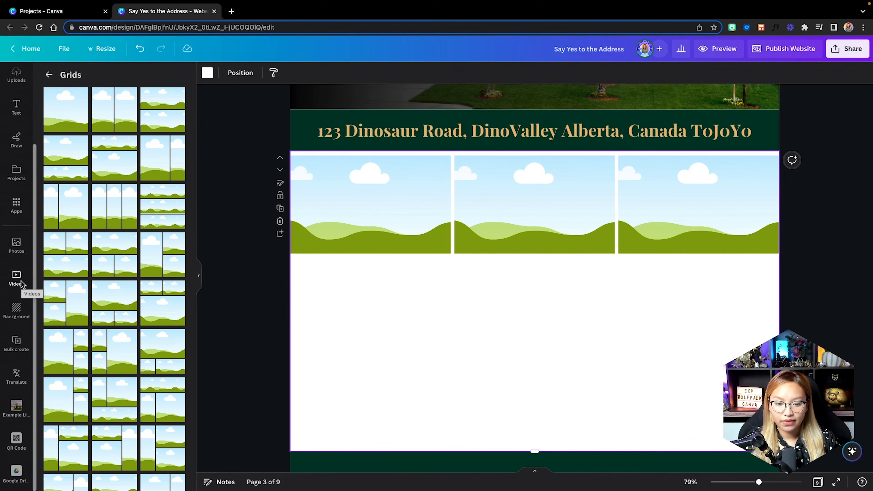
scroll(22, 284, up, 3)
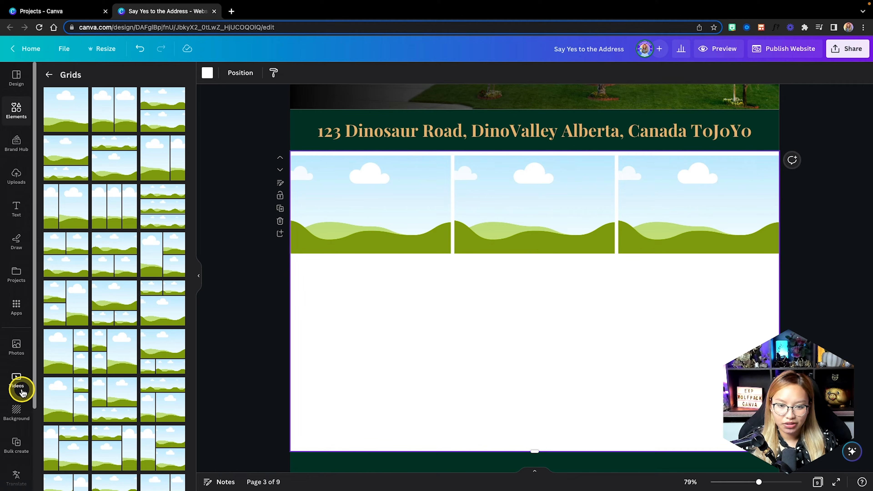
scroll(23, 319, down, 3)
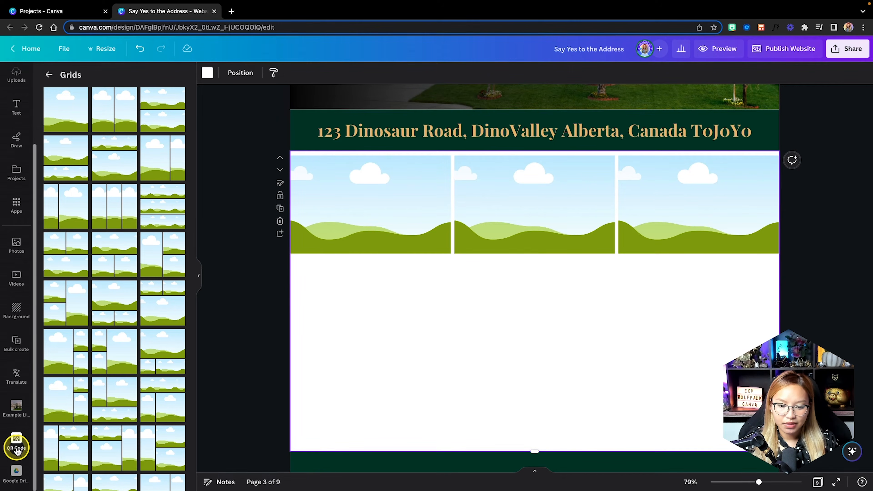
click(6, 469)
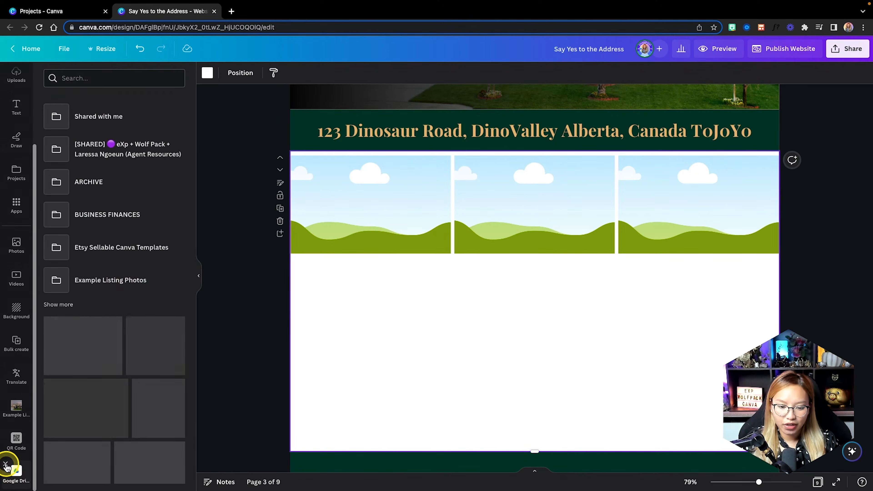
click(15, 438)
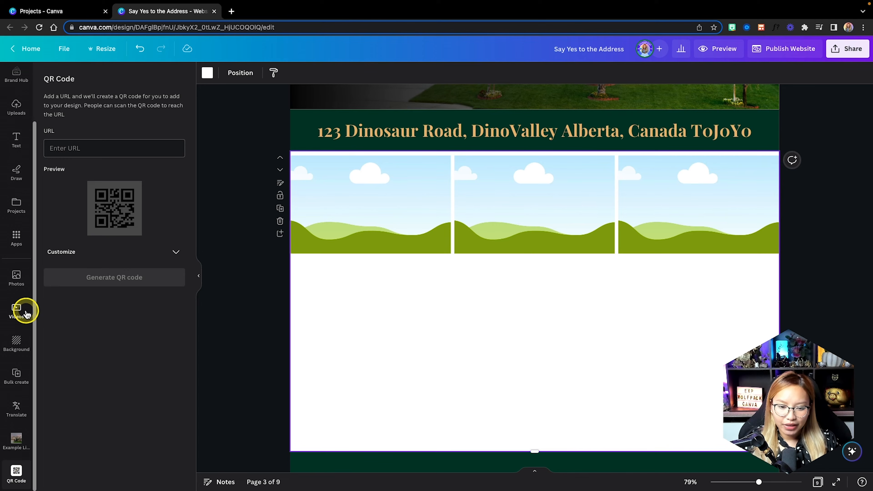
click(18, 243)
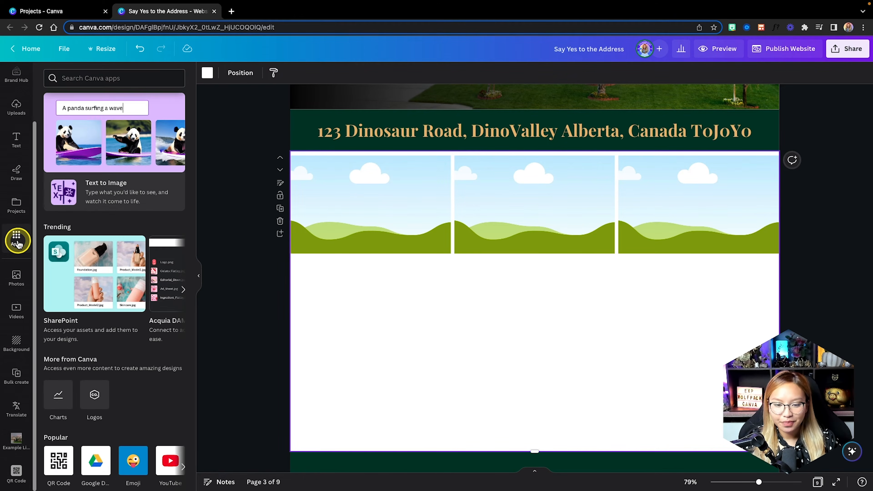
scroll(54, 254, down, 1)
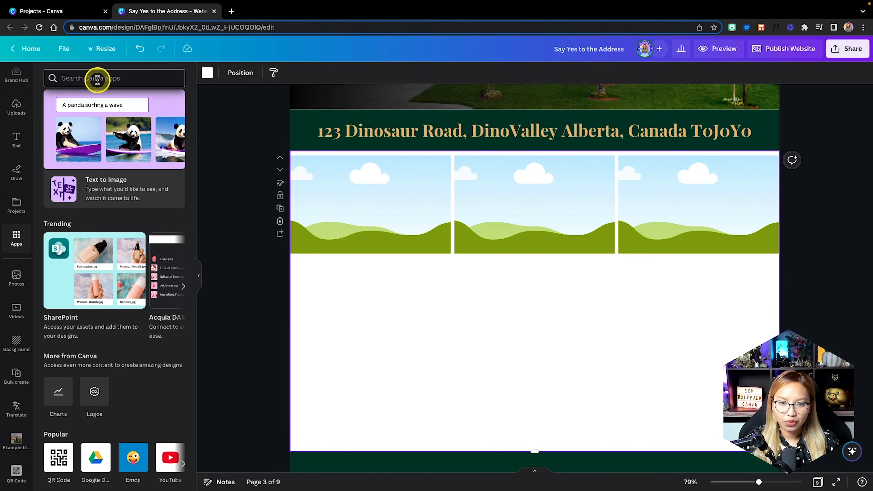
scroll(117, 267, down, 5)
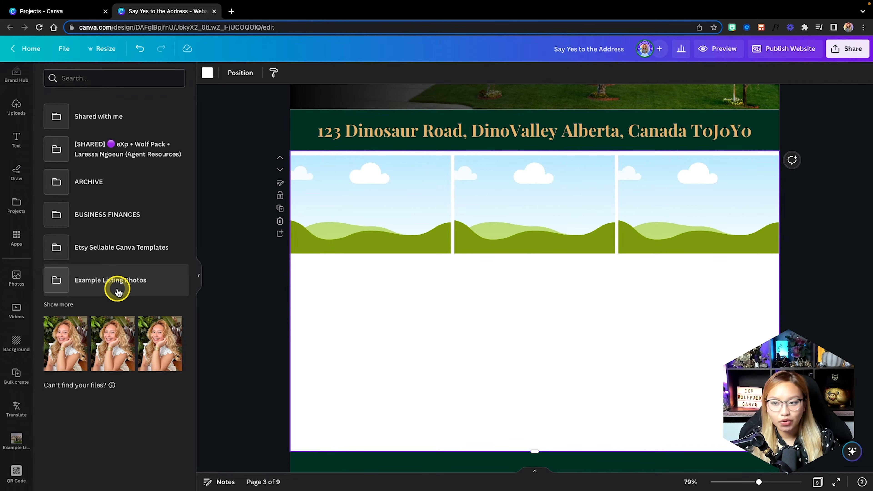
From Example Listing Photos, drop the staircase, living-room and office photos into the three frames.
click(151, 291)
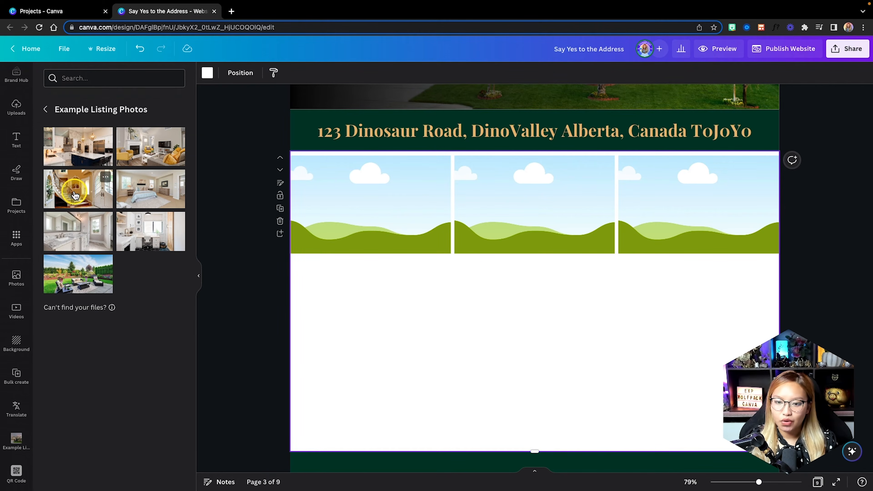
drag(77, 187, 361, 208)
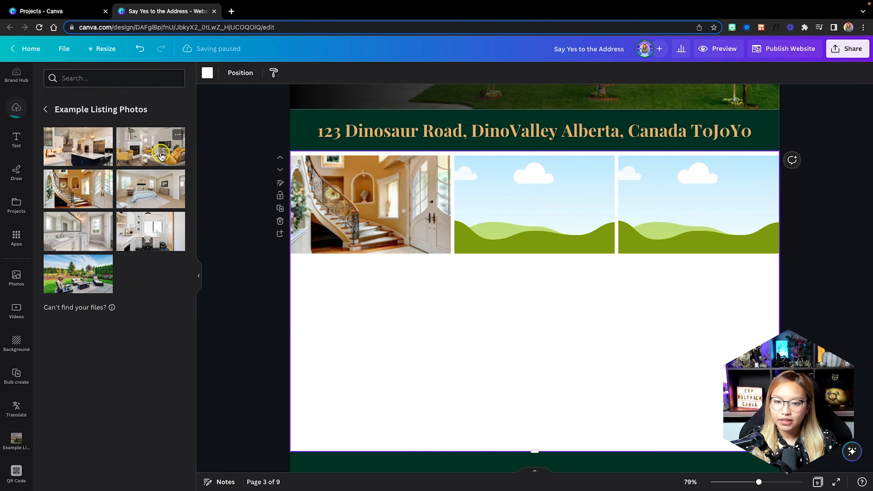
drag(161, 156, 534, 204)
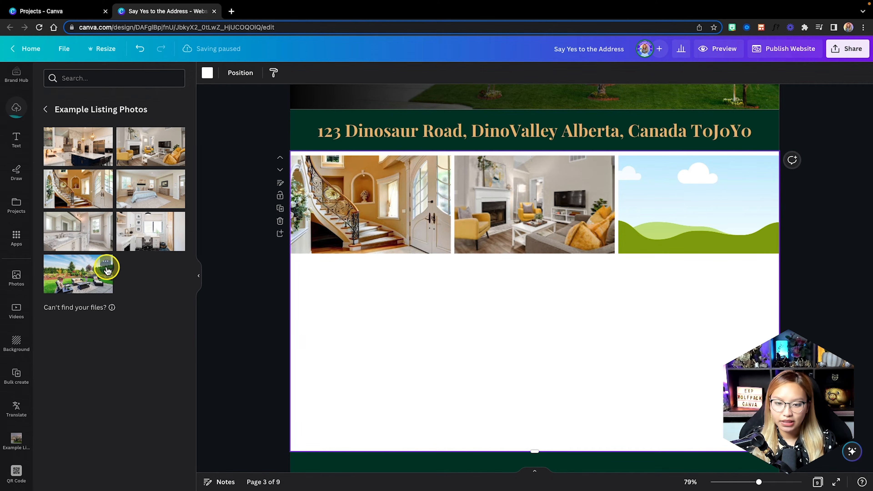
drag(151, 241, 671, 198)
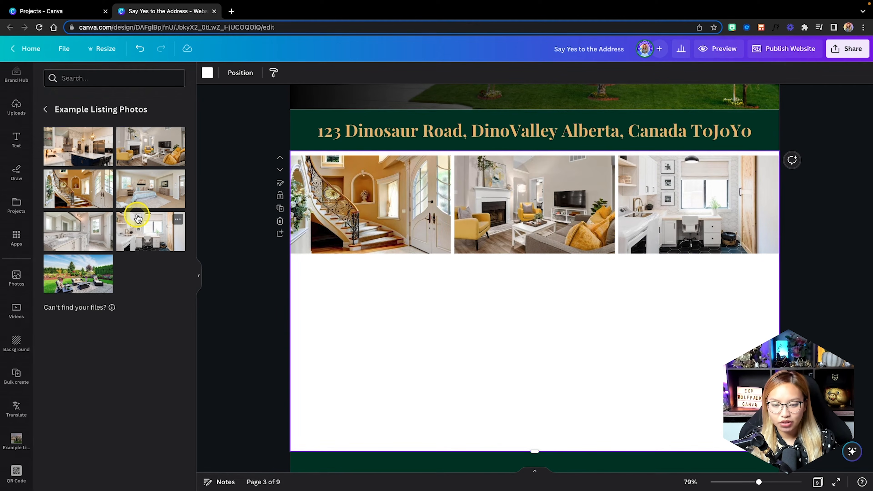
click(15, 106)
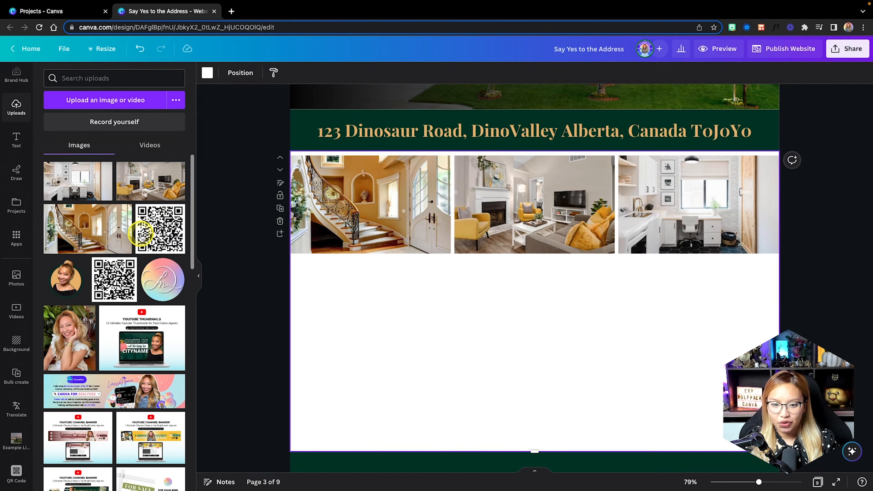
Drag the photo-grid page's bottom edge down to add empty space below the photos.
scroll(20, 303, down, 2)
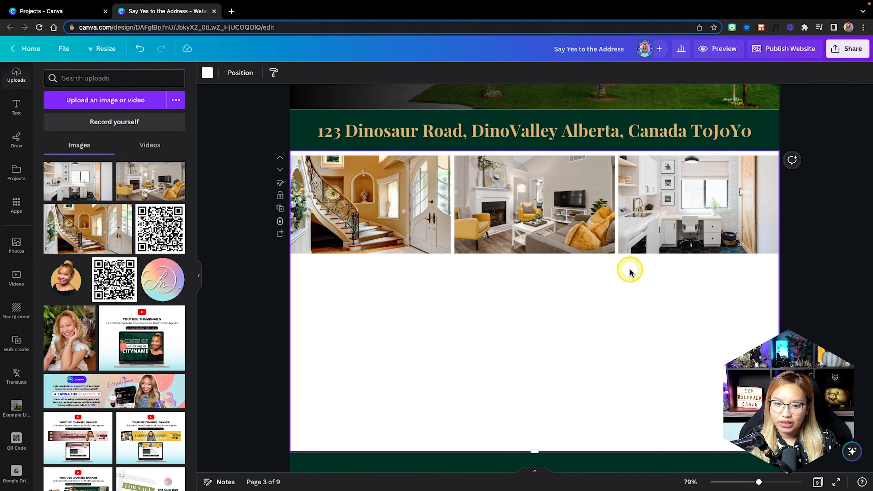
scroll(630, 271, down, 3)
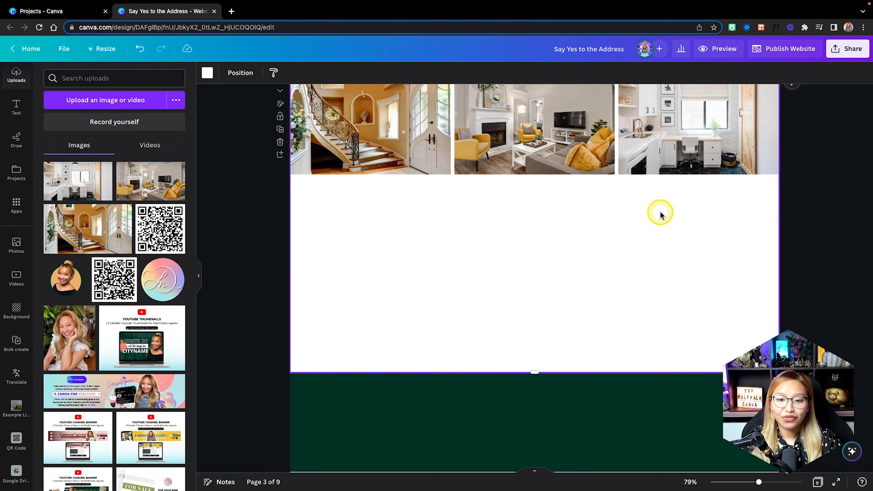
scroll(660, 214, up, 1)
drag(535, 382, 534, 423)
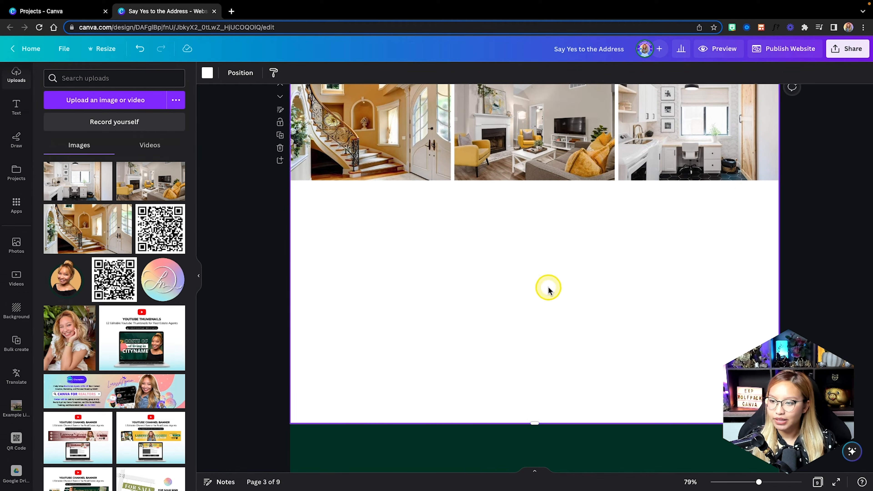
scroll(548, 289, up, 2)
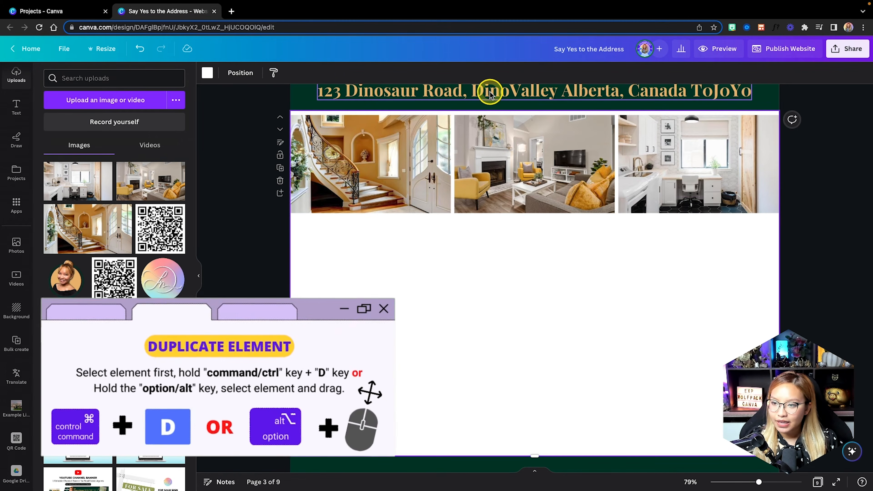
Duplicate the address title below the photo grid and retype it as 'Property Description'.
drag(490, 93, 481, 234)
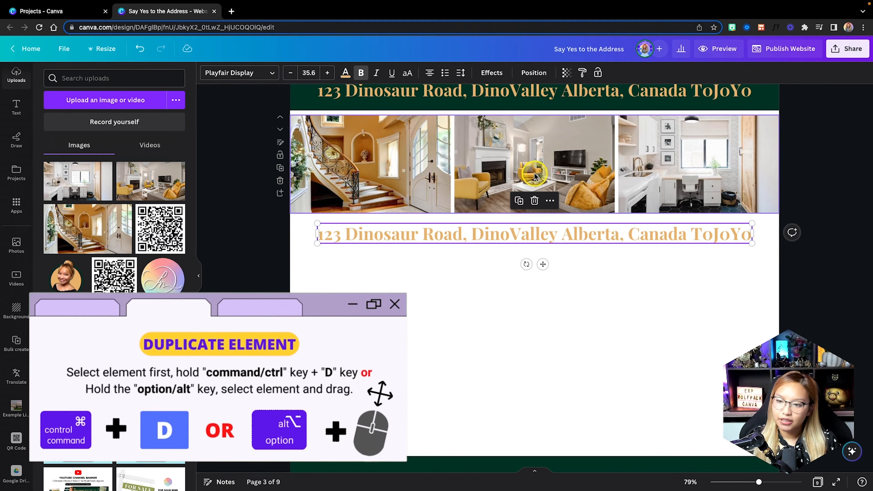
double_click(460, 237)
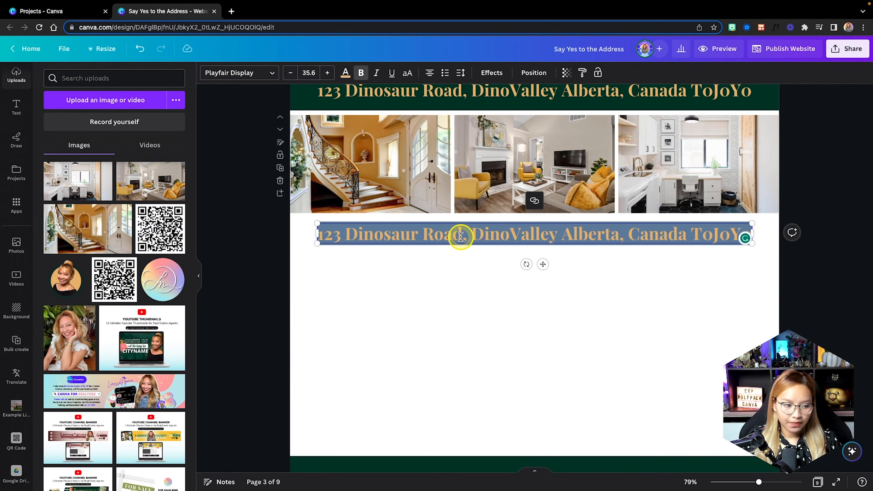
text(Pro)
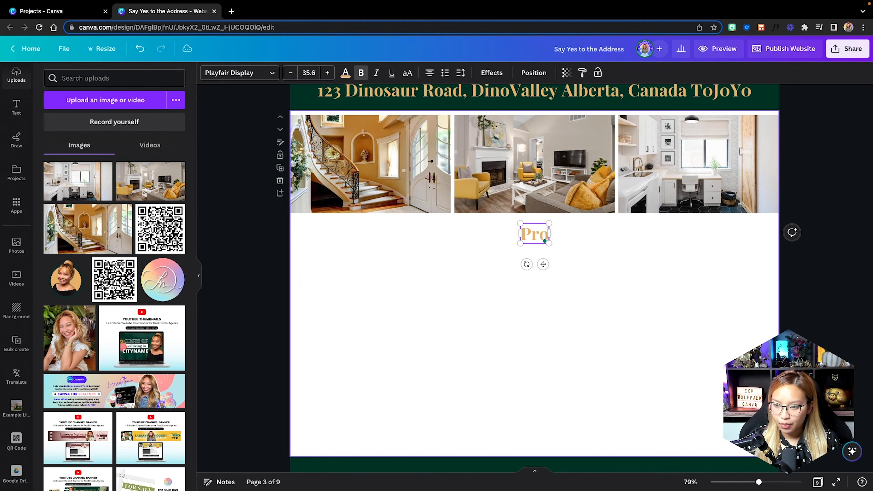
text(perty Descr)
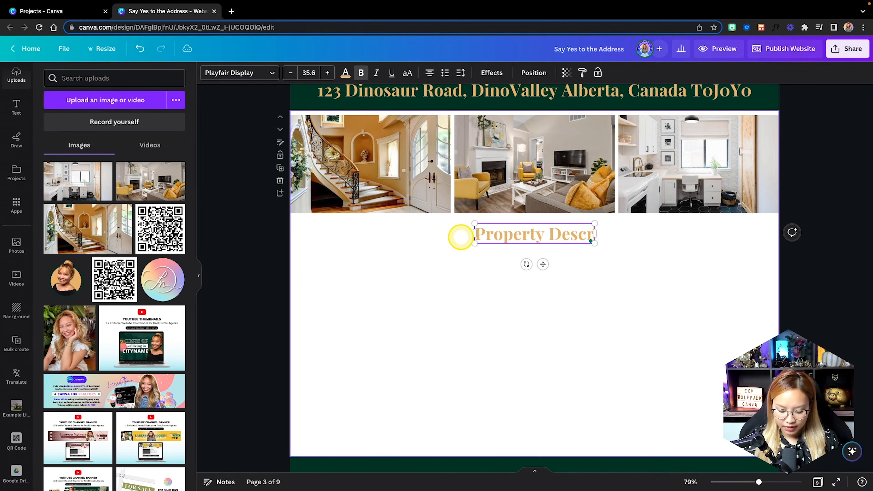
text(iption)
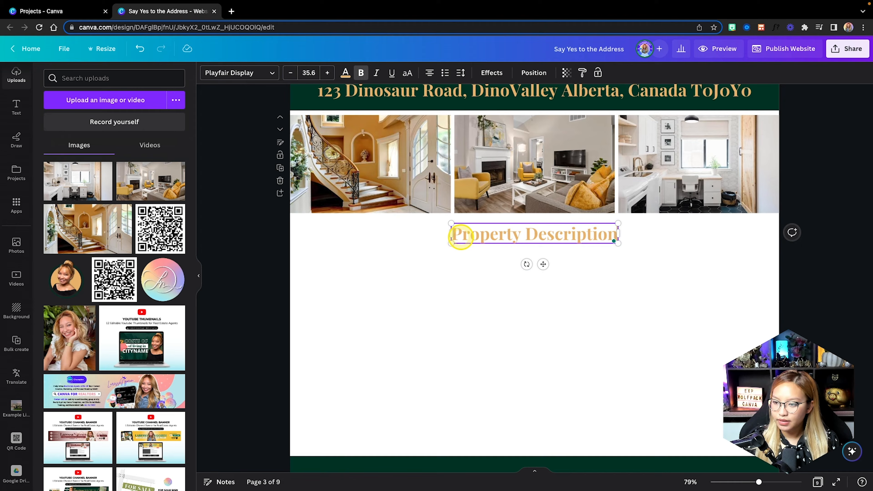
click(606, 269)
Bring up the Effects options for the Property Description heading.
click(550, 231)
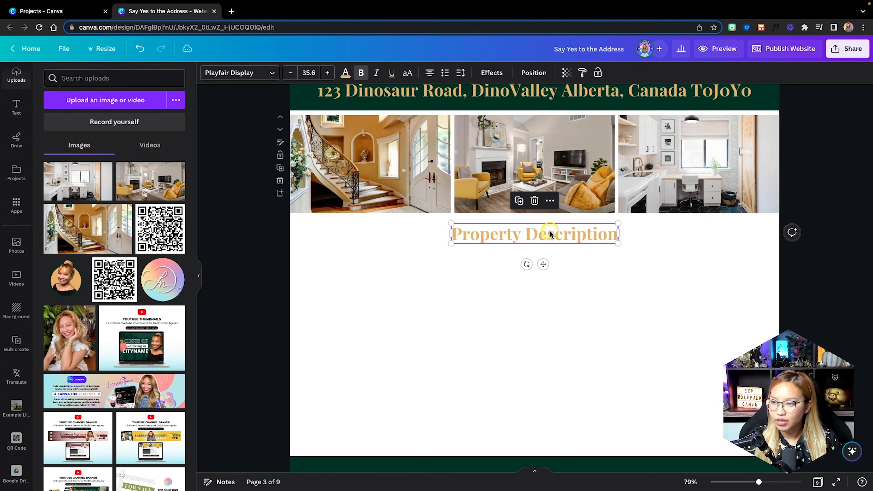
click(534, 73)
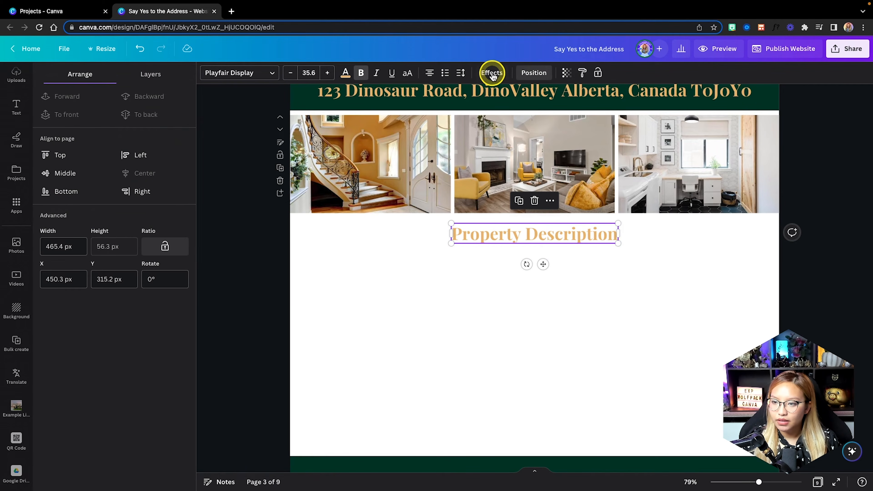
click(491, 74)
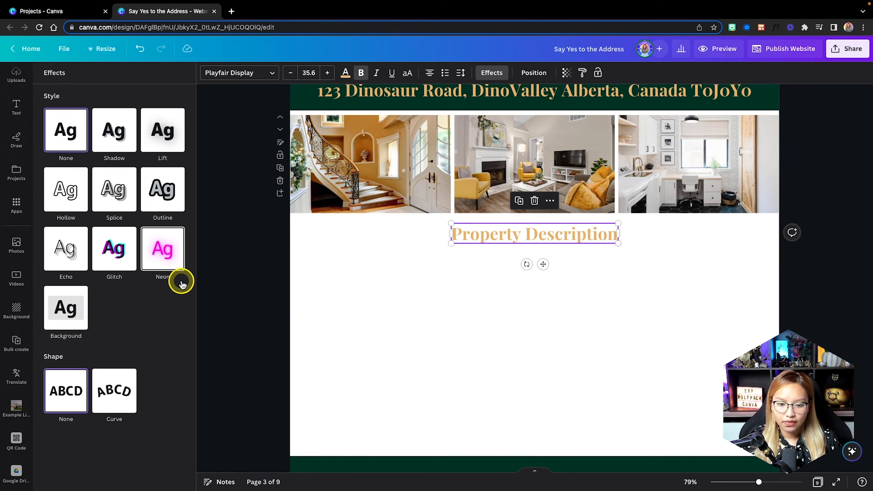
Give the heading a Background effect with roundness 100 in dark green.
click(65, 298)
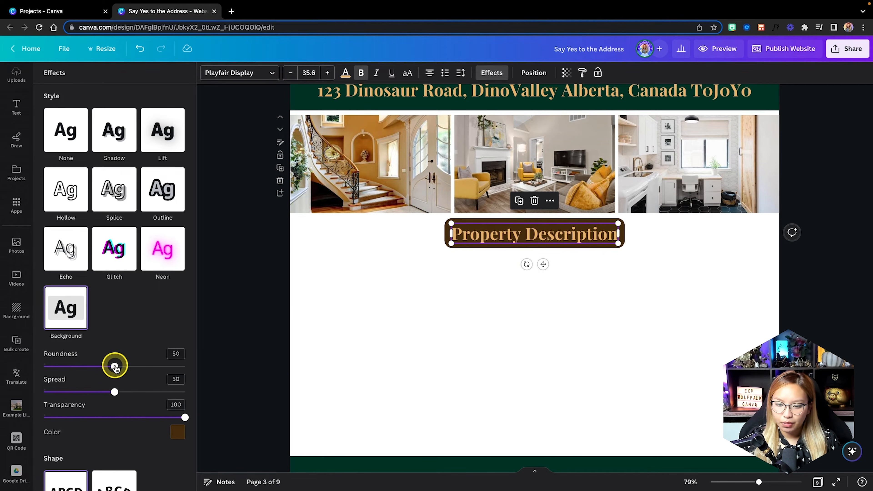
drag(114, 365, 258, 365)
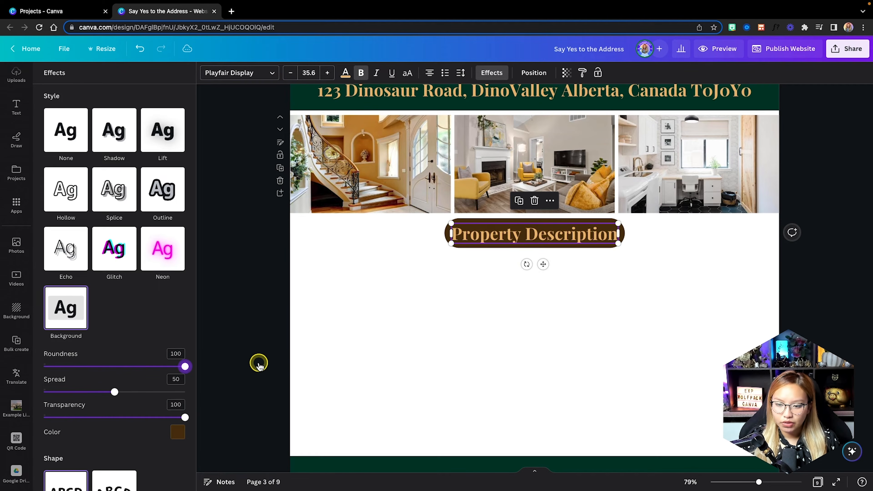
click(175, 432)
click(81, 350)
click(457, 304)
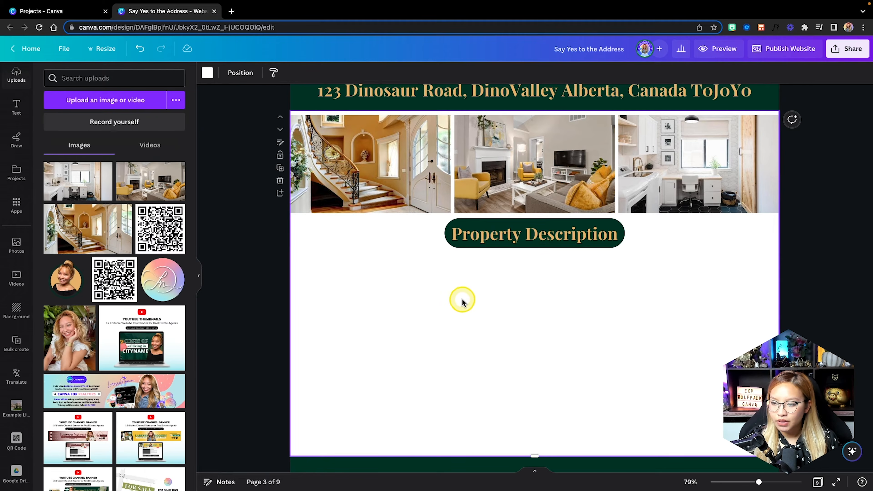
Centre the Property Description heading horizontally under the photos.
click(562, 232)
drag(543, 241, 541, 240)
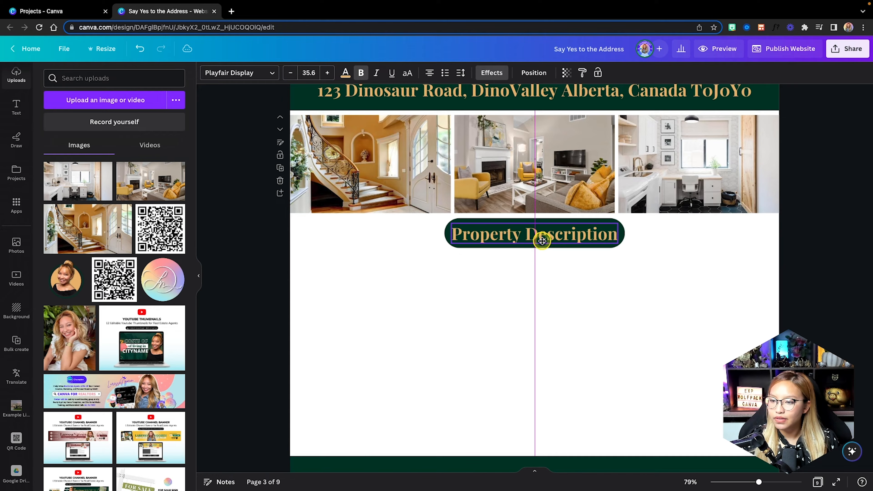
click(707, 277)
scroll(359, 228, down, 2)
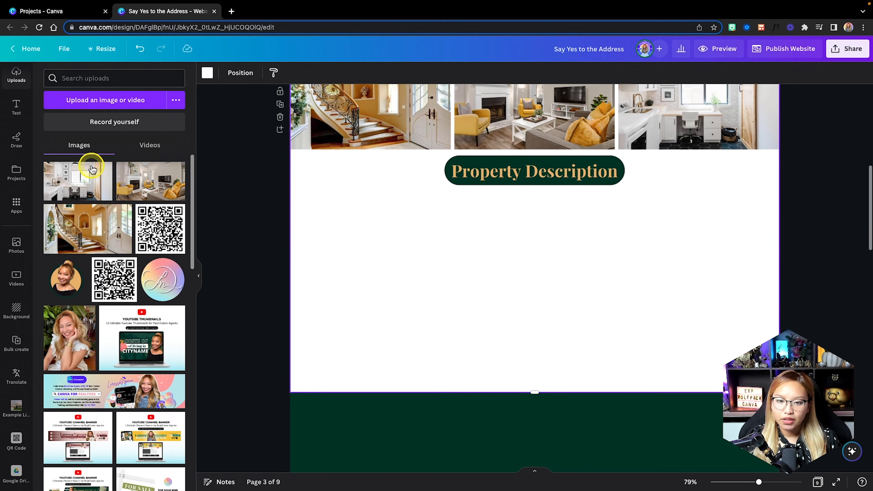
Add a body text box under the heading, widen it across the page and left-align it.
click(16, 110)
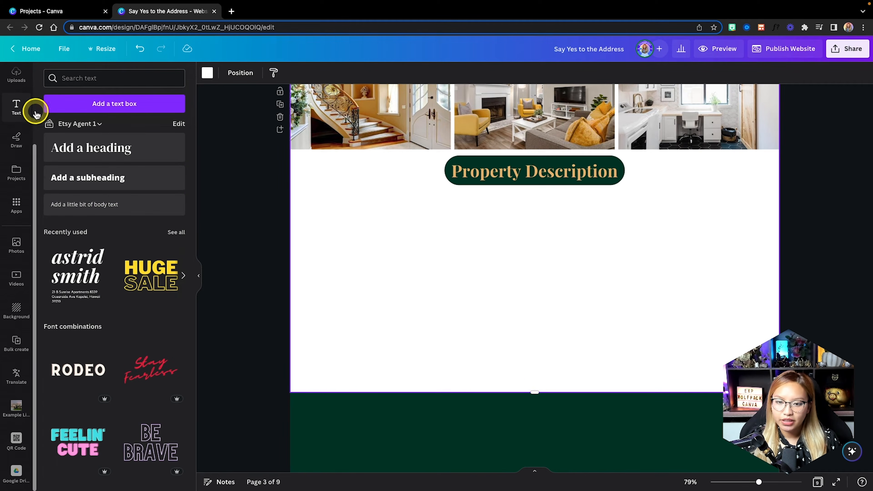
click(103, 206)
drag(534, 263, 375, 232)
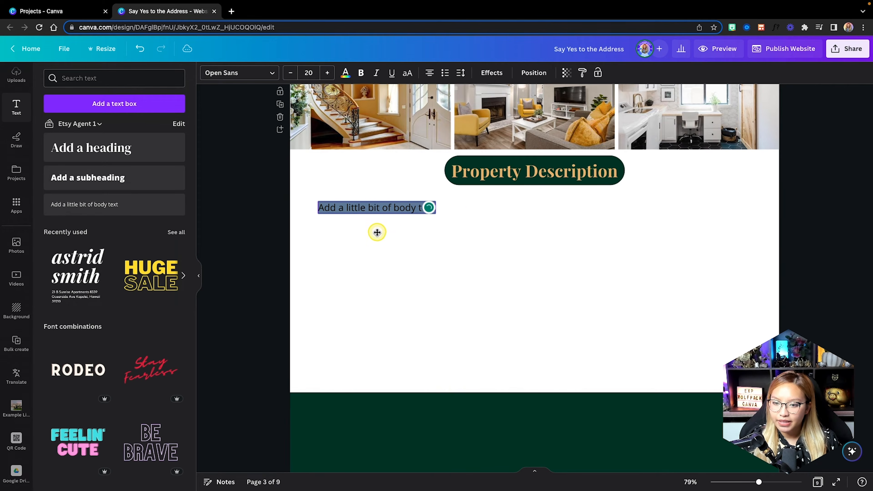
drag(437, 206, 747, 200)
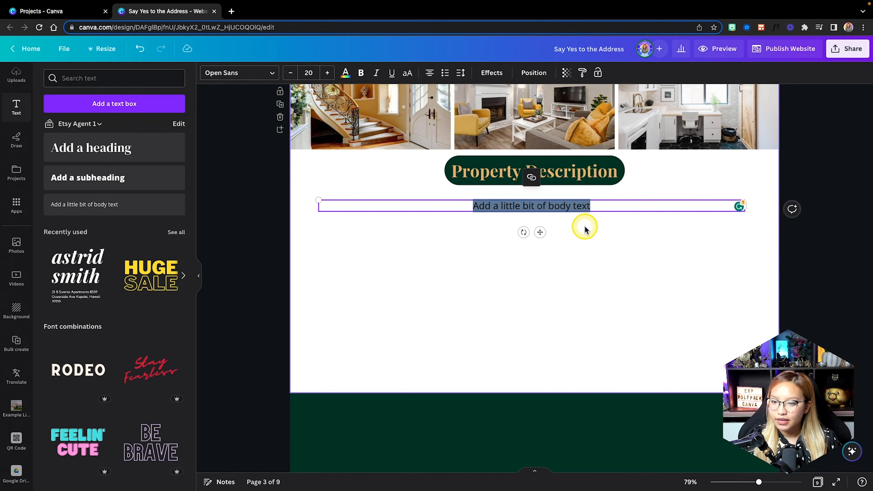
drag(540, 235, 541, 233)
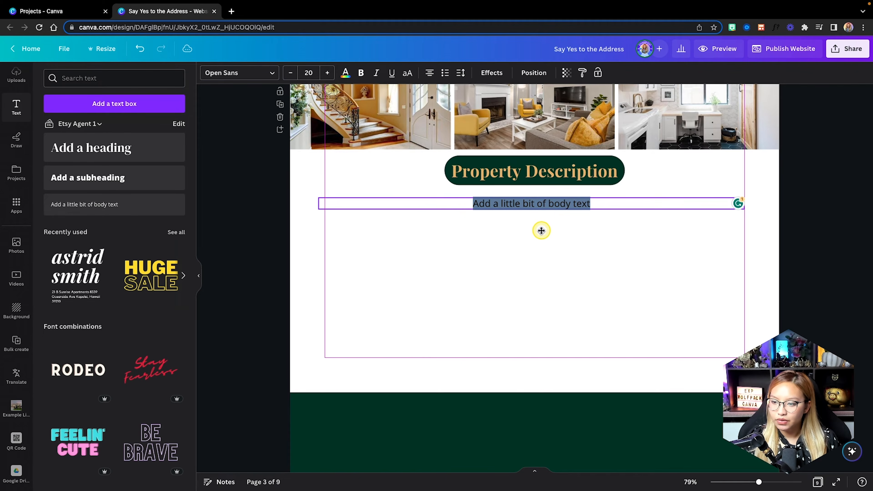
click(430, 73)
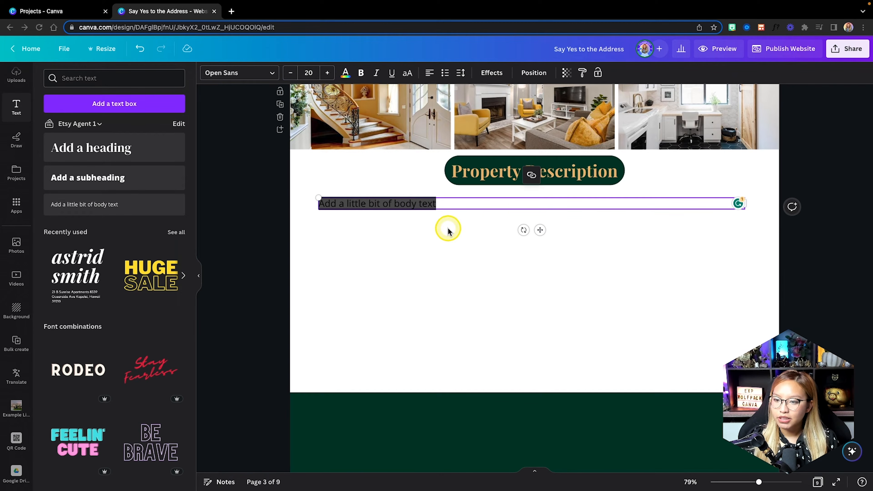
Replace the placeholder with the pasted property description at font size 18.
double_click(439, 203)
drag(396, 202, 317, 197)
key(super+v)
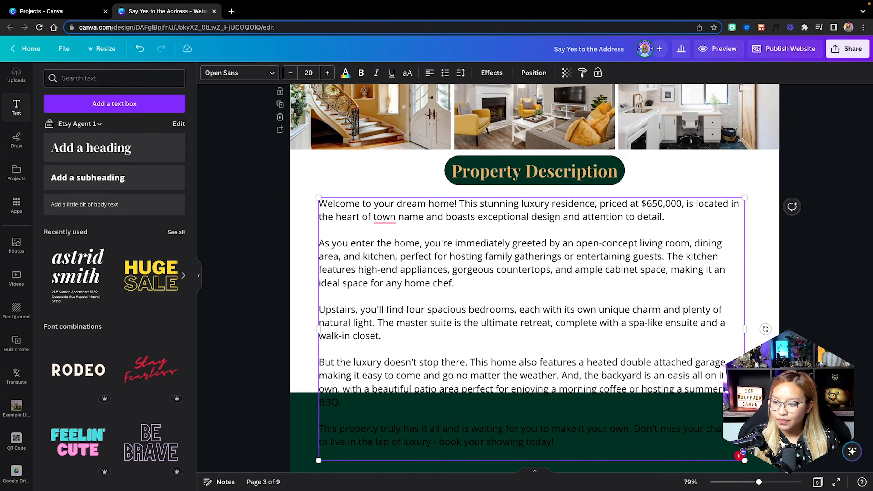
click(291, 73)
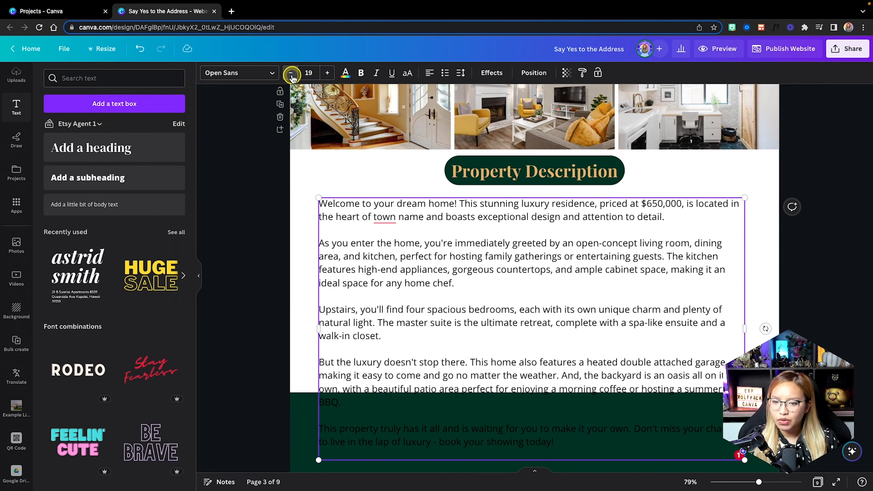
click(291, 73)
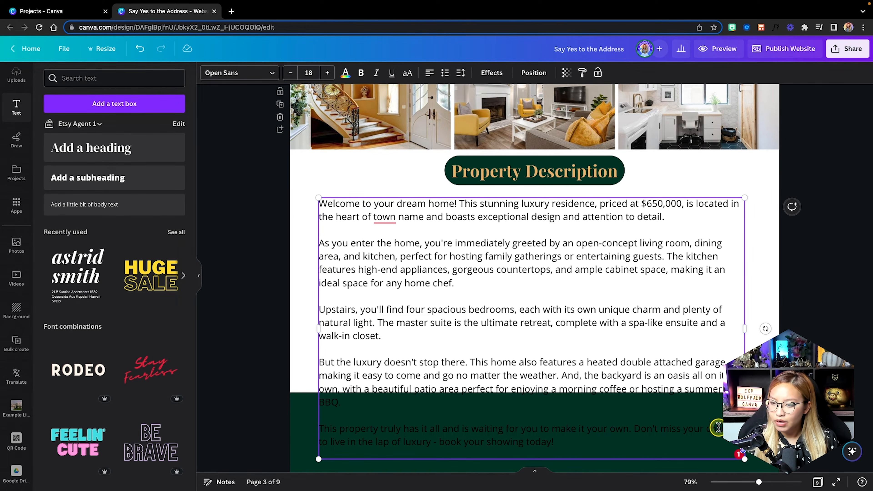
Resize and align the description box to span the page, then enlarge the text three steps.
click(756, 426)
scroll(756, 427, down, 1)
click(654, 306)
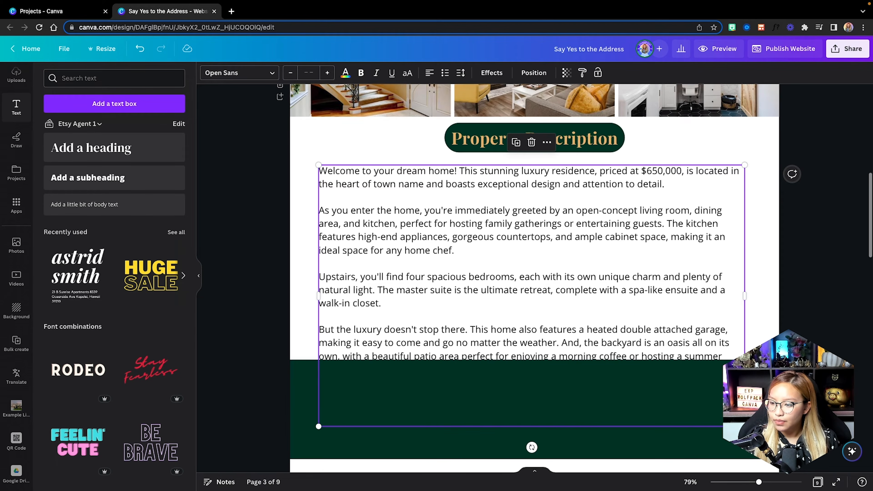
drag(744, 426, 636, 332)
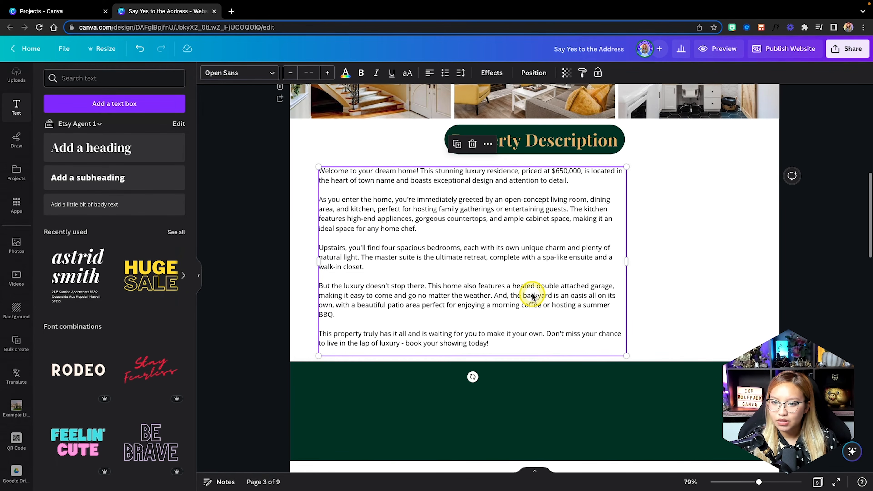
click(529, 292)
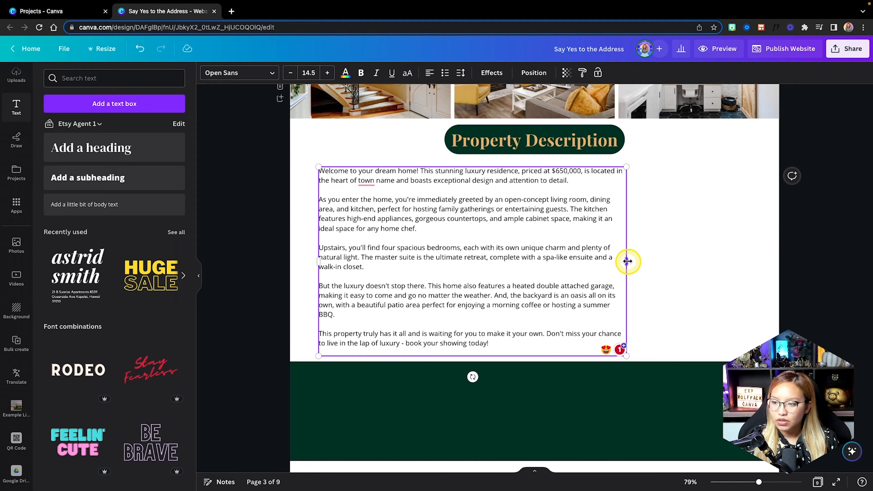
drag(627, 261, 747, 255)
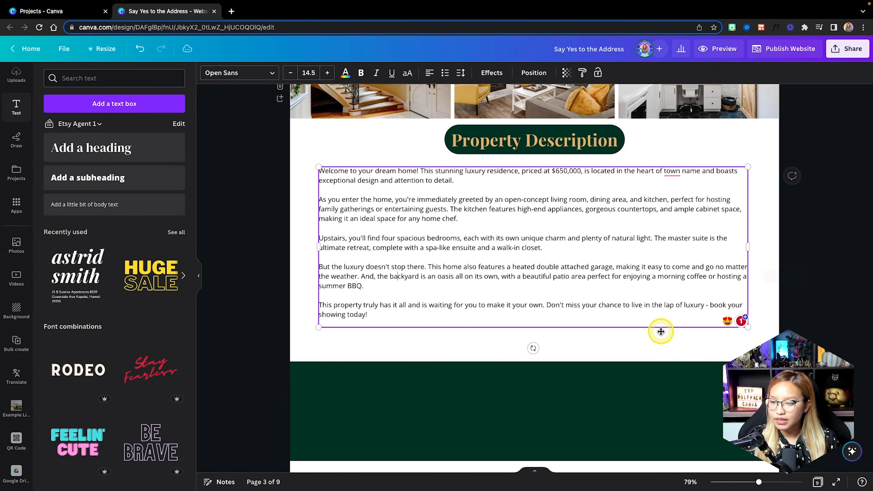
drag(572, 267, 571, 262)
click(329, 74)
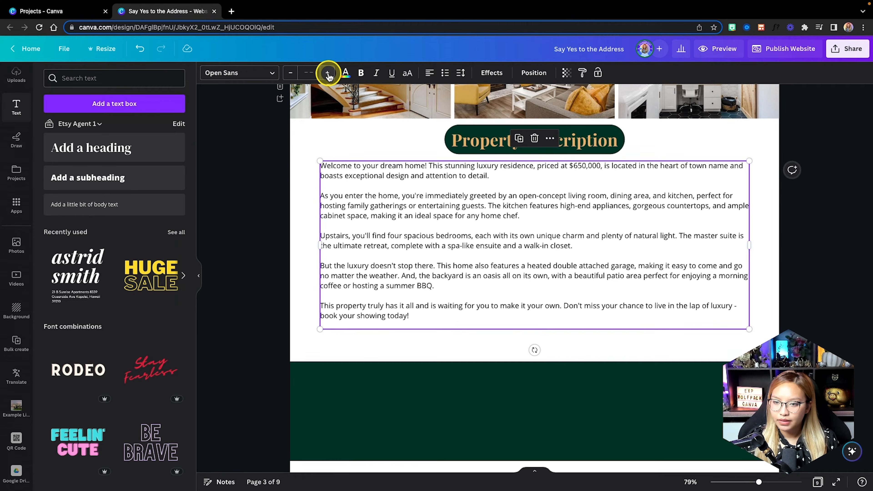
click(328, 73)
click(328, 73)
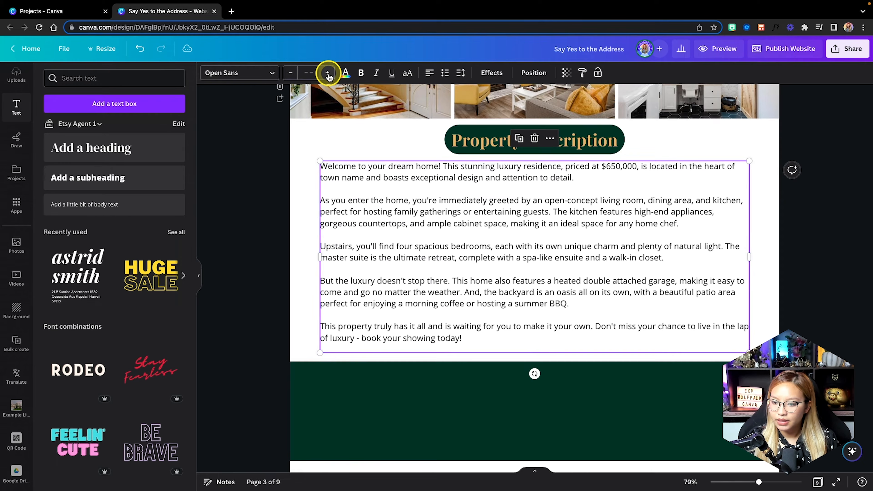
click(332, 147)
Shorten the white page from its bottom edge to fit the description.
scroll(790, 313, up, 1)
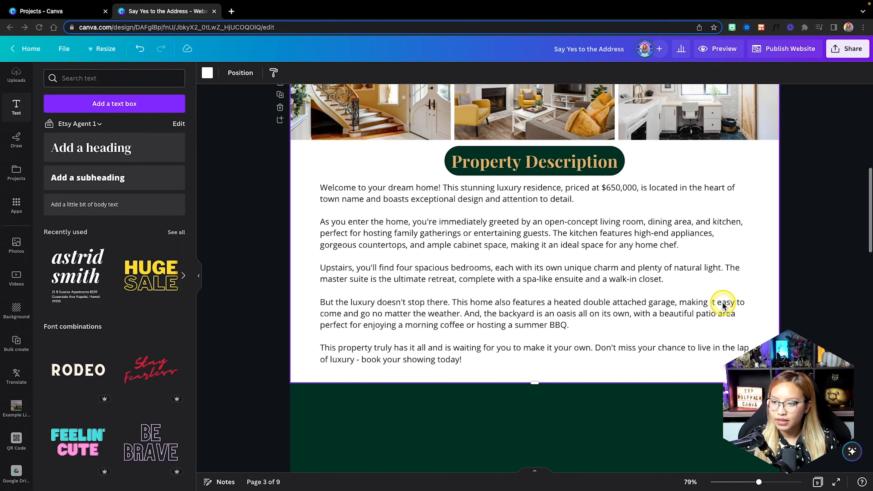
drag(536, 383, 537, 377)
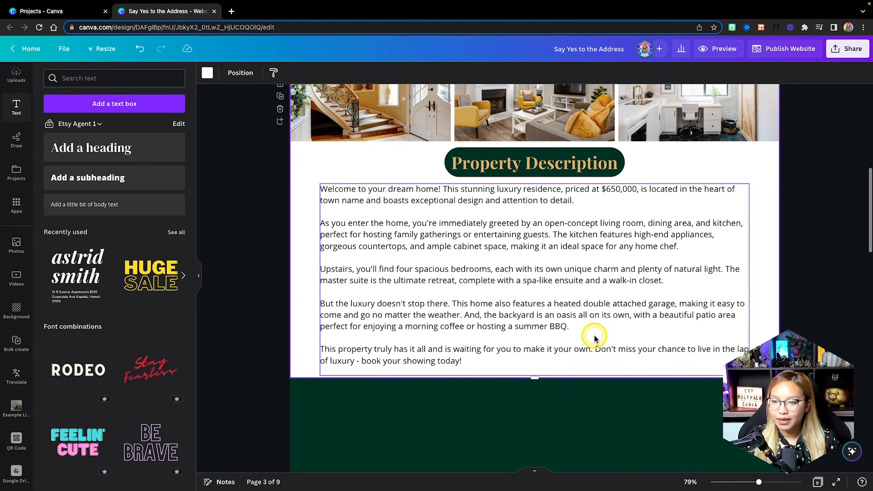
scroll(588, 285, up, 4)
scroll(592, 335, down, 5)
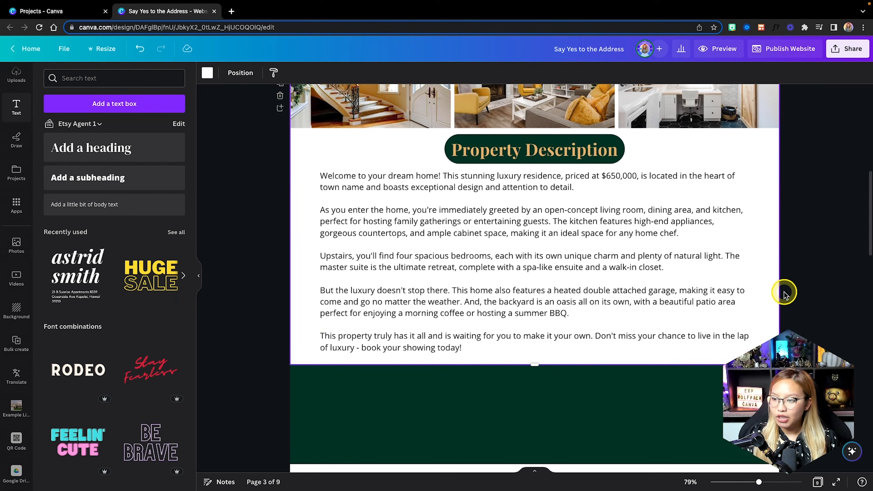
scroll(765, 302, down, 2)
scroll(765, 300, up, 2)
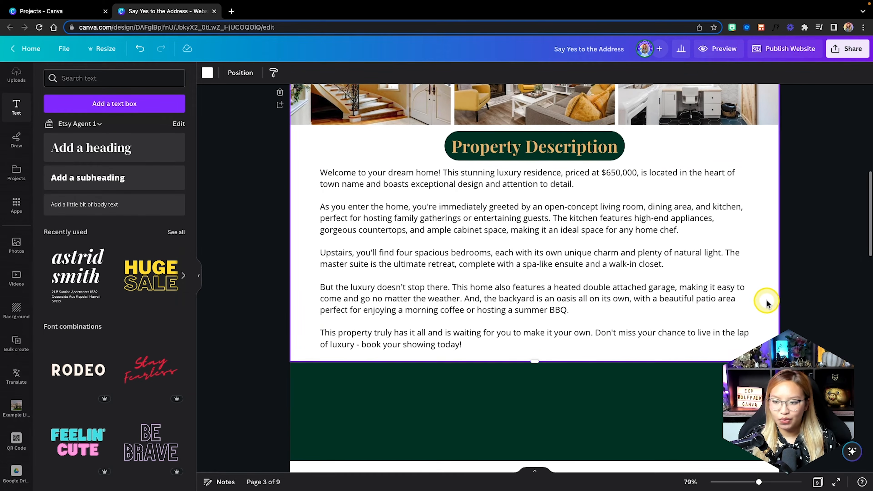
scroll(563, 289, down, 3)
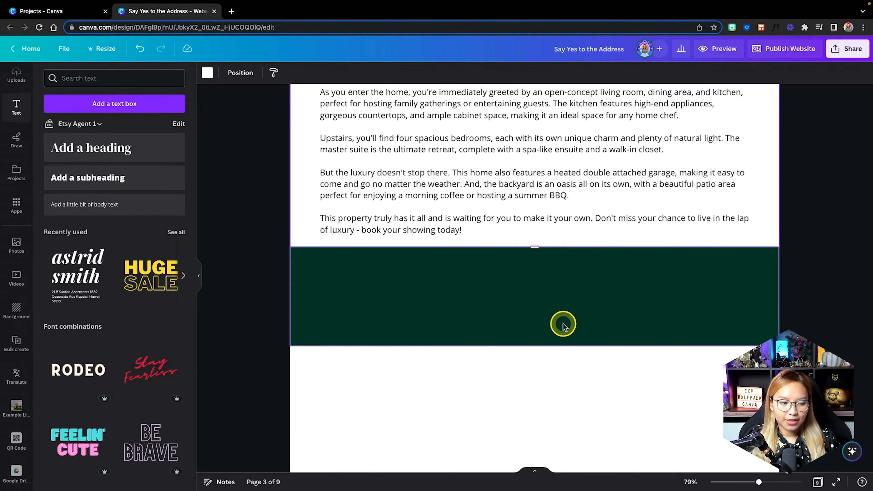
Search Elements for 'bed' and place a bed icon on the green band's left side.
scroll(564, 325, down, 1)
click(527, 294)
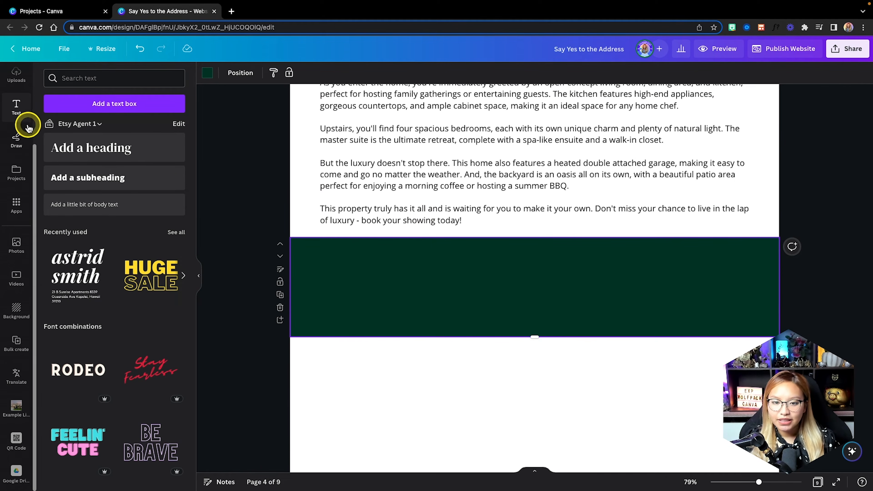
scroll(25, 131, up, 3)
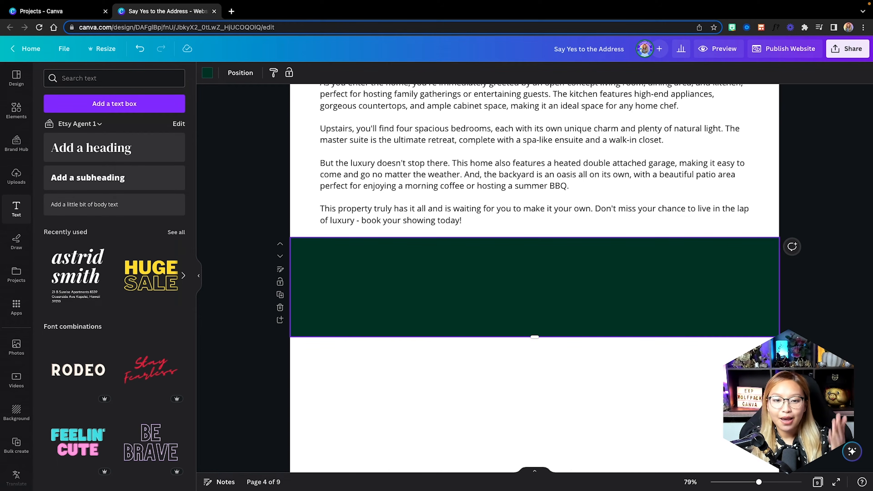
click(18, 113)
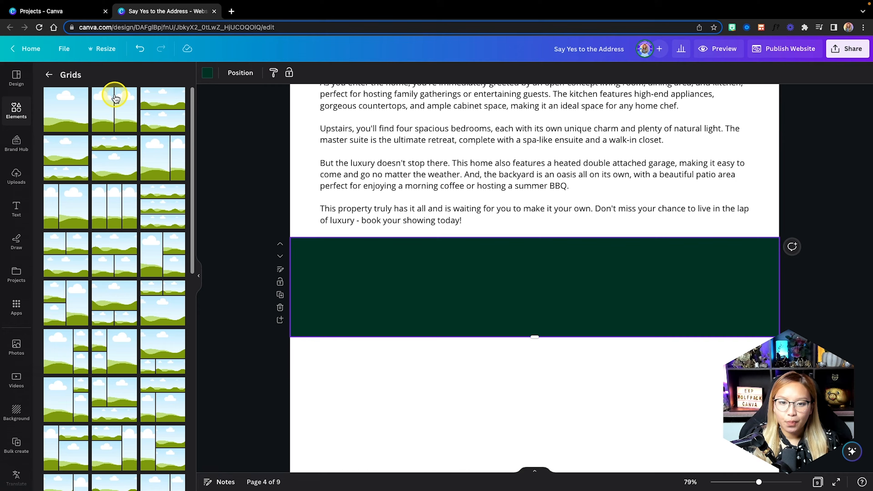
click(15, 111)
click(92, 78)
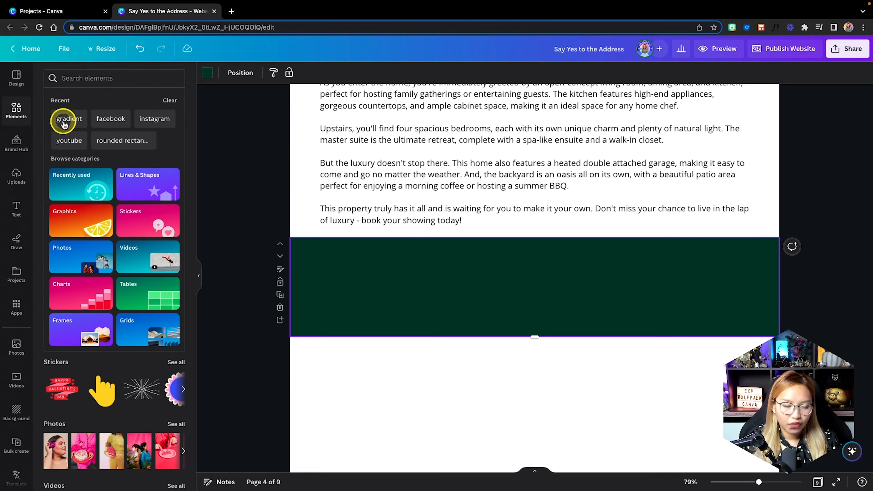
text(bed)
key(Return)
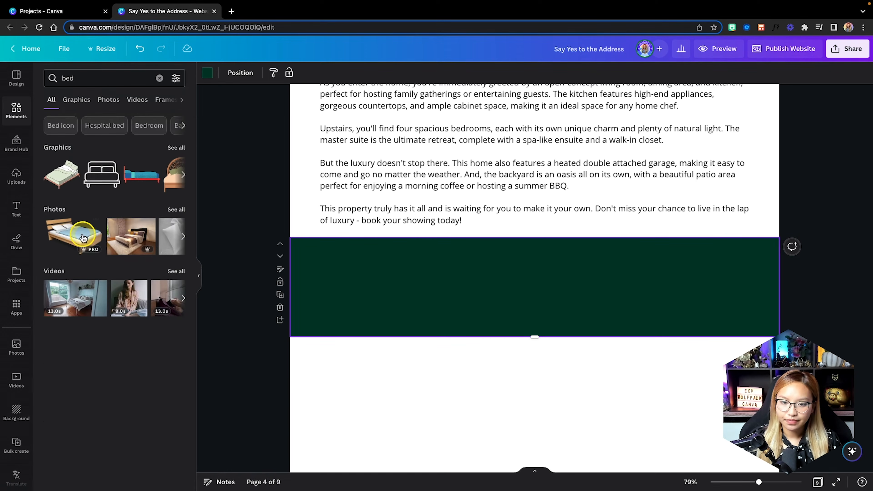
click(176, 148)
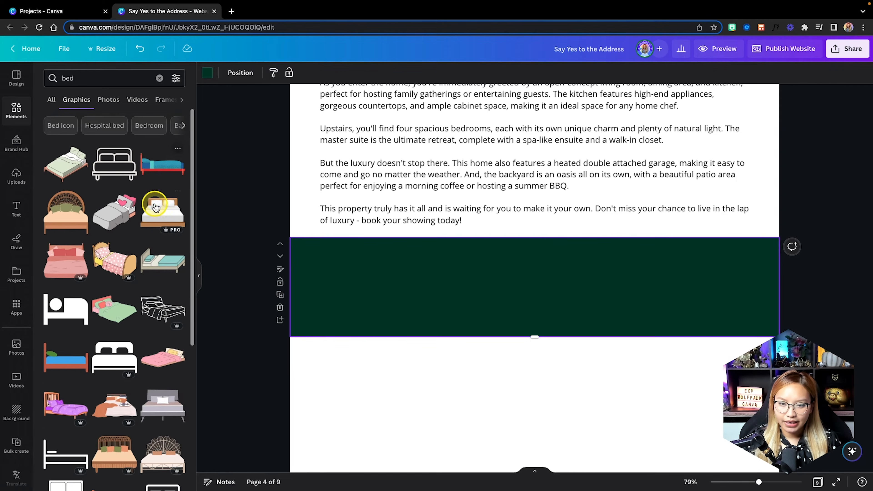
click(64, 311)
drag(538, 286, 364, 290)
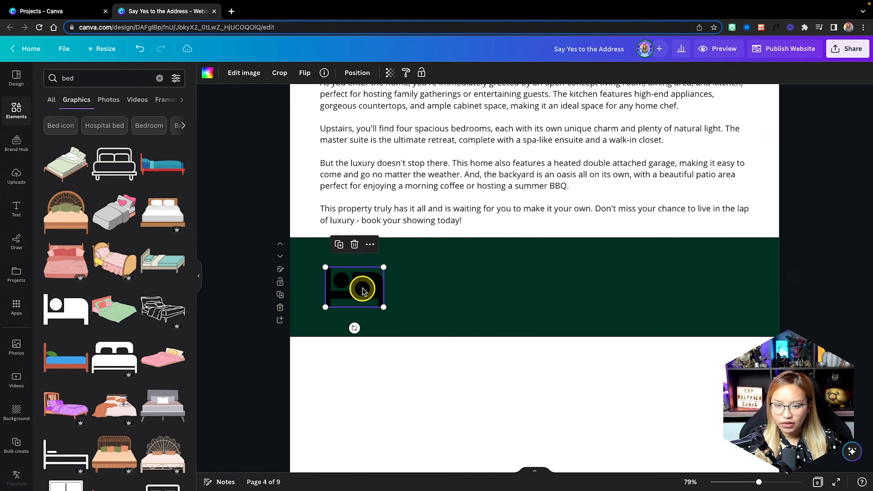
Search 'bath' and place a bathtub icon next to the bed.
click(158, 80)
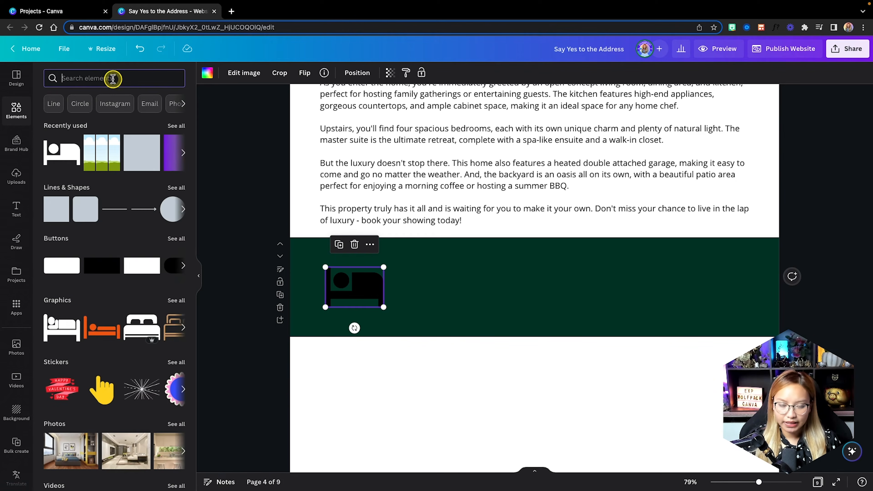
text(bath)
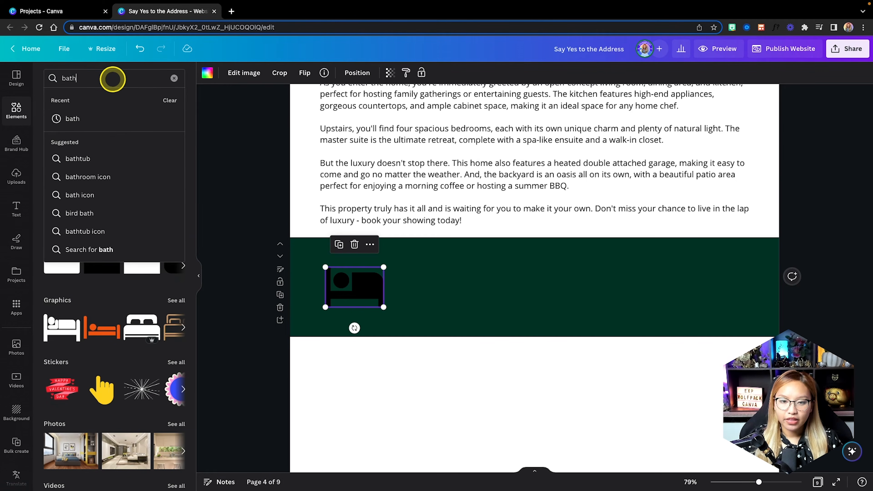
key(Return)
click(176, 148)
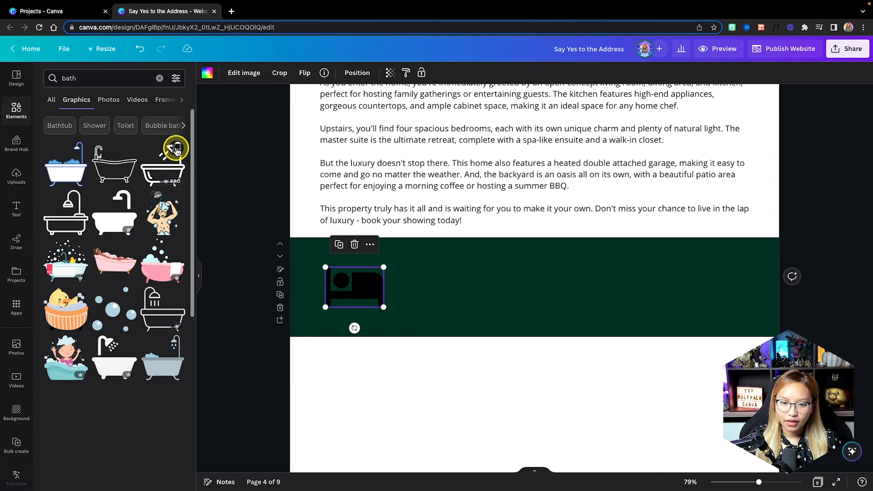
click(114, 211)
drag(514, 302, 394, 302)
Search 'measure tape' and add a tape-measure icon beside the bathtub.
click(157, 78)
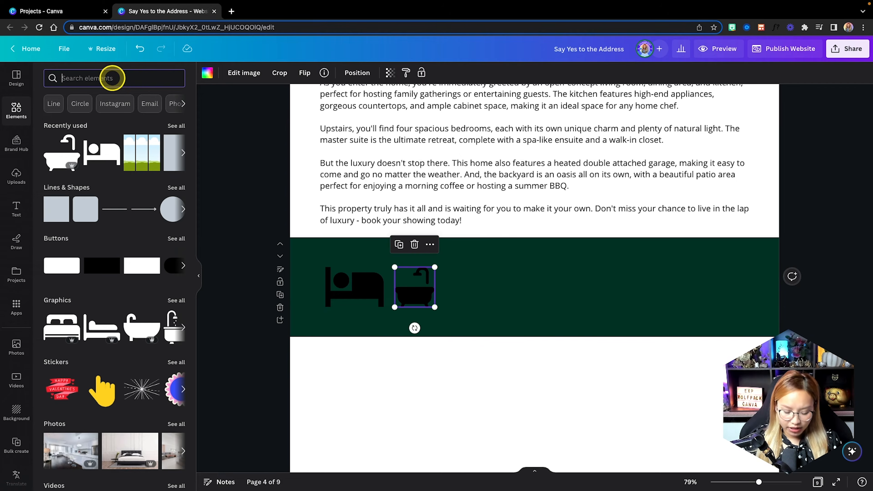
text(measure tape)
key(Return)
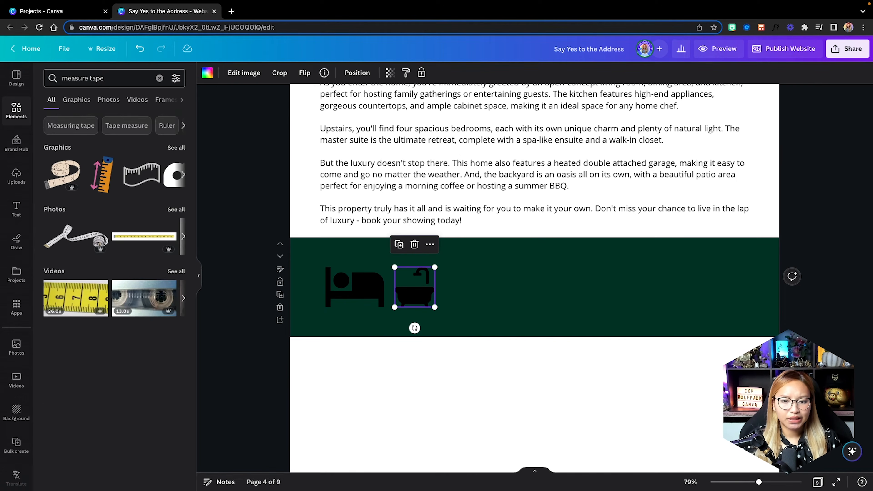
click(173, 152)
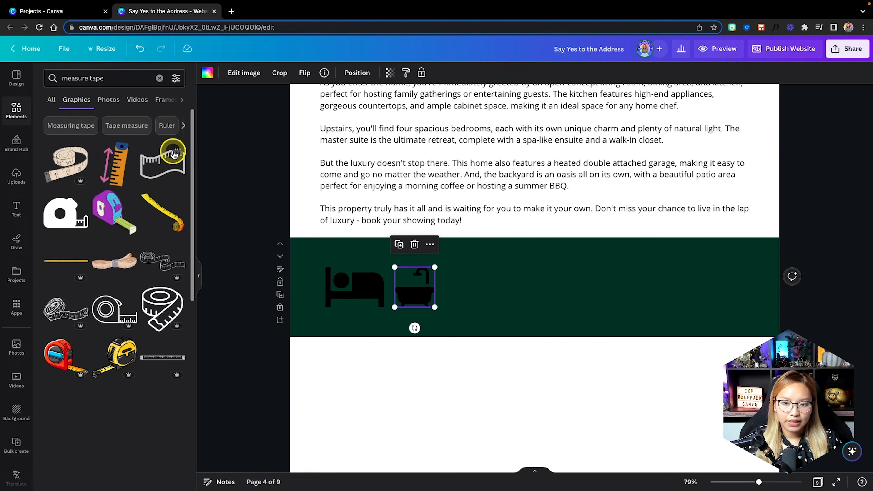
scroll(109, 170, down, 3)
scroll(108, 170, down, 5)
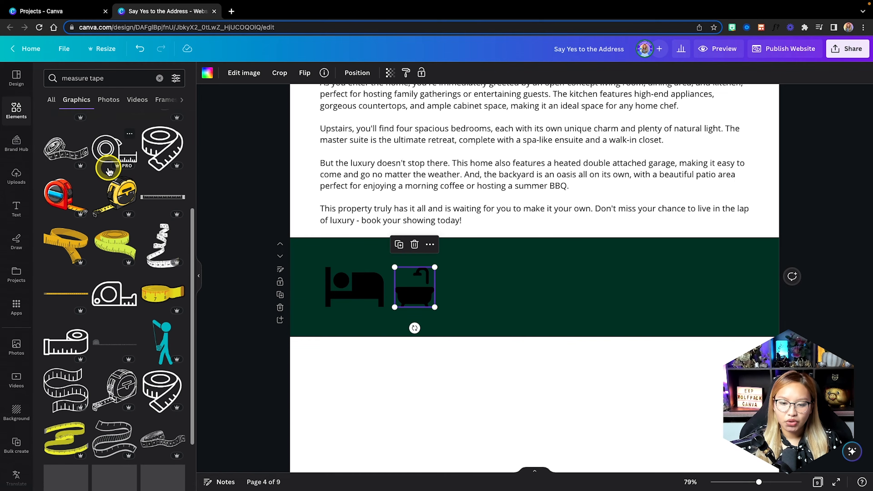
scroll(109, 171, down, 5)
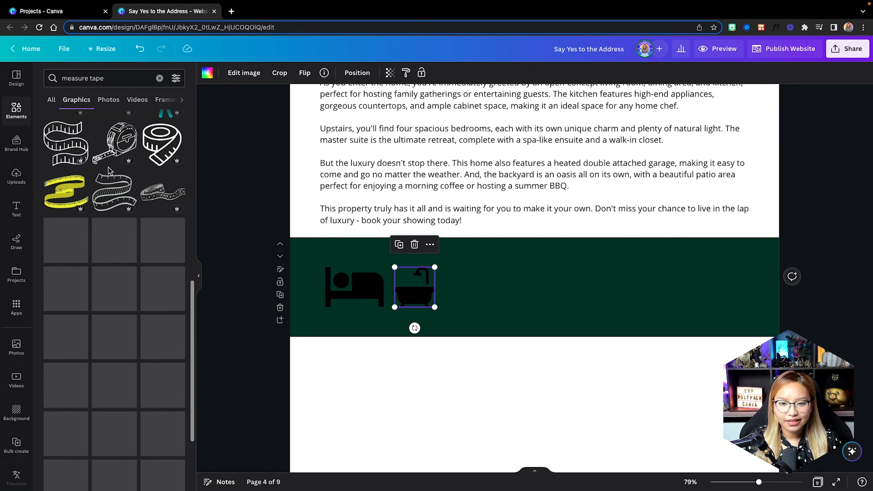
scroll(109, 171, down, 4)
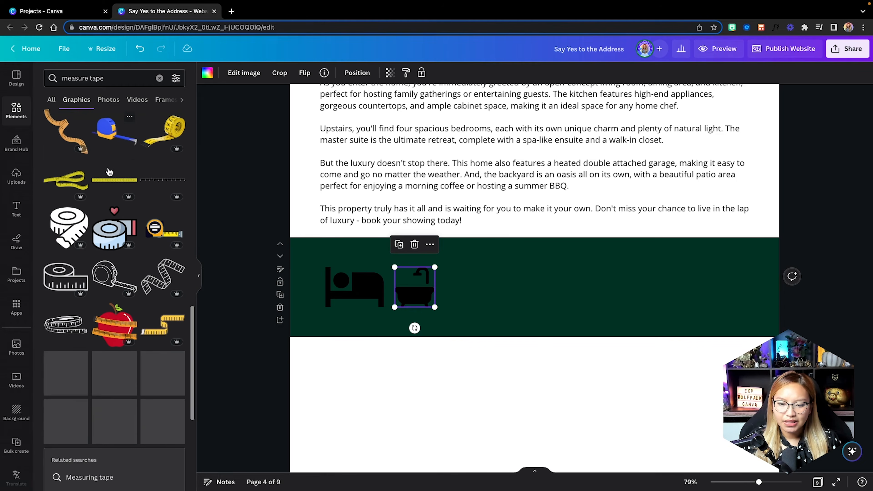
scroll(109, 171, down, 10)
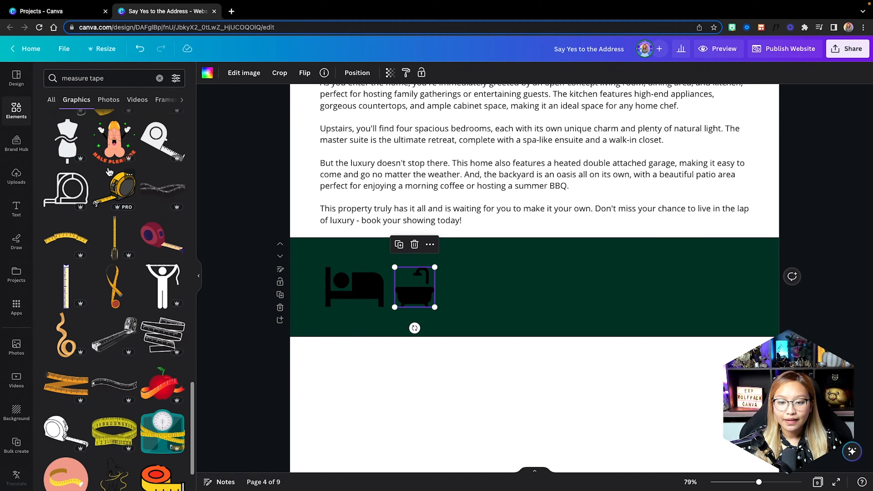
scroll(109, 171, down, 2)
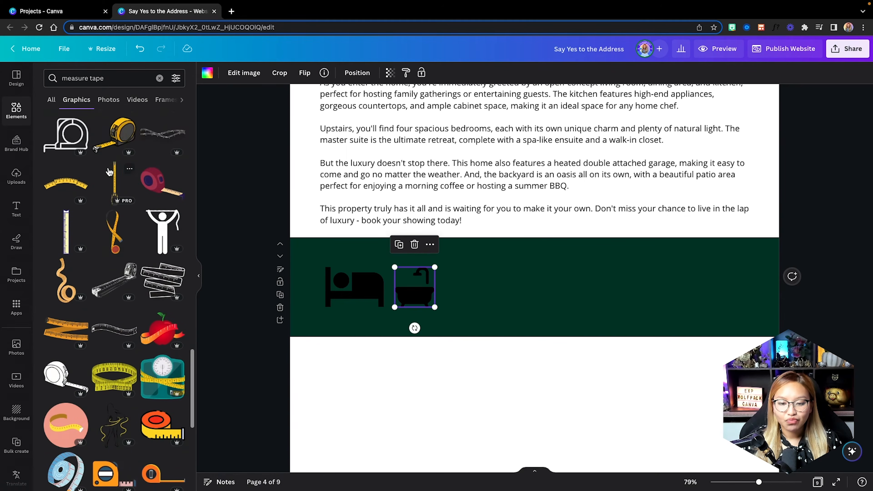
scroll(108, 171, down, 8)
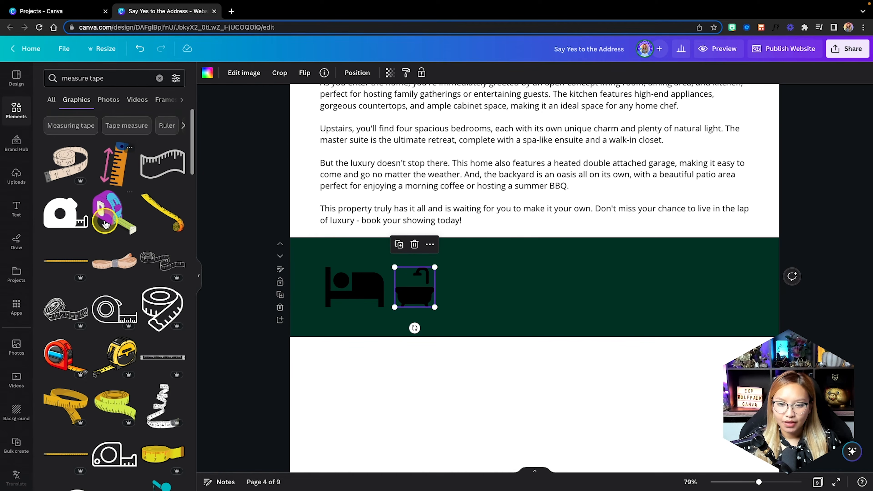
click(78, 222)
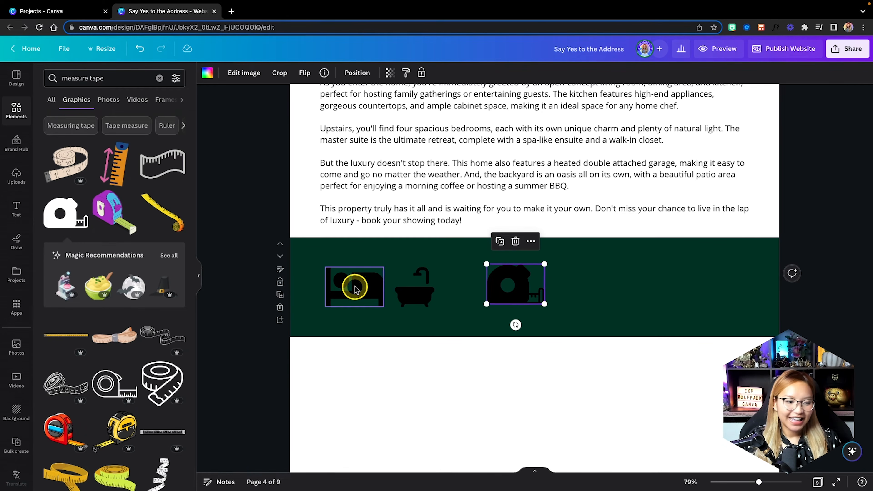
Search 'car' and place a car icon right of the tape measure.
click(125, 79)
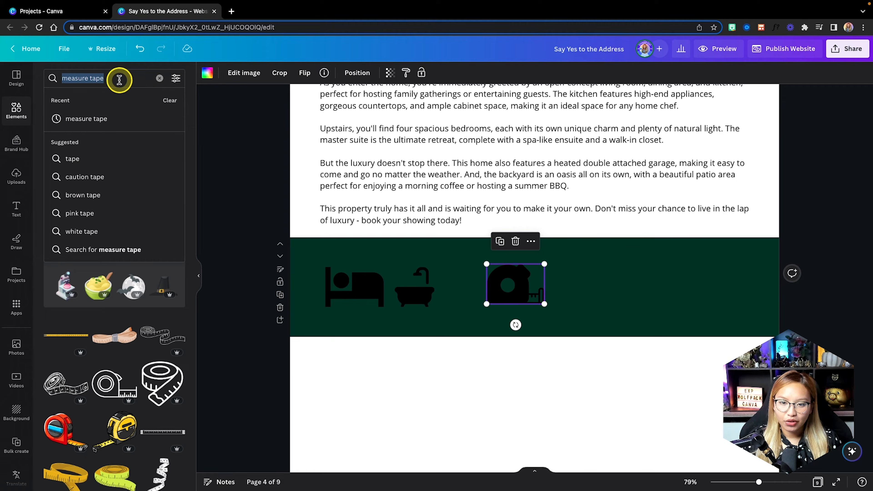
click(158, 78)
click(123, 78)
text(car)
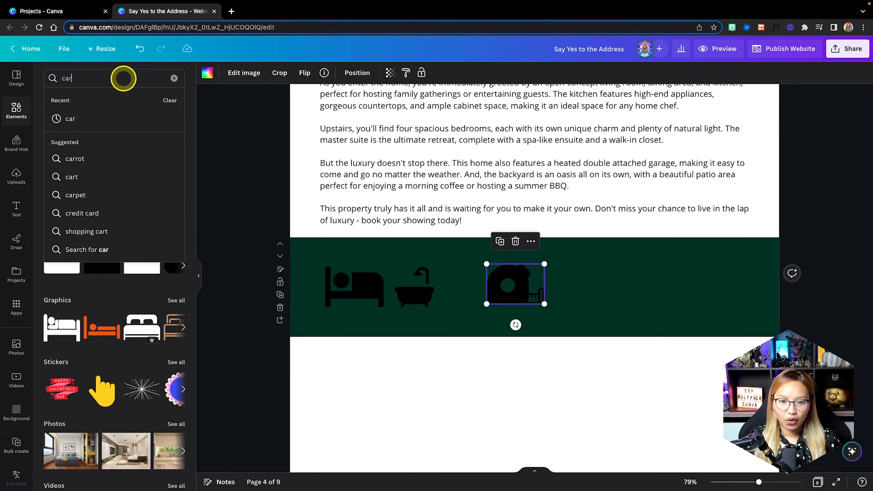
key(Return)
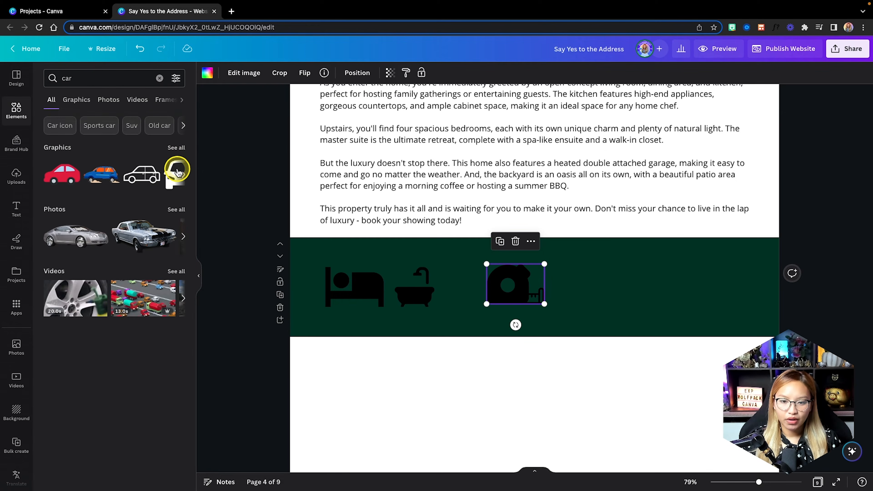
scroll(178, 172, right, 3)
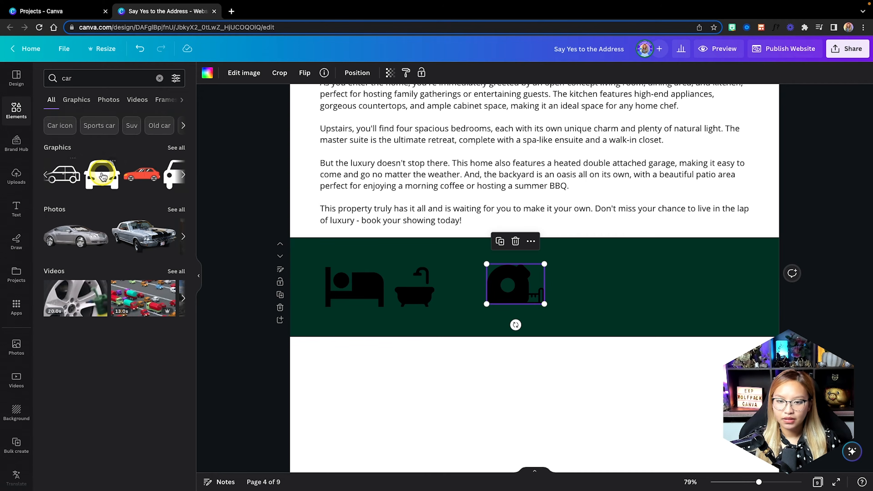
drag(102, 176, 603, 288)
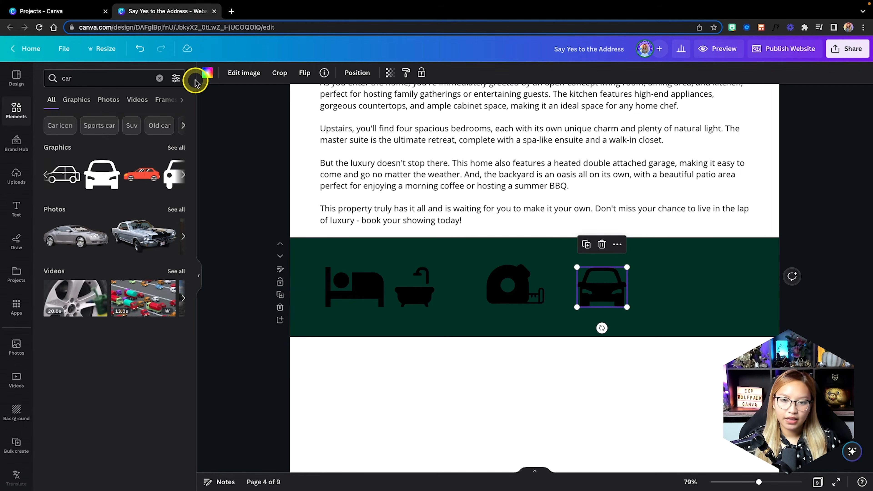
Add a calendar icon at the row's right end and nudge the bathtub slightly right.
click(159, 78)
click(127, 78)
text(cal)
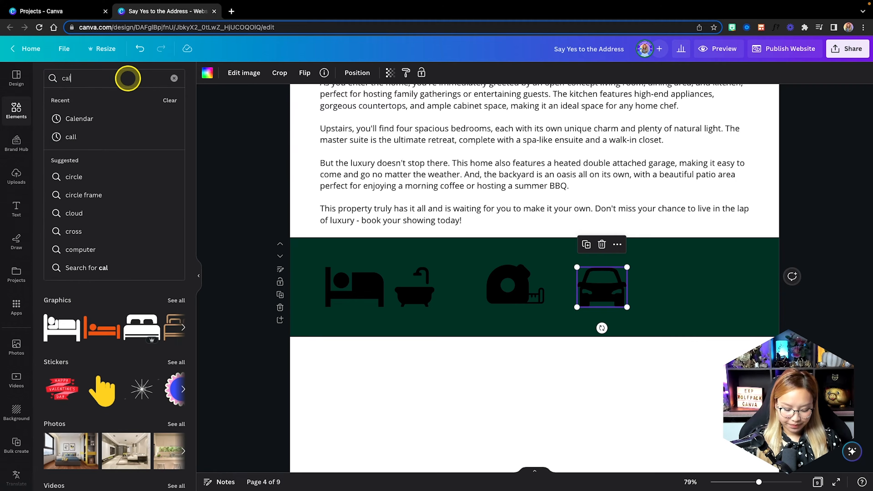
text(endar)
click(103, 118)
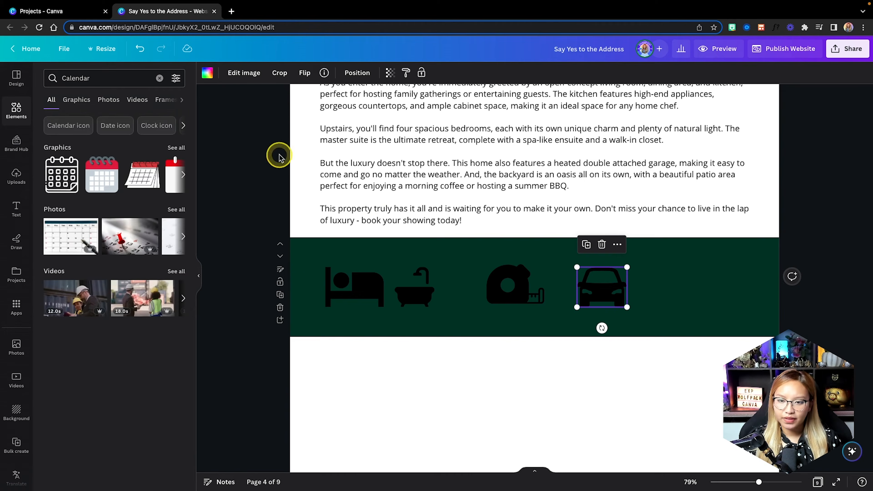
click(177, 148)
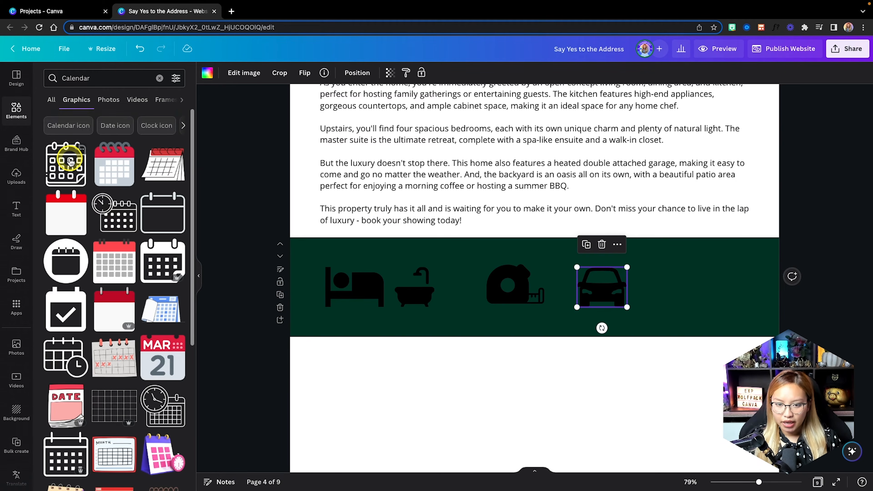
click(175, 278)
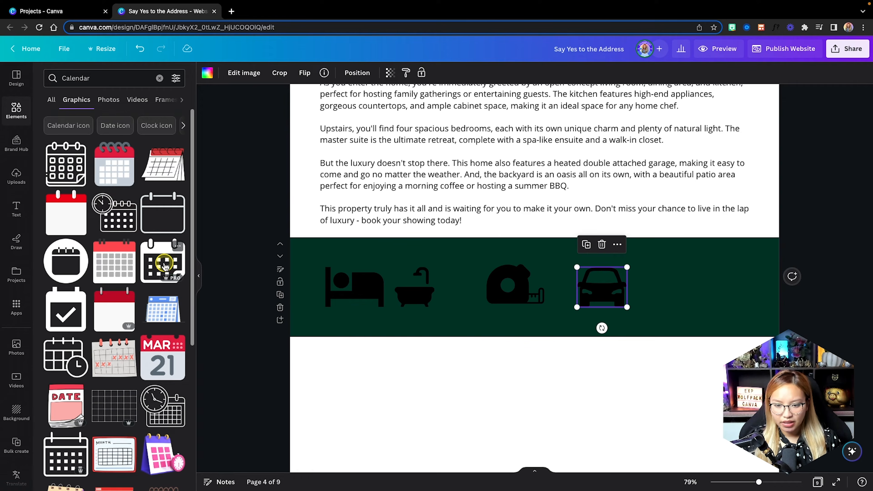
drag(542, 287, 709, 287)
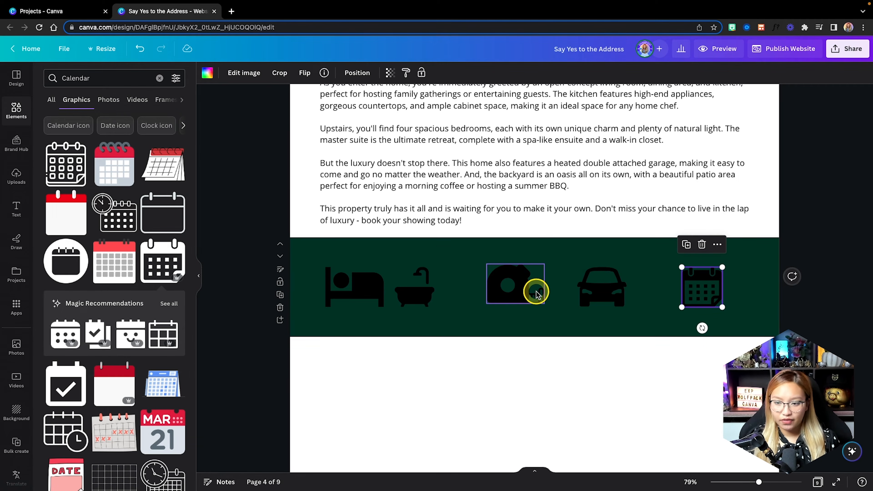
scroll(535, 291, down, 2)
drag(407, 237, 430, 226)
click(333, 223)
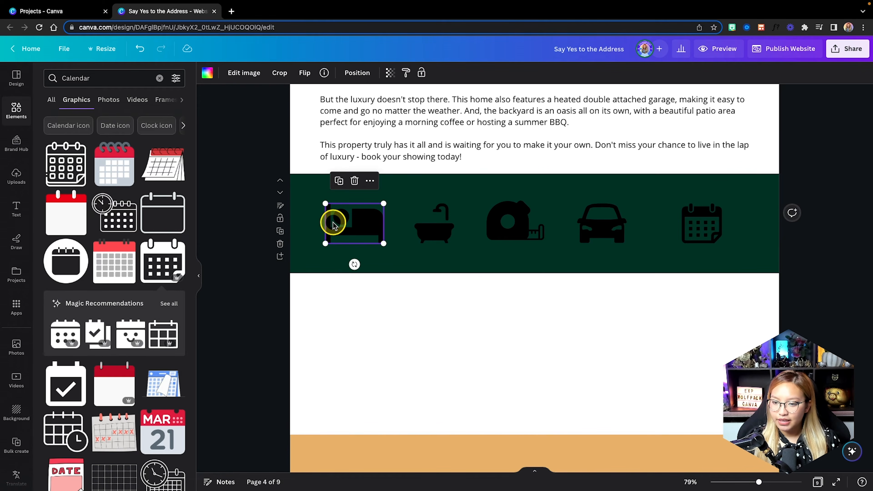
Turn the bed icon tan and copy its style to the bathtub, tape measure, car and calendar.
click(206, 73)
click(102, 197)
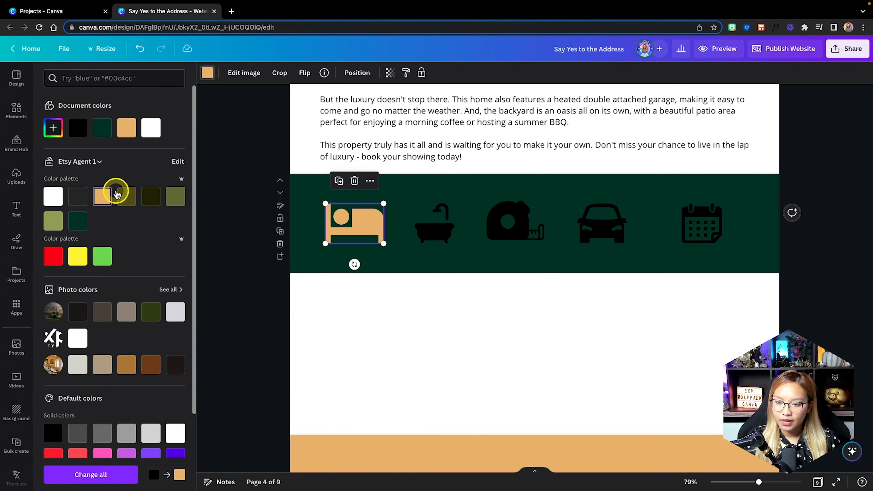
click(405, 74)
click(434, 226)
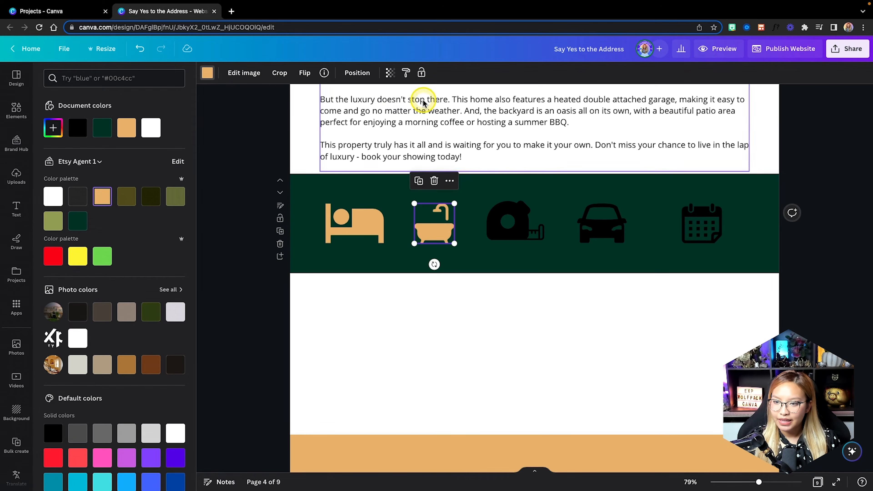
click(405, 71)
click(543, 230)
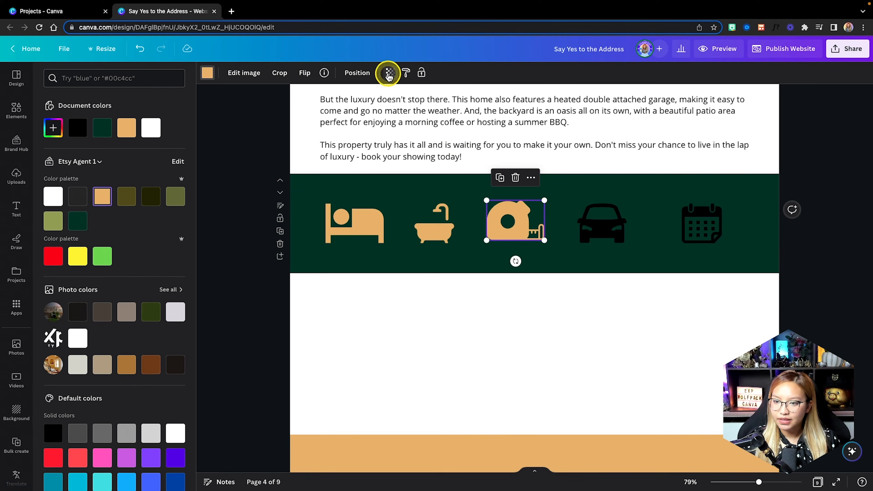
click(406, 73)
click(620, 234)
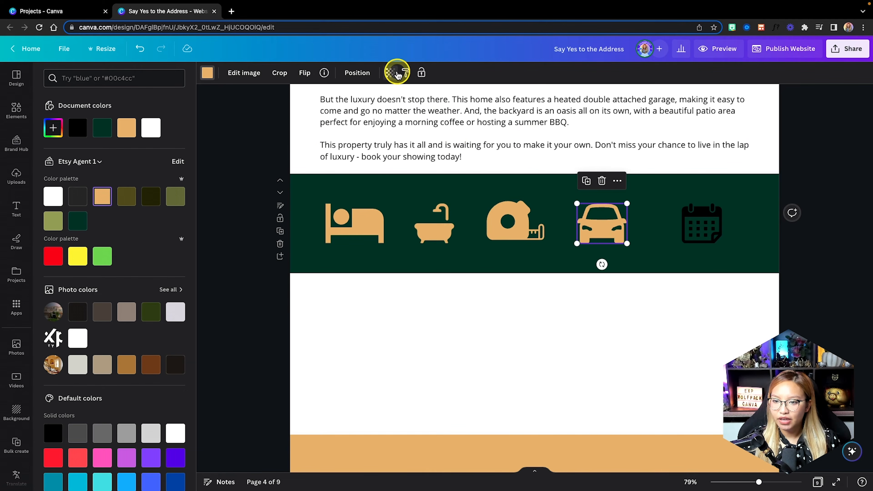
click(406, 72)
click(701, 224)
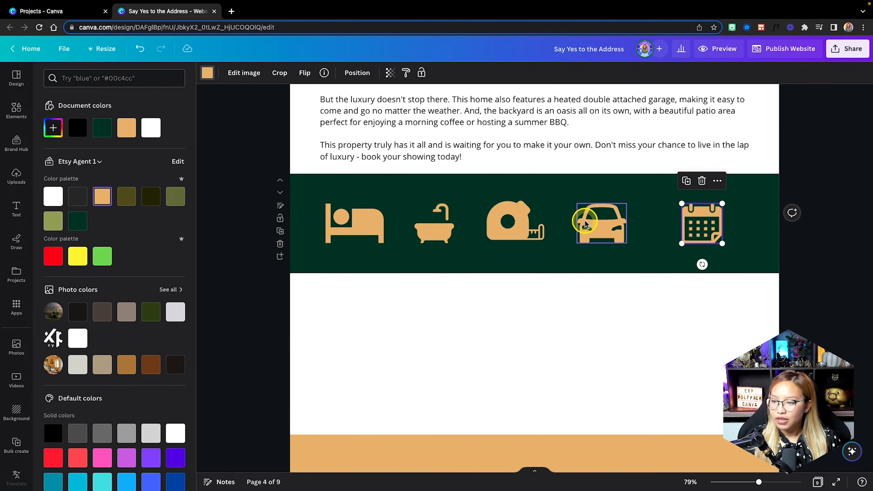
Shrink all five icons slightly together, then enlarge the bathtub icon to match.
click(353, 223)
shift+click(434, 225)
shift+click(515, 229)
shift+click(610, 237)
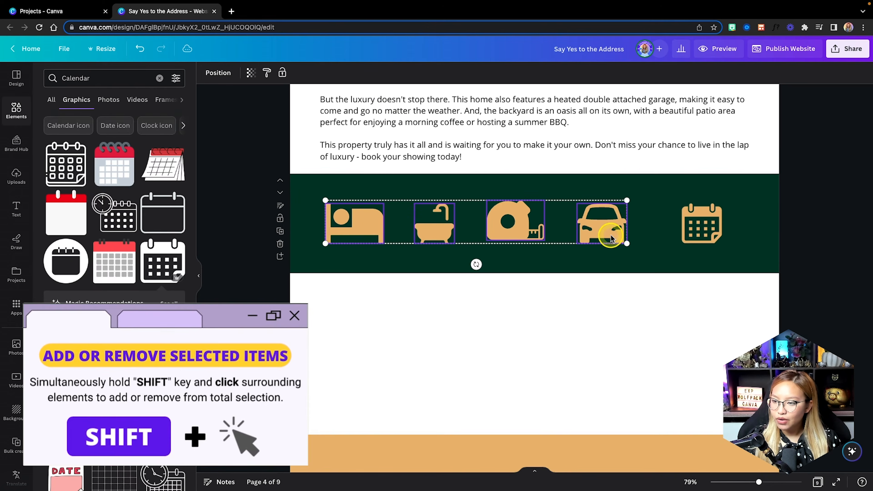
shift+click(718, 241)
drag(722, 246, 663, 238)
click(717, 234)
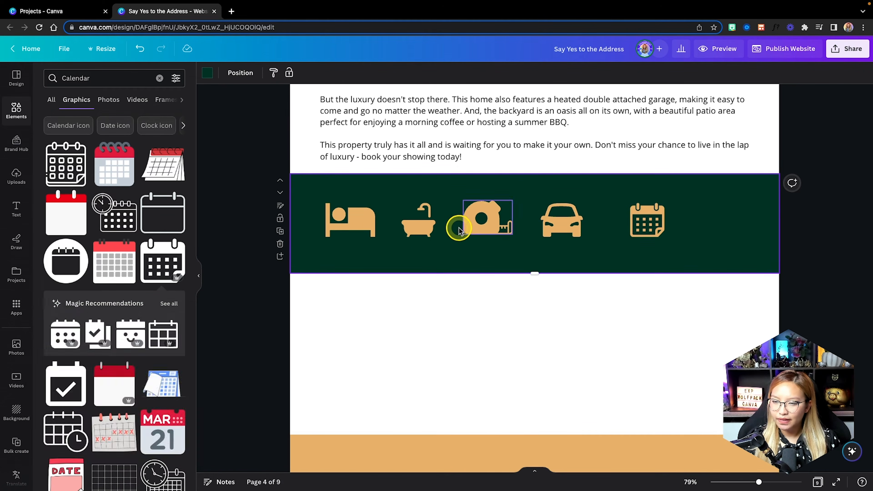
click(418, 226)
drag(436, 203, 443, 196)
Select all five amenity icons together, from calendar back to bed.
click(658, 225)
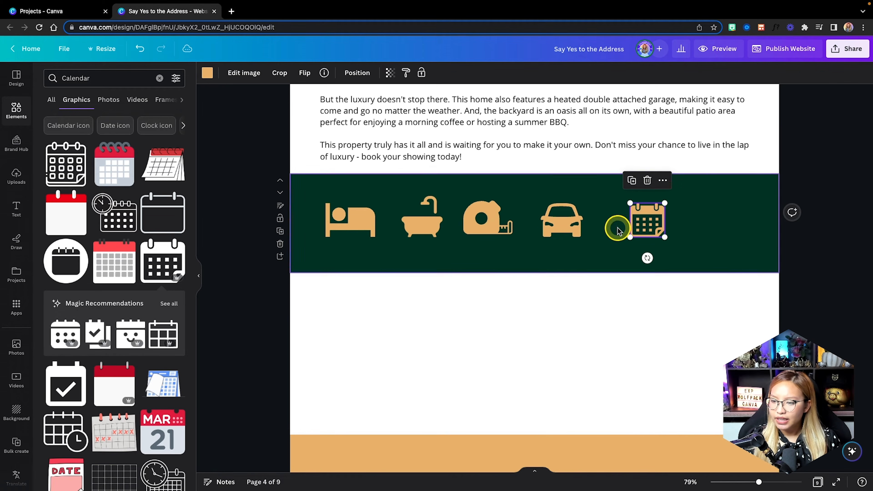
shift+click(562, 220)
shift+click(488, 218)
shift+click(422, 218)
shift+click(352, 226)
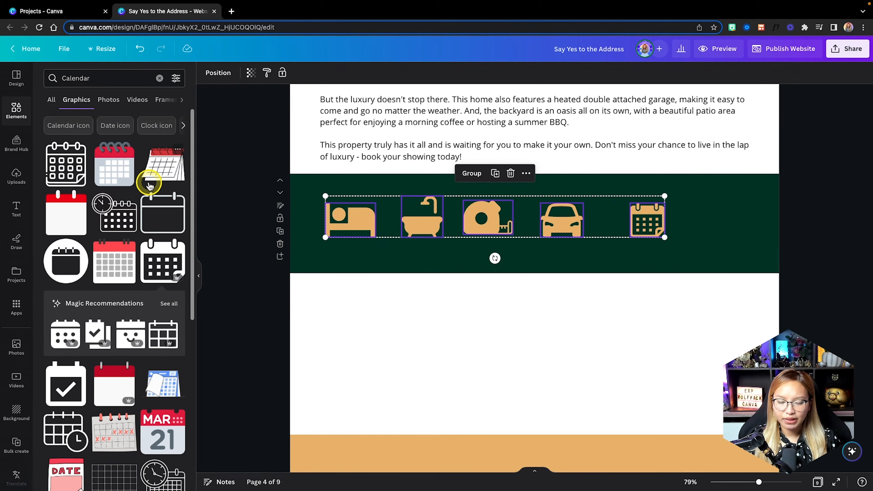
Tidy up the five icons to even spacing and centre the row on the page.
click(212, 76)
click(67, 250)
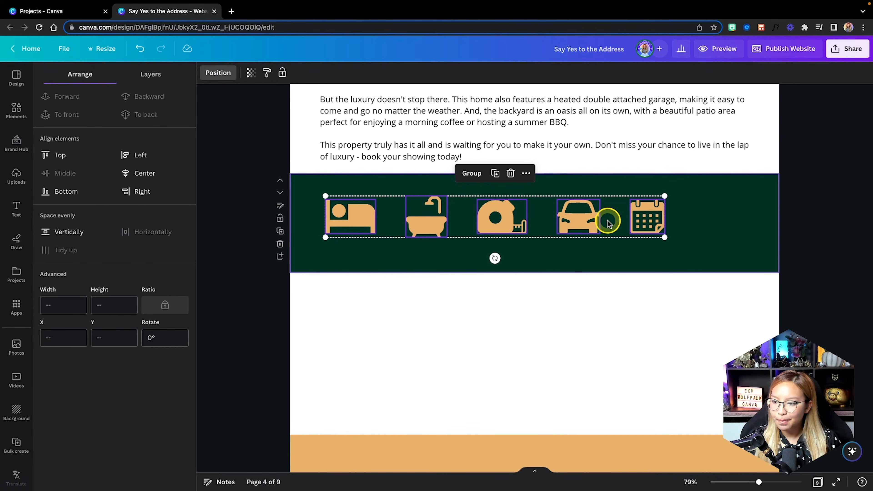
drag(591, 217, 631, 219)
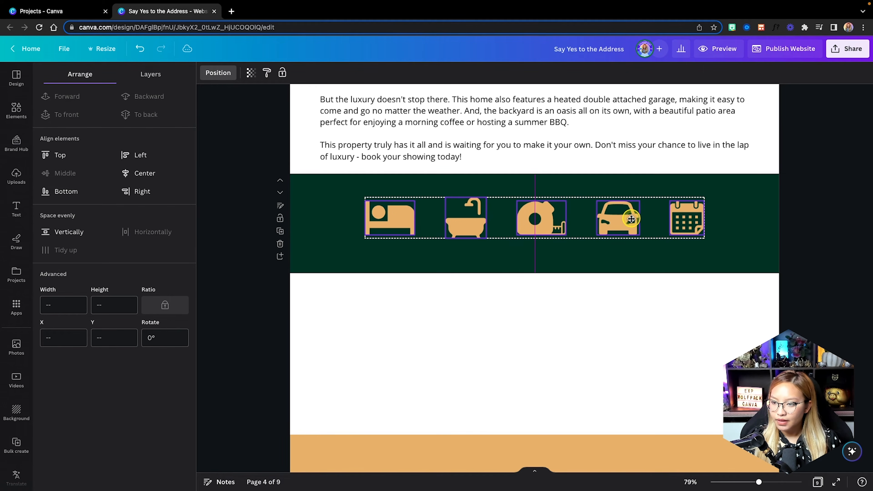
click(765, 240)
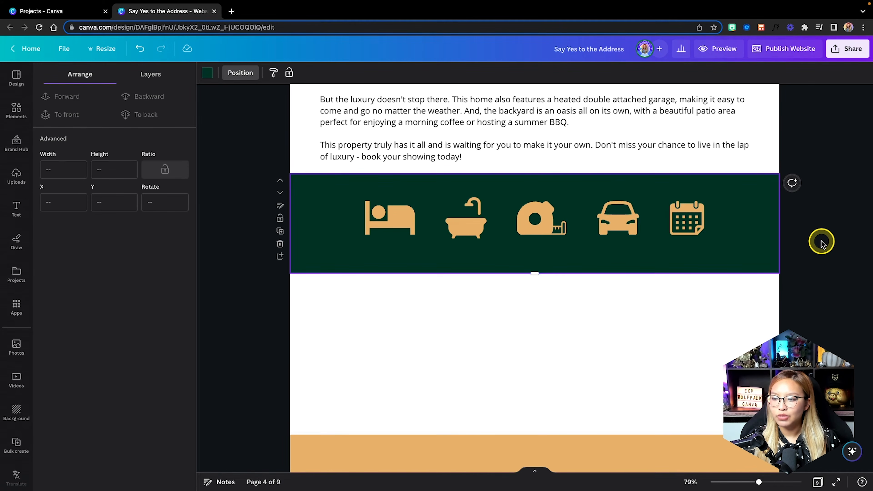
Spread the row wider by moving the calendar and car right and the bed and bathtub left.
drag(701, 225, 727, 225)
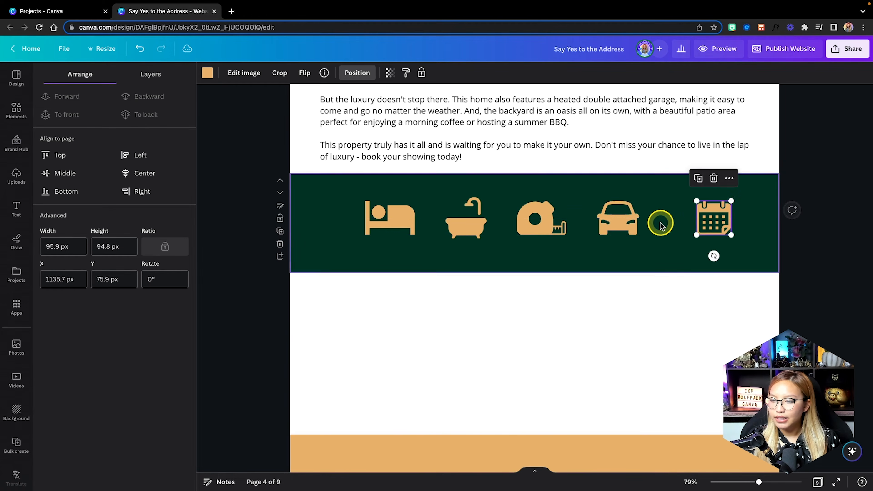
click(633, 222)
drag(633, 222, 639, 222)
drag(398, 217, 374, 218)
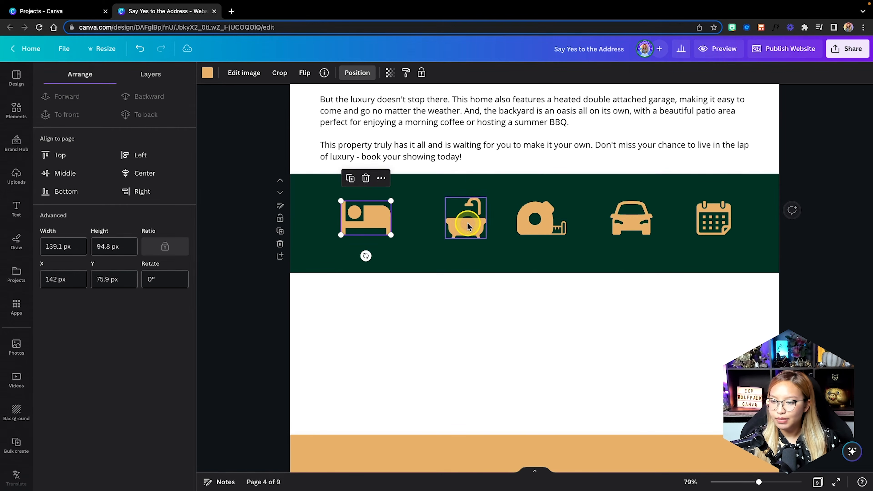
drag(471, 224, 464, 223)
Reselect the icons, even their spacing again and recentre the widened row.
shift+click(366, 218)
shift+click(541, 219)
shift+click(631, 218)
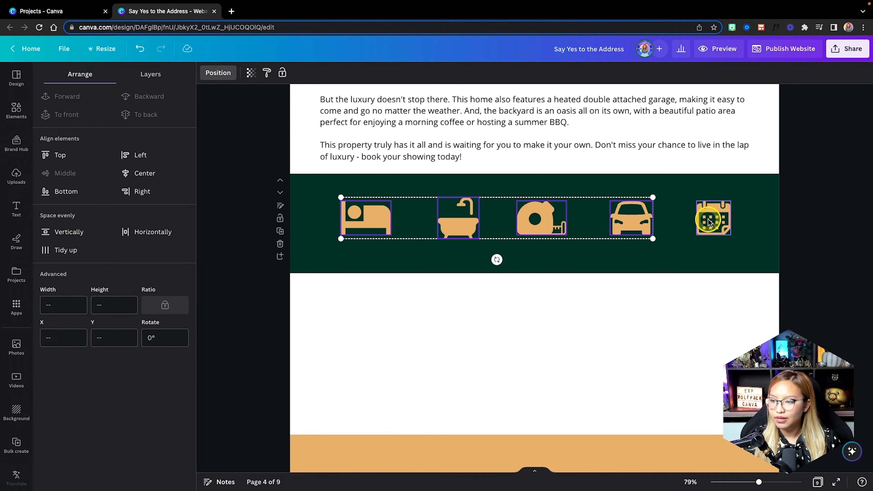
shift+click(700, 222)
click(71, 250)
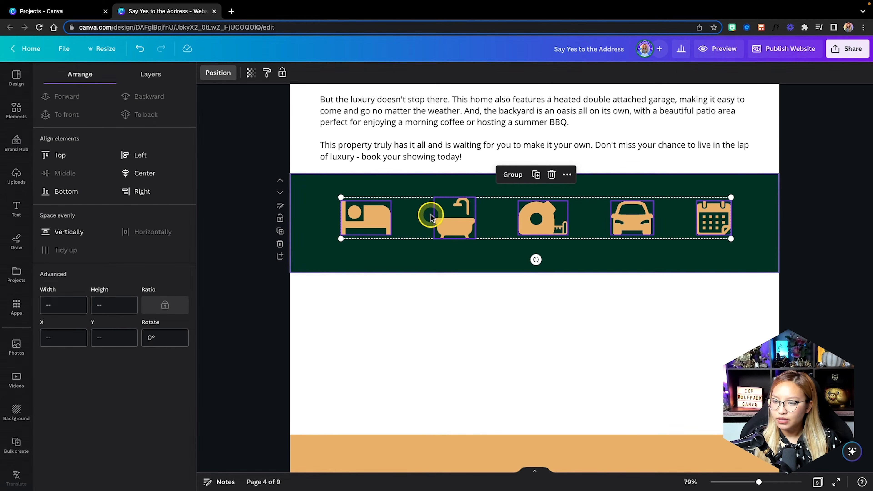
mouse_move(540, 220)
mouse_down()
mouse_move(532, 219)
mouse_move(544, 220)
mouse_up()
click(754, 236)
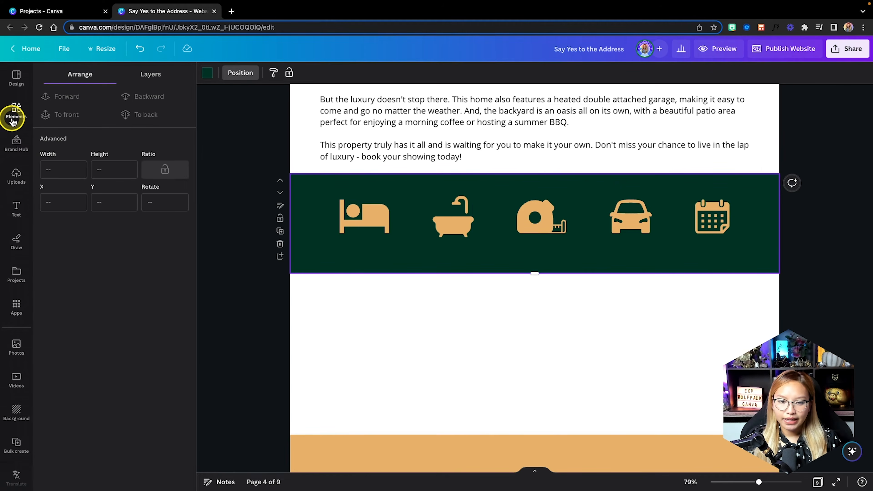
Add a tan body text box reading '5 Bedrooms' below the bed icon.
click(16, 207)
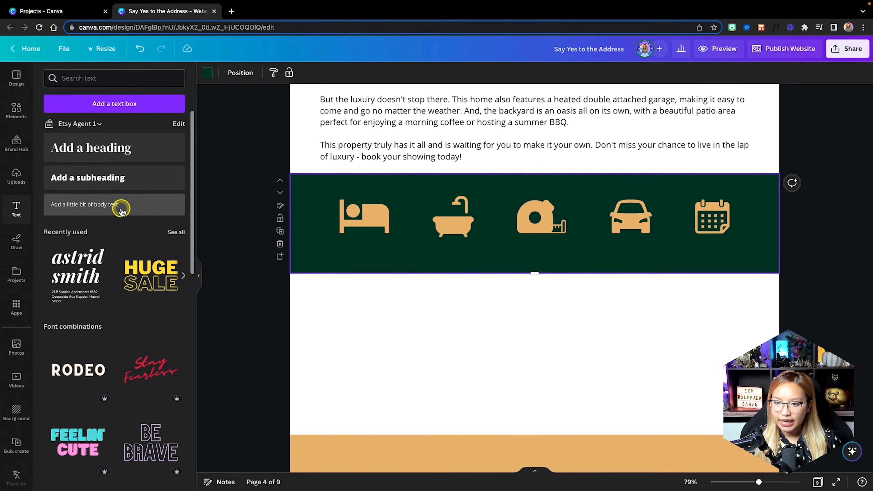
click(121, 207)
click(345, 73)
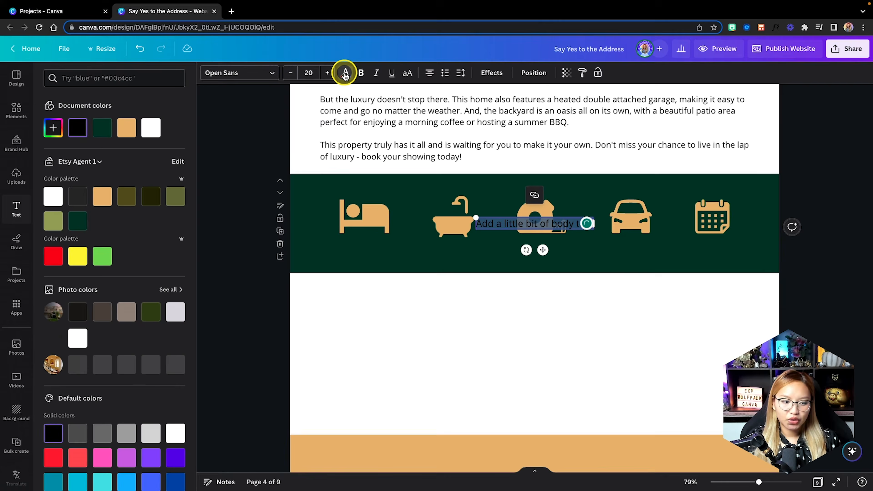
click(127, 137)
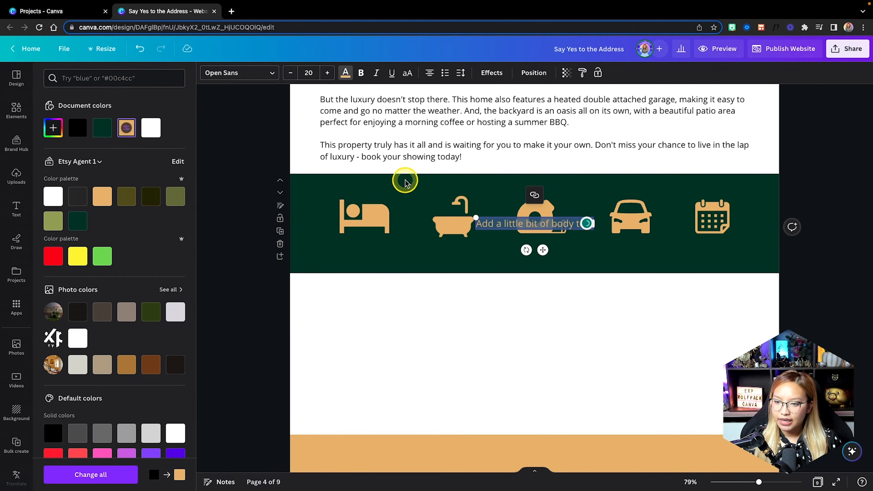
drag(542, 250, 405, 273)
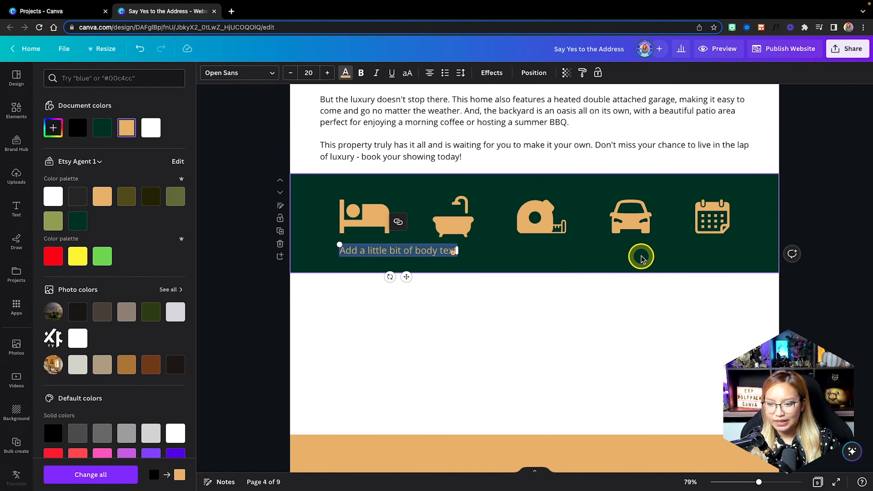
scroll(444, 250, up, 3)
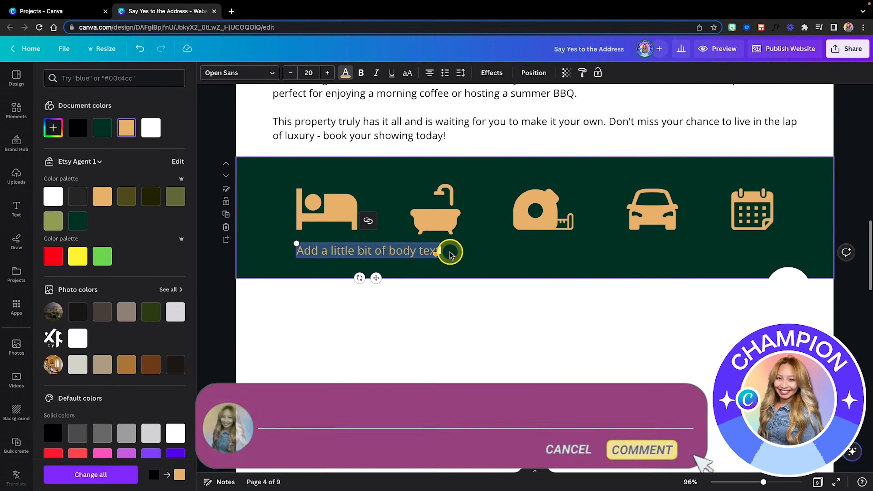
text(5 Bedrooms)
Copy the label under the other icons, retyping '3 Full, 1 Half Bath', '2500 sqft', '2 Car Garage', 'Built in 2023'.
drag(376, 278, 444, 272)
drag(443, 273, 763, 273)
triple_click(433, 247)
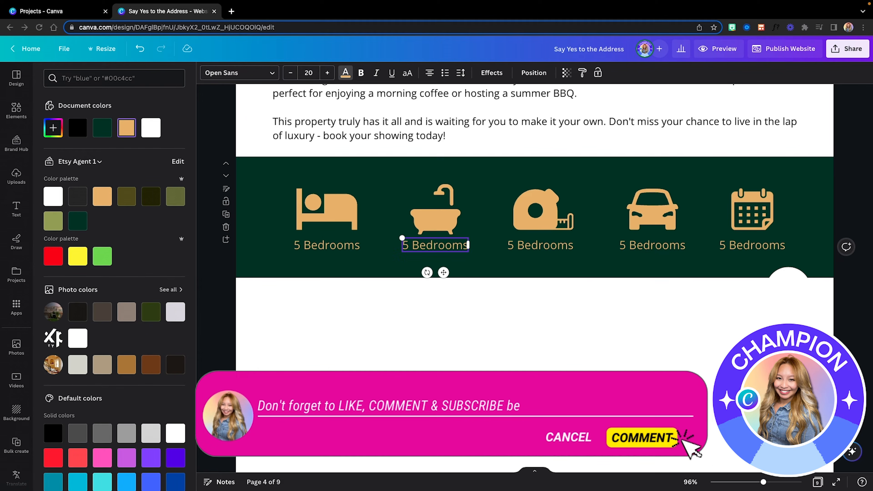
text(3 Full, 1 Half Bath)
triple_click(526, 245)
text(2500 sqft)
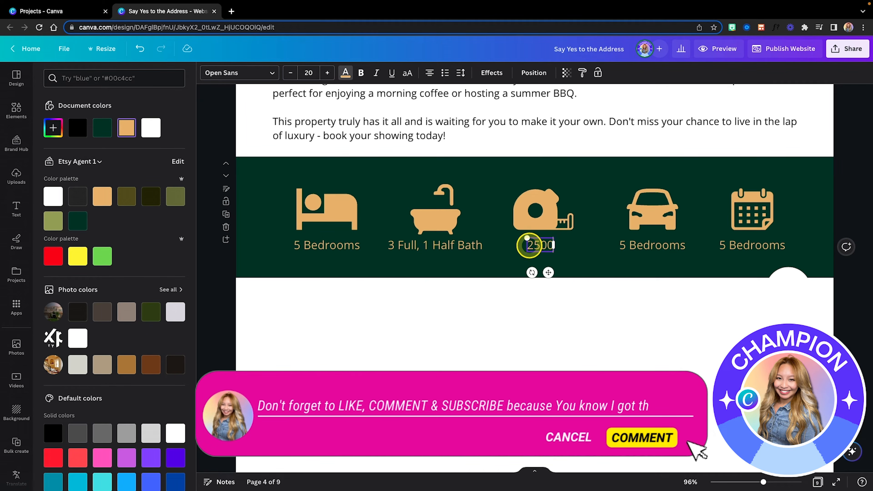
triple_click(643, 244)
text(2 Car Garage)
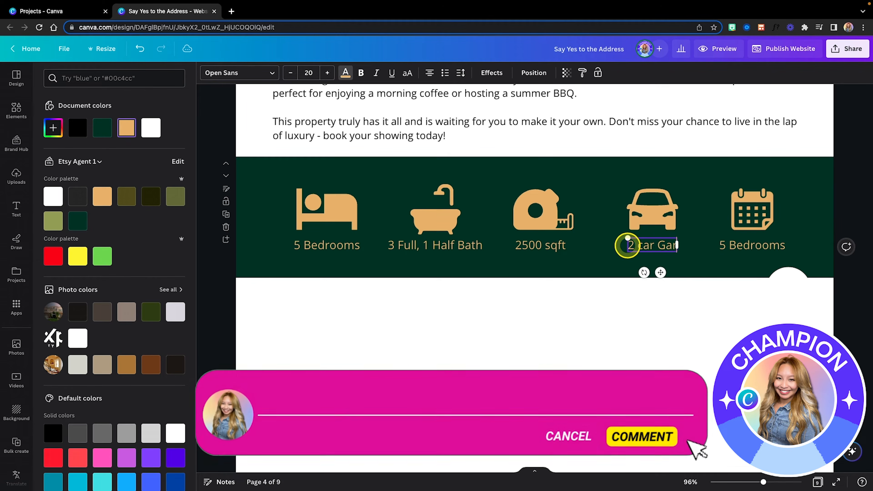
triple_click(777, 248)
text(b023)
Make all five labels bold at font size 16.
click(326, 244)
shift+click(434, 245)
shift+click(540, 245)
shift+click(651, 245)
shift+click(763, 244)
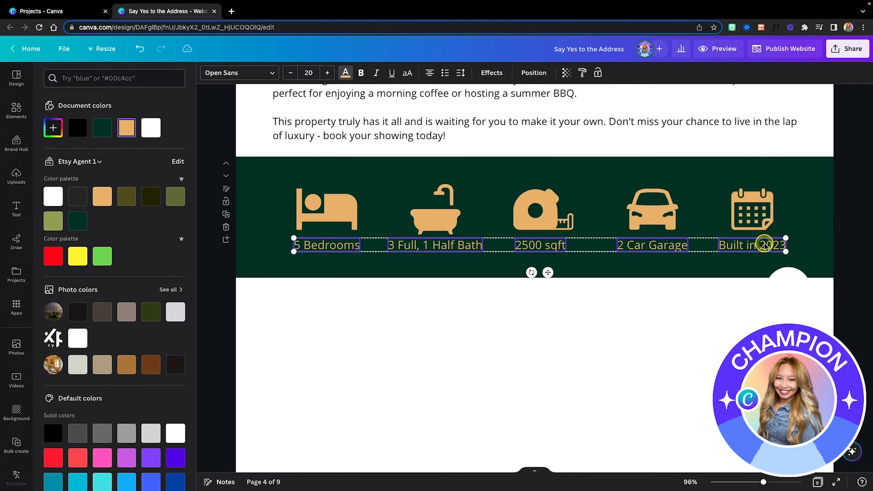
click(361, 72)
double_click(289, 73)
Select the icons with their labels and shift the whole row left.
drag(445, 246, 446, 243)
shift+click(327, 210)
shift+click(435, 220)
shift+click(534, 215)
shift+click(670, 219)
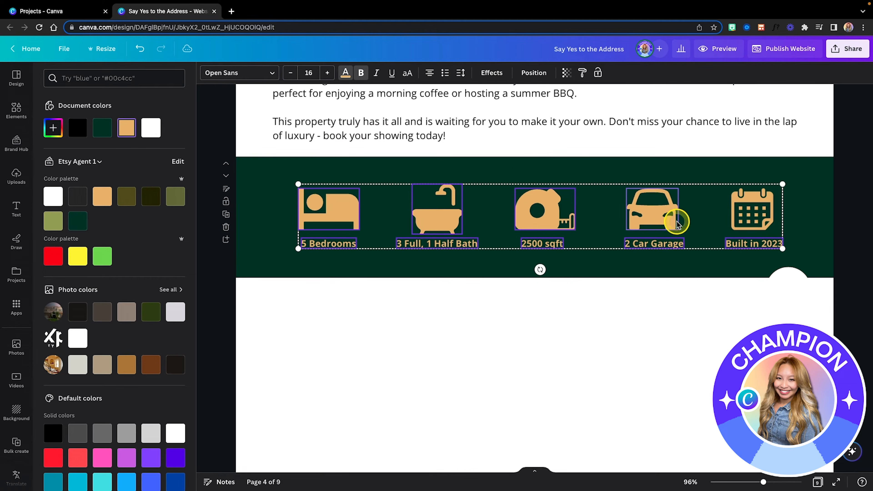
drag(798, 253, 308, 208)
Group the five icons and their labels, then lock the group.
scroll(278, 237, down, 5)
scroll(277, 237, up, 2)
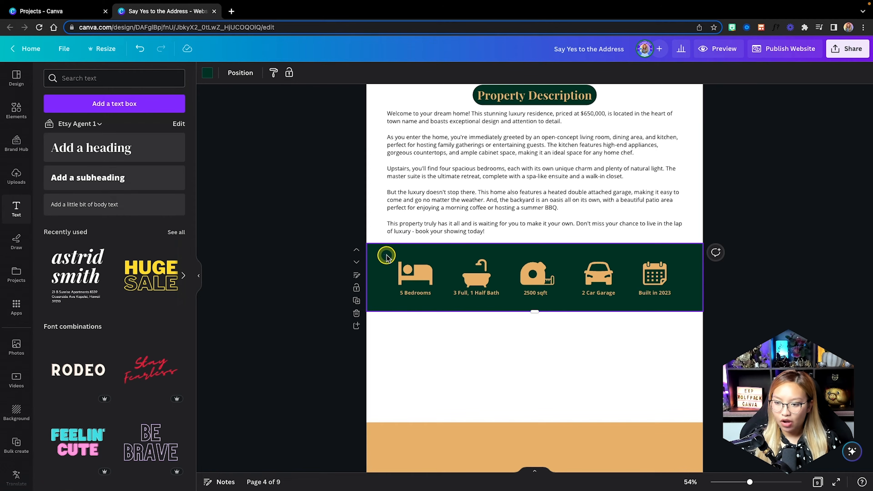
drag(386, 256, 668, 302)
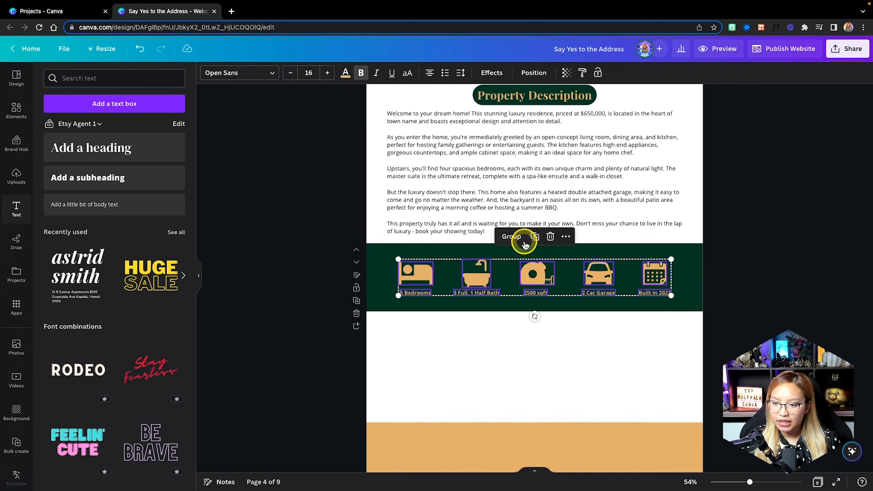
click(511, 237)
click(567, 237)
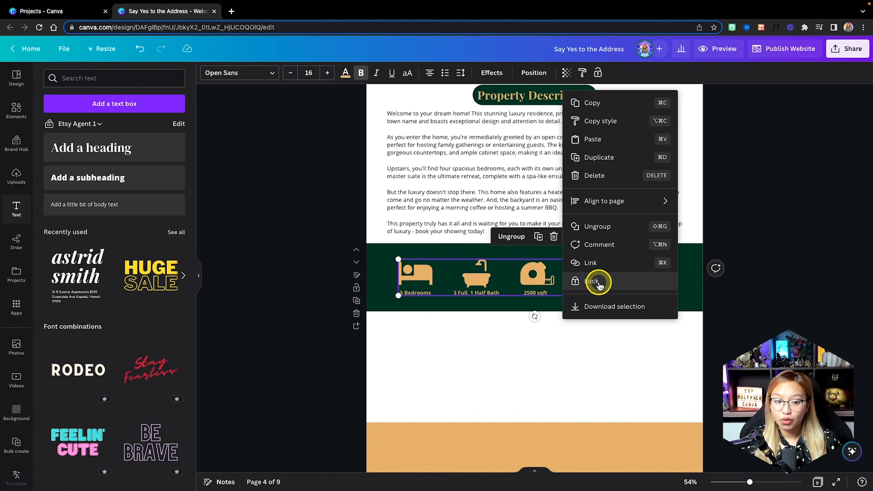
click(607, 282)
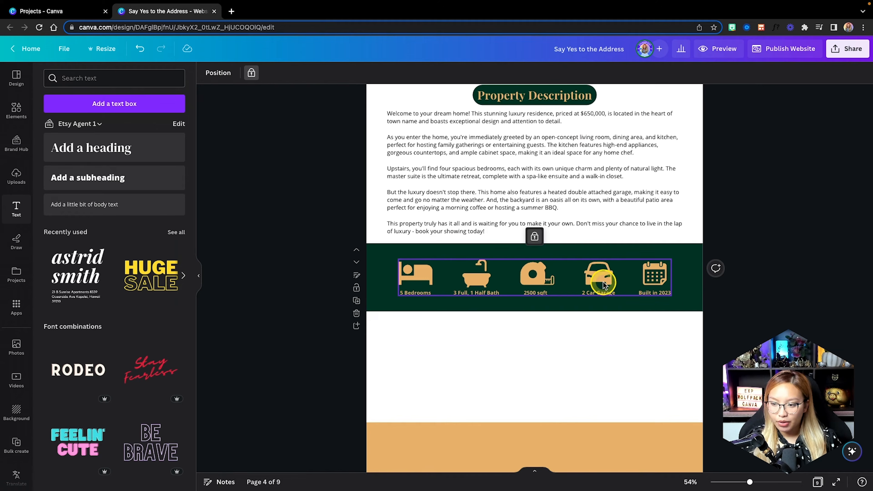
Drag the white section's bottom edge down to make it slightly taller.
click(550, 334)
scroll(550, 334, down, 2)
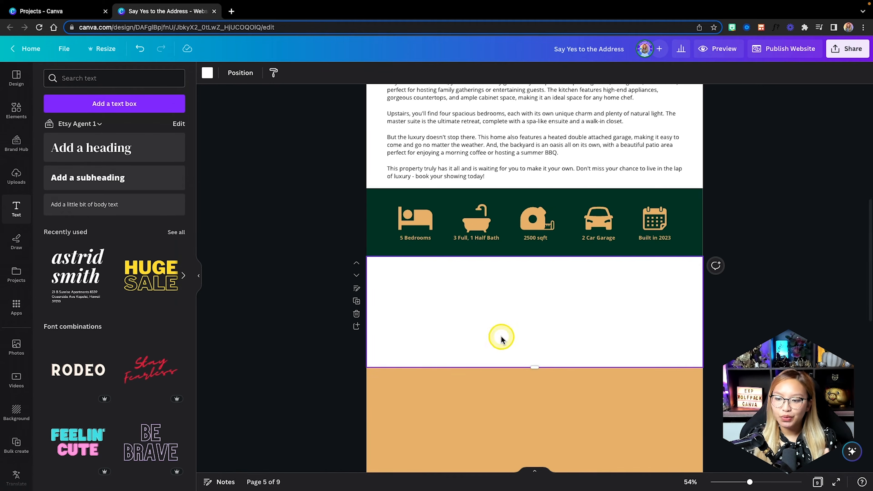
drag(539, 367, 535, 374)
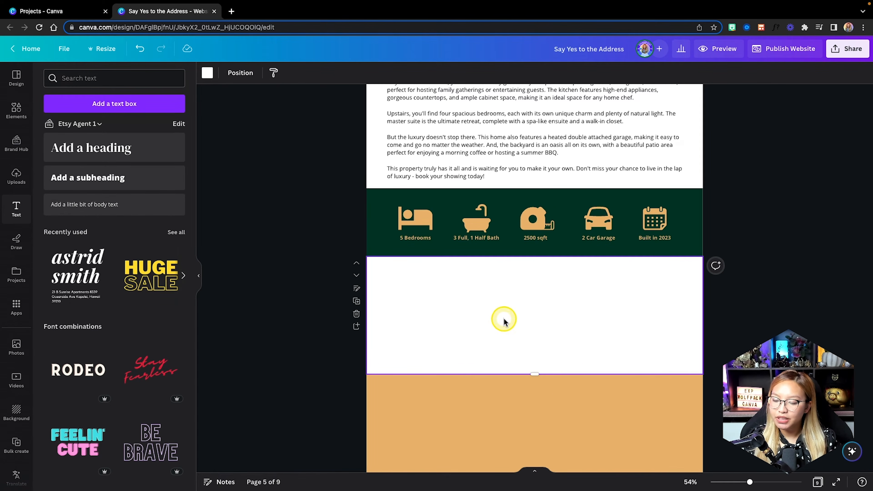
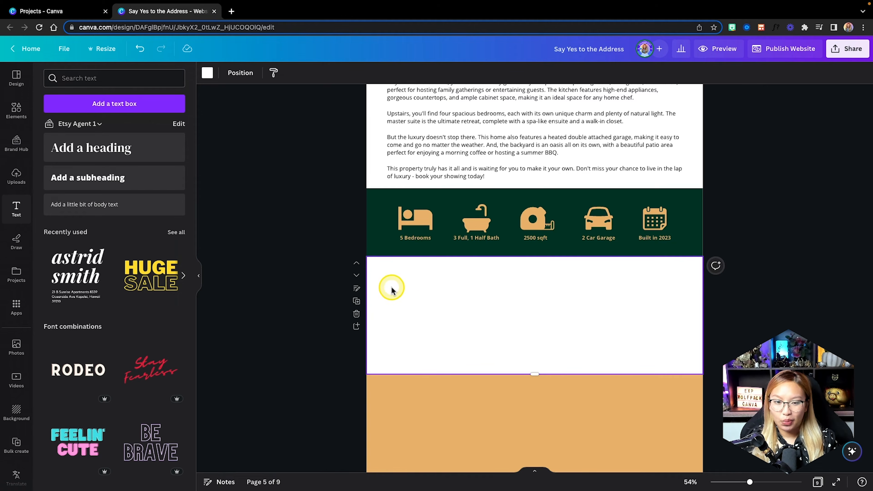
Insert the first grid table from the Elements Tables section below the amenity icon band.
click(17, 117)
click(15, 115)
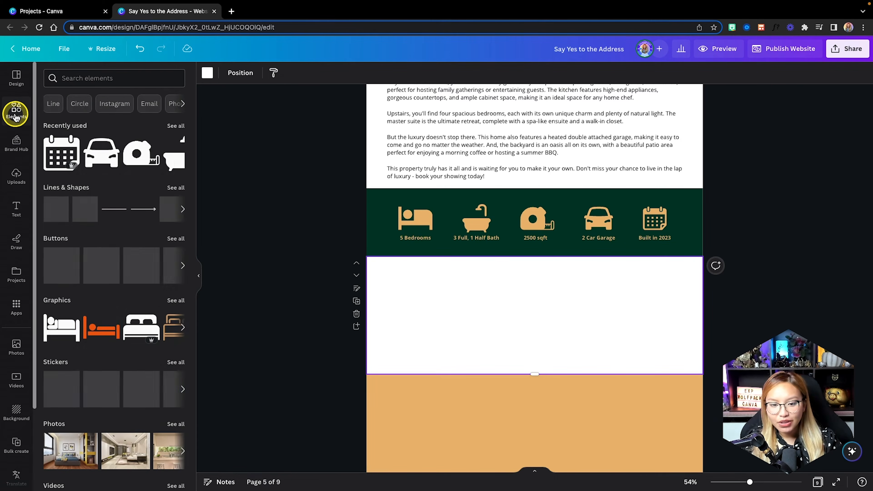
scroll(104, 210, down, 5)
scroll(105, 210, down, 8)
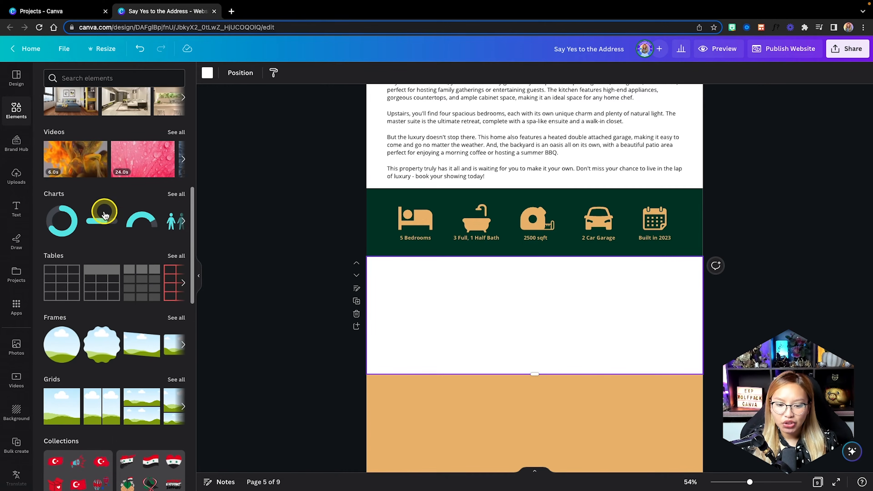
scroll(91, 201, up, 2)
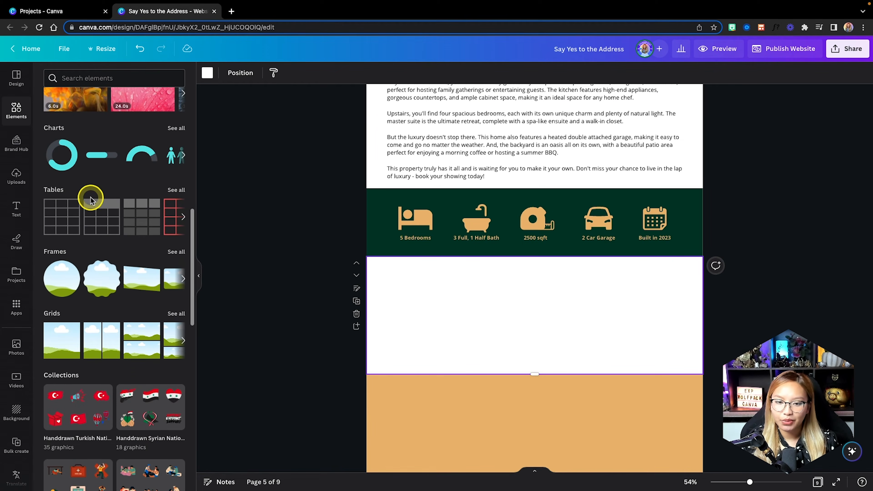
click(59, 225)
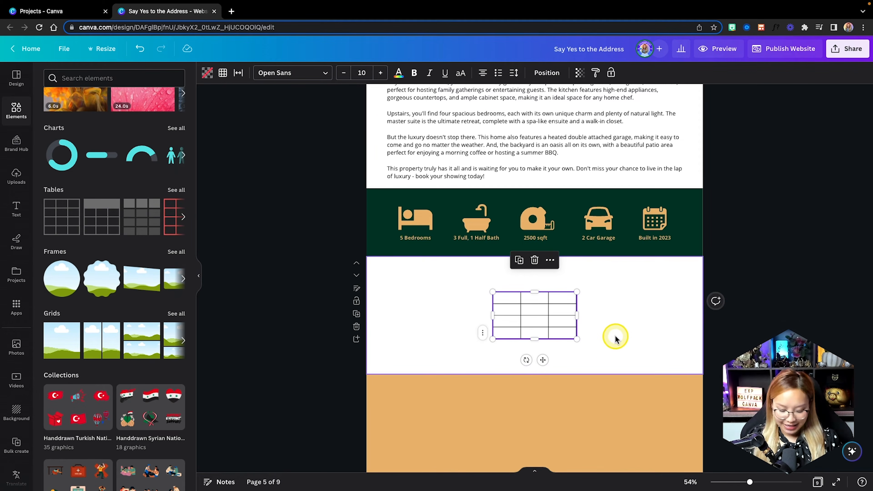
Move the table to the upper left of the white section.
scroll(614, 337, up, 5)
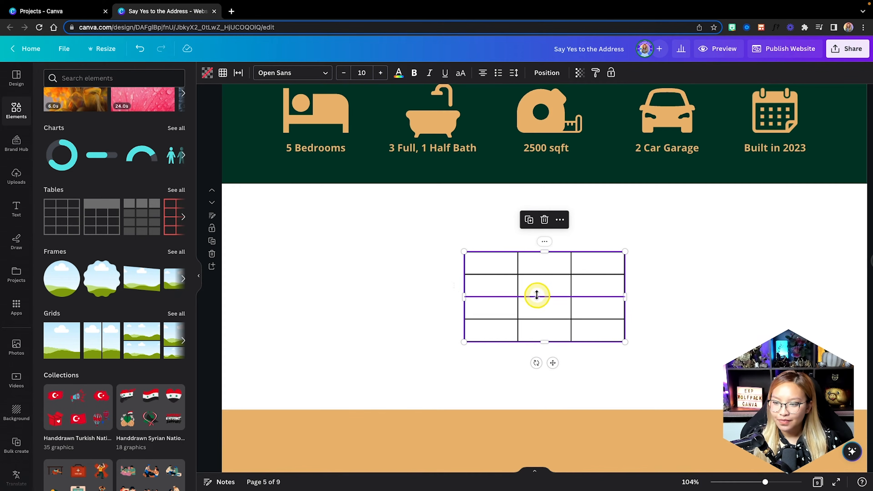
click(684, 302)
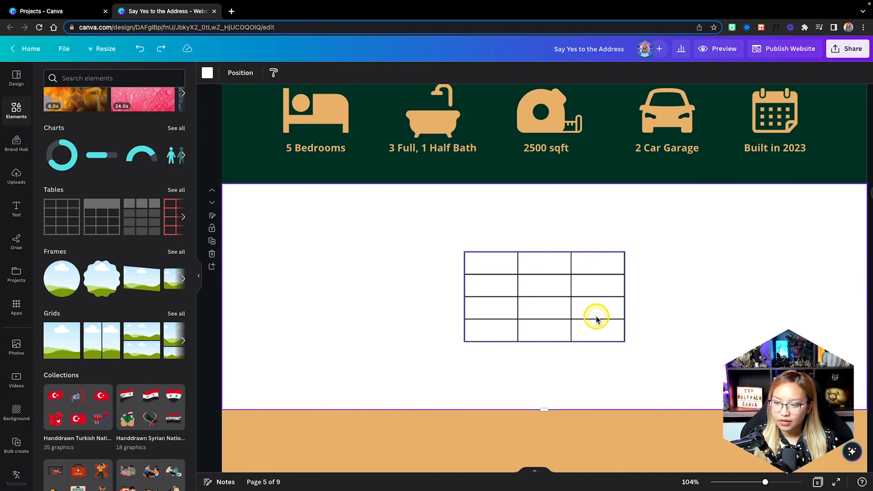
drag(596, 319, 392, 277)
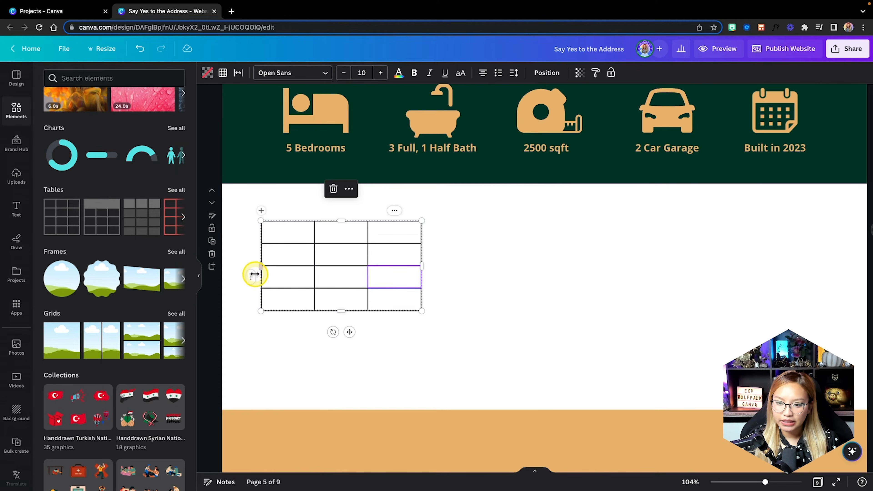
Delete the extra table rows until a single row of three cells remains.
right_click(254, 274)
click(298, 300)
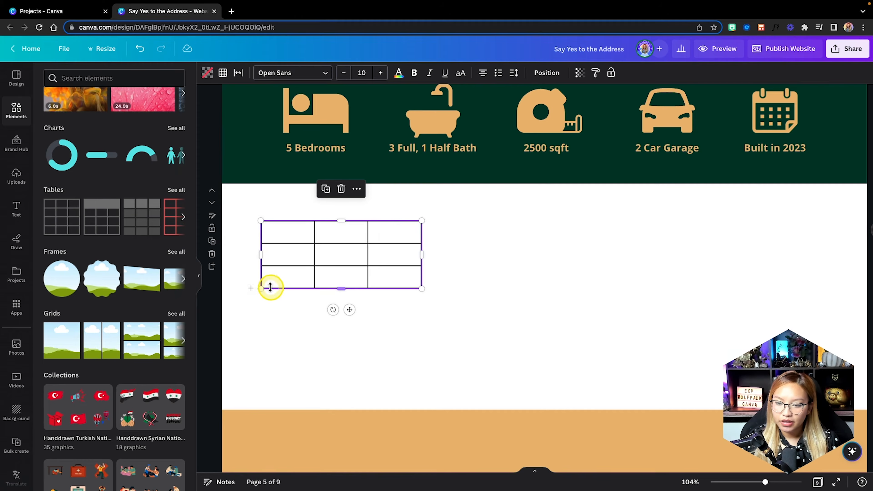
right_click(255, 256)
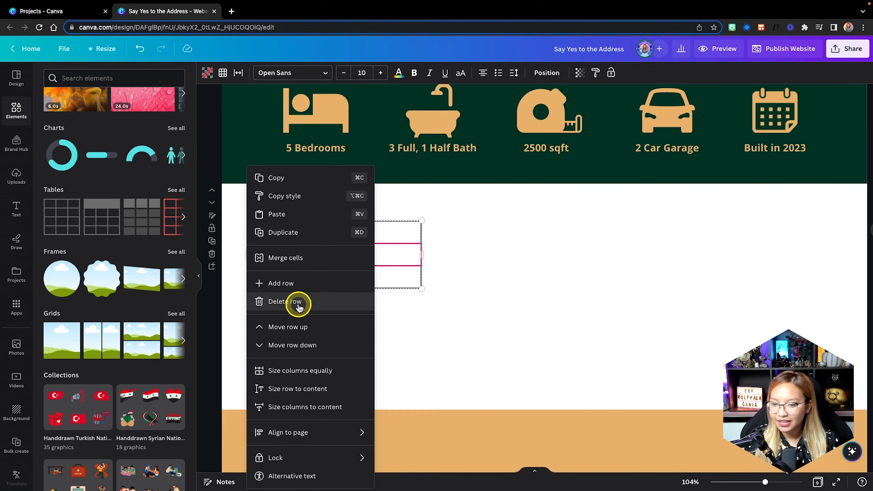
click(323, 303)
right_click(251, 258)
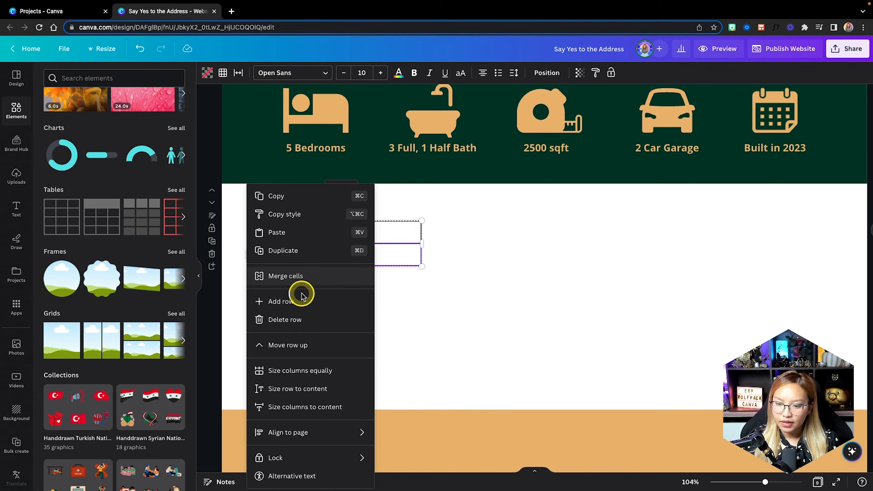
click(292, 321)
Enlarge the one-row table to about 615 × 328 and nudge it slightly left and shorter.
drag(422, 244, 564, 385)
drag(433, 293, 418, 295)
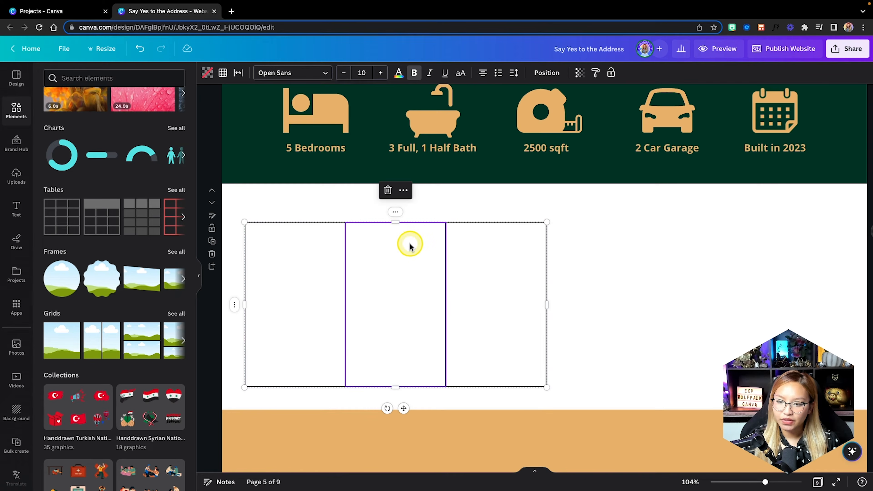
drag(393, 221, 393, 229)
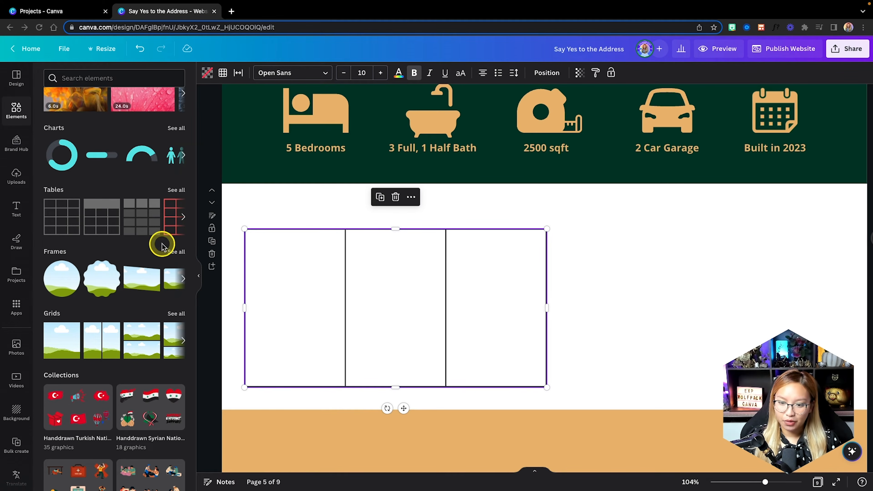
Paste a bulleted feature list into each of the three cells, removing the empty bullet after Island Countertops.
click(272, 290)
text(Alarm System Air Conditioning Balcony Bonus Room Basement Built-in BBQ Ceiling Speakers Ceiling Fans Coast View Concrete Tile Den Dining Bar Drip Irrigation)
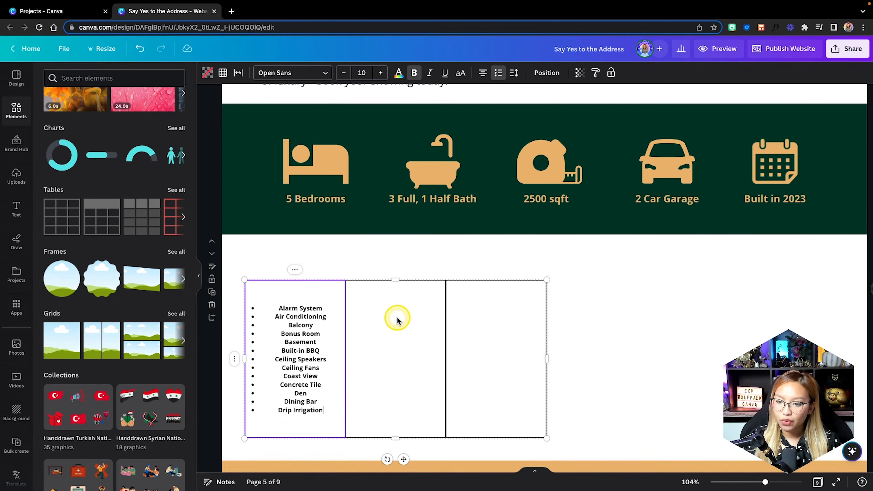
click(398, 342)
click(401, 354)
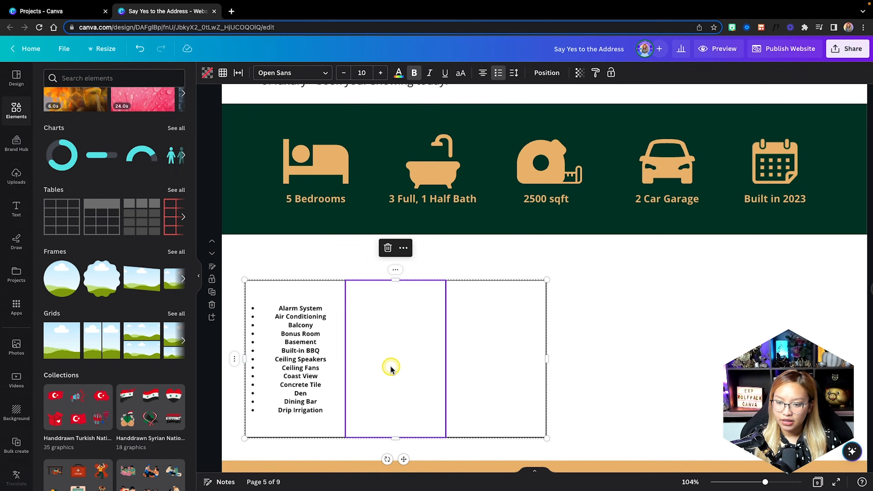
text(Drip System Extra-Tall Doorways Extra-Wide Doorways Fire Pit Family Room Fireplace Gardens Guest Quarters Heated Floors Island Countertops)
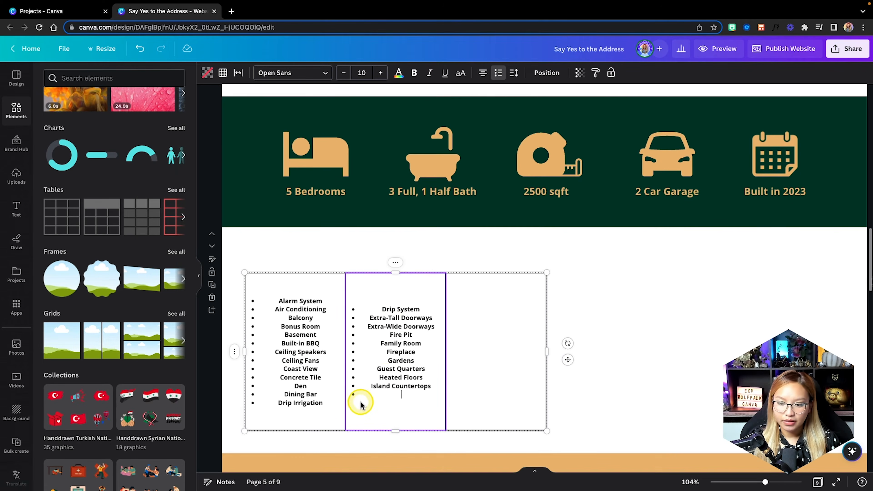
key(BackSpace)
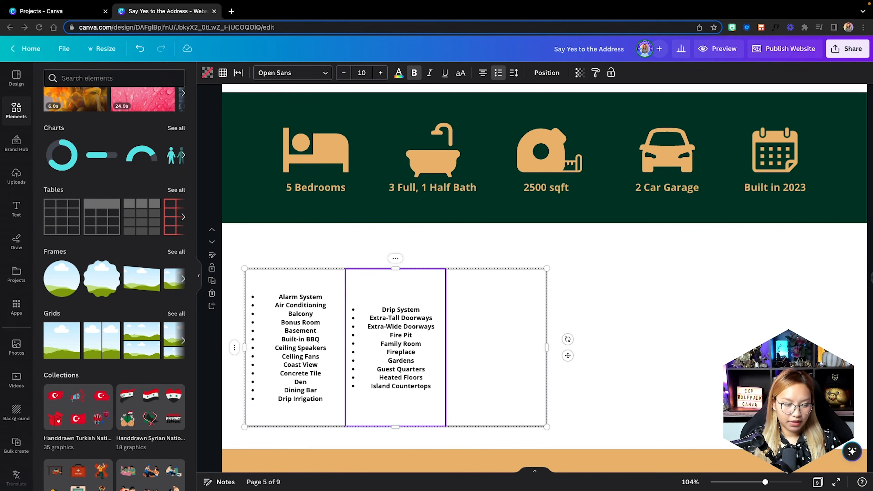
click(515, 355)
text(Lap Pool Media Room Ocean View Patio Programmable Thermostats Security System Swimming Pool Tankless Water Heater Wine Storage Workout Room)
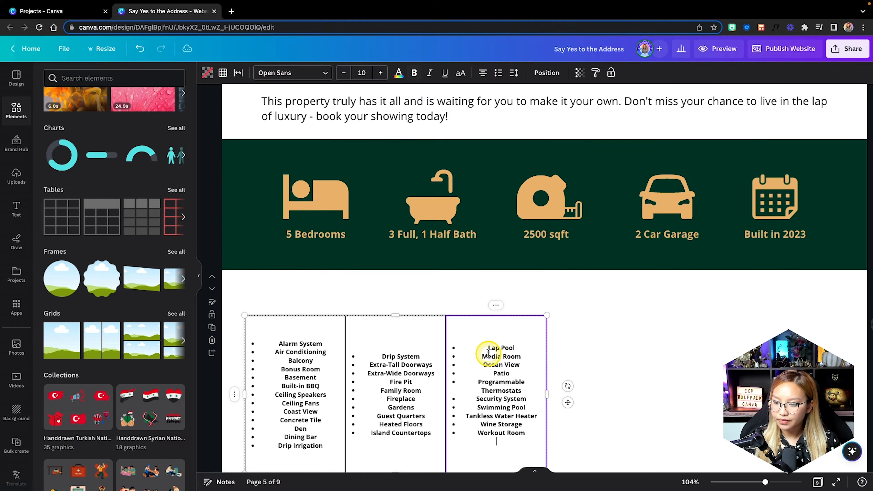
click(606, 374)
scroll(606, 376, down, 2)
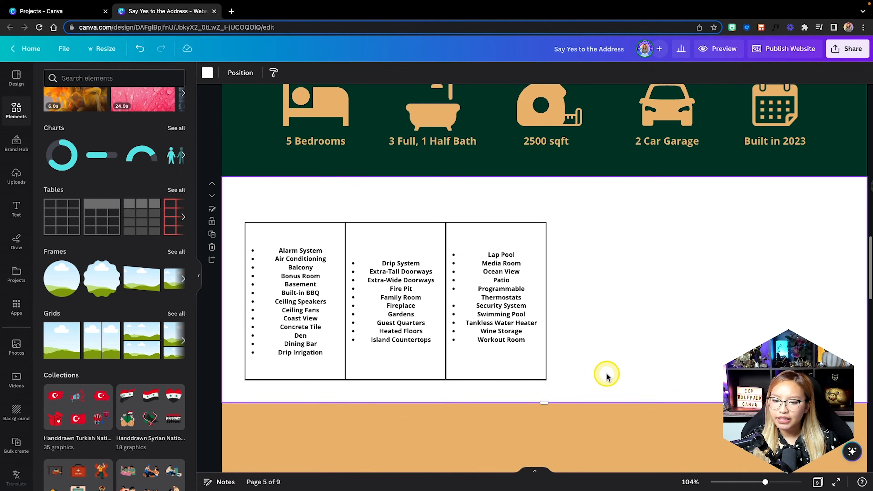
Delete the first column's Drip Irrigation bullet and split Drip Irrigation and Drip System in the middle column.
click(326, 352)
key(super+a)
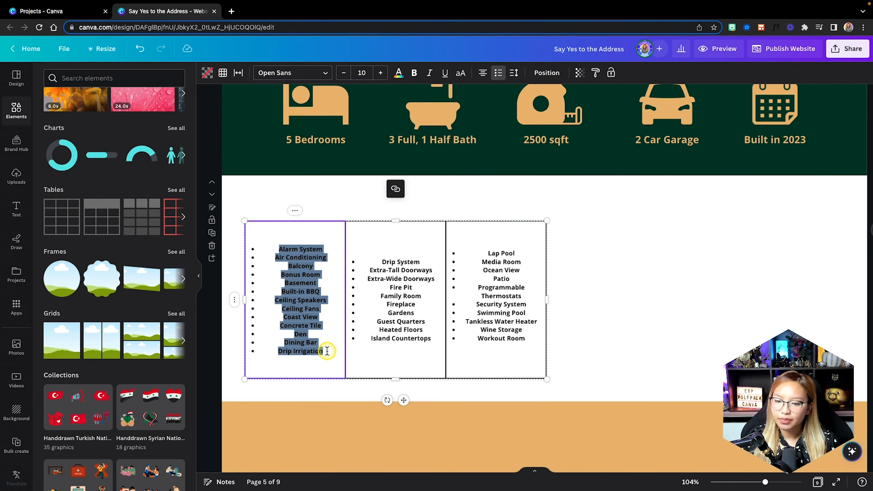
drag(327, 351, 277, 350)
key(BackSpace)
key(BackSpace)
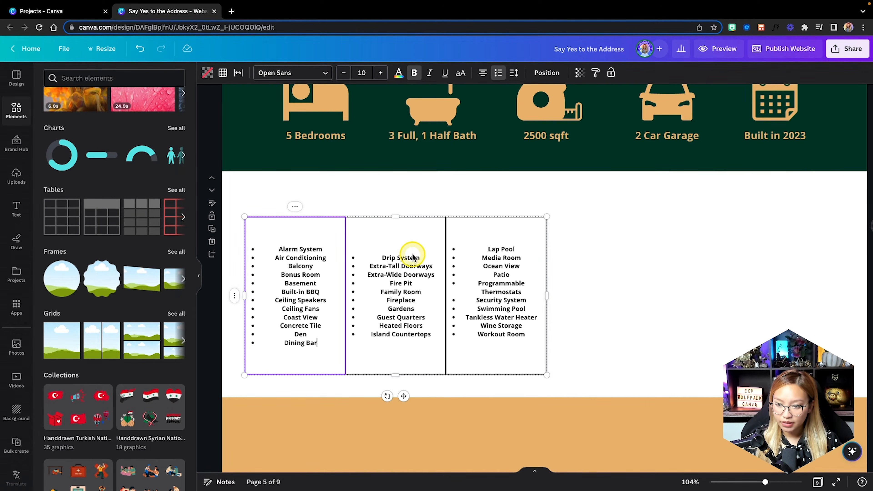
click(381, 258)
click(381, 259)
click(382, 256)
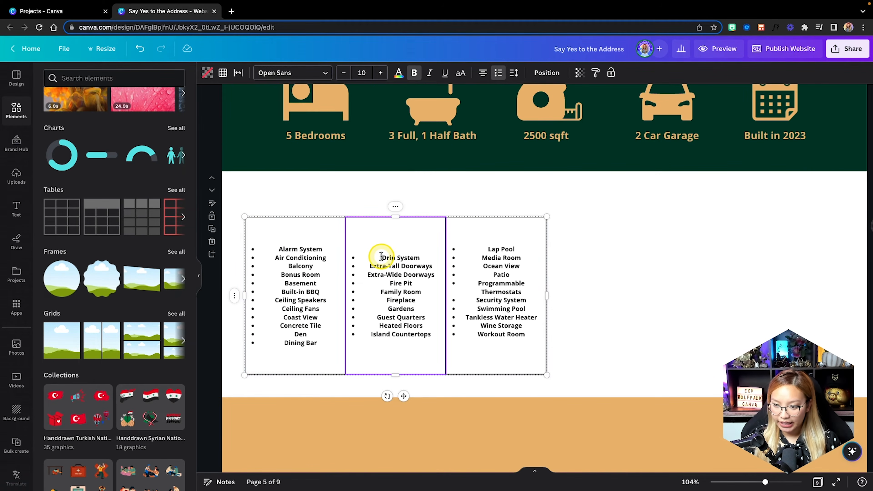
key(Return)
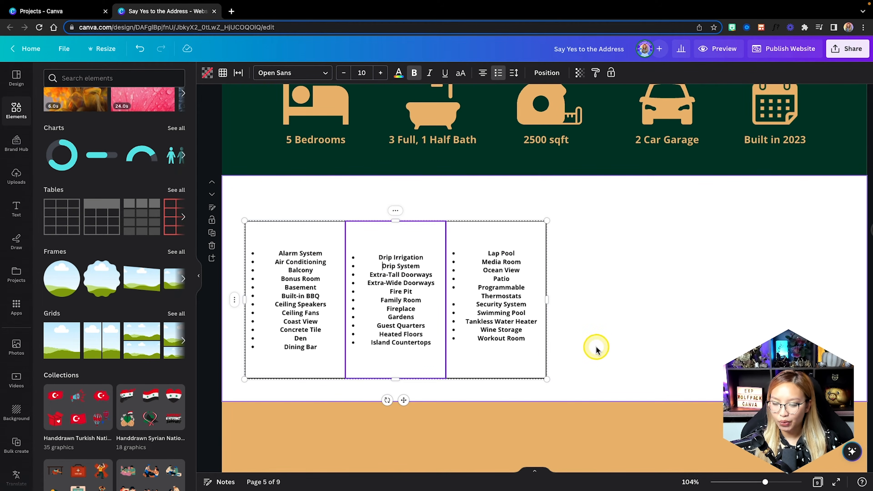
Increase the text size of all three feature columns to 12.
click(510, 362)
click(381, 74)
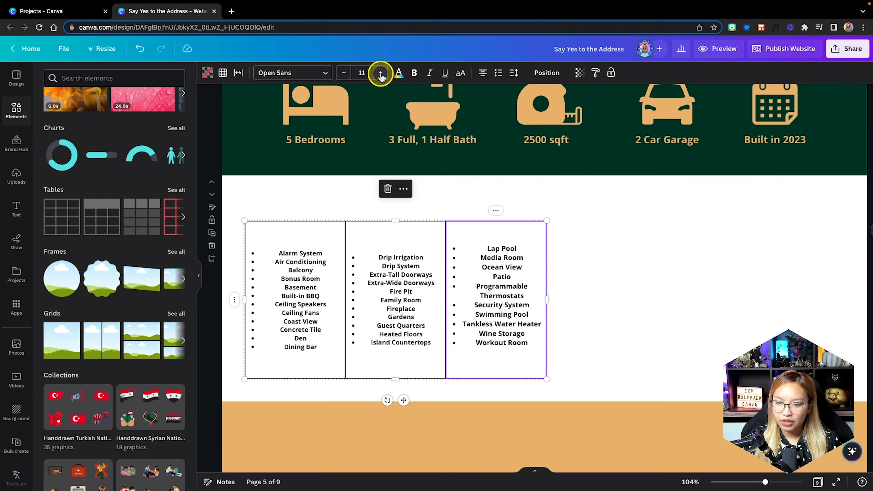
key(ctrl+z)
click(286, 239)
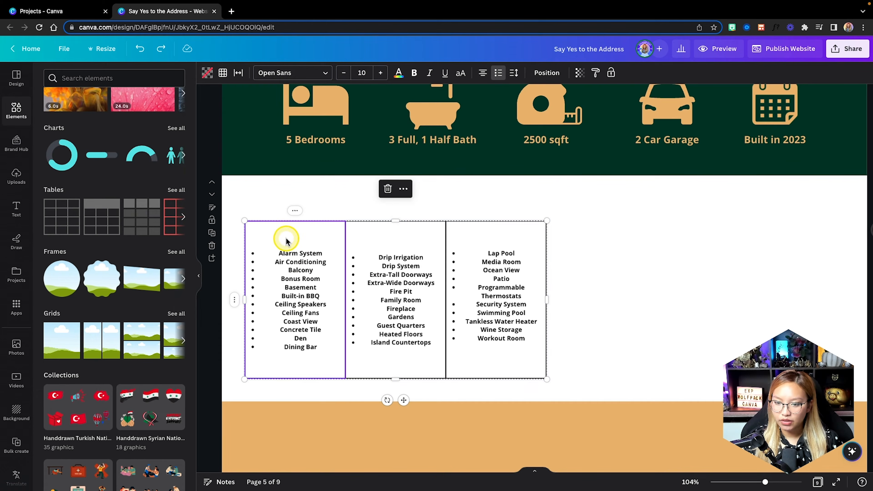
shift+click(398, 241)
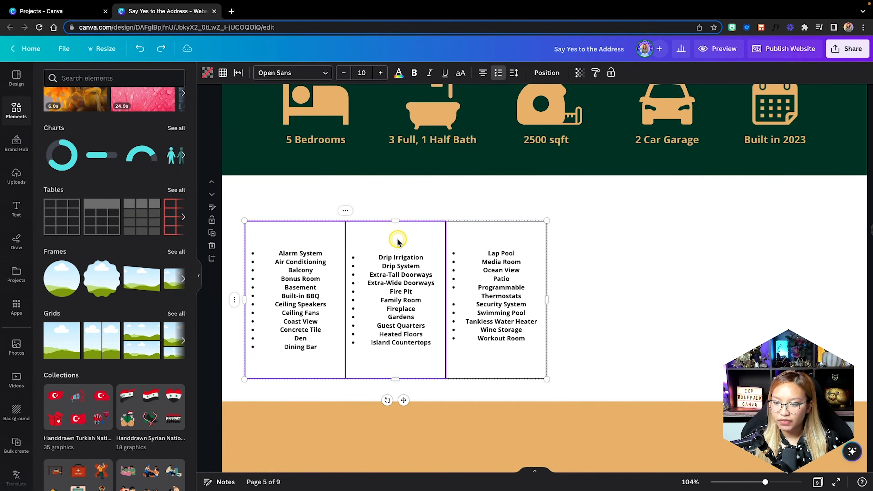
shift+click(514, 240)
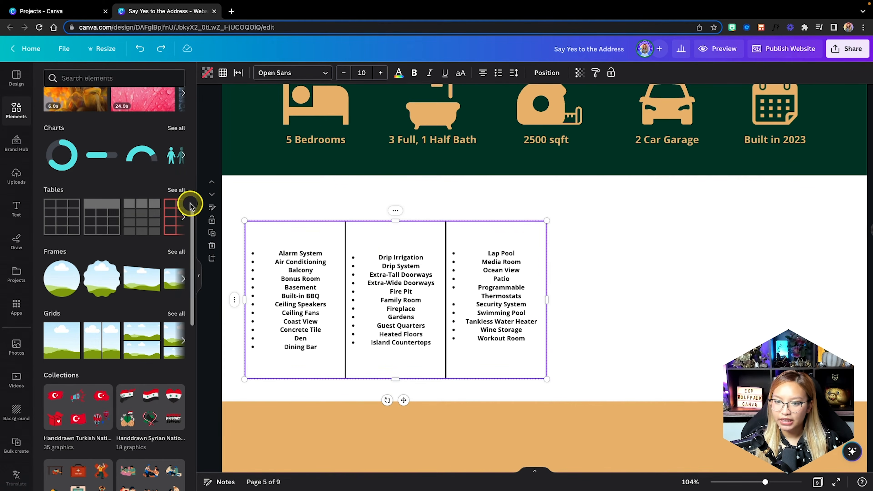
click(382, 74)
click(382, 73)
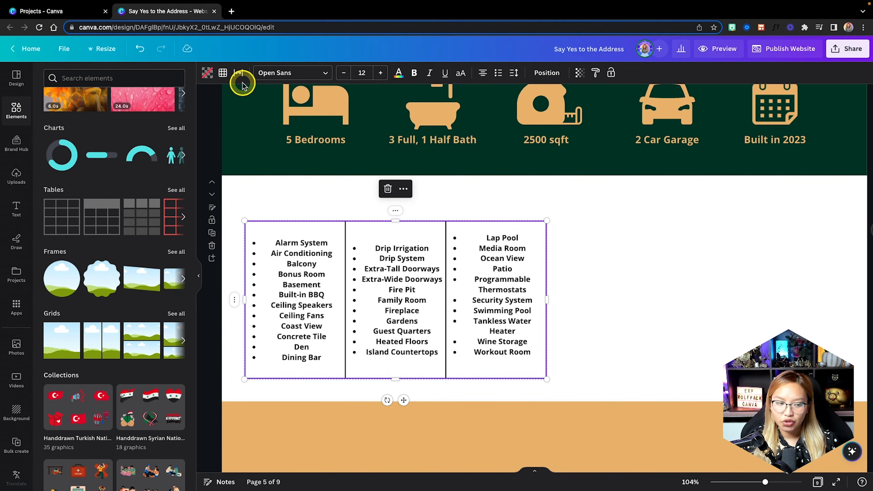
Set the table's border colour to white from Document colors.
click(223, 77)
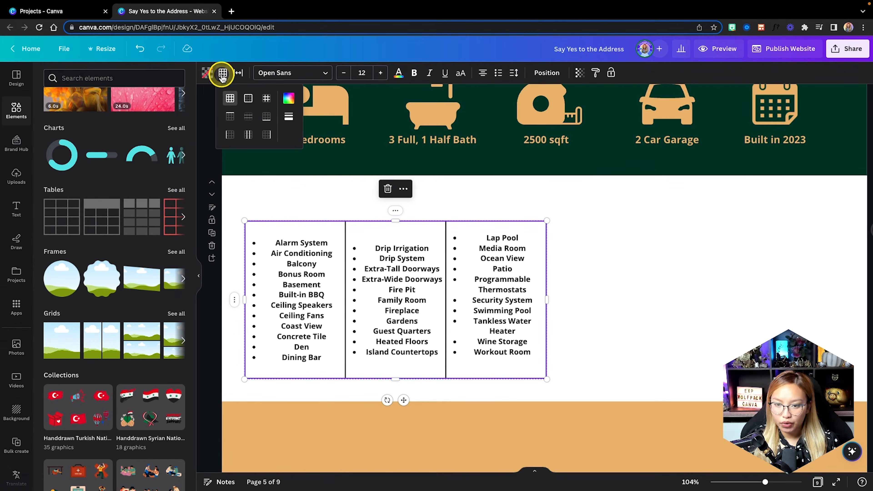
click(289, 98)
click(401, 134)
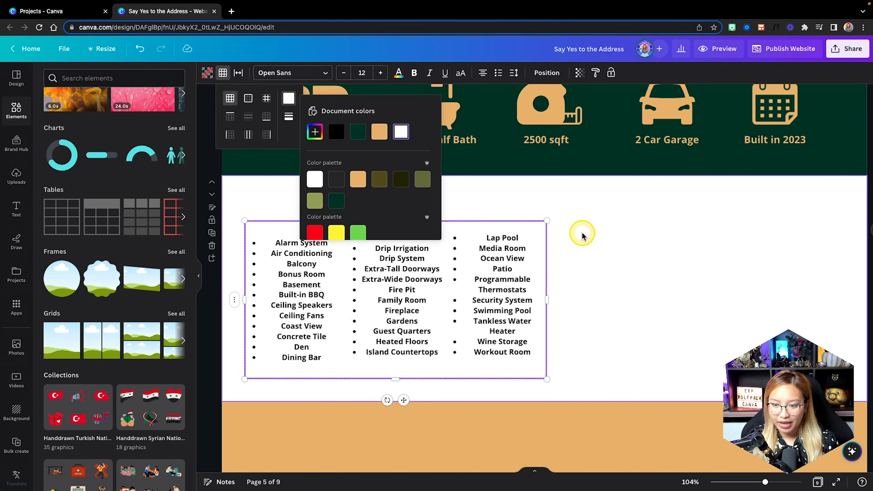
click(615, 281)
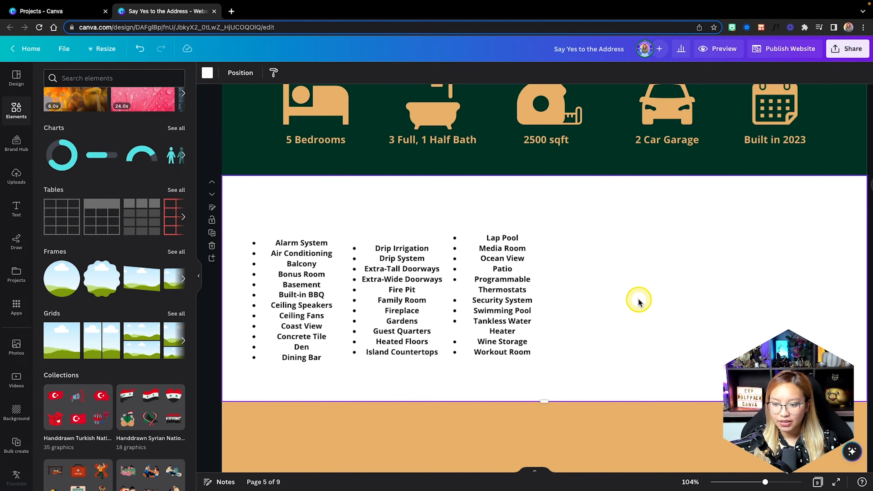
click(523, 248)
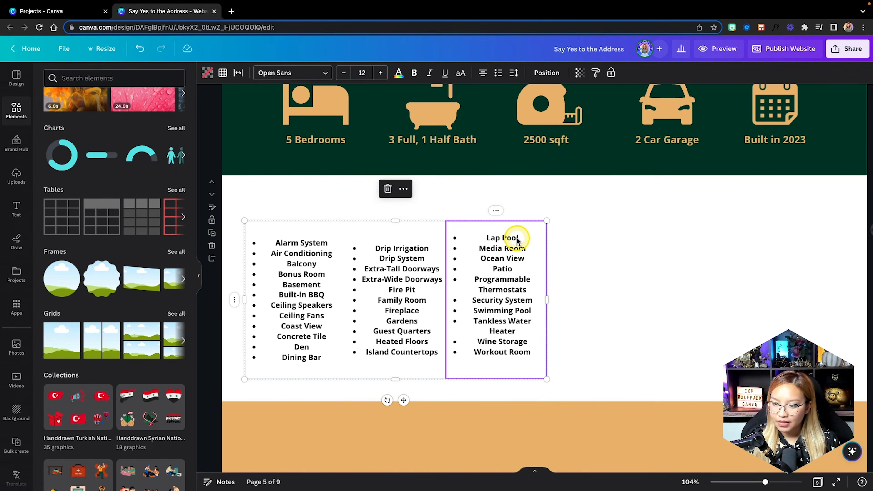
click(517, 232)
click(526, 236)
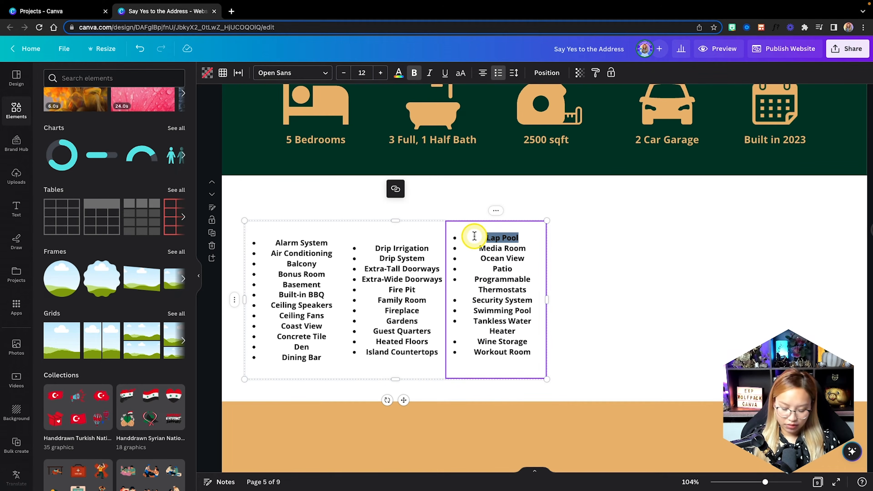
key(BackSpace)
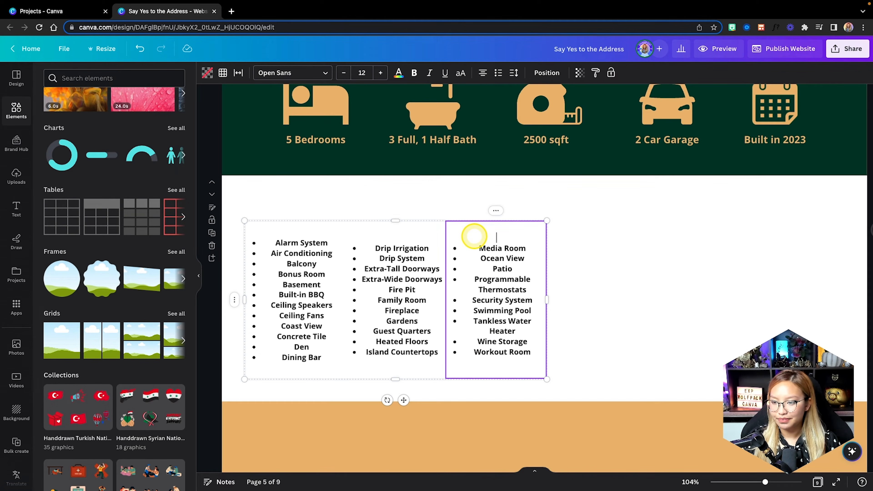
click(601, 292)
click(443, 352)
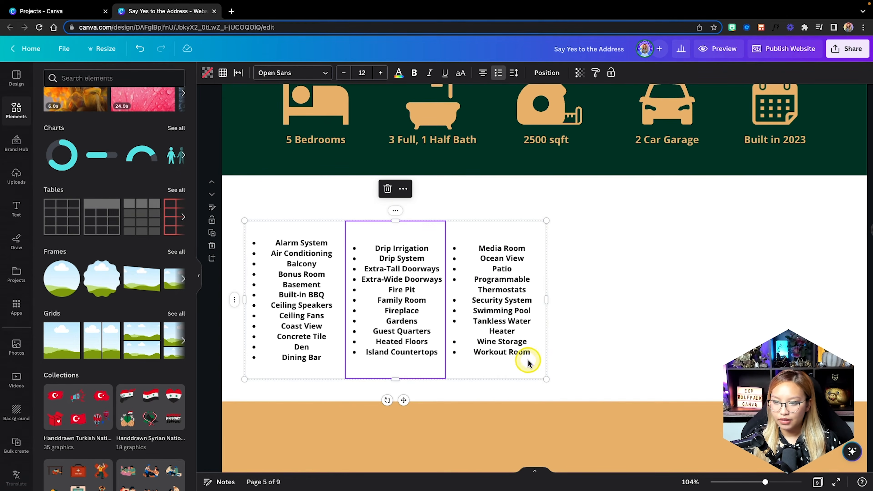
click(656, 347)
ctrl+scroll(596, 343, down, 1)
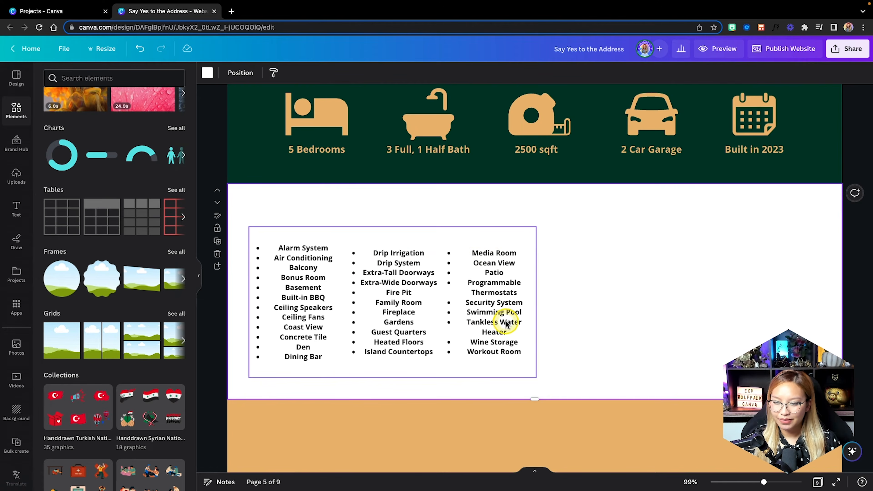
double_click(468, 255)
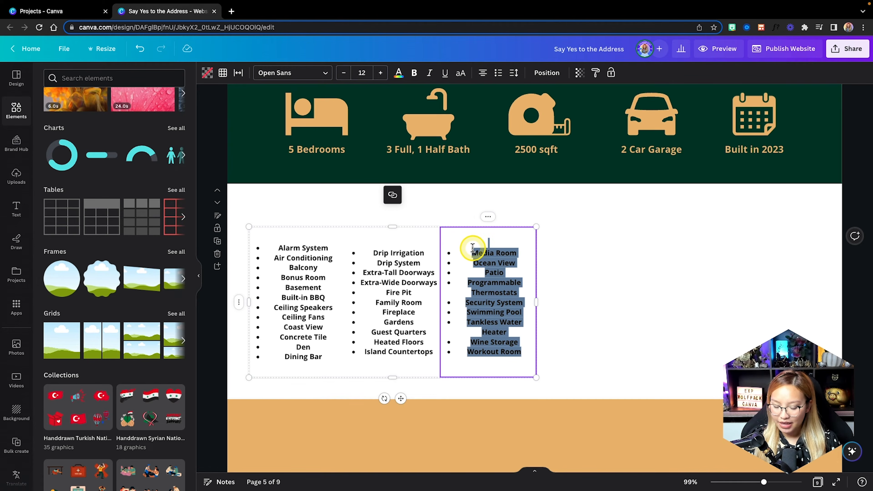
key(super+z)
click(582, 275)
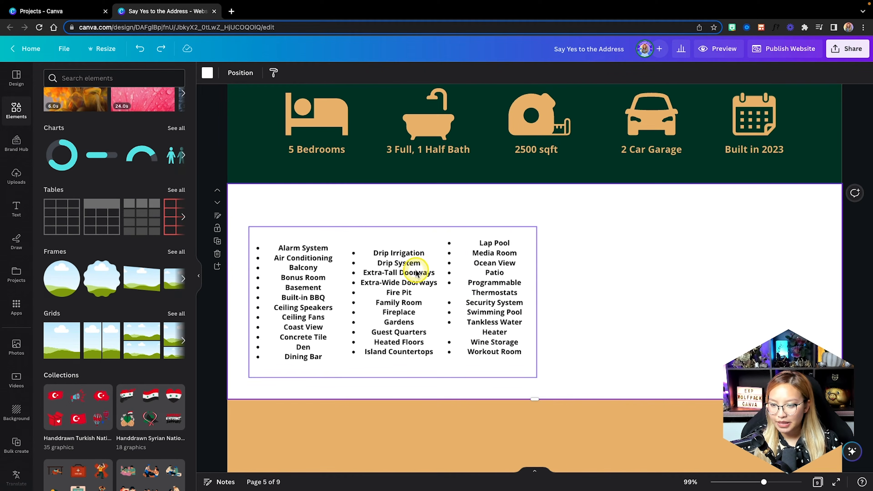
ctrl+scroll(611, 238, down, 5)
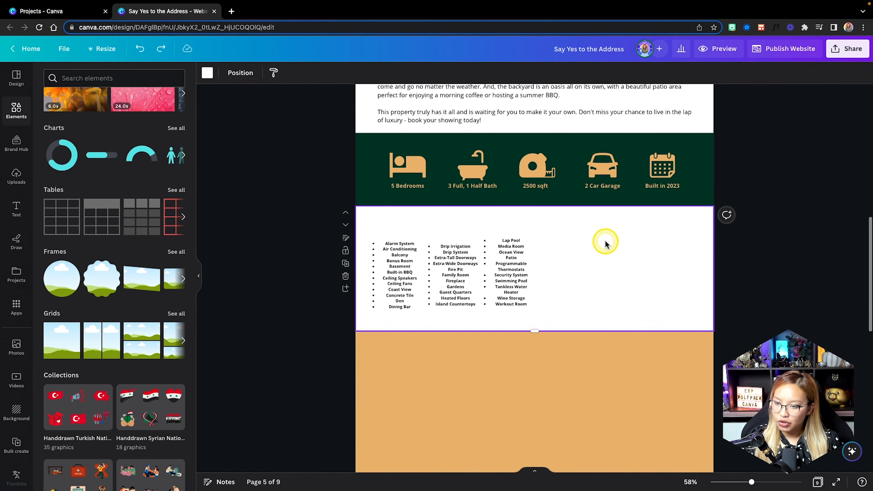
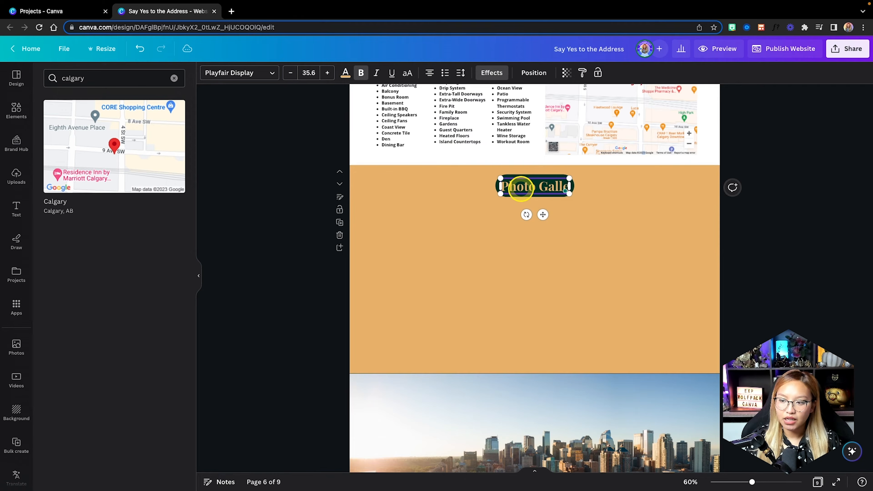
Complete the orange section's heading as 'Photo Gallery' and deselect it.
click(701, 303)
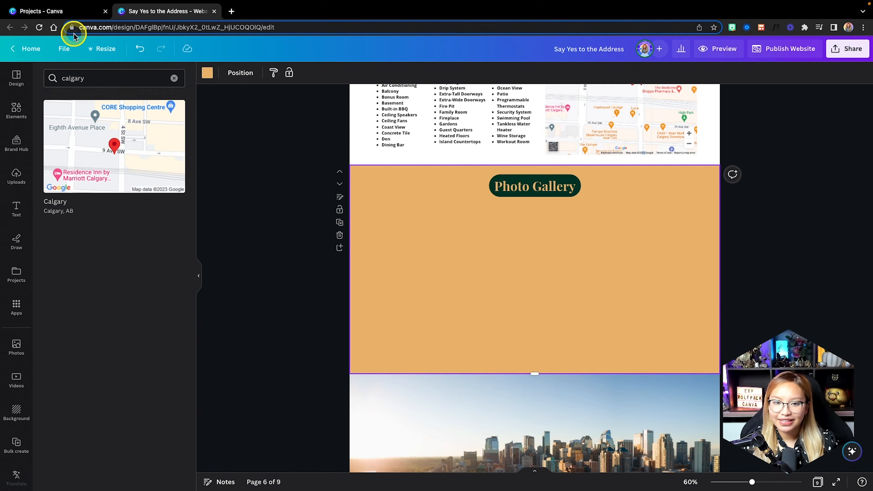
From the Canva home page, create a new blank Presentation (16:9) design.
click(60, 12)
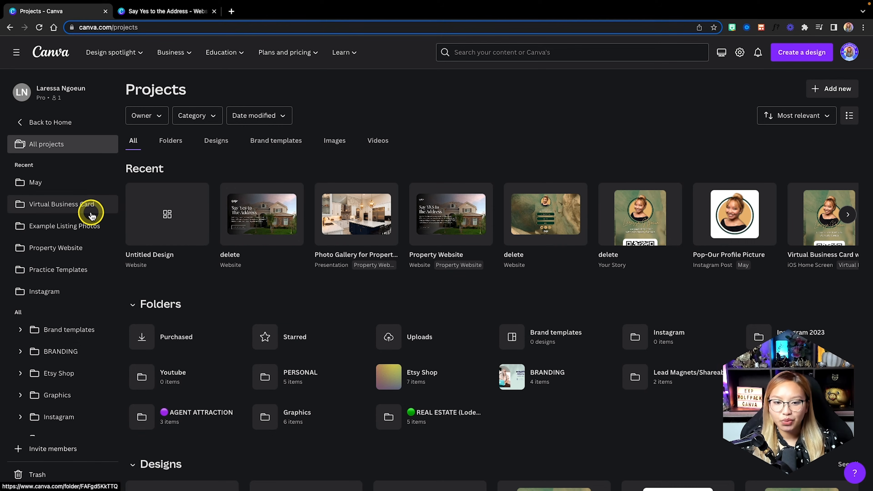
click(59, 122)
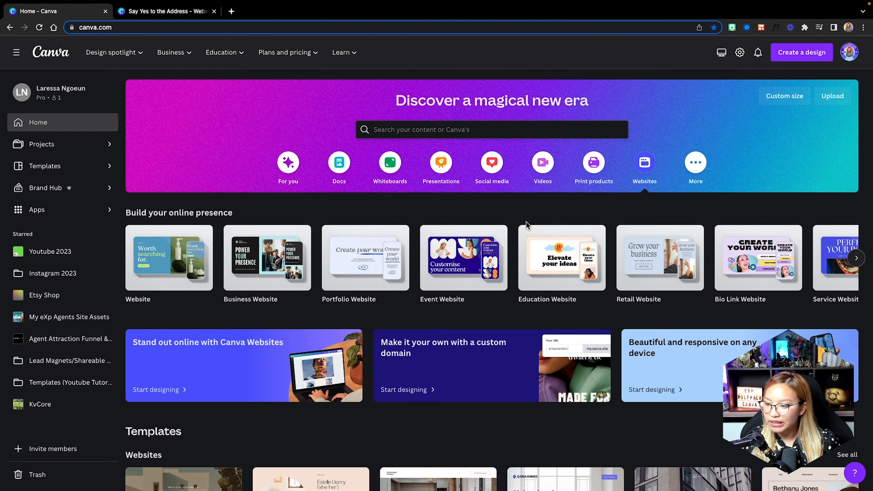
click(794, 52)
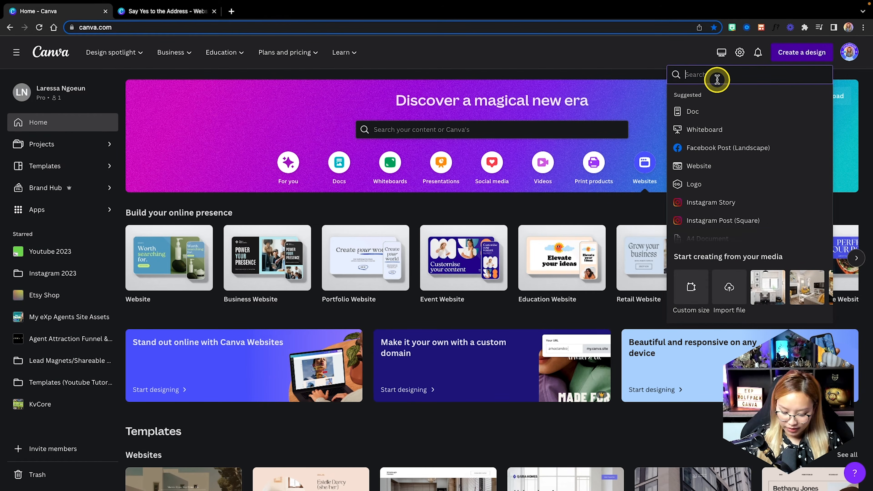
text(presentation)
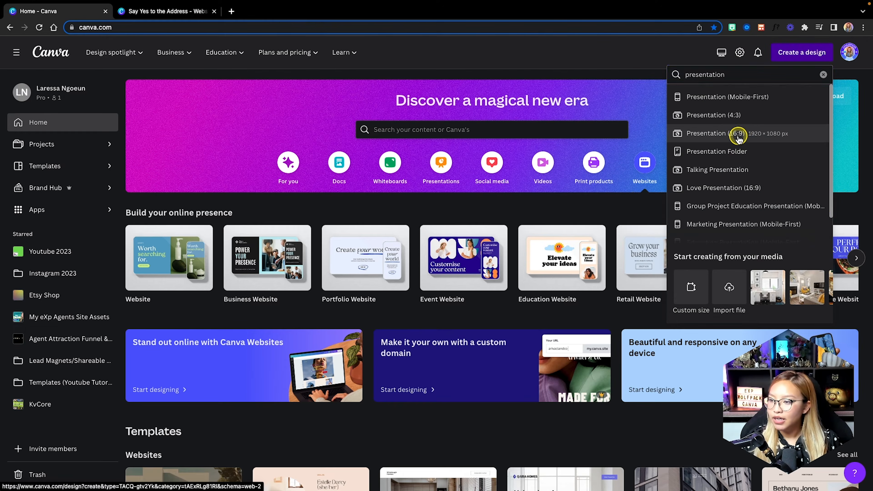
click(736, 134)
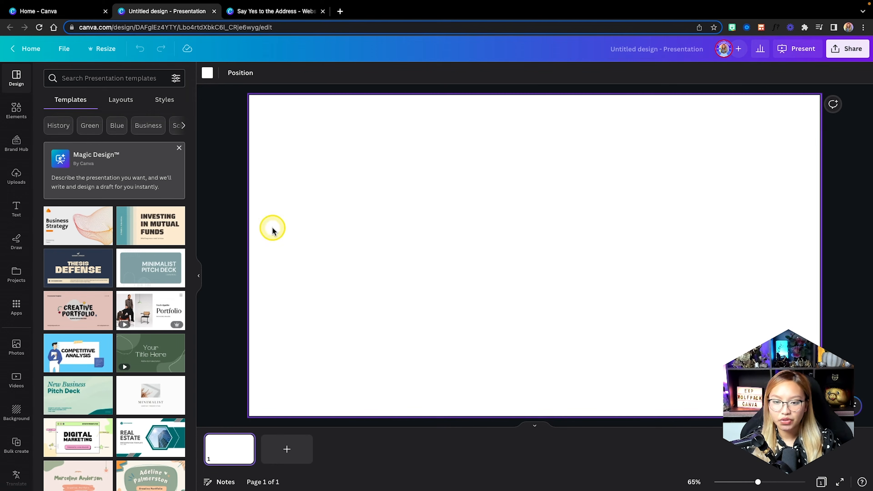
From Example Listing Photos, place the kitchen, bedroom and bathroom photos on pages 1–3.
scroll(94, 294, down, 2)
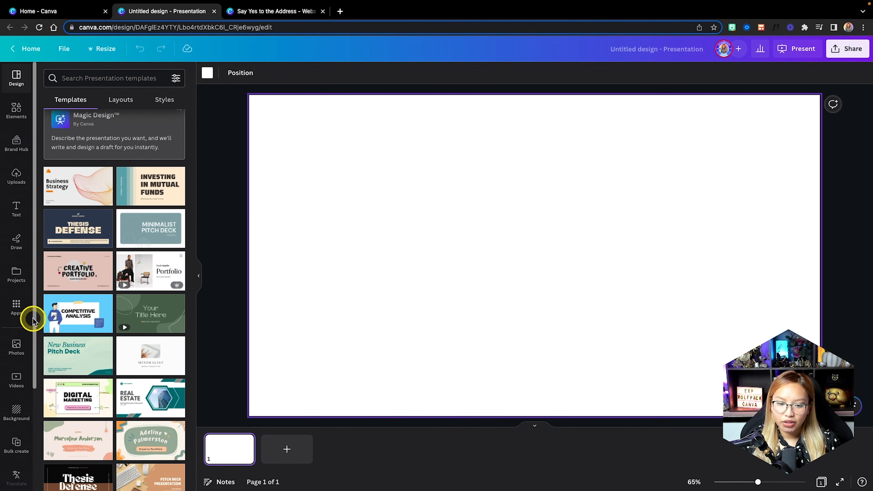
scroll(19, 321, down, 4)
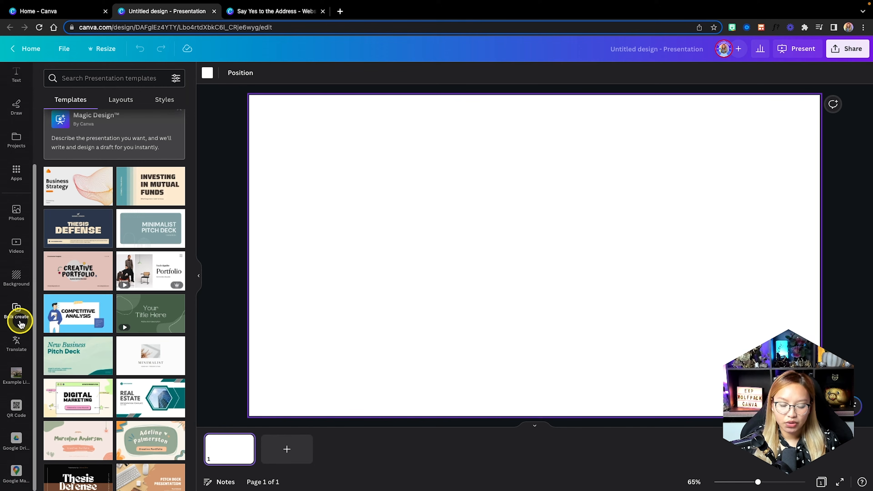
click(16, 375)
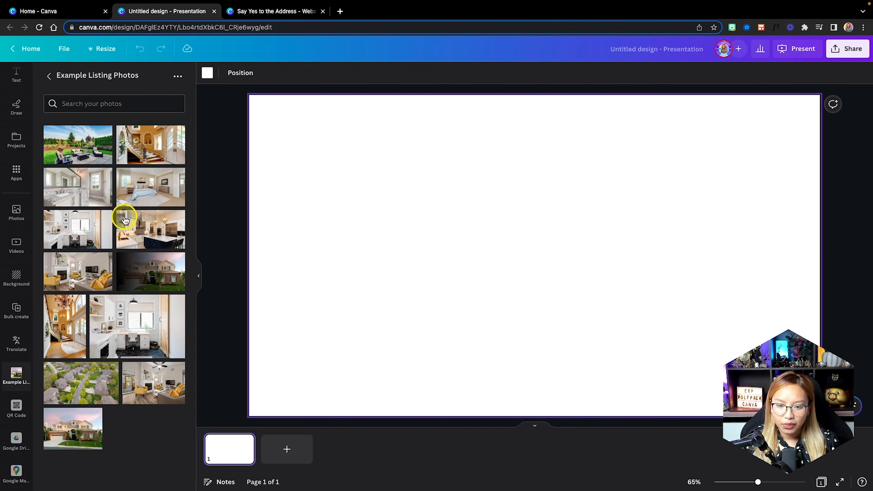
drag(127, 221, 270, 226)
click(286, 448)
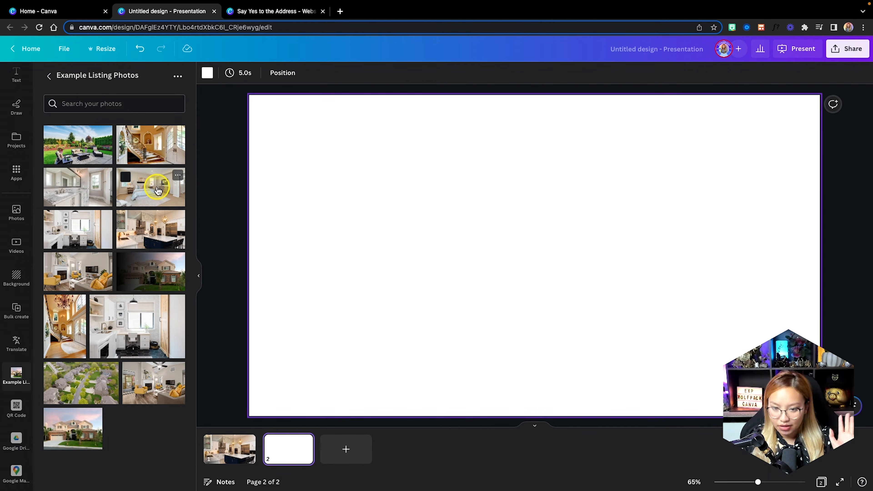
drag(142, 186, 288, 249)
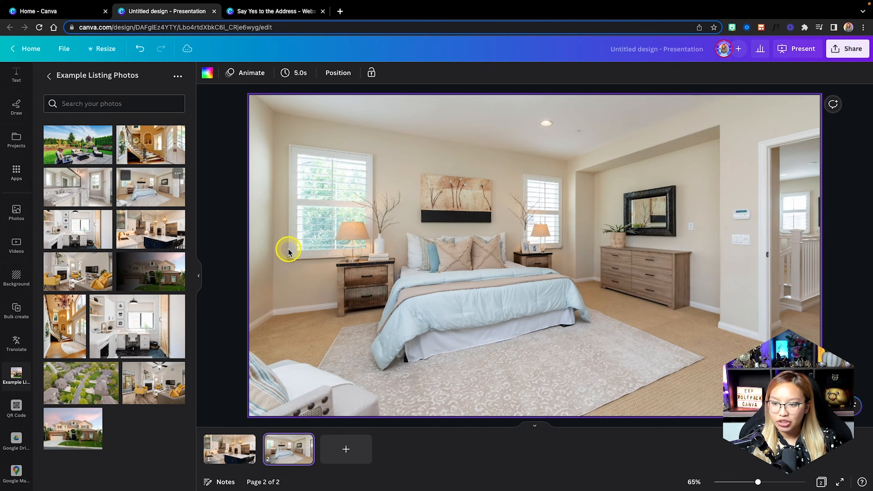
click(337, 455)
drag(96, 187, 259, 204)
Add pages 4–6 holding the office, living-room and garden photos.
click(404, 451)
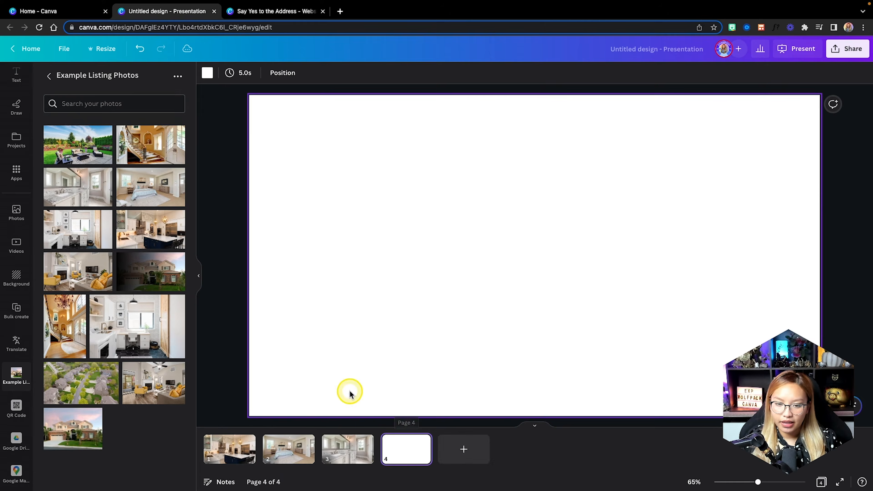
drag(80, 232, 262, 224)
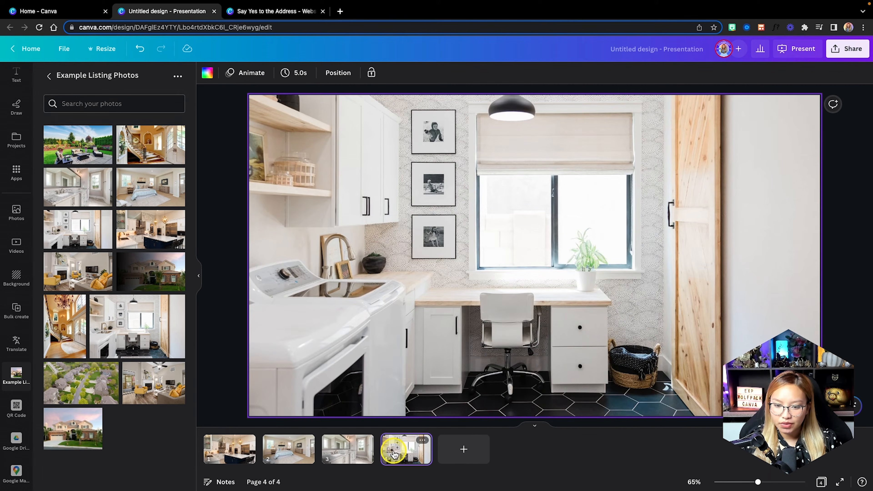
click(466, 450)
drag(77, 272, 268, 268)
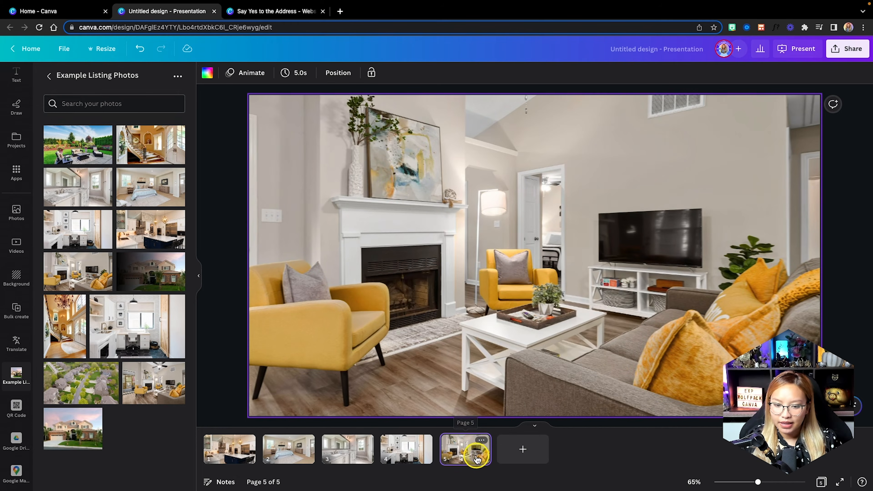
click(523, 459)
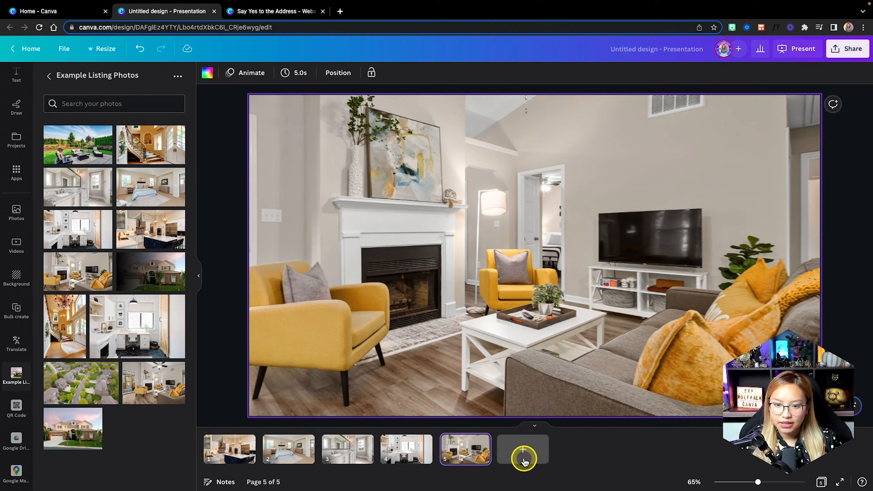
drag(85, 136, 302, 214)
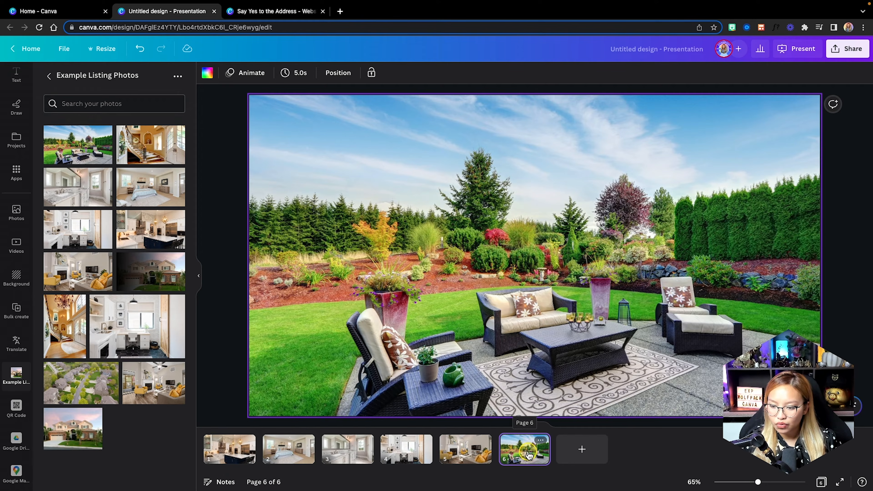
Reorder the pages so the living room is second and the garden page is last.
drag(522, 456, 278, 449)
drag(335, 449, 544, 456)
drag(344, 451, 546, 451)
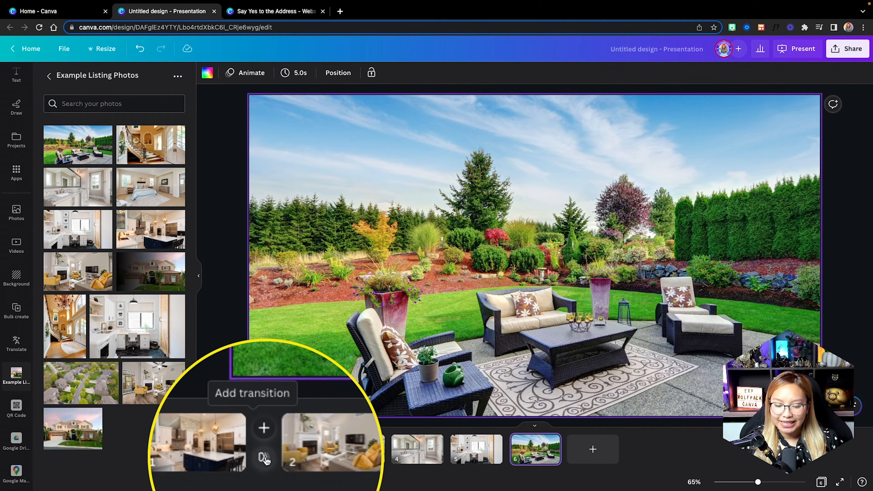
Preview the Dissolve, Circle Wipe, Color Wipe, Line Wipe and Chop transitions between pages 1 and 2.
click(264, 458)
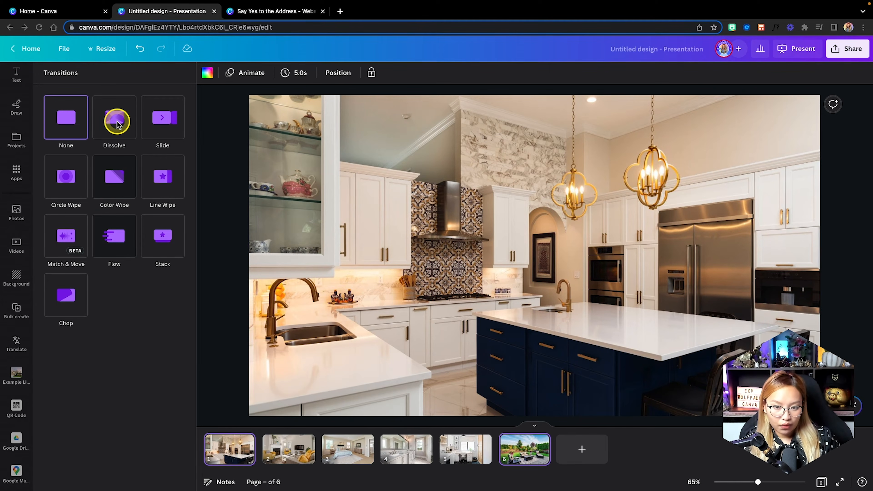
click(117, 124)
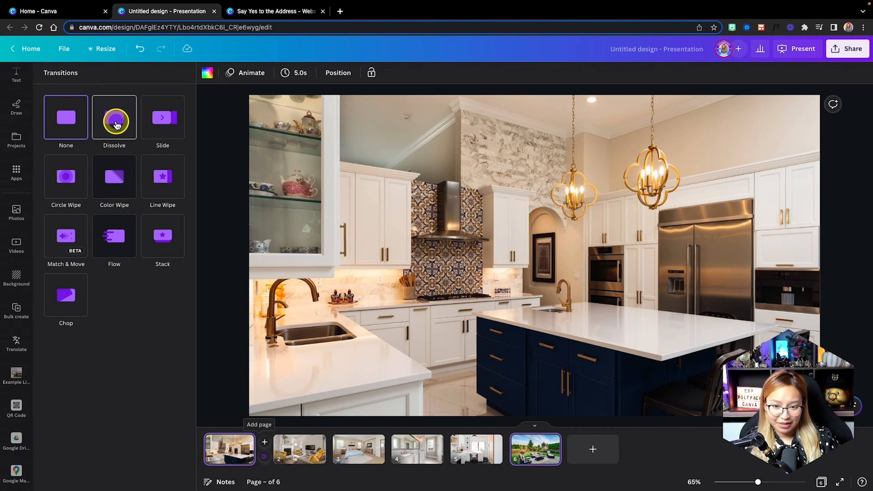
click(116, 125)
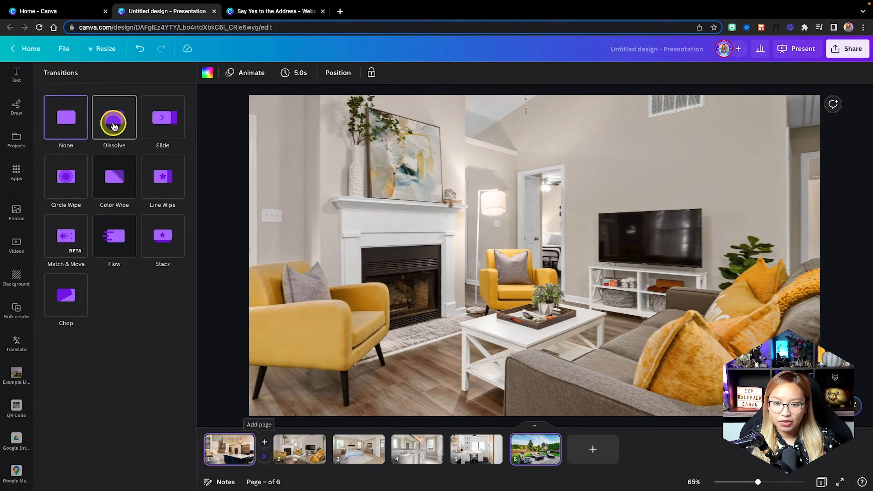
click(62, 124)
click(74, 174)
click(123, 174)
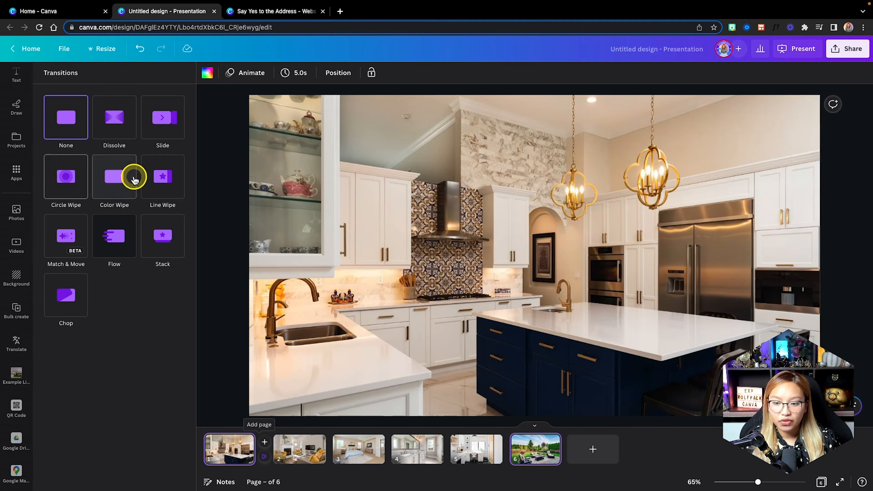
click(174, 179)
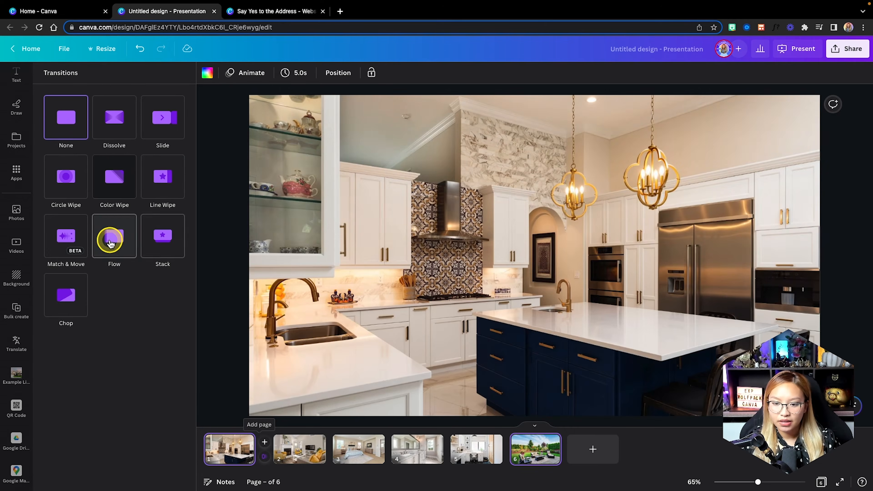
click(58, 285)
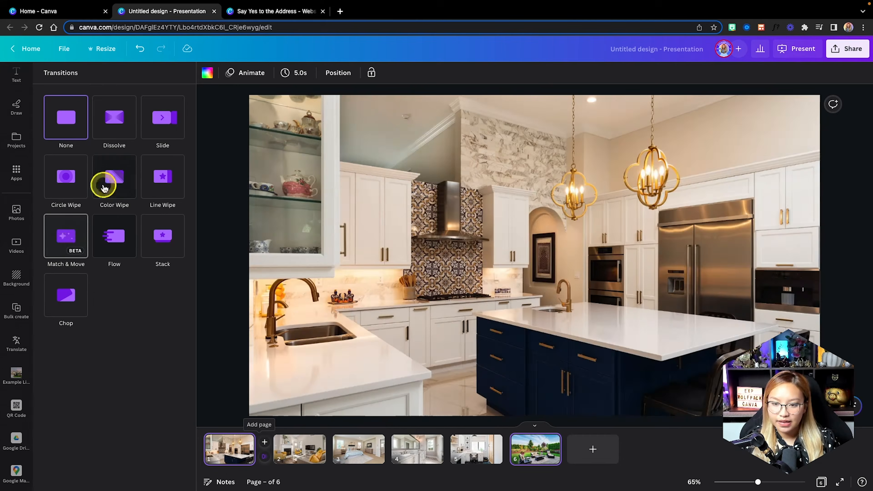
click(111, 128)
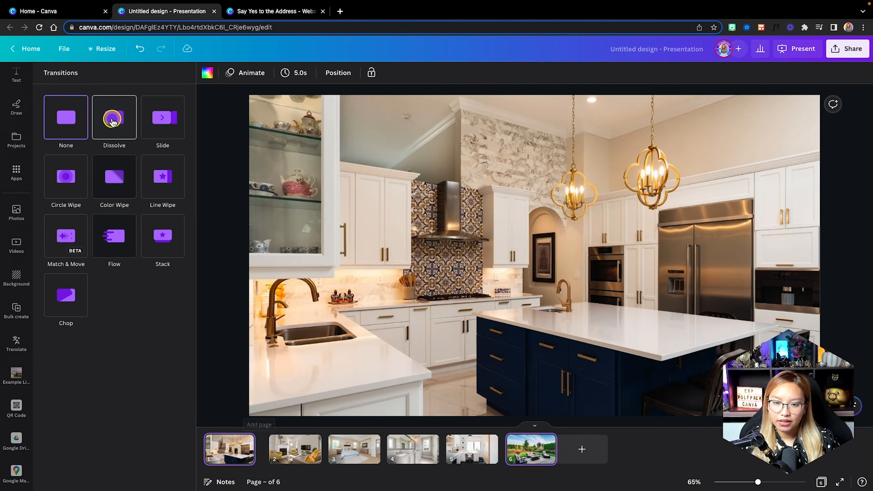
Choose Dissolve at 0.7 seconds and apply it between all pages.
click(112, 124)
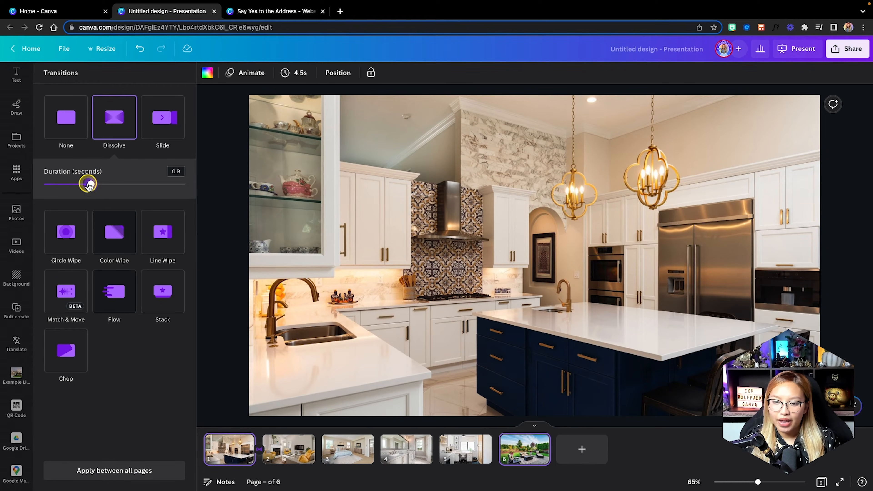
drag(89, 184, 84, 185)
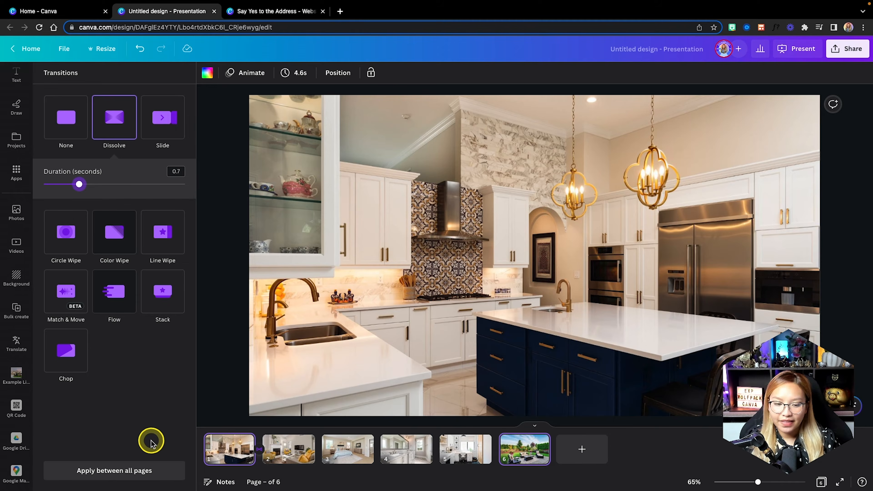
click(122, 476)
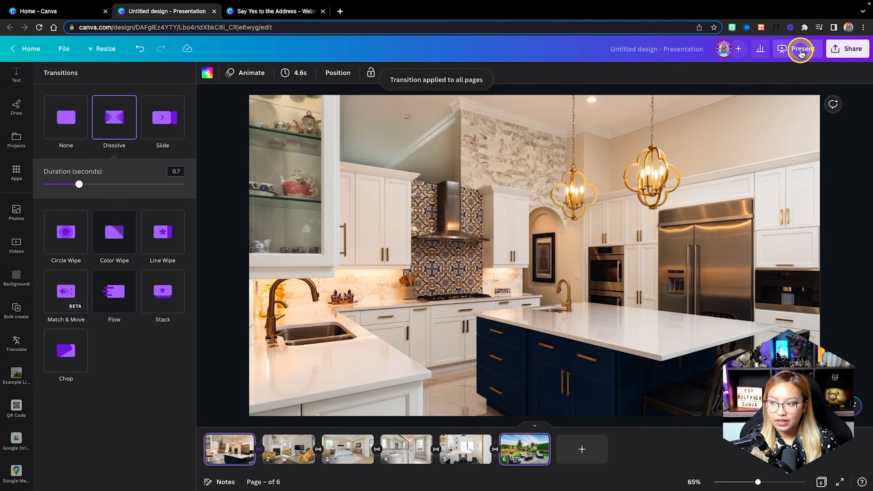
Present the slideshow full screen, advance through all six slides, then exit full screen.
click(790, 50)
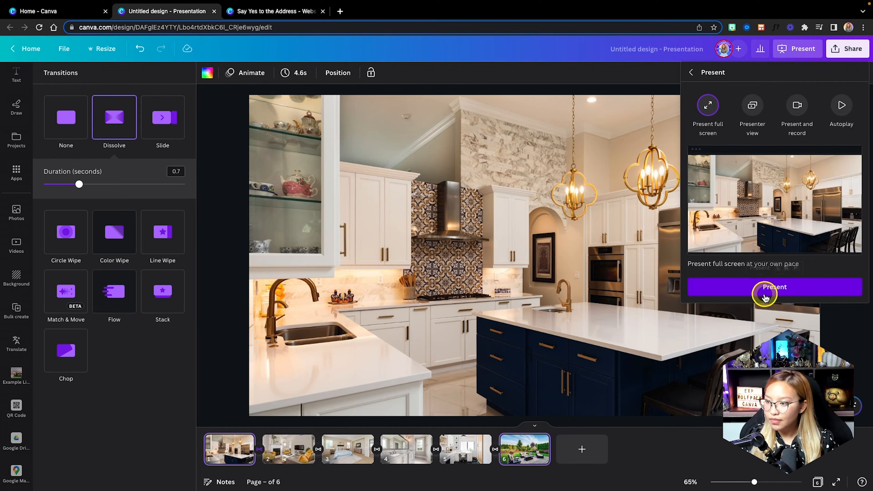
click(764, 295)
click(786, 294)
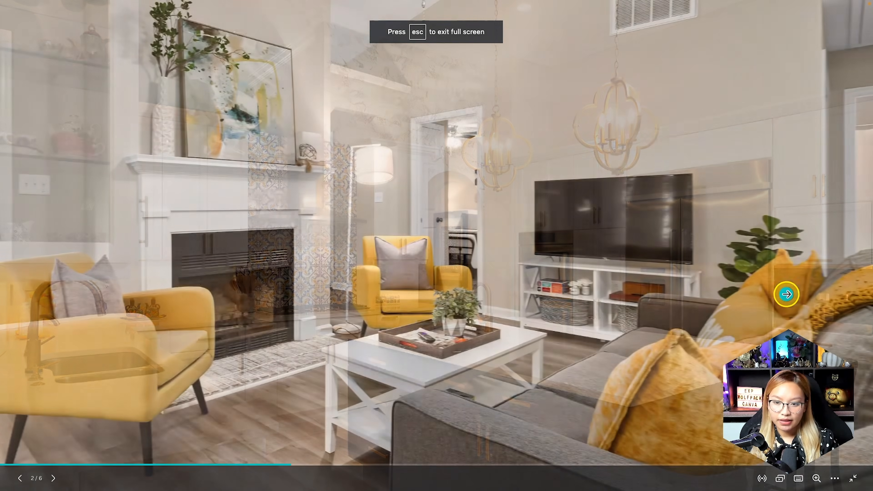
click(786, 294)
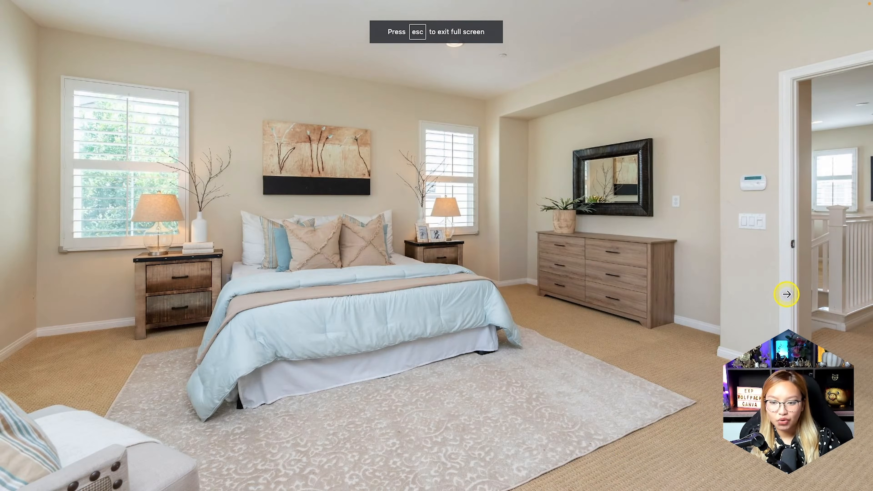
click(786, 293)
click(786, 294)
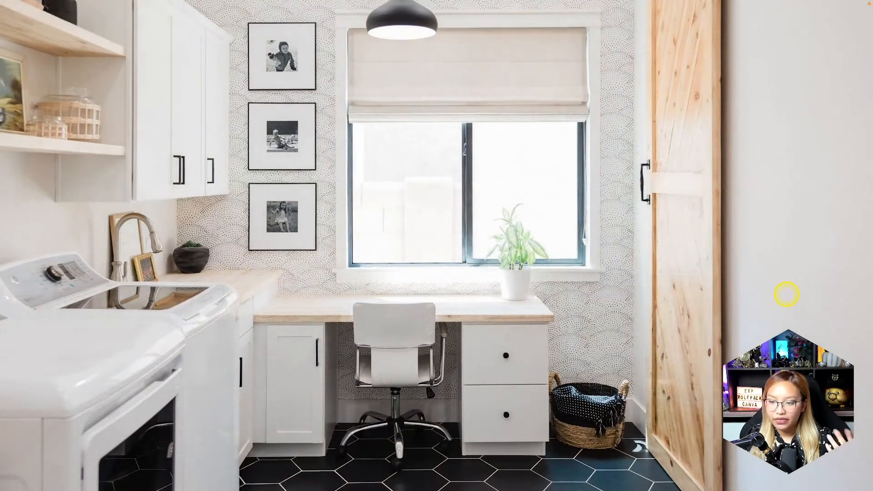
click(786, 294)
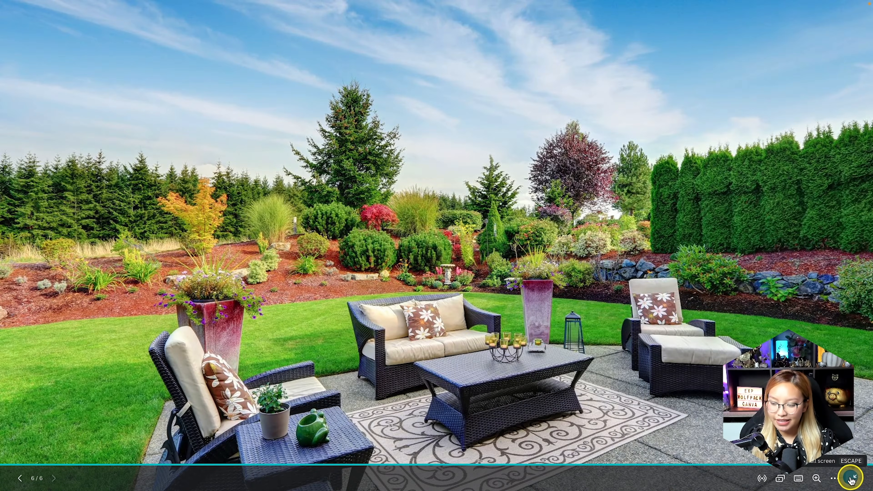
click(851, 479)
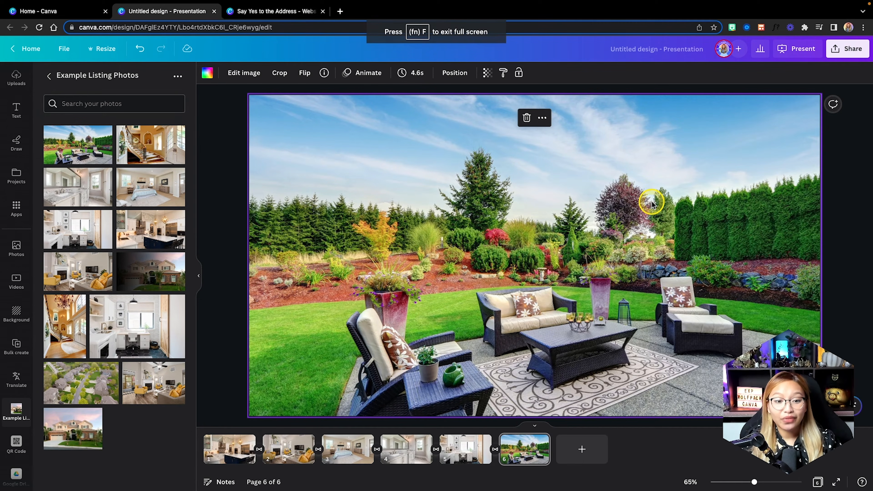
Create the presentation's embed links, copy the smart embed link, and return to the Say Yes to the Address design.
click(844, 49)
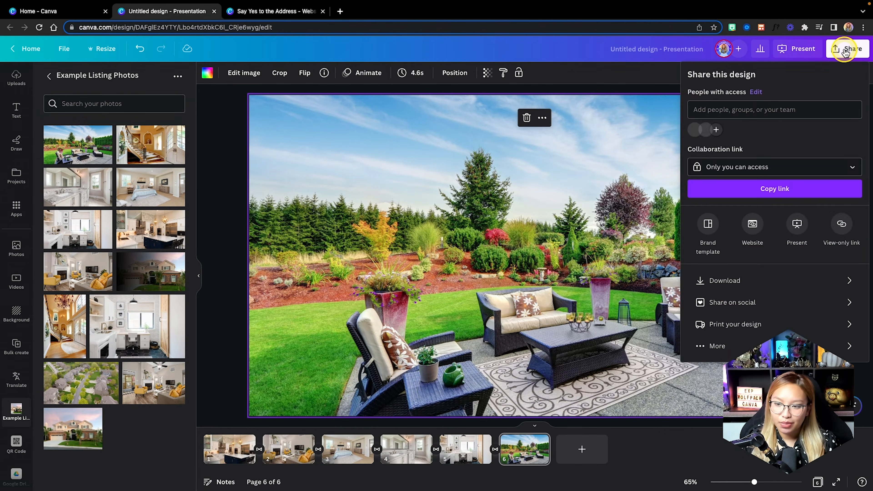
click(721, 345)
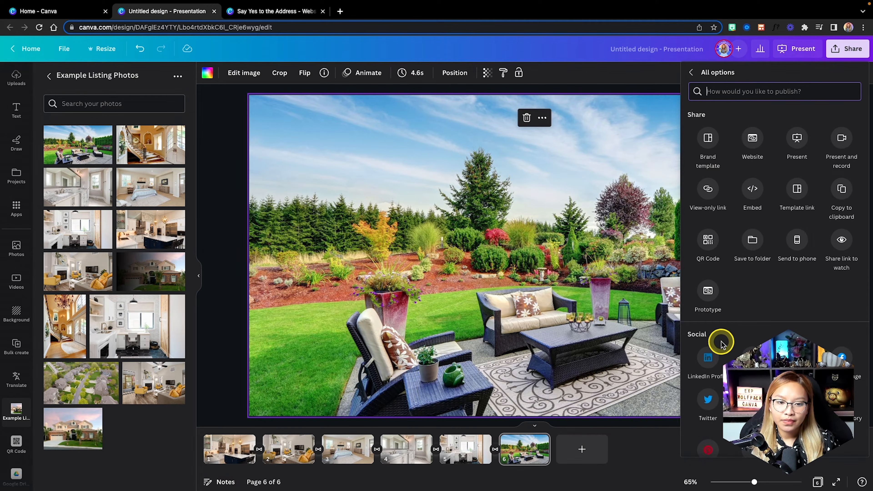
click(752, 192)
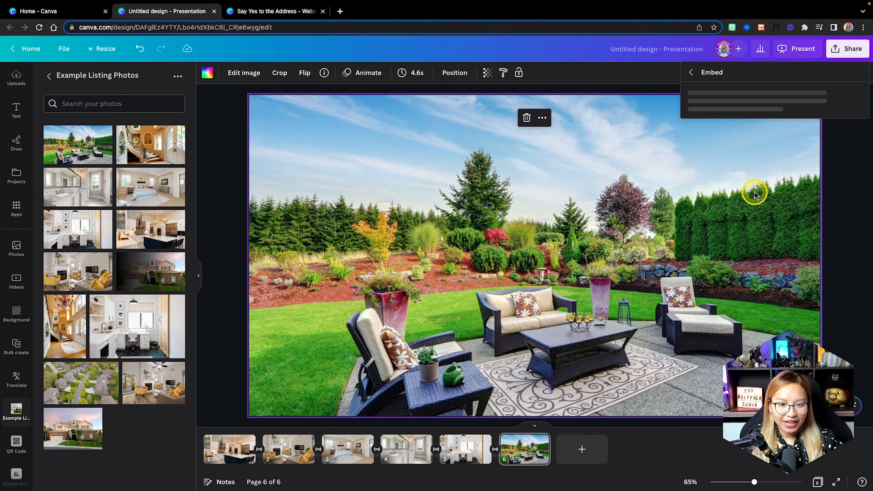
click(776, 124)
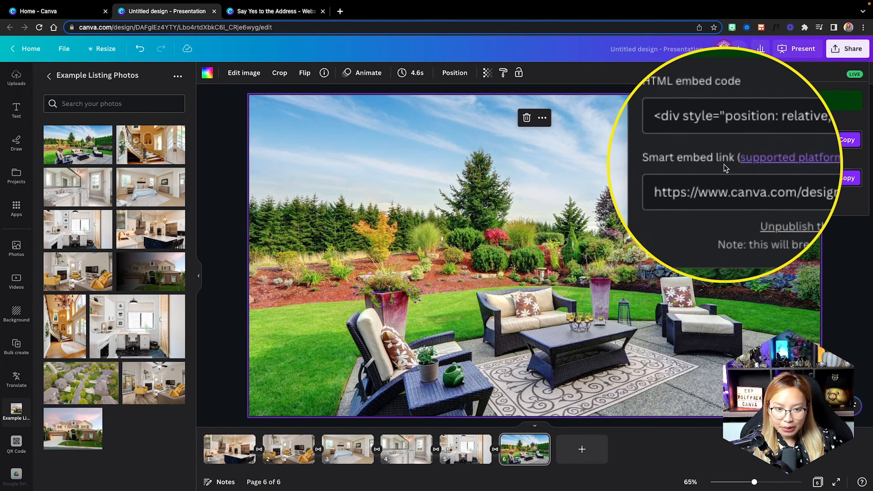
click(846, 179)
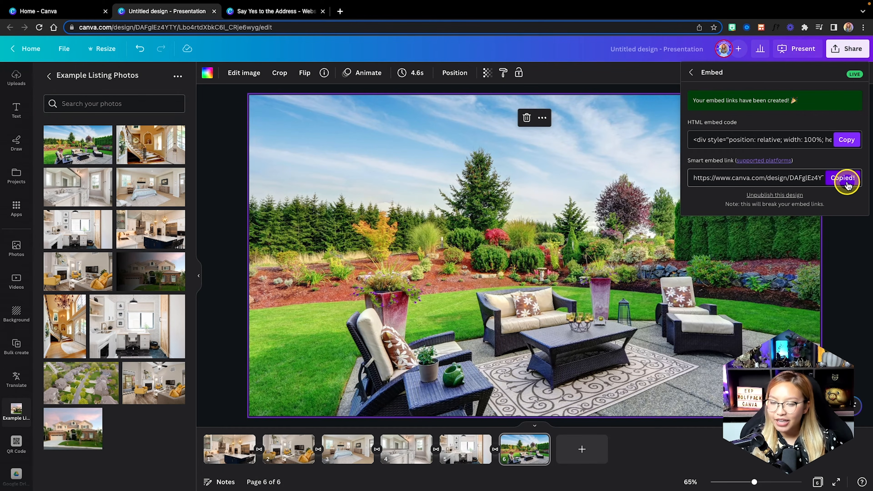
click(284, 13)
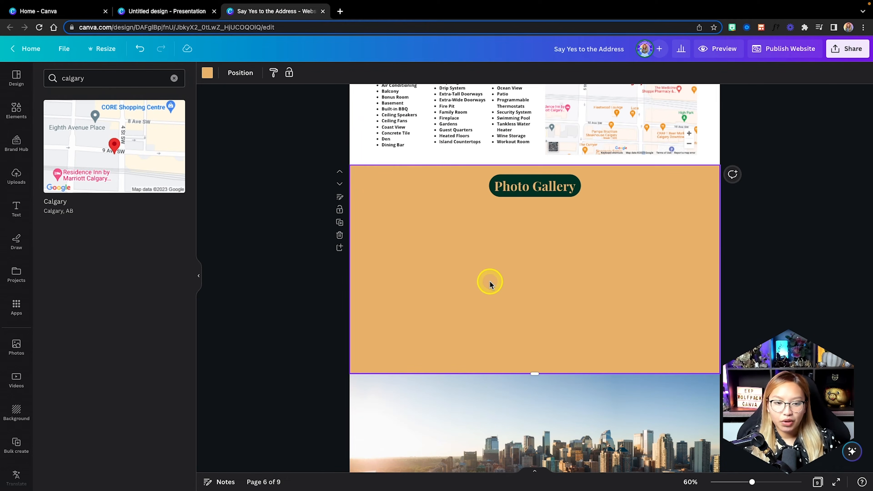
Paste the slideshow embed into the Photo Gallery section, then enlarge and centre it.
click(515, 263)
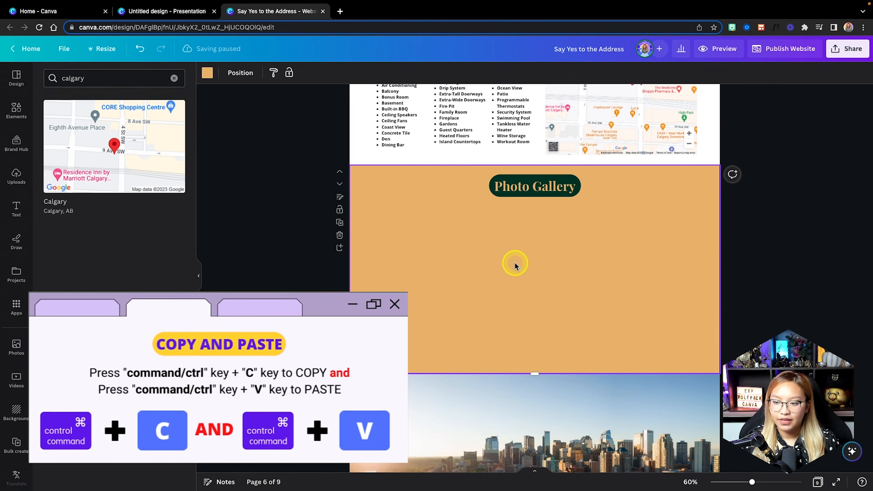
key(ctrl+v)
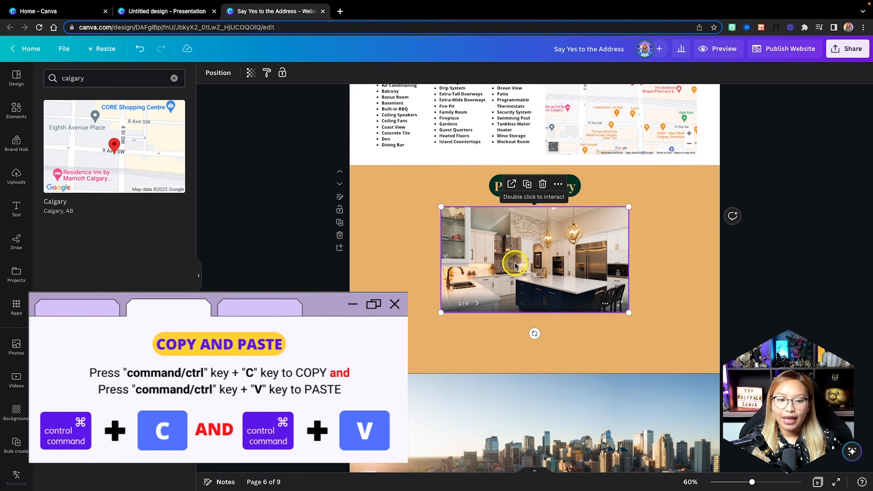
drag(514, 264, 444, 260)
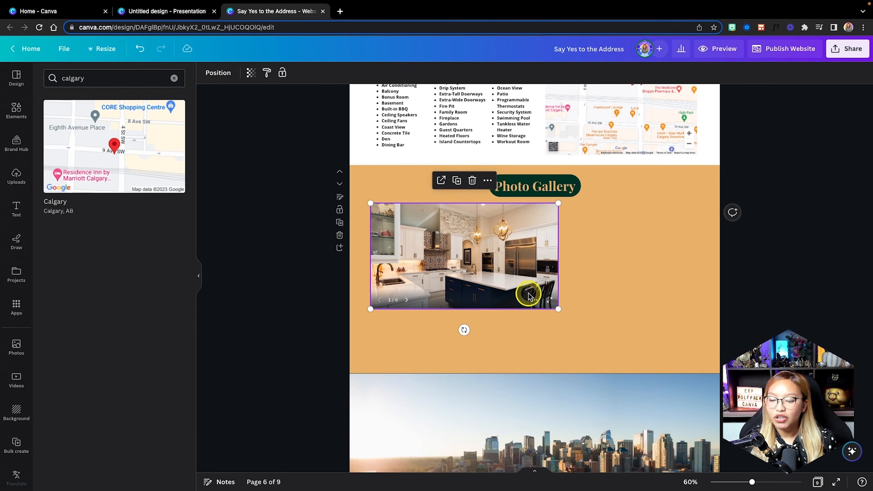
drag(558, 310, 656, 337)
drag(683, 343, 679, 337)
drag(594, 314, 612, 312)
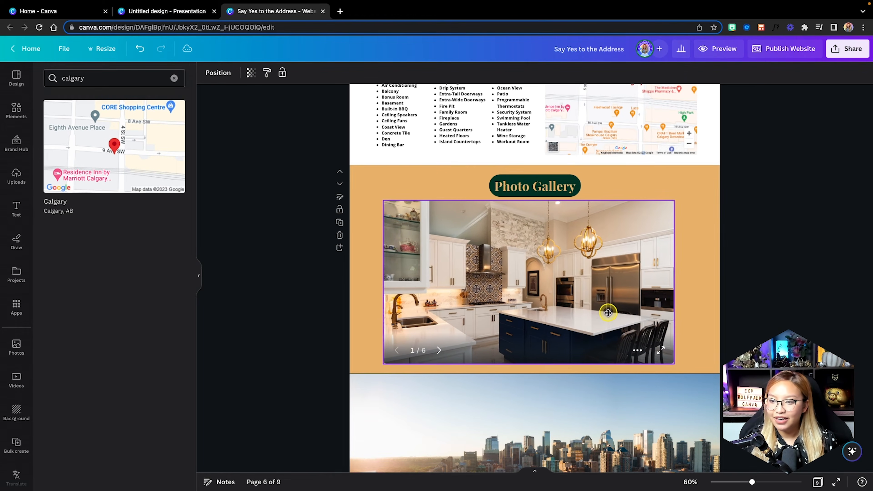
Lengthen the Photo Gallery section and widen the slideshow to fill the section.
click(707, 323)
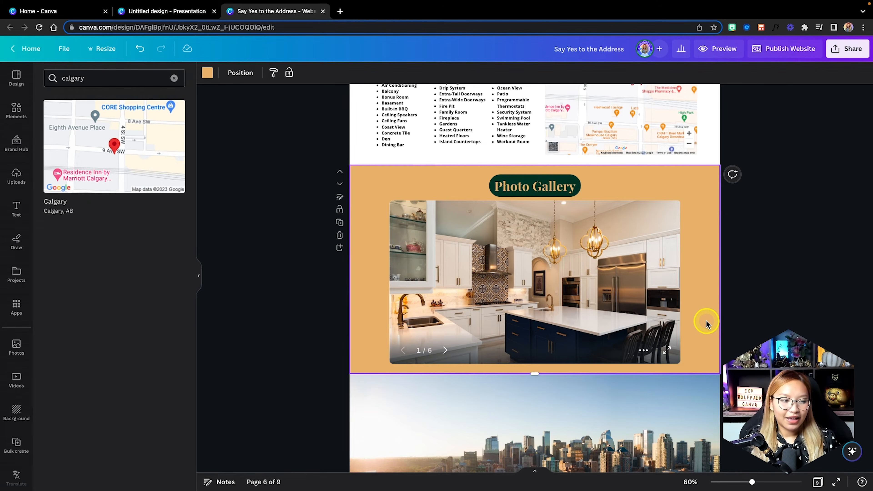
scroll(706, 323, down, 1)
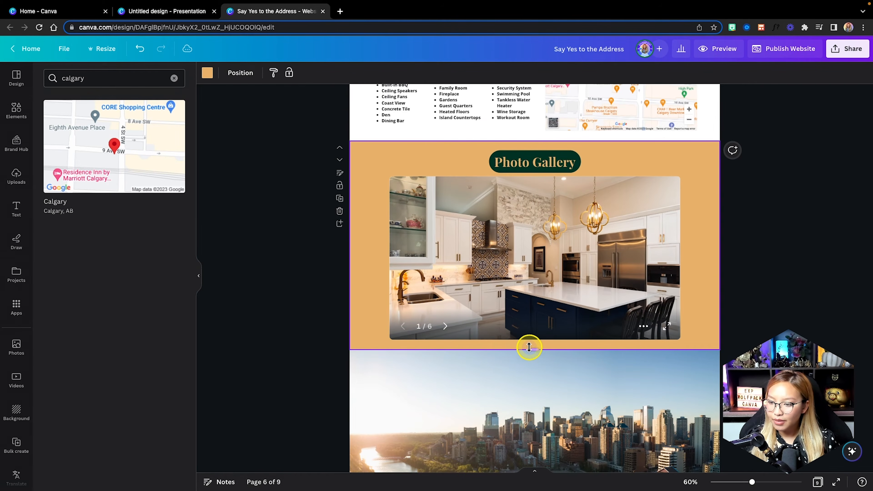
drag(529, 347, 526, 369)
drag(473, 286, 443, 282)
drag(649, 336, 674, 330)
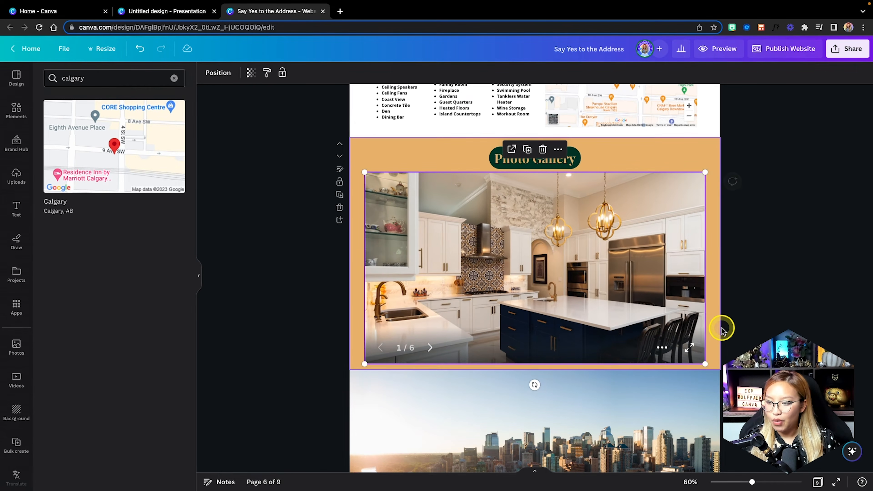
click(719, 337)
drag(536, 371, 535, 376)
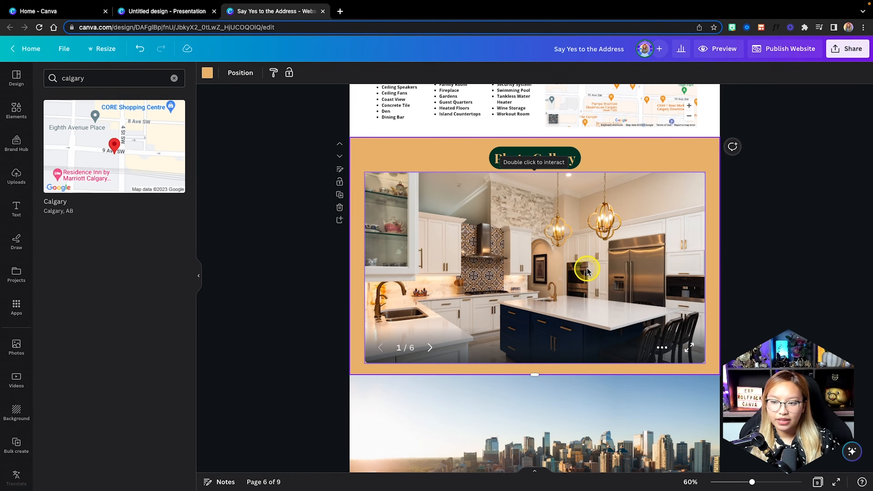
Advance the embedded gallery through its photos up to the laundry room shot.
click(534, 266)
click(431, 347)
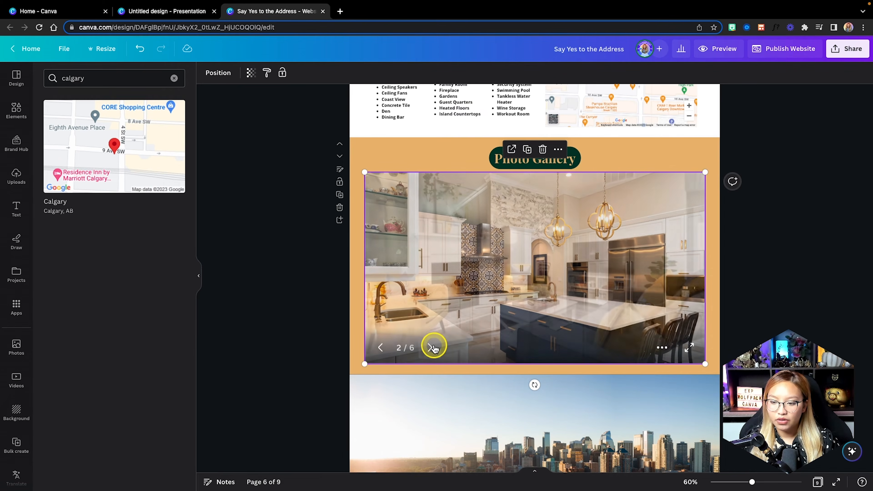
click(431, 347)
click(431, 348)
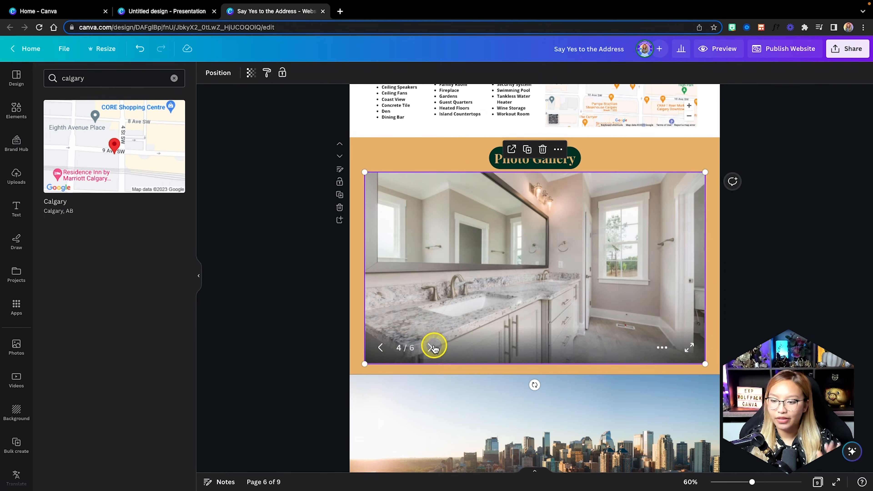
click(431, 347)
Scroll around the page to review the gallery section and the Calgary skyline section below.
click(713, 312)
scroll(713, 312, down, 2)
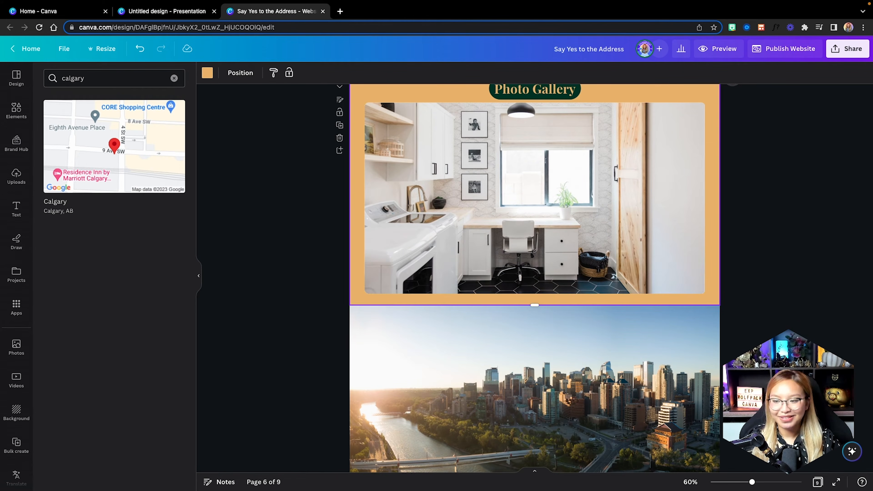
scroll(375, 189, up, 4)
scroll(375, 187, down, 5)
scroll(375, 187, down, 3)
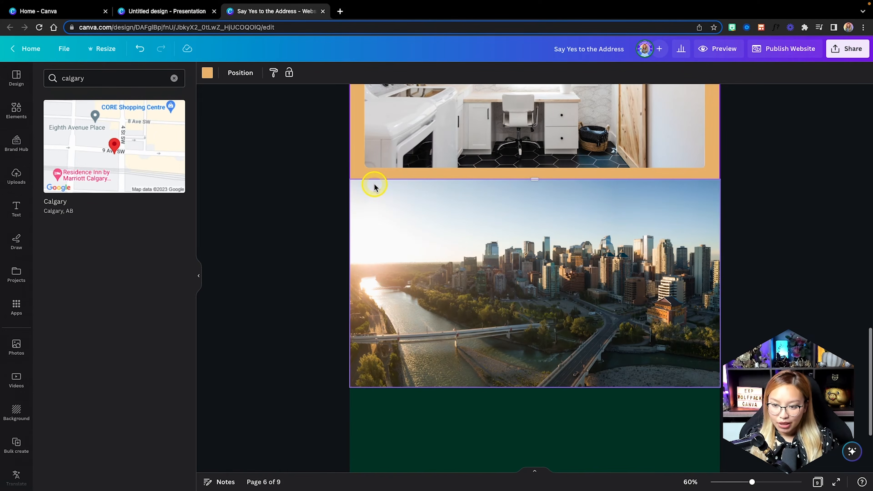
click(411, 301)
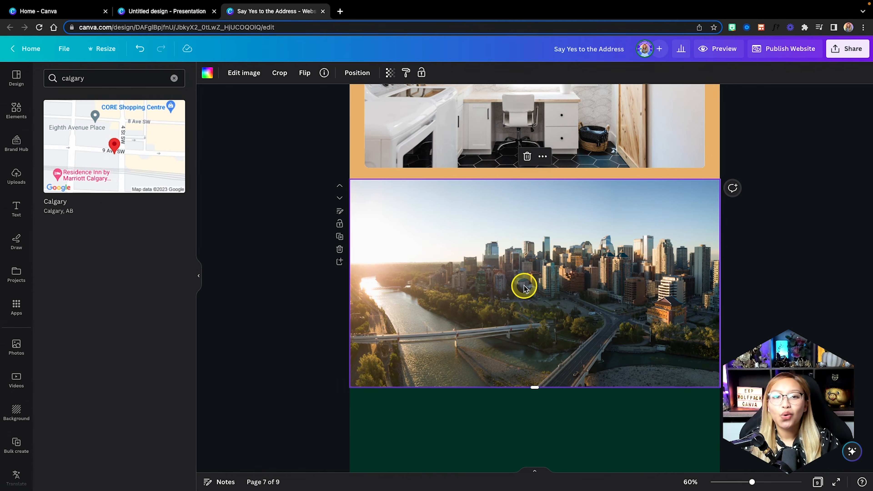
scroll(523, 288, up, 8)
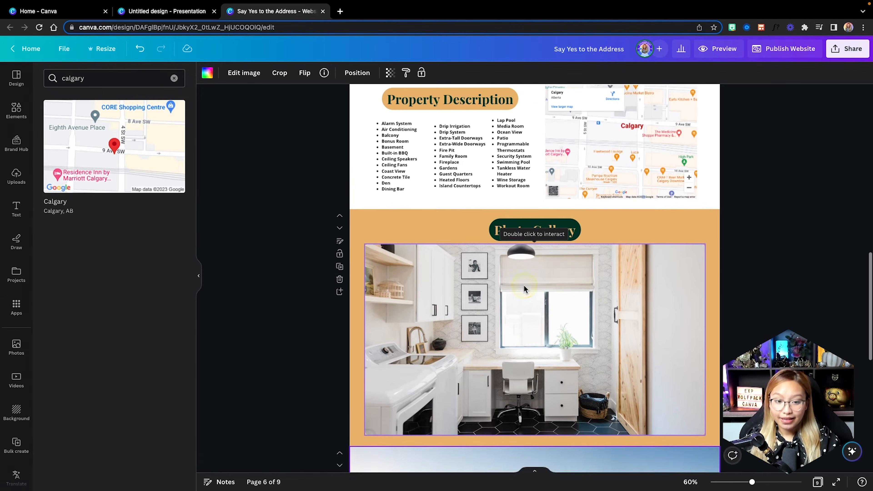
scroll(523, 289, up, 3)
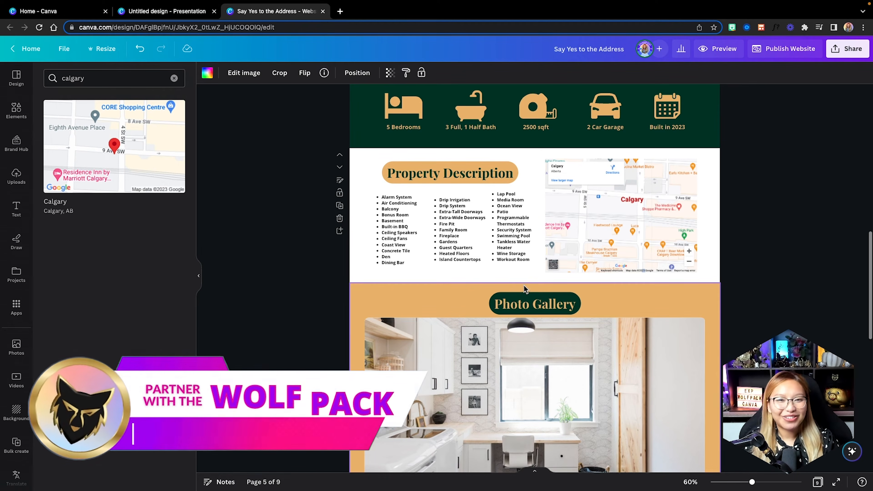
scroll(524, 287, down, 1)
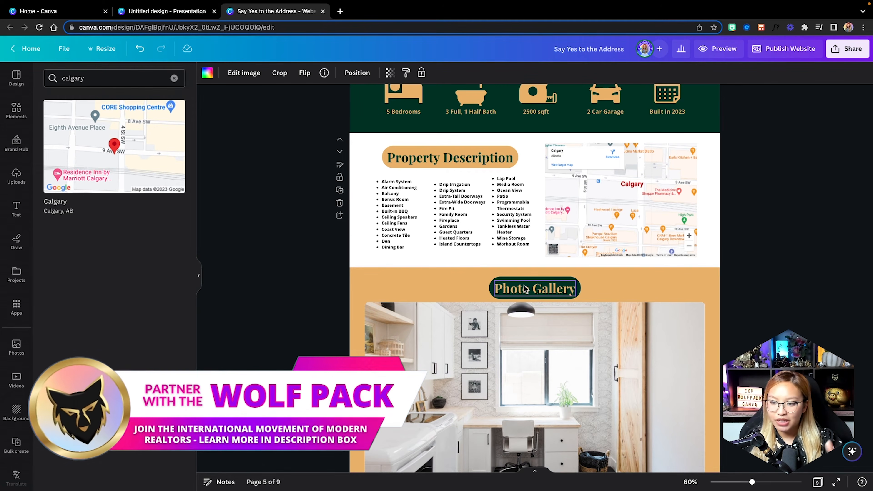
scroll(523, 287, down, 2)
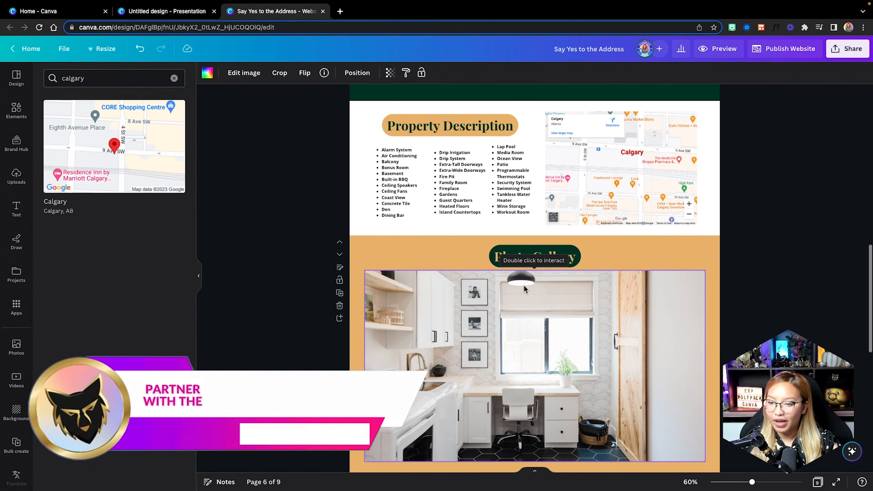
scroll(523, 285, up, 1)
scroll(523, 285, down, 1)
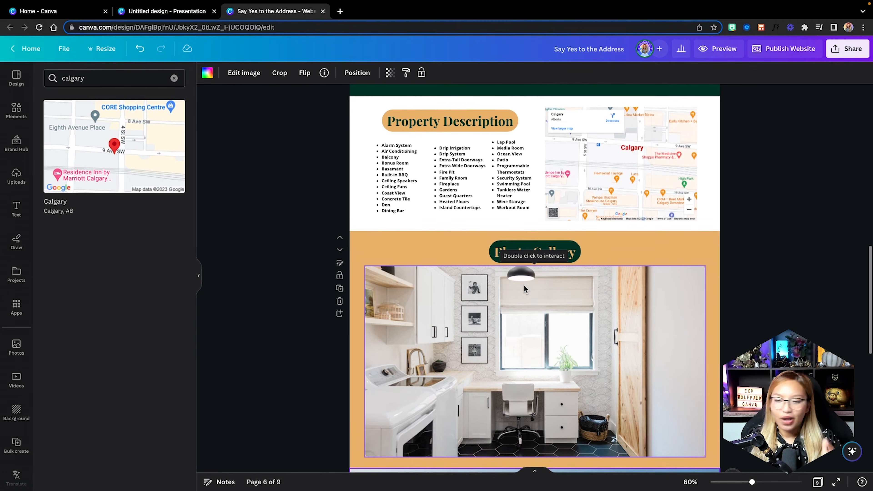
click(472, 231)
scroll(472, 232, down, 5)
scroll(471, 232, up, 4)
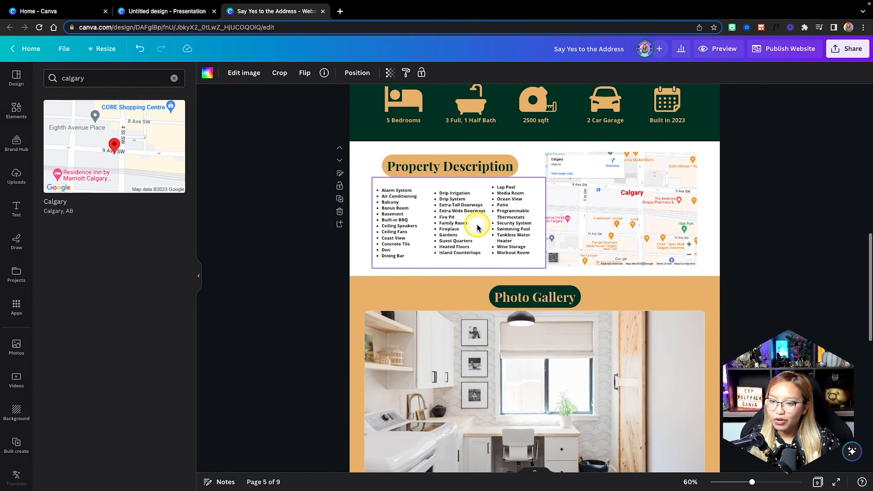
Copy the Property Description heading onto the Calgary skyline section and centre it.
click(443, 167)
key(ctrl+c)
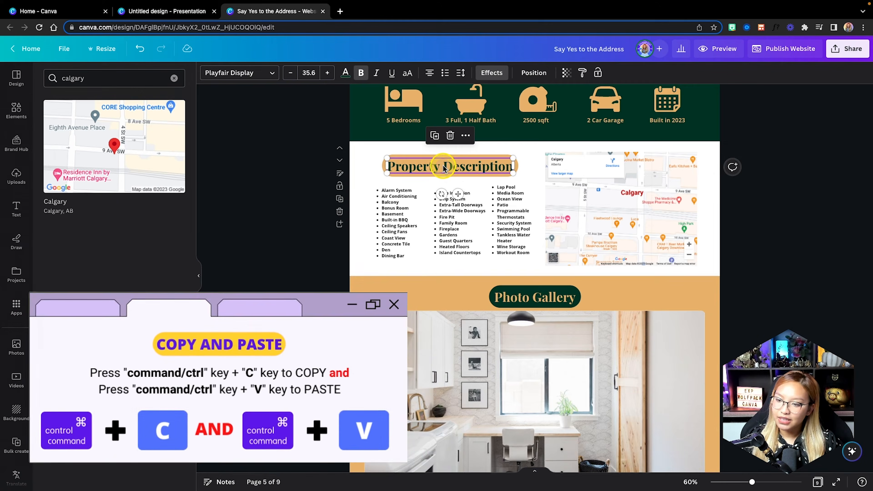
scroll(443, 168, down, 8)
click(512, 266)
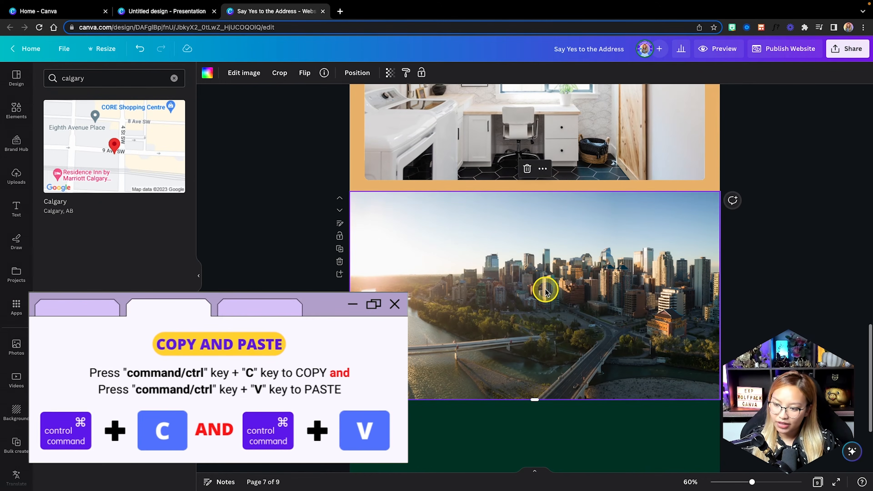
key(ctrl+v)
drag(447, 216, 535, 215)
Retitle the pasted heading 'Virtual Tour' and centre it near the section top.
click(537, 215)
double_click(537, 216)
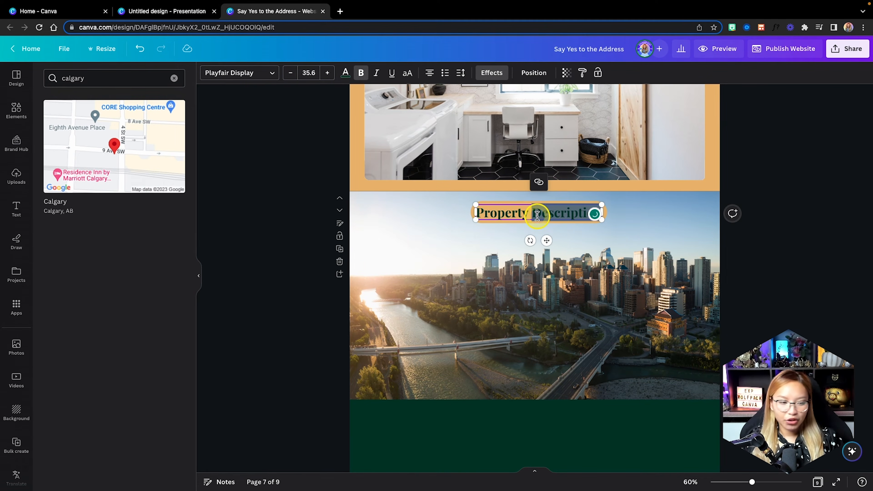
triple_click(509, 214)
text(Virtual)
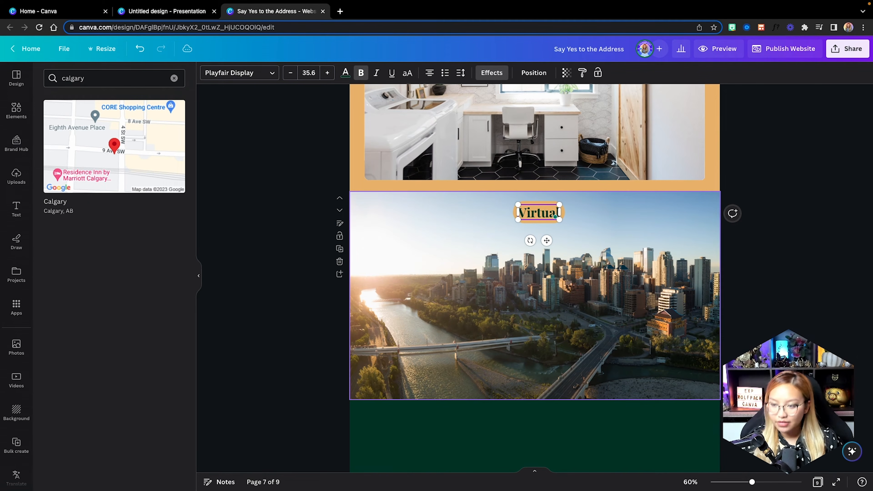
text( Tour)
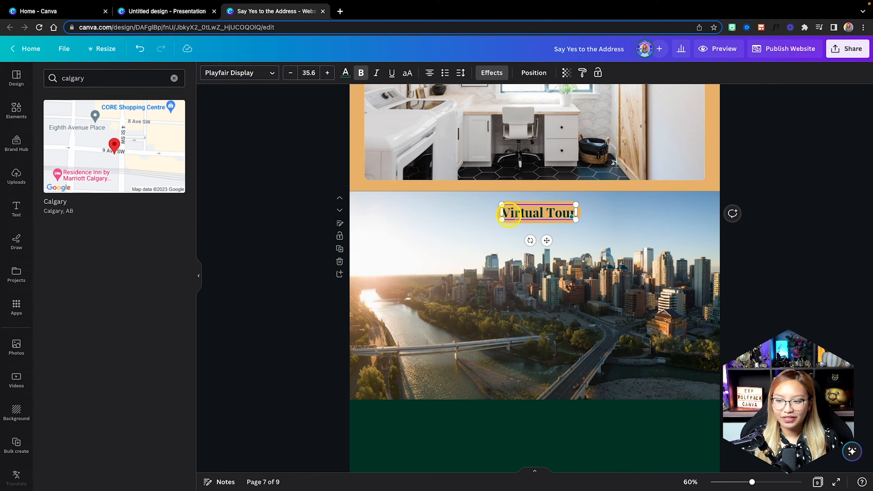
click(786, 282)
drag(565, 212, 557, 209)
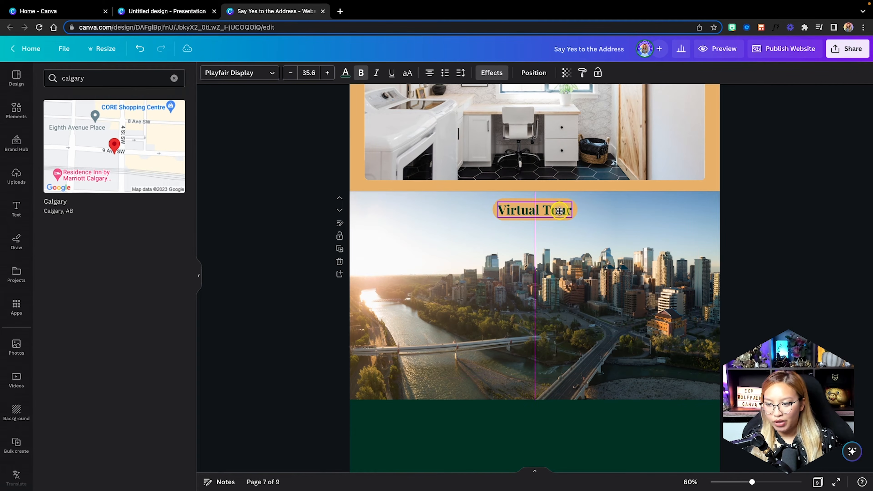
click(631, 298)
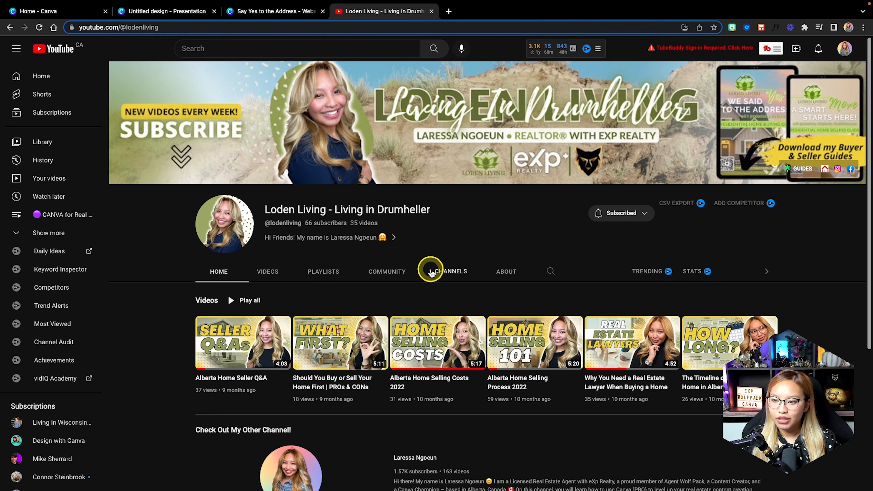
Copy the Alberta Home Seller Q&A video's share link from the channel's Videos list, then return to Canva.
scroll(666, 275, down, 2)
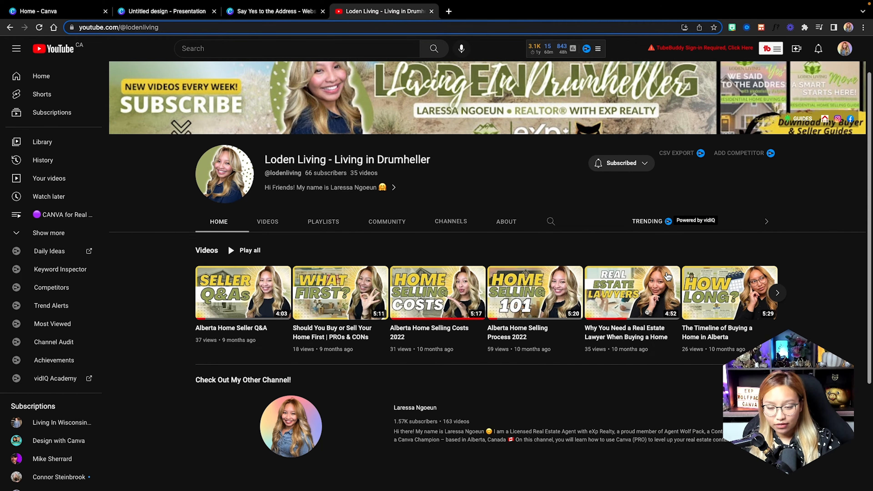
click(267, 221)
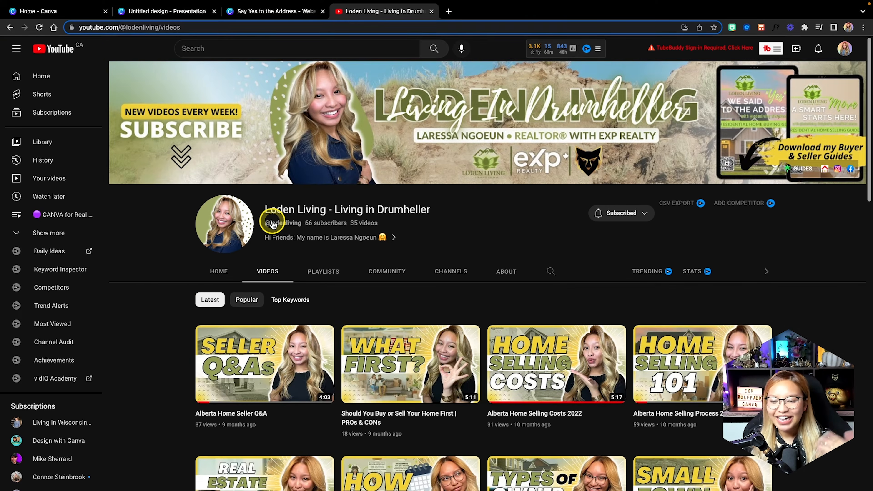
scroll(273, 224, down, 4)
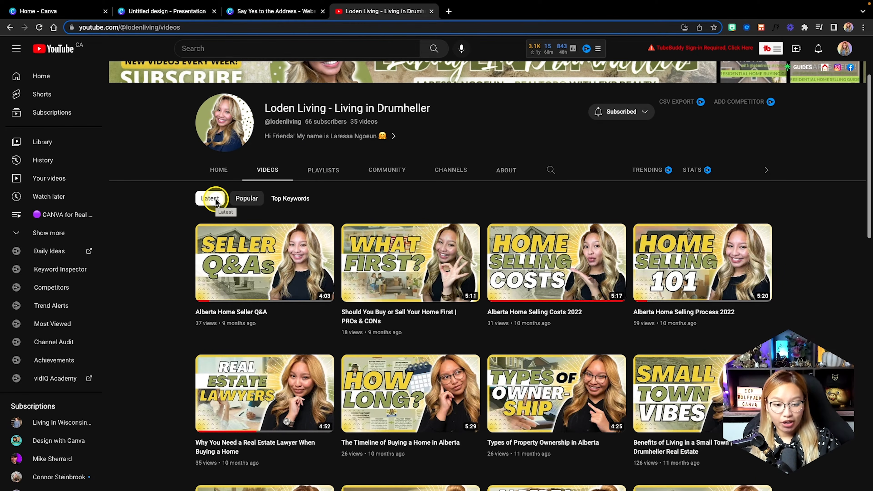
mouse_move(292, 325)
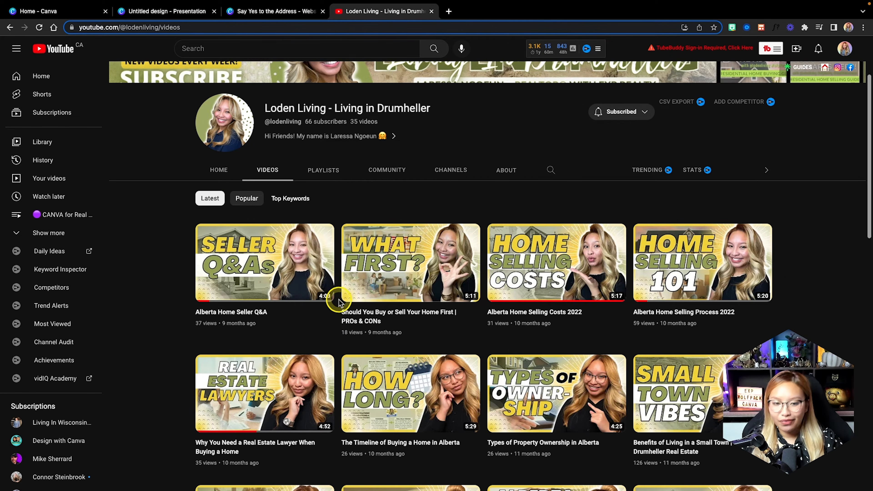
click(330, 314)
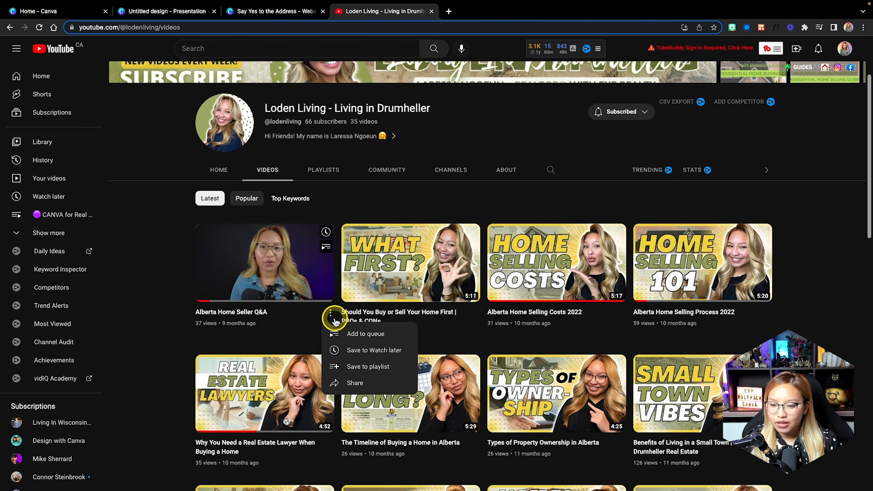
click(361, 379)
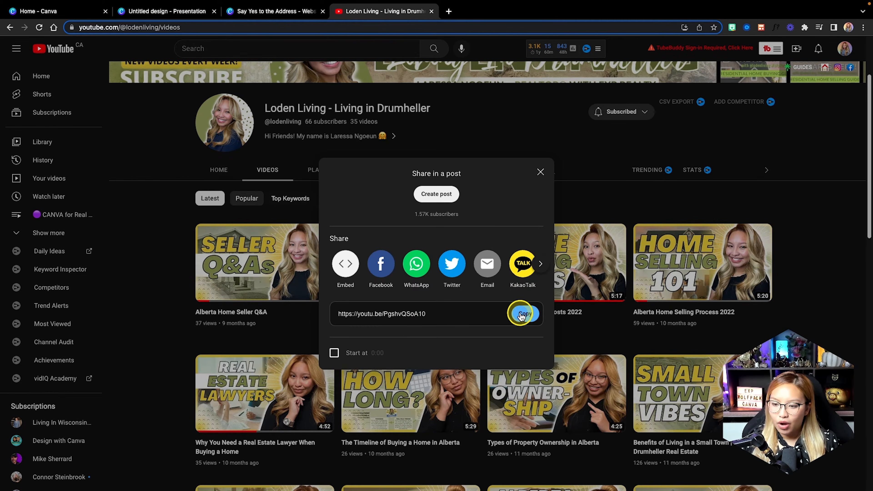
click(522, 312)
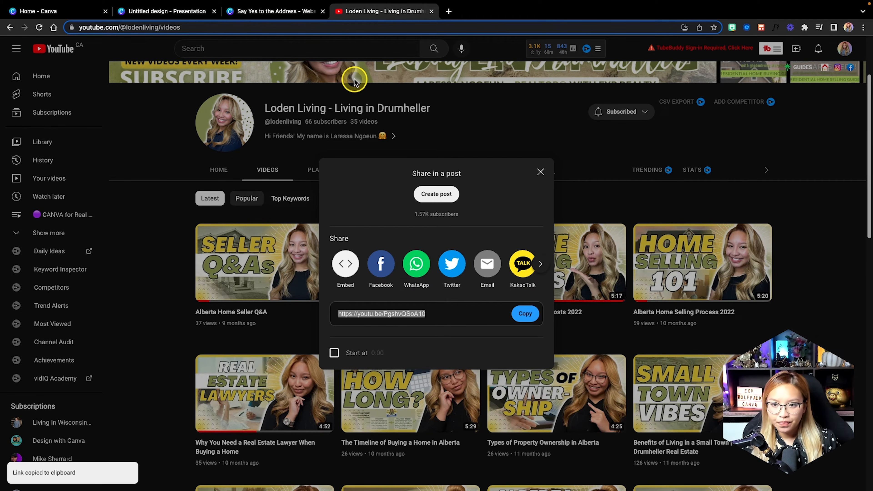
click(254, 11)
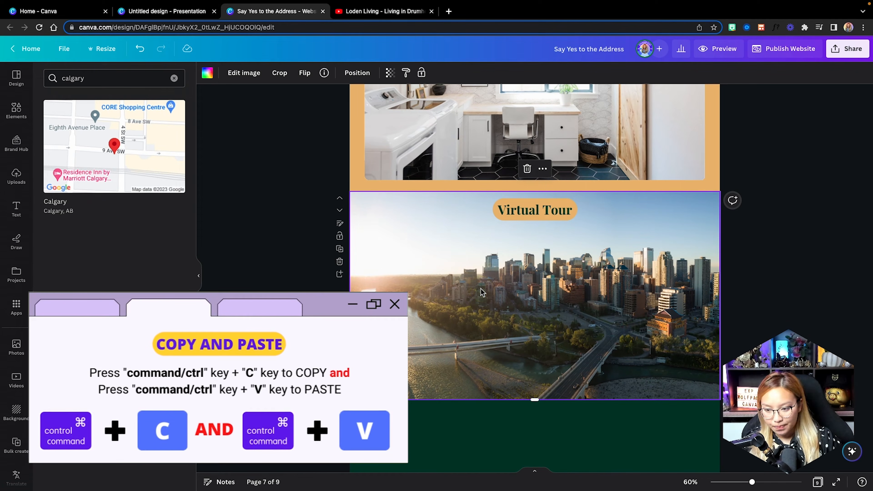
Embed the Alberta Home Seller Q&A YouTube video by pasting its link into the YouTube app search.
key(ctrl+v)
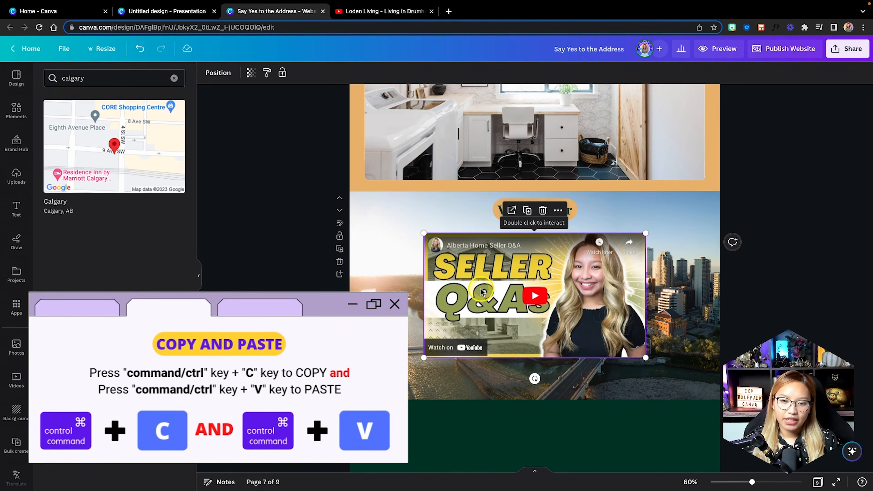
click(16, 306)
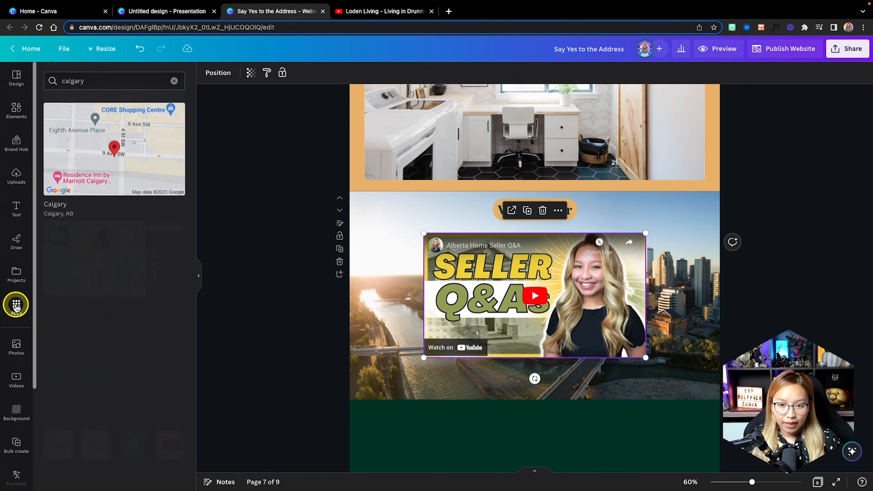
scroll(169, 399, down, 3)
click(170, 389)
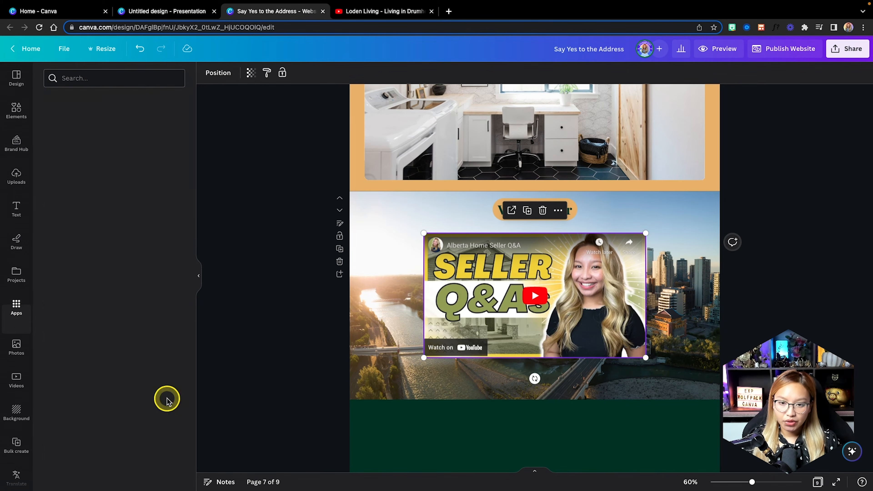
click(77, 77)
key(ctrl+v)
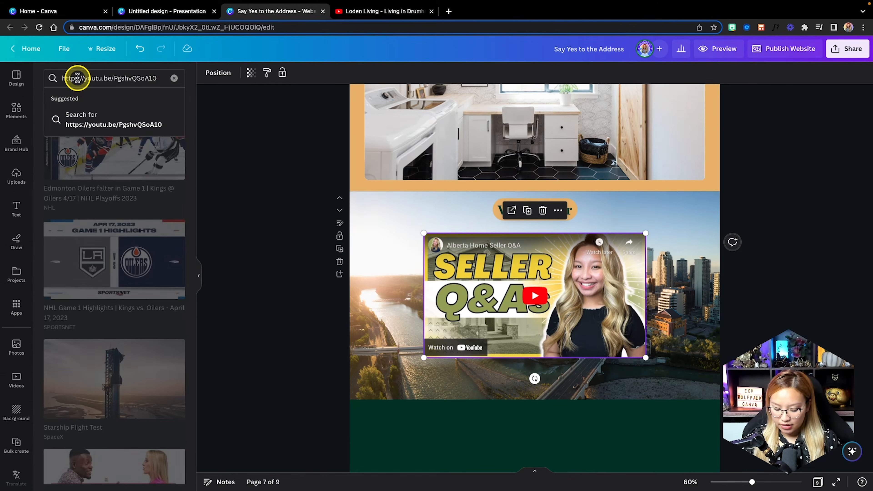
key(Return)
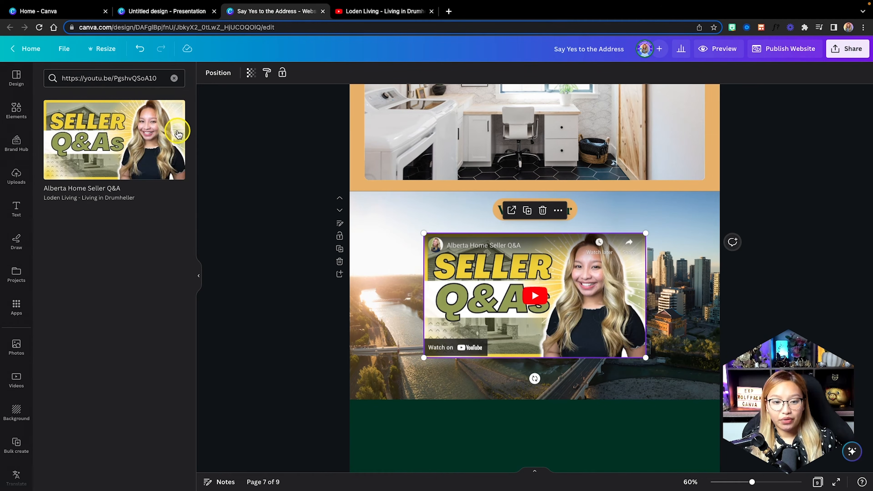
Enlarge and centre the video embed across the top of the Calgary skyline section.
drag(591, 280, 559, 280)
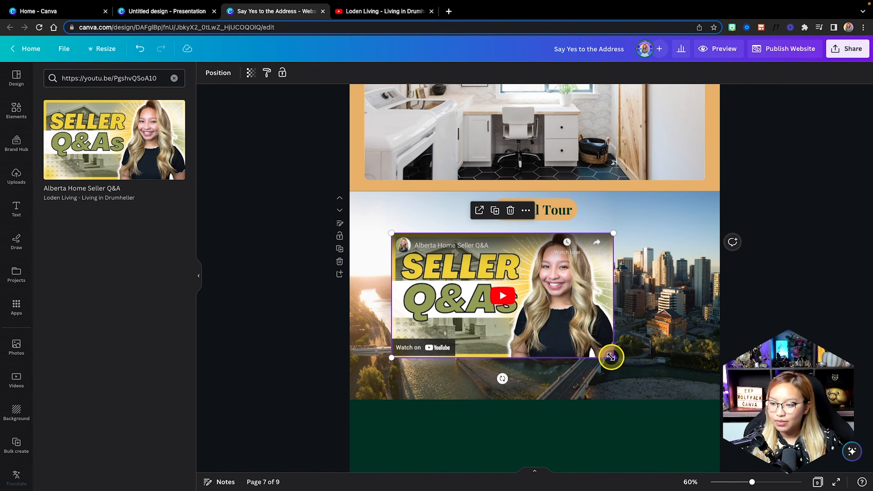
drag(610, 357, 670, 386)
drag(609, 341, 614, 341)
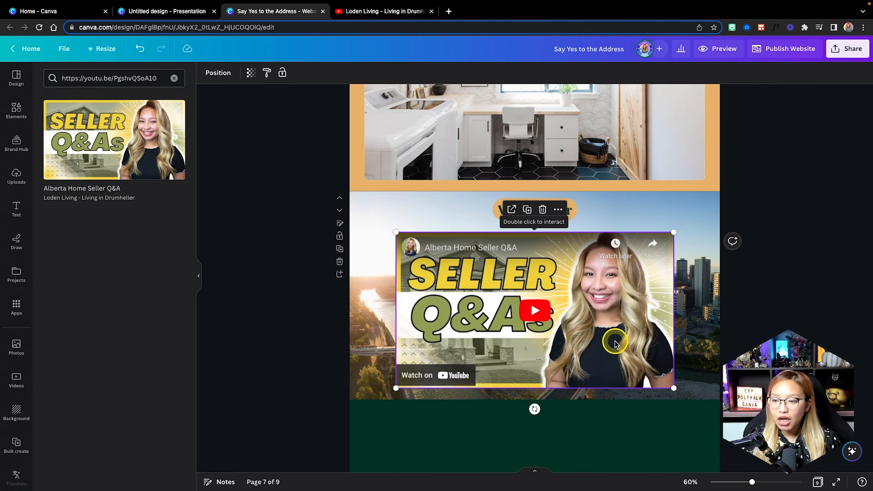
click(609, 220)
click(567, 213)
drag(612, 243, 607, 238)
drag(666, 385, 675, 387)
drag(605, 330, 608, 330)
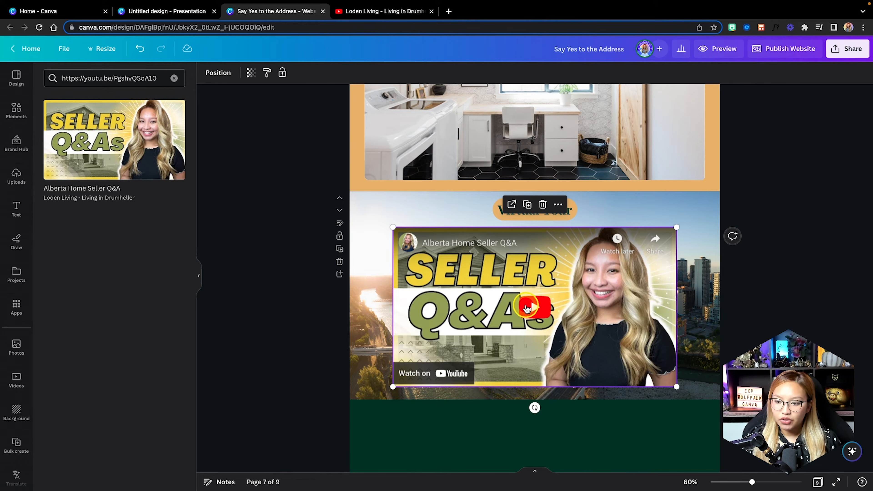
Test-play and pause the embedded video, then select the dark green section below.
click(527, 308)
click(409, 377)
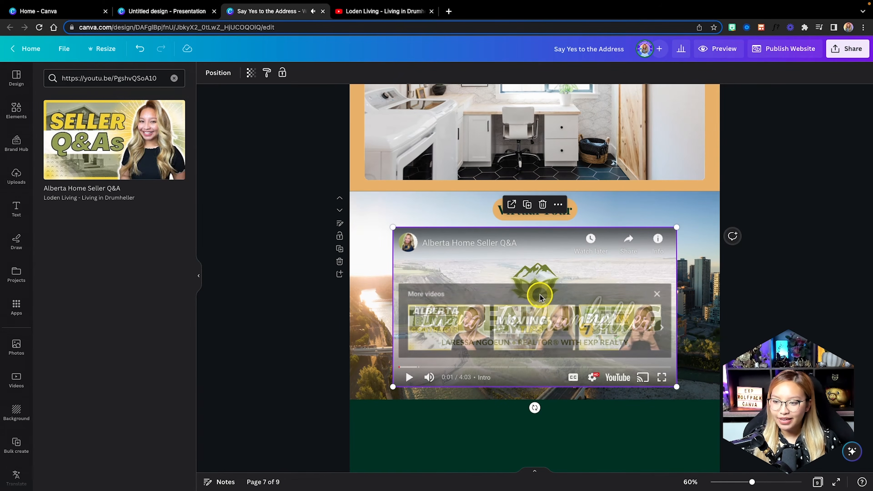
scroll(633, 273, down, 3)
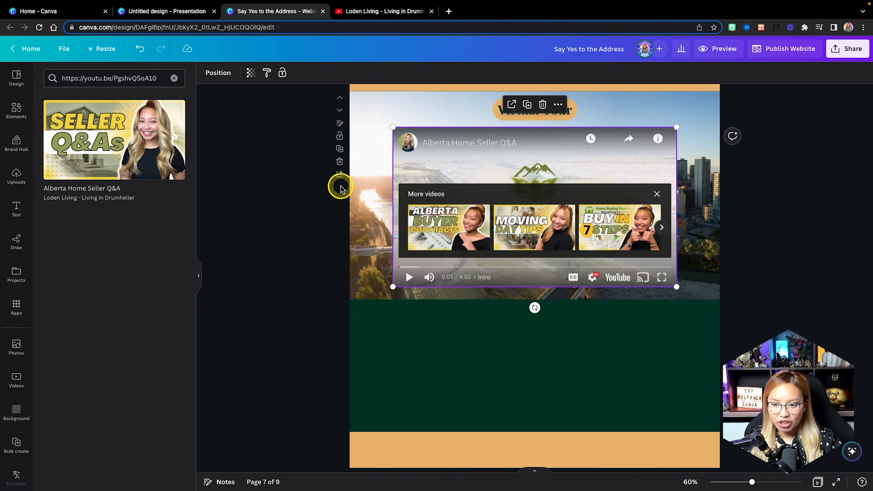
scroll(340, 187, down, 1)
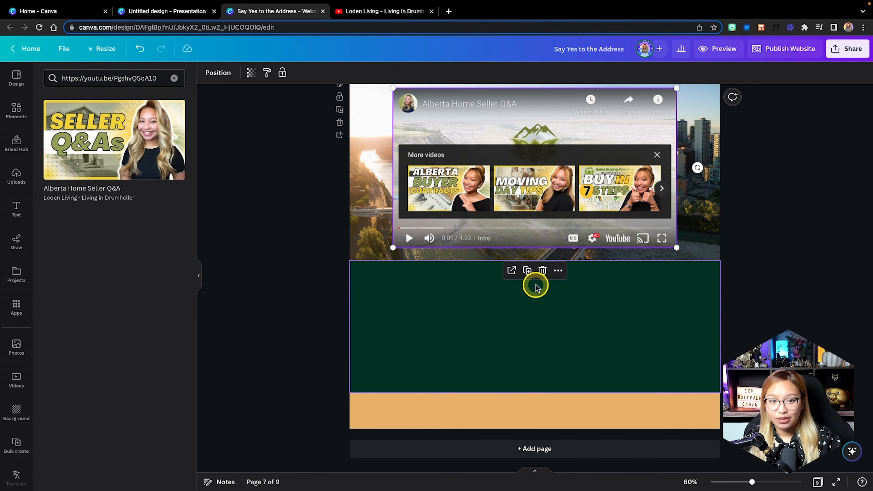
click(458, 329)
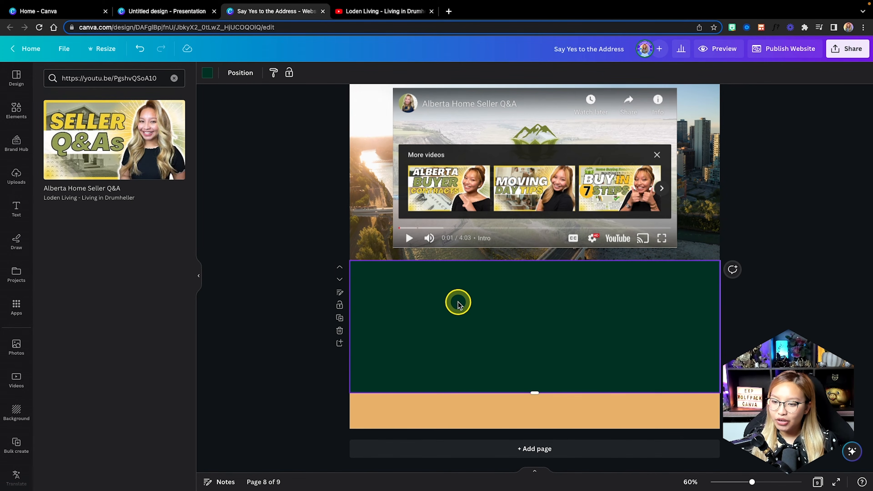
Add the brand kit's portrait logo to the green section, enlarged and aligned to the left margin.
click(15, 111)
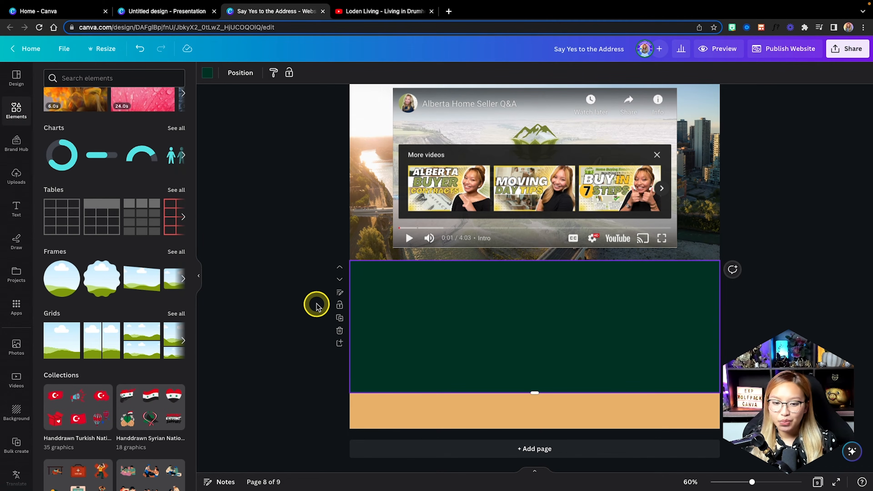
scroll(18, 155, down, 1)
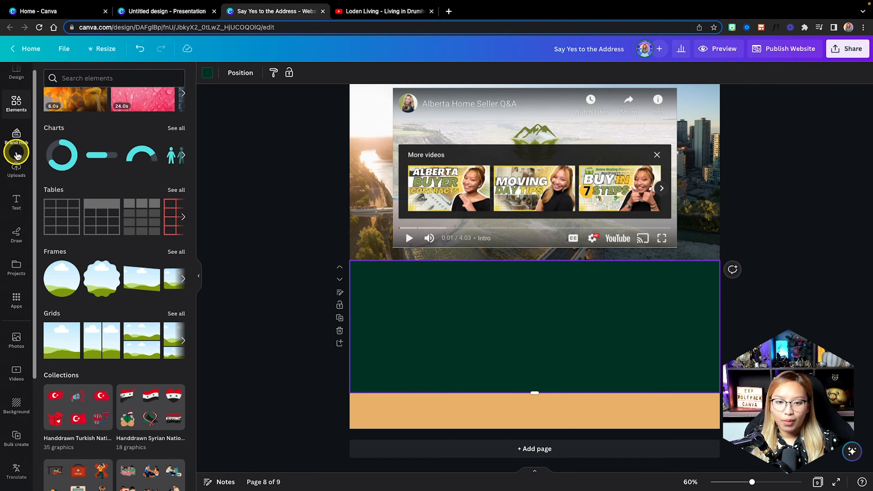
scroll(16, 155, up, 1)
click(17, 151)
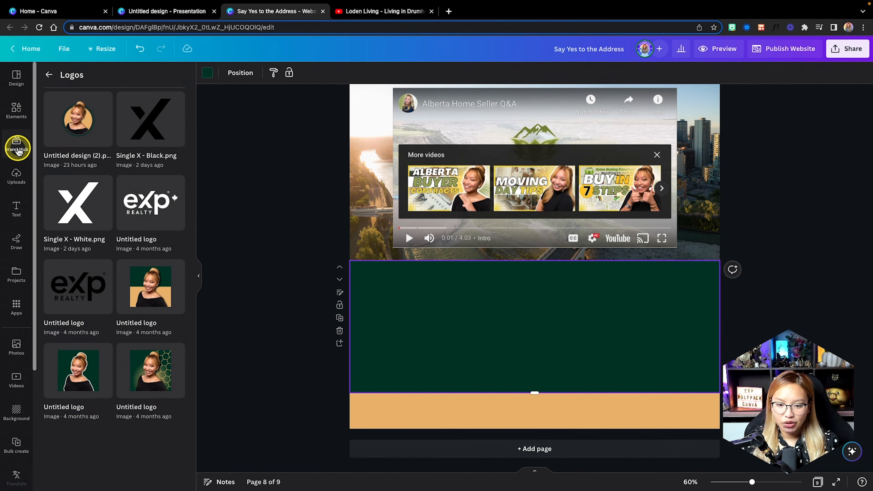
click(48, 75)
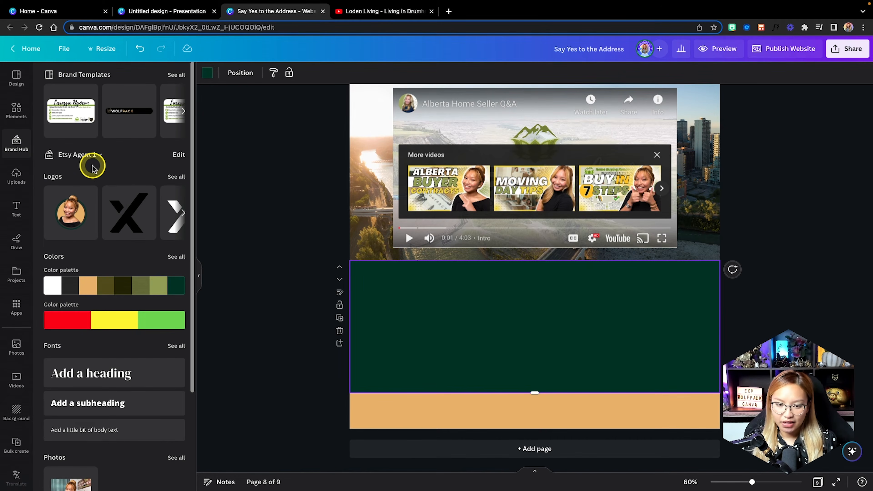
scroll(117, 195, down, 4)
scroll(117, 194, up, 4)
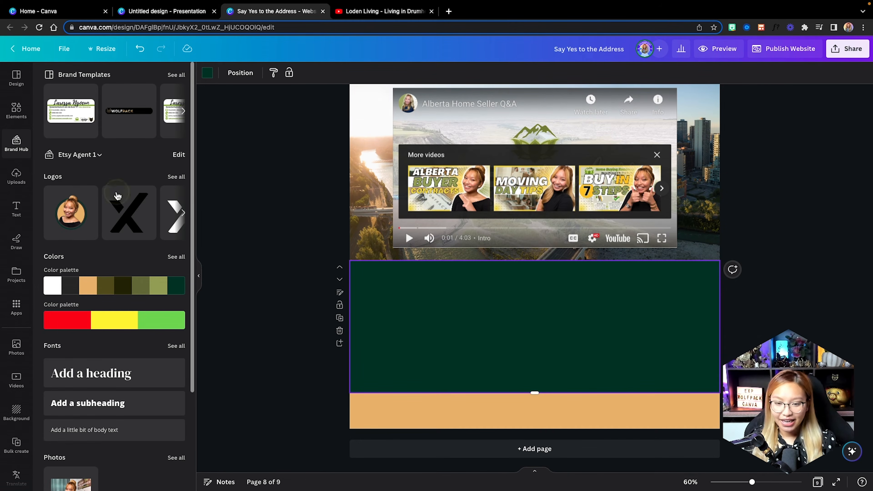
click(69, 225)
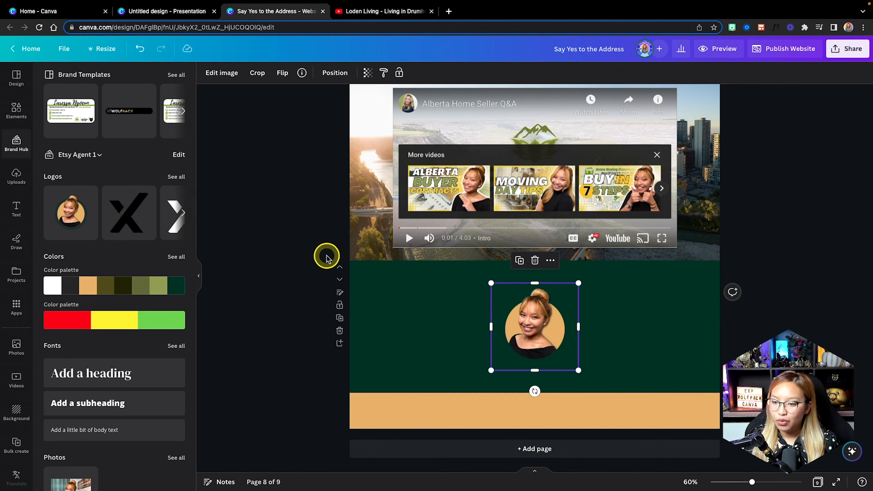
drag(528, 332, 420, 331)
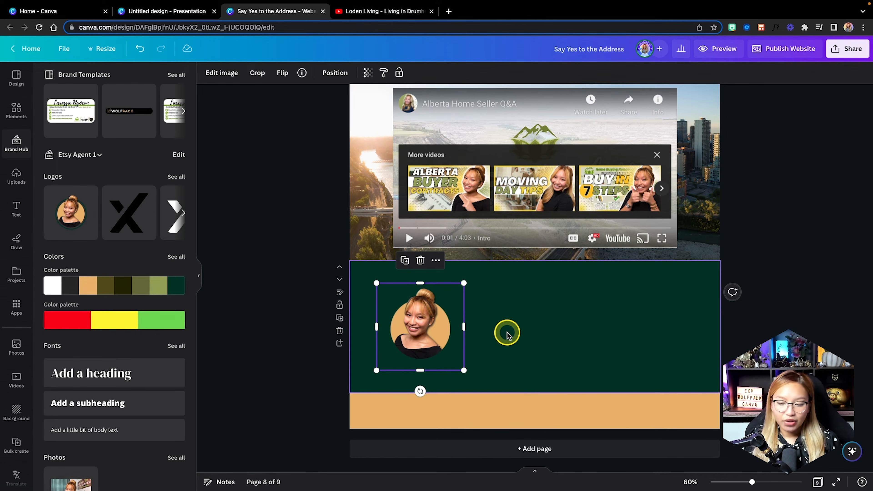
scroll(508, 326, up, 5)
drag(429, 263, 452, 241)
drag(395, 296, 375, 297)
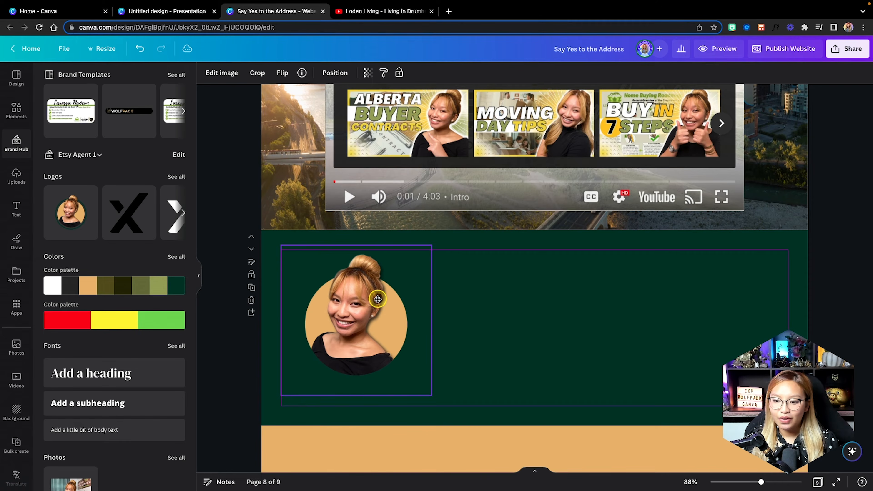
Move the circular headshot photo to the right.
click(377, 299)
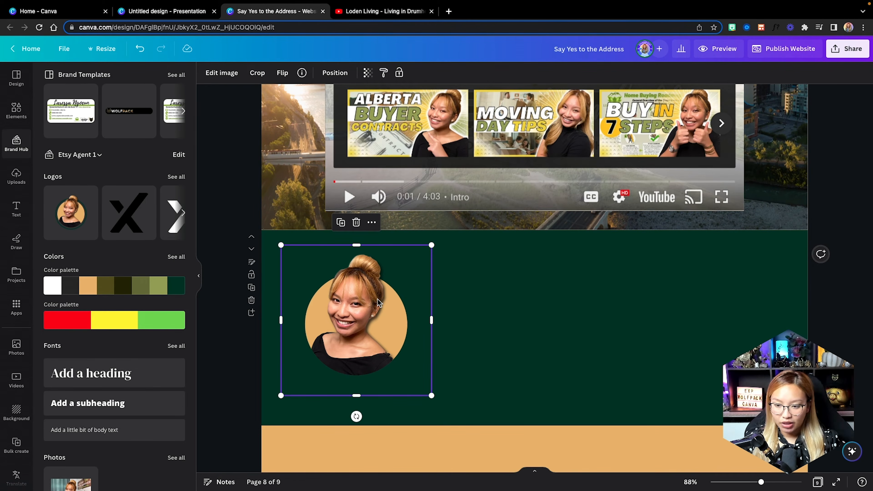
drag(378, 302, 410, 300)
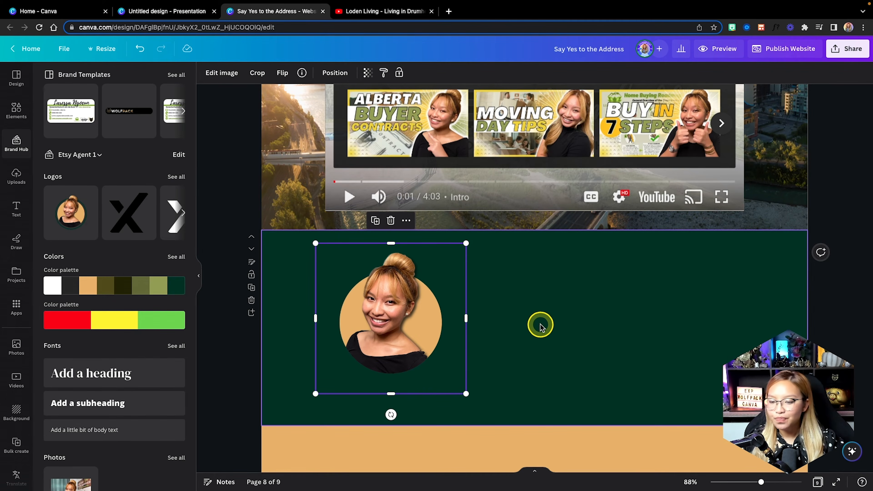
click(16, 208)
Add the agent's name below the photo in gold Brittany script.
drag(85, 205, 398, 391)
click(239, 73)
click(120, 364)
click(344, 73)
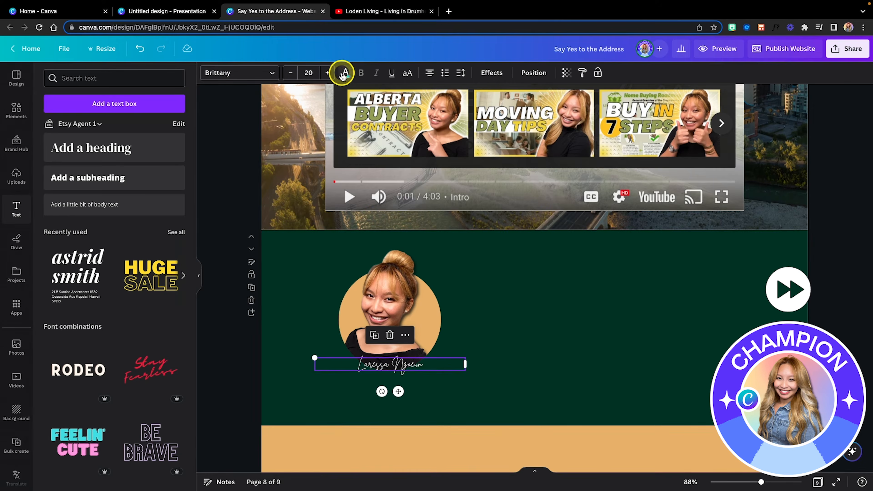
click(343, 73)
click(126, 128)
drag(314, 357, 269, 341)
drag(270, 362, 324, 362)
drag(465, 356, 511, 349)
drag(483, 357, 454, 366)
Enlarge and centre the name, apply the Lift effect, and raise photo and name together.
scroll(454, 366, up, 3)
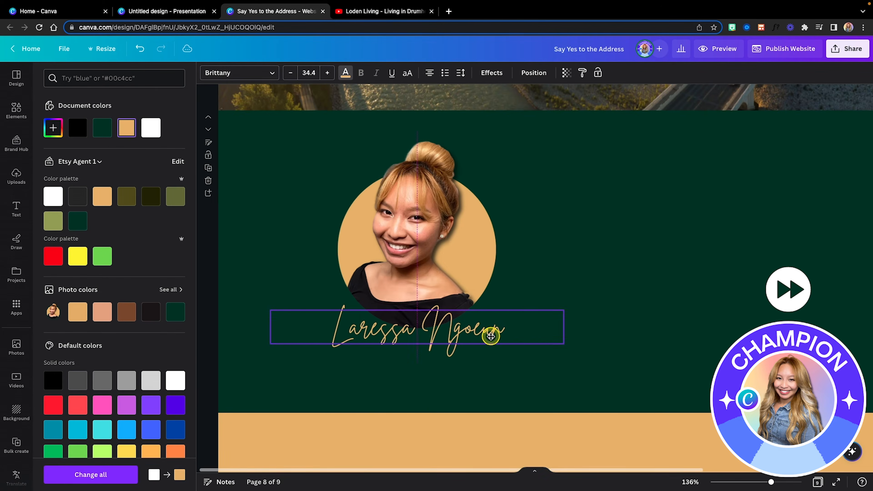
drag(491, 336, 482, 336)
drag(553, 344, 577, 346)
drag(510, 336, 502, 333)
click(492, 72)
click(163, 146)
drag(115, 189, 185, 189)
drag(590, 233, 423, 333)
drag(423, 333, 425, 326)
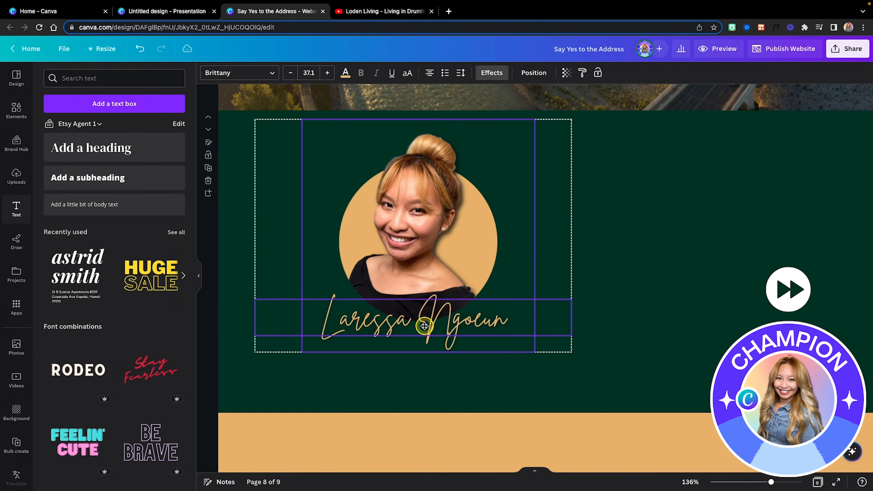
Add white 'Listing Agent / Licensed REALTOR® with eXp Realty Canada' text, scaled down and centred under the name.
drag(84, 204, 413, 361)
click(344, 73)
click(150, 128)
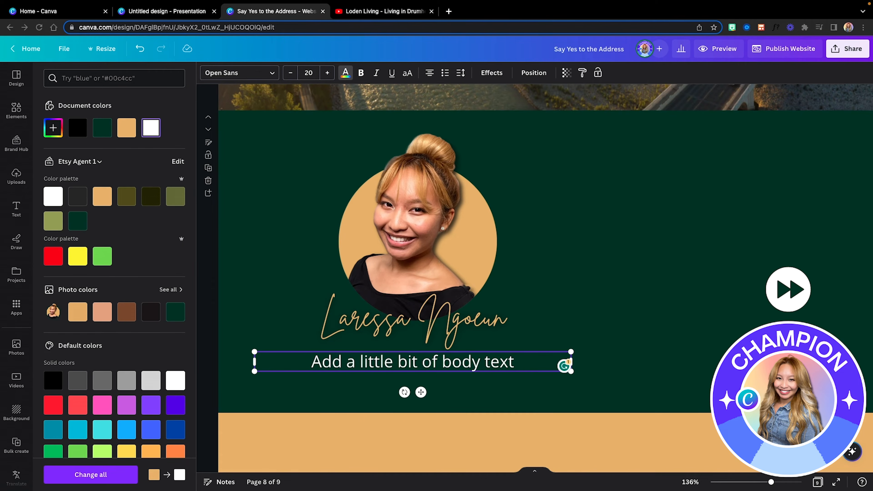
triple_click(437, 362)
text(Listing Agent Licensed REALTOR® with eXp Realty Canada)
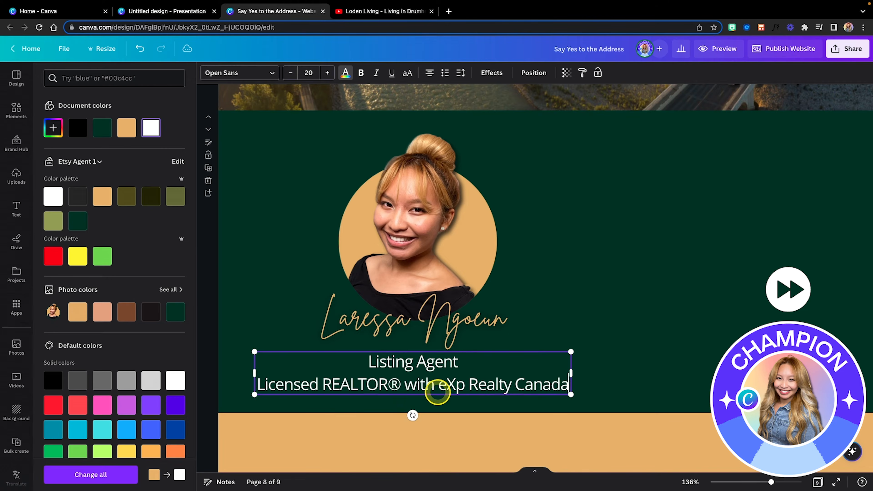
drag(571, 373, 422, 372)
drag(390, 384, 434, 384)
click(541, 380)
scroll(540, 380, down, 3)
drag(540, 380, 540, 407)
click(433, 374)
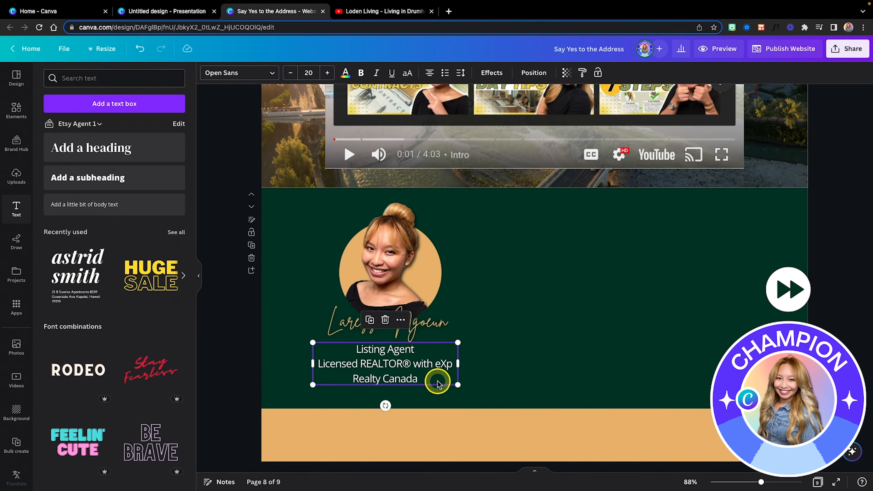
drag(459, 385, 447, 372)
Put 'eXp Realty Canada' on its own line, give the title the Lift effect, and raise the section's bottom edge.
click(431, 363)
key(Return)
click(491, 384)
click(491, 72)
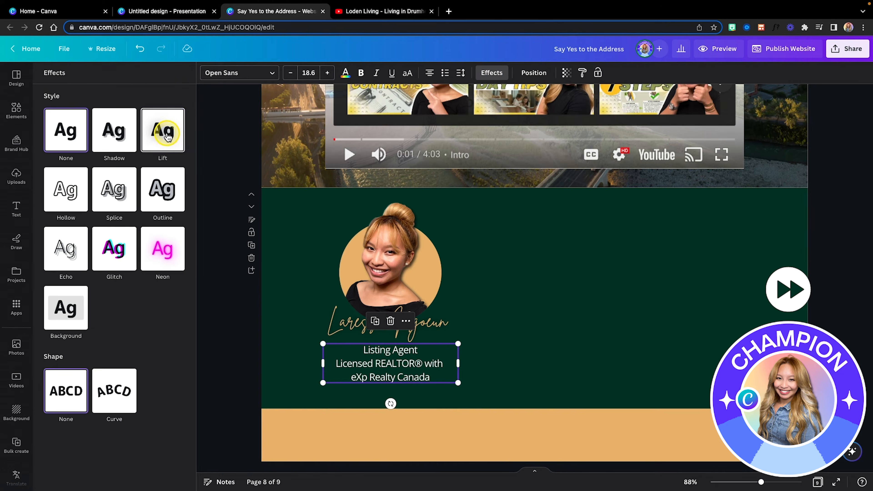
click(164, 132)
click(549, 390)
drag(537, 407, 536, 396)
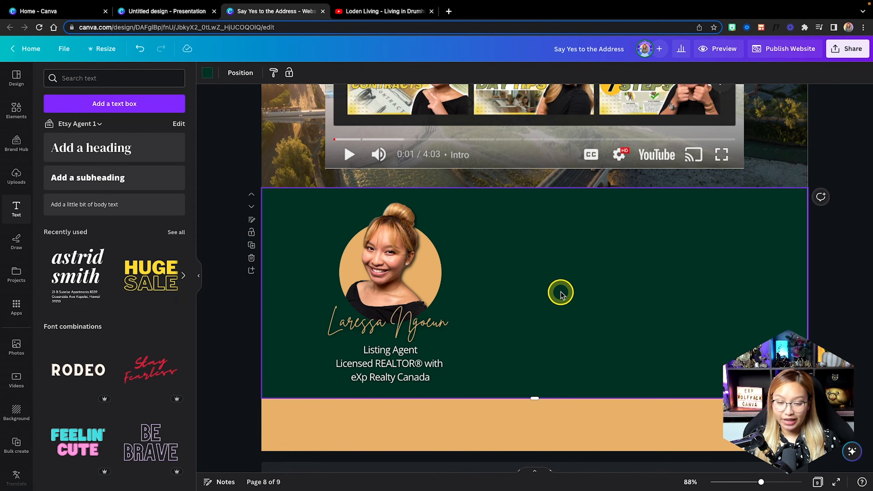
Add a rounded square shape and stretch it into a long, short bar.
click(14, 108)
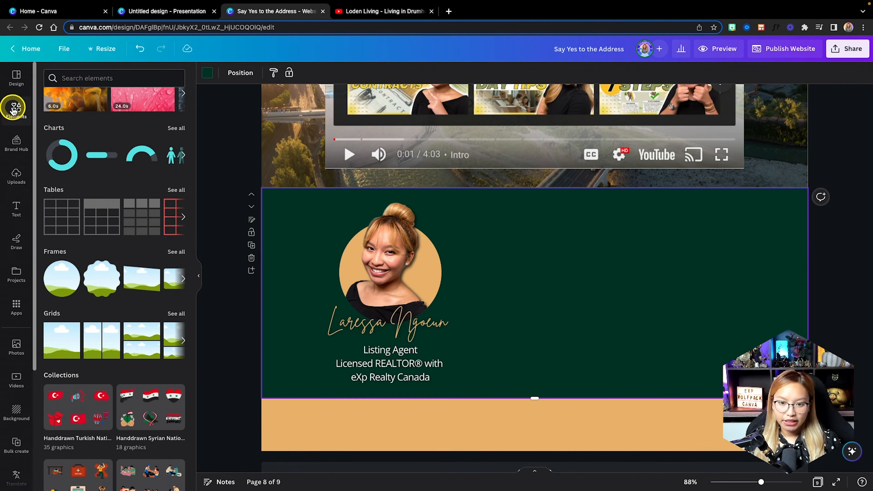
scroll(118, 161, up, 10)
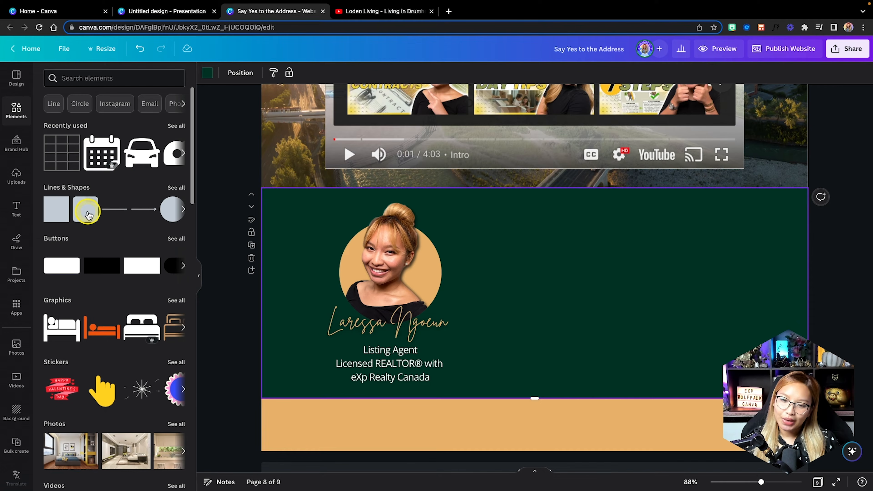
click(81, 217)
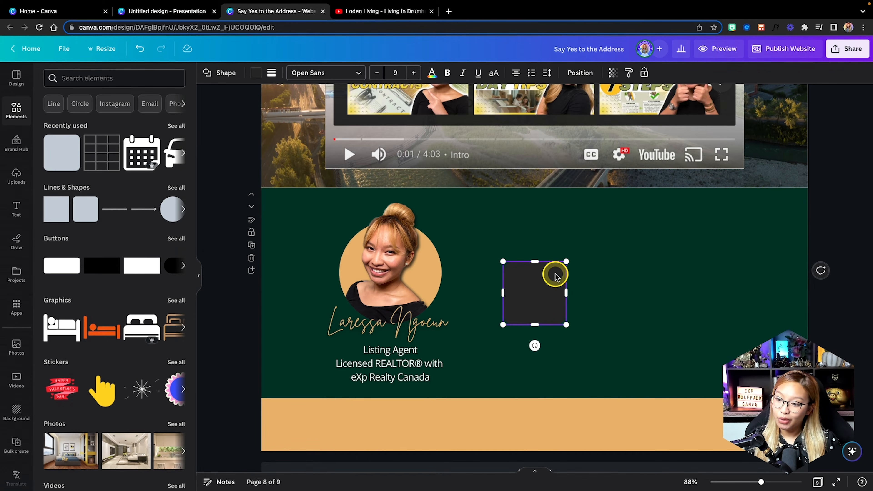
drag(567, 292, 727, 292)
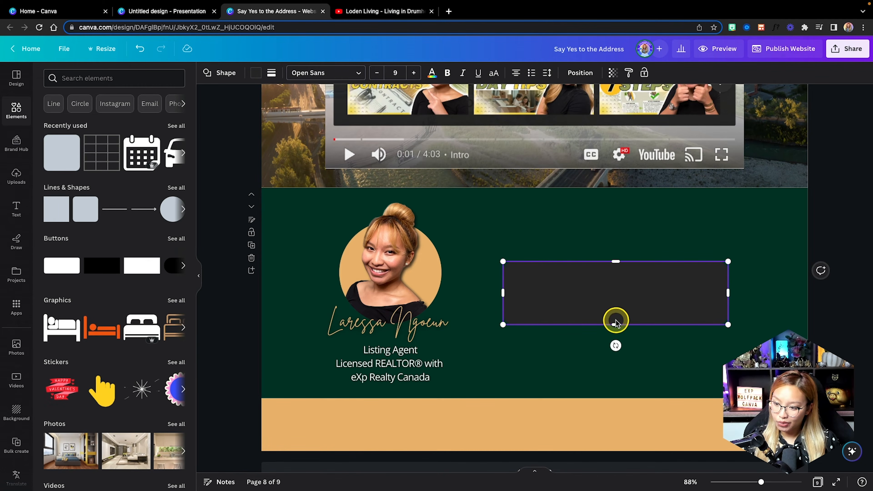
drag(615, 323, 615, 288)
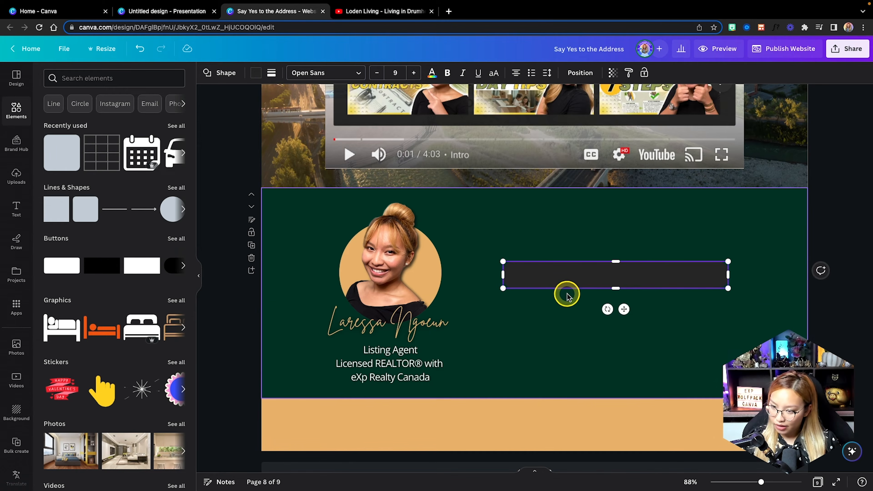
click(553, 349)
click(591, 285)
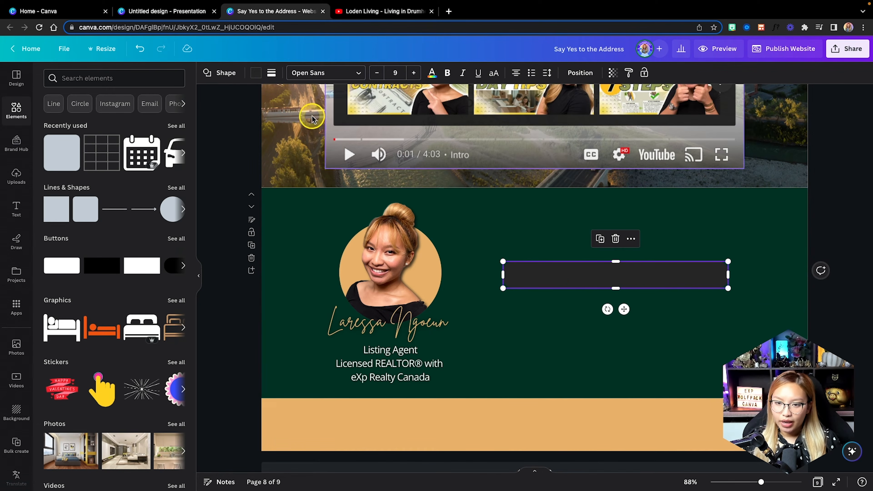
Give the bar no fill, a weight-3 gold border and full rounding, and position it.
click(255, 73)
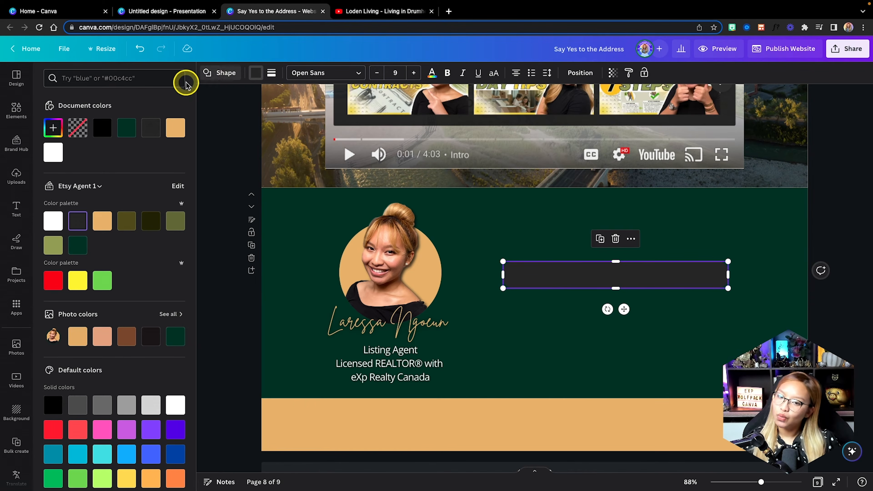
click(271, 73)
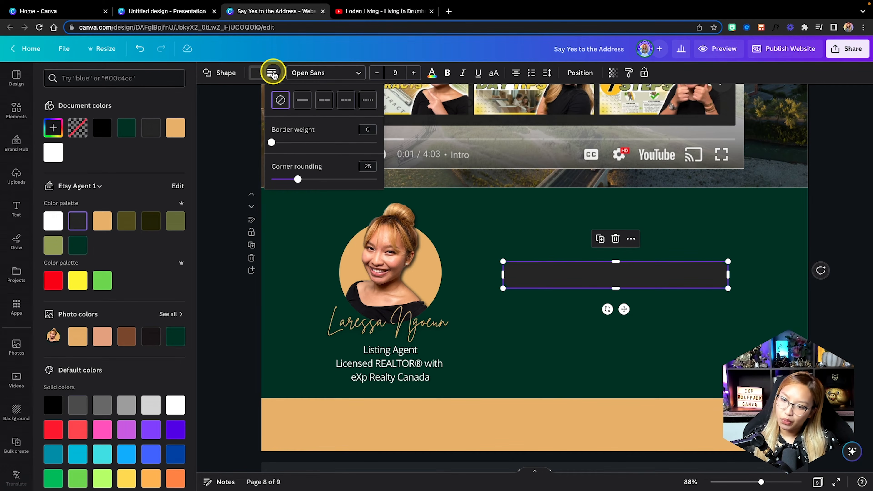
click(591, 250)
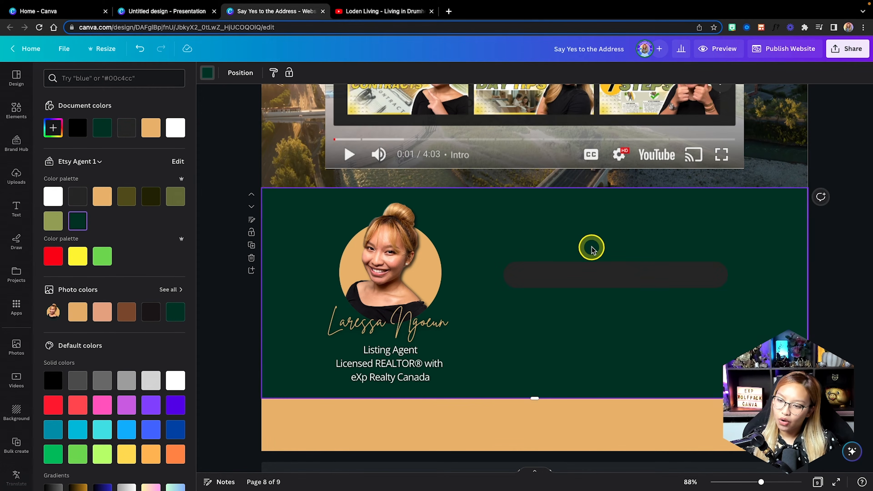
click(576, 281)
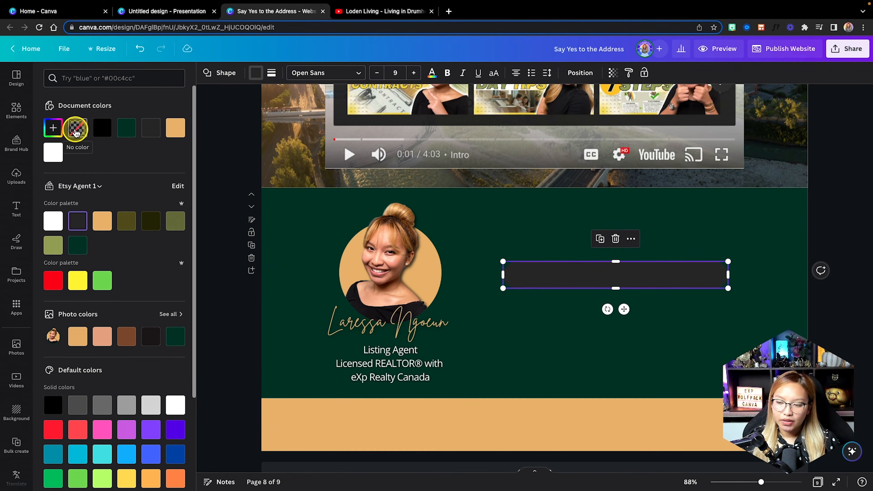
click(272, 74)
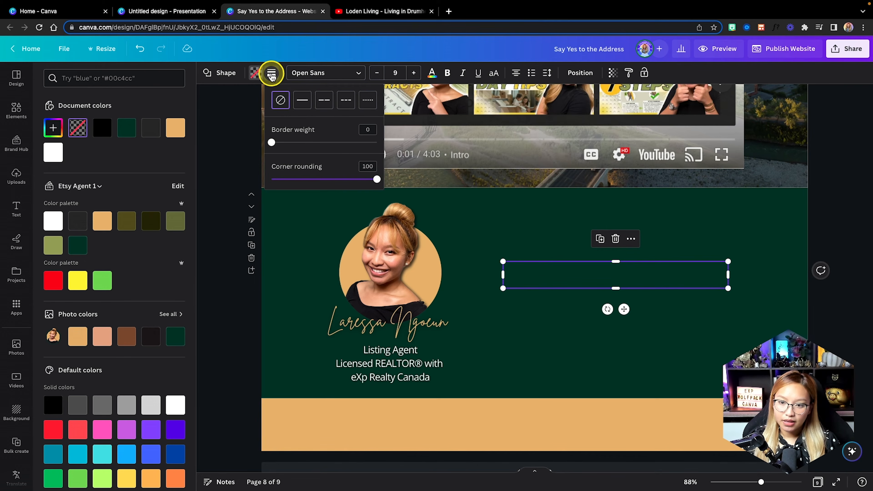
drag(274, 143, 275, 143)
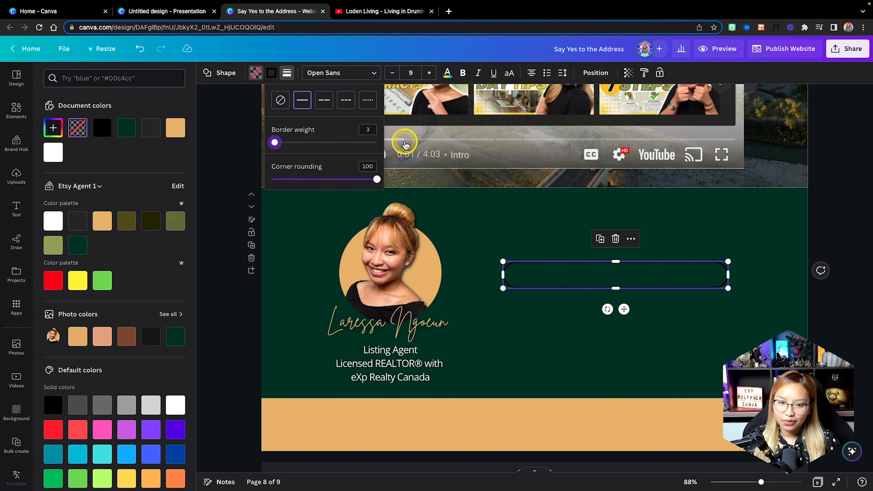
click(174, 127)
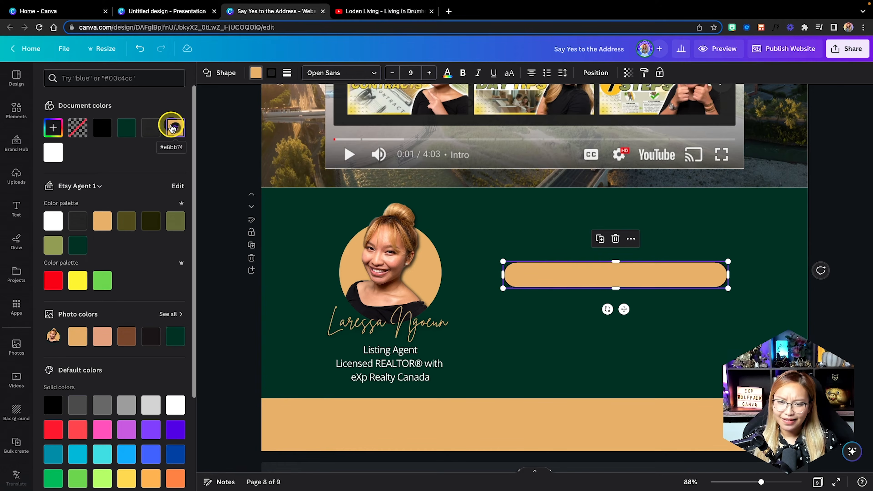
key(ctrl+z)
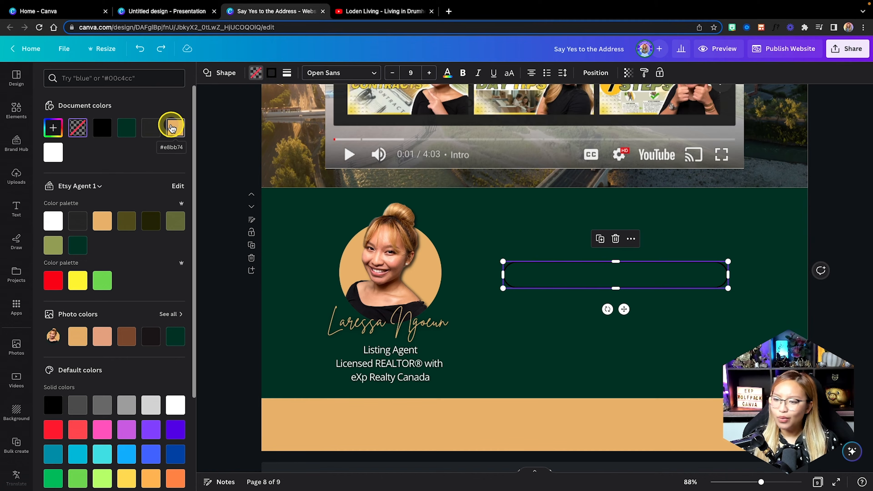
click(272, 74)
click(123, 127)
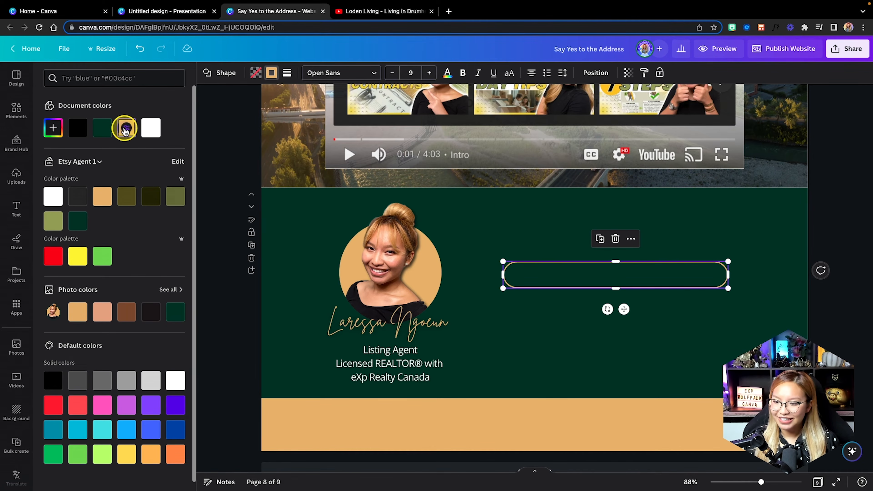
click(707, 352)
drag(649, 275, 614, 337)
click(688, 309)
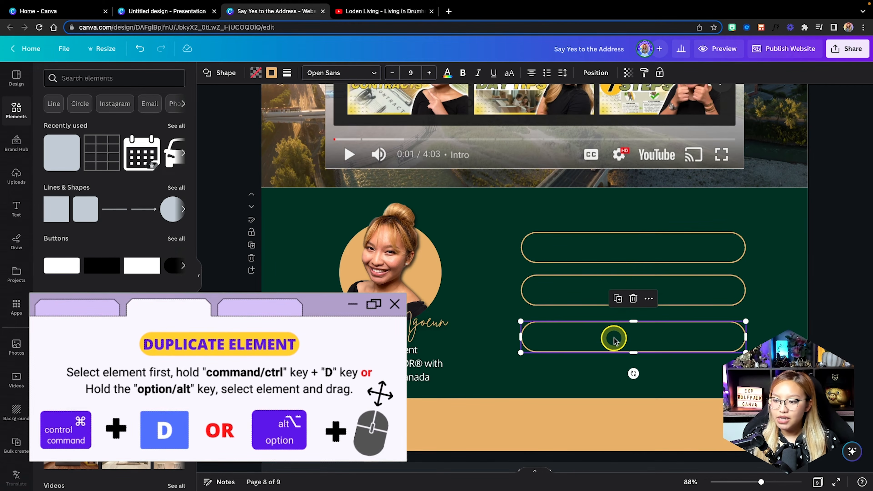
Align the three stacked outline bars and space them evenly beside the headshot.
click(539, 240)
shift+click(566, 286)
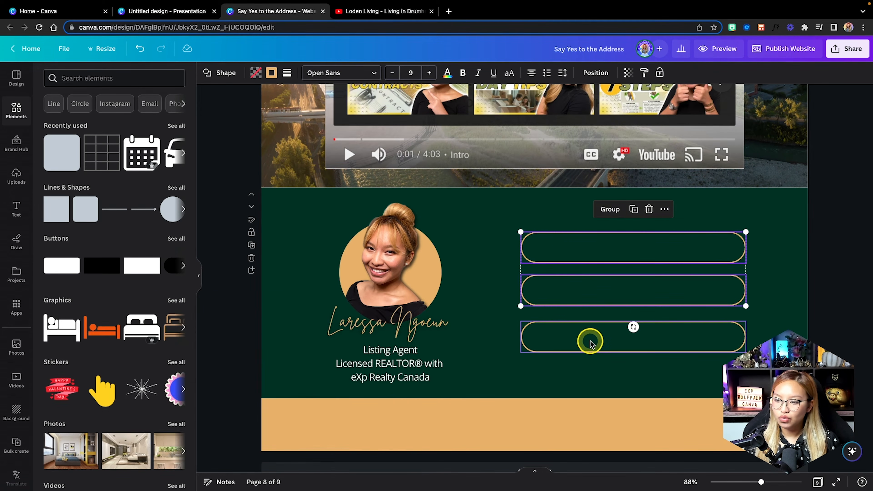
click(588, 340)
shift+click(569, 250)
shift+click(574, 292)
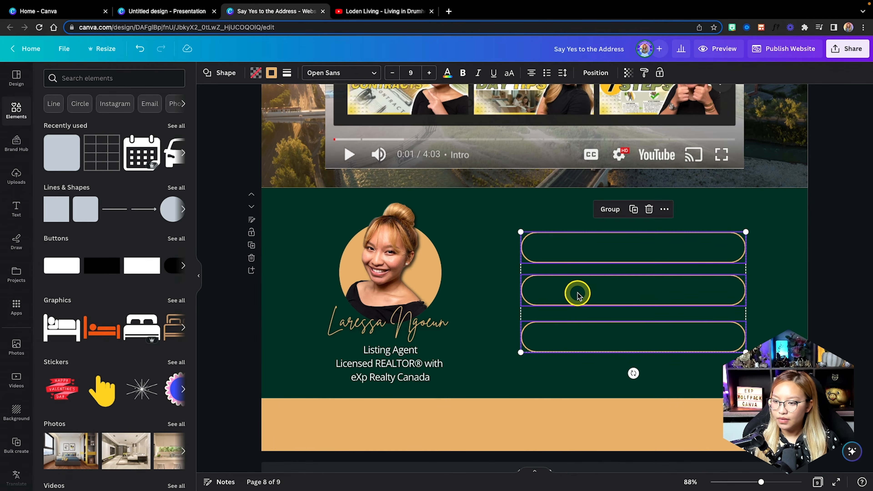
drag(575, 292, 578, 284)
drag(641, 334, 643, 332)
click(705, 361)
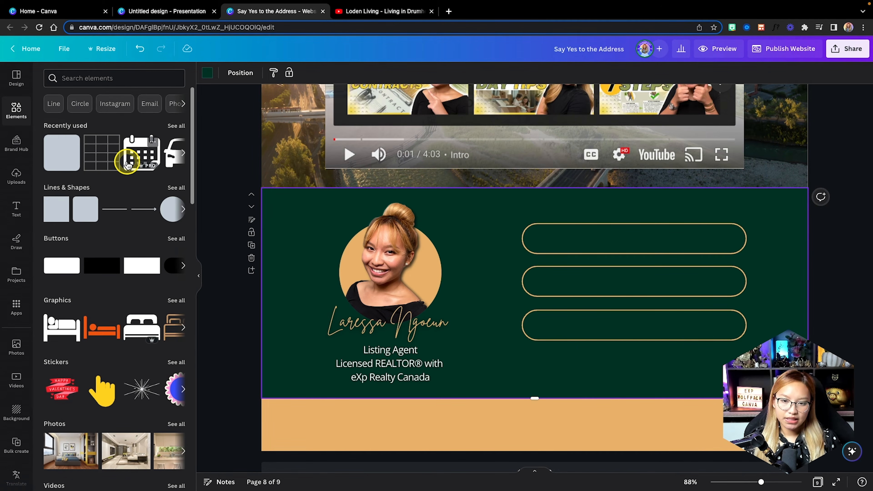
scroll(127, 161, right, 1)
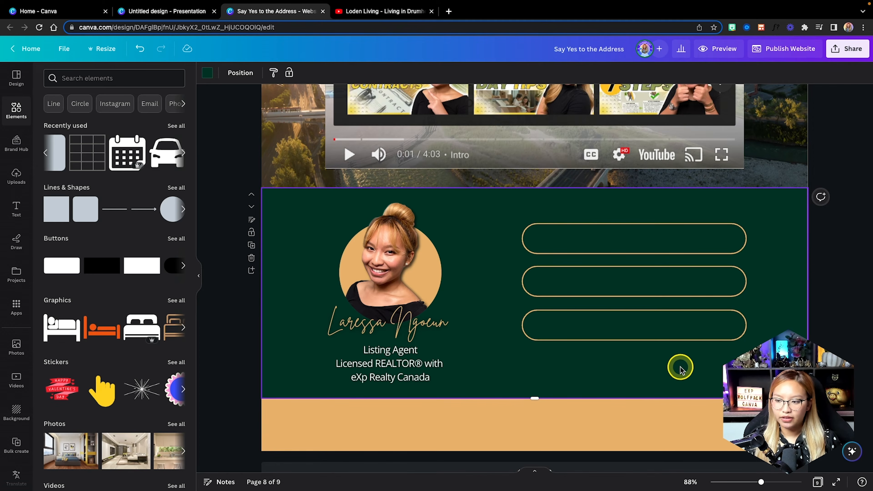
Search for and add the YouTube, Instagram and Facebook circle icons.
click(88, 77)
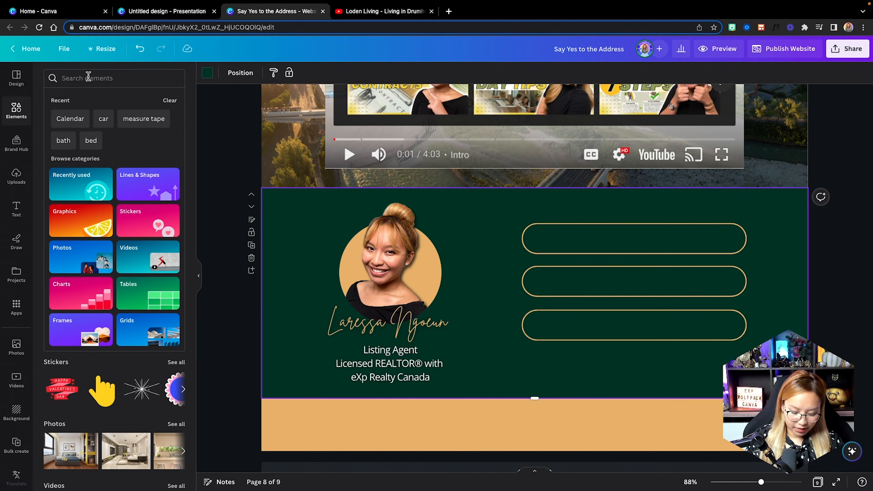
text(youtube)
key(Return)
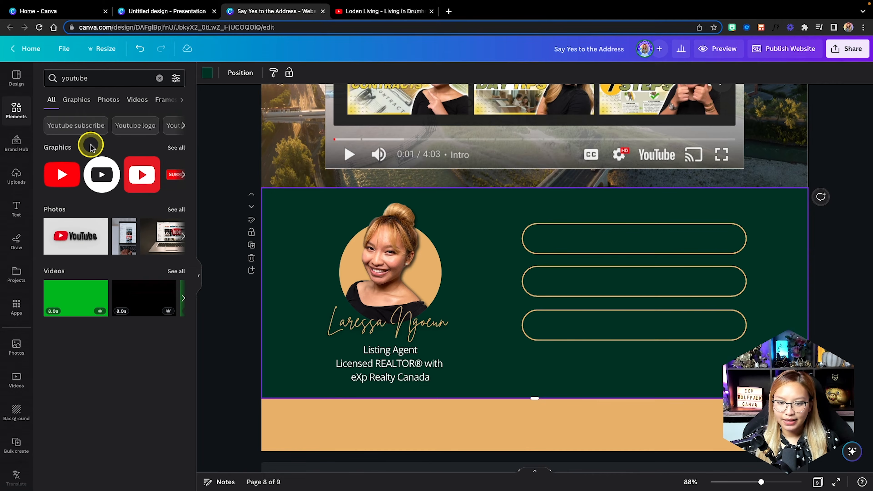
click(109, 179)
click(159, 78)
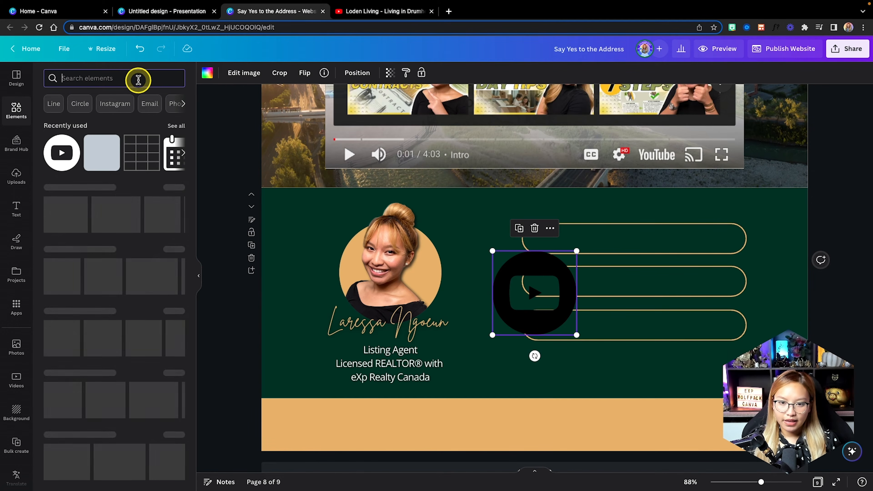
text(instagram)
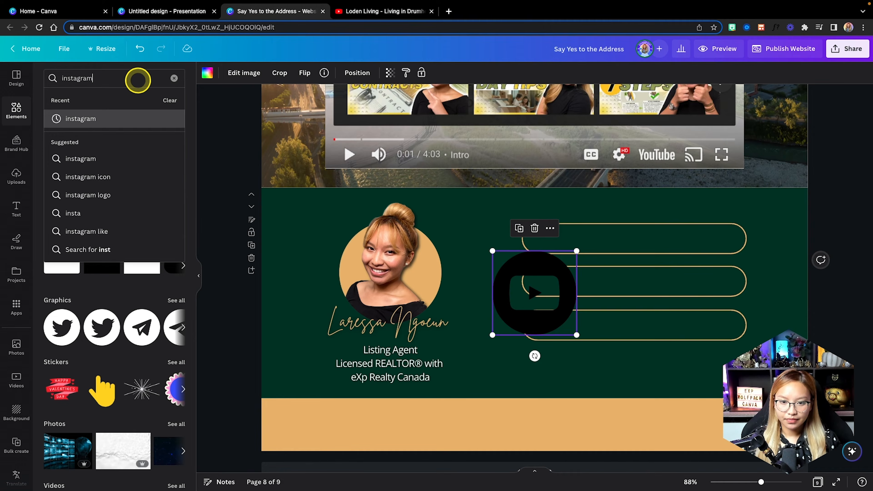
key(Return)
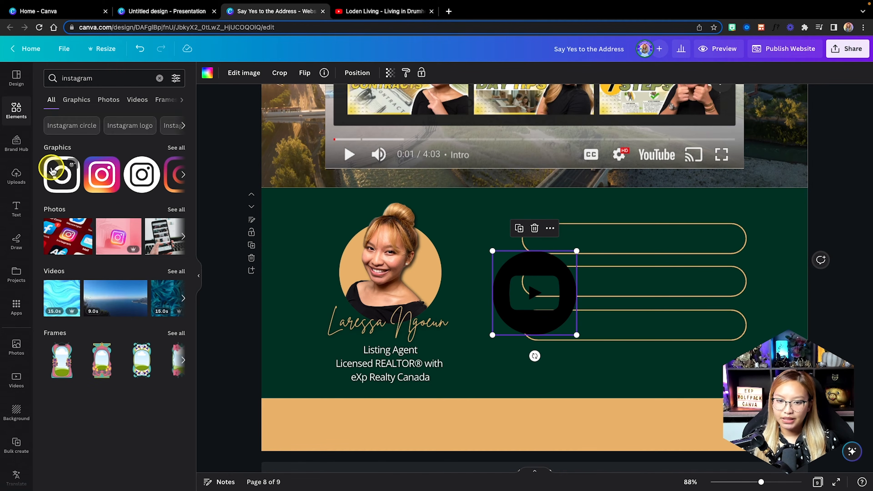
click(153, 178)
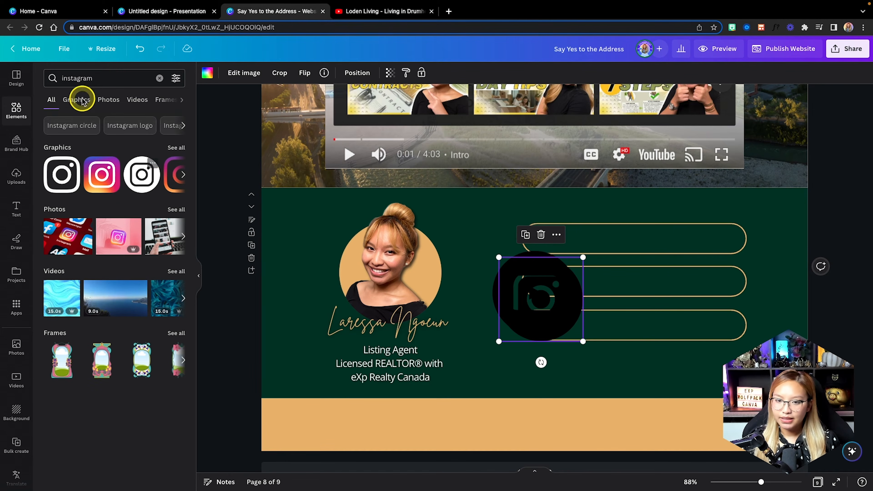
click(159, 79)
text(faceboo)
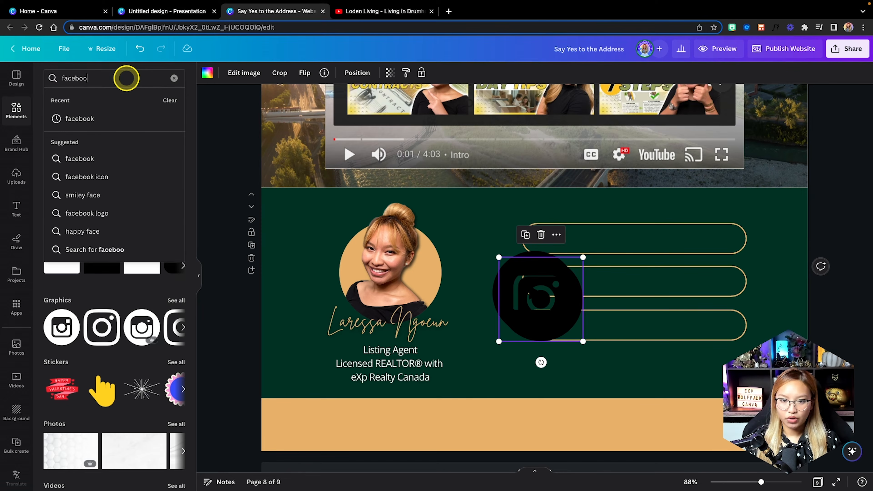
text(k)
key(Return)
click(103, 173)
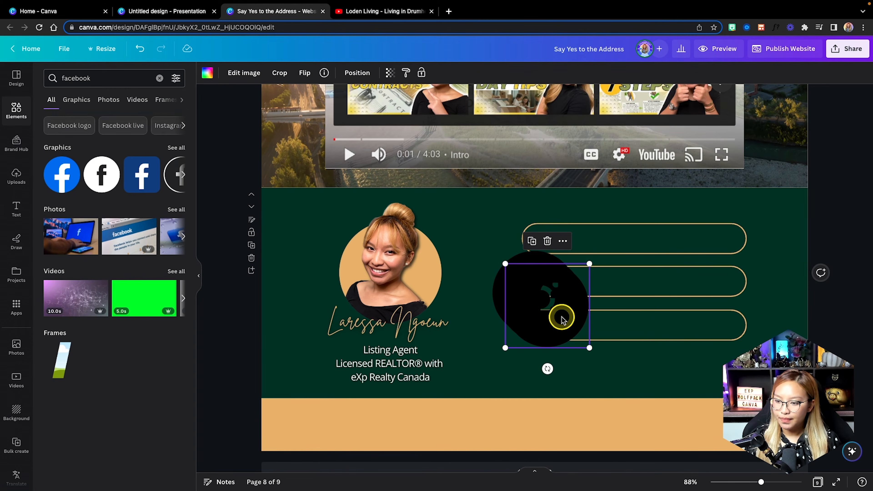
Shrink the three icons and arrange them as a spaced row: YouTube, Instagram, Facebook.
drag(561, 318, 658, 352)
click(541, 314)
drag(542, 314, 534, 390)
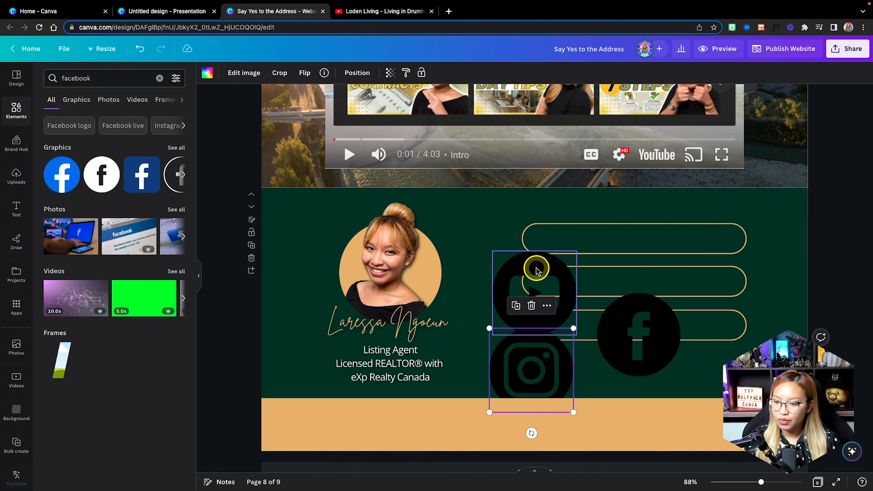
drag(535, 270, 702, 348)
drag(641, 327, 622, 357)
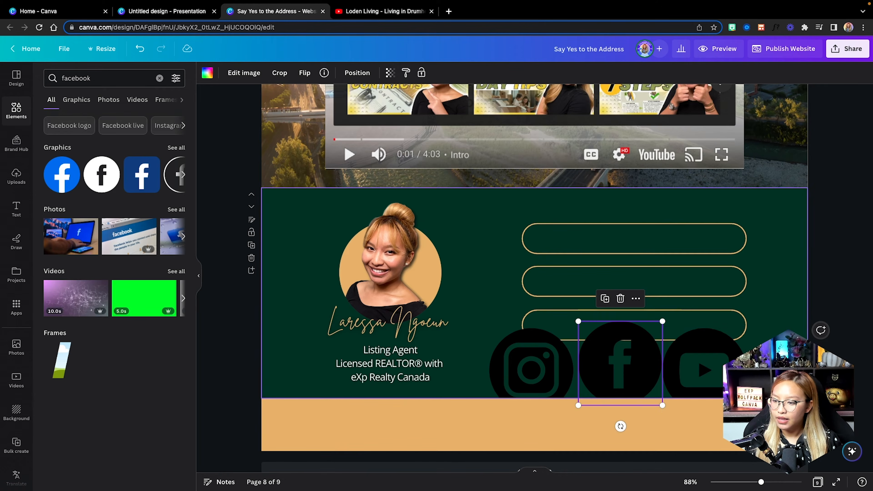
drag(707, 366, 456, 365)
shift+click(538, 367)
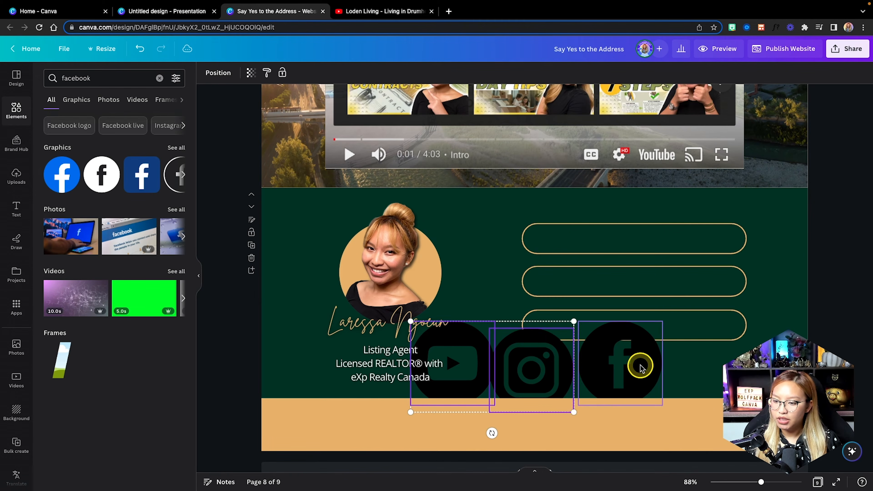
shift+click(640, 366)
drag(537, 367, 629, 355)
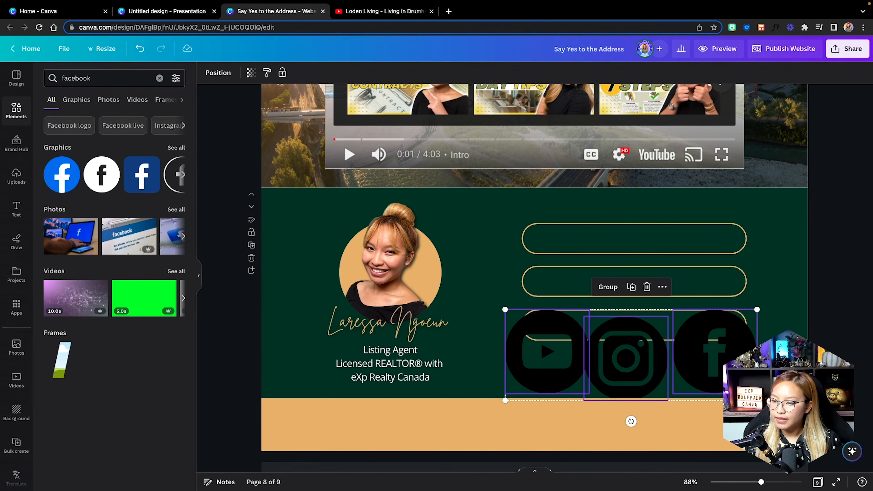
drag(757, 400, 663, 372)
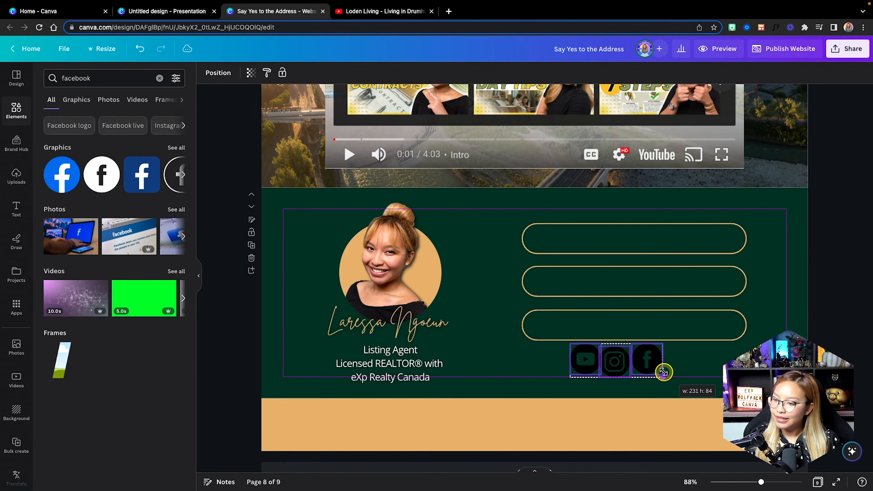
drag(582, 360, 573, 361)
drag(649, 363, 668, 366)
click(566, 362)
Make the YouTube icon tan and copy that style onto the Instagram and Facebook icons.
click(244, 74)
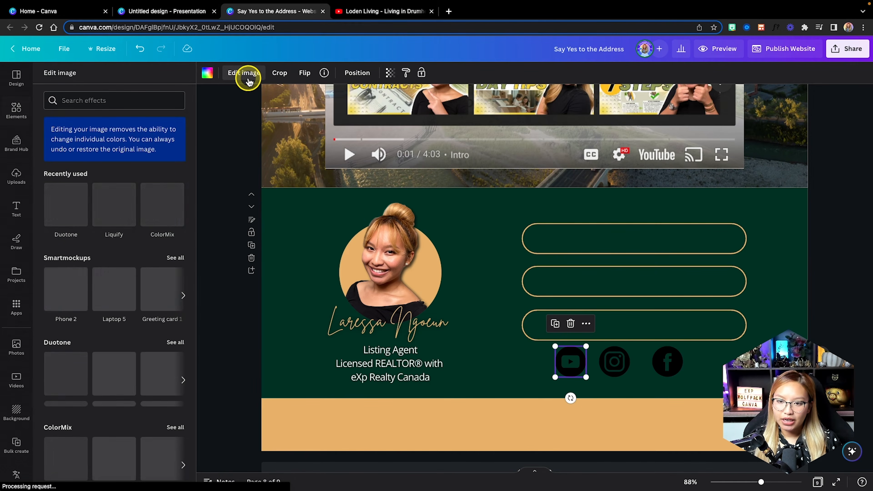
click(208, 72)
click(103, 197)
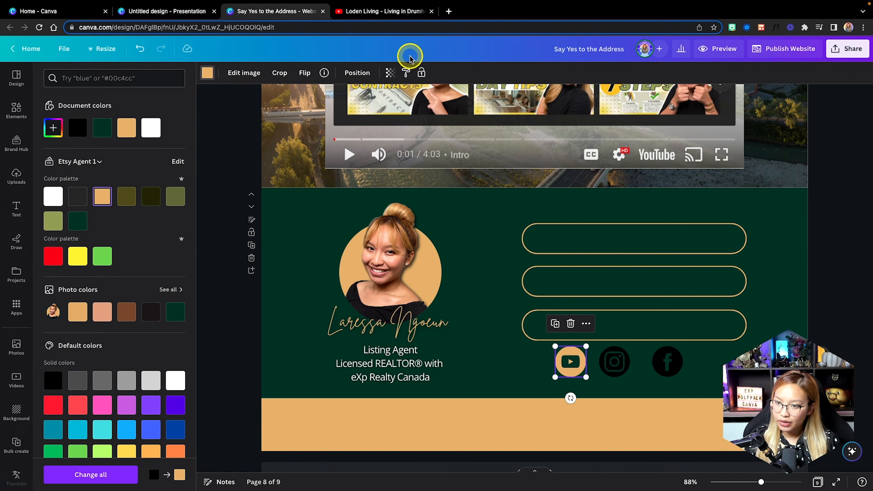
click(407, 76)
click(614, 361)
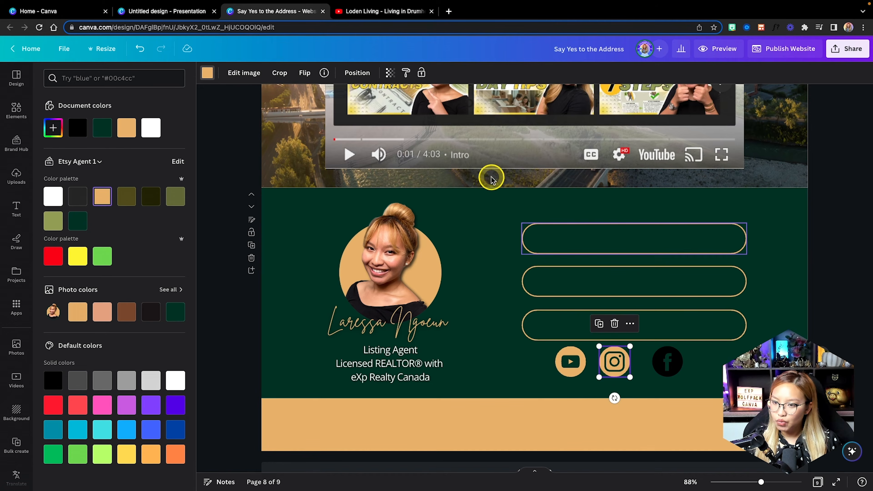
click(404, 72)
click(666, 362)
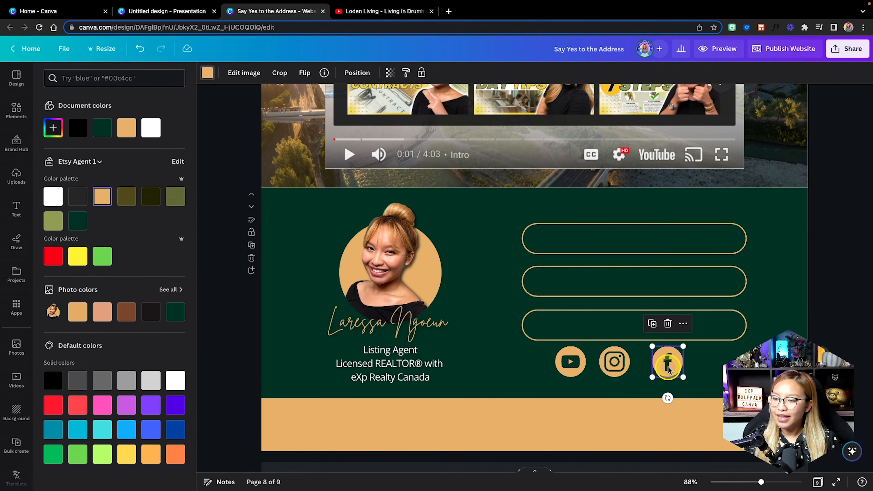
Space the three social icons evenly and shift the row into place beneath the bars.
drag(669, 359, 690, 365)
drag(614, 361, 633, 361)
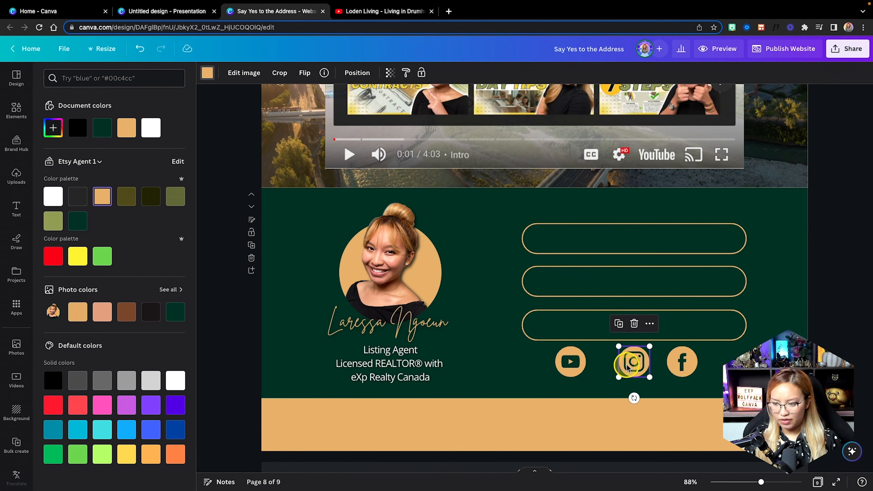
click(579, 369)
drag(580, 368, 595, 367)
shift+click(682, 364)
shift+click(633, 367)
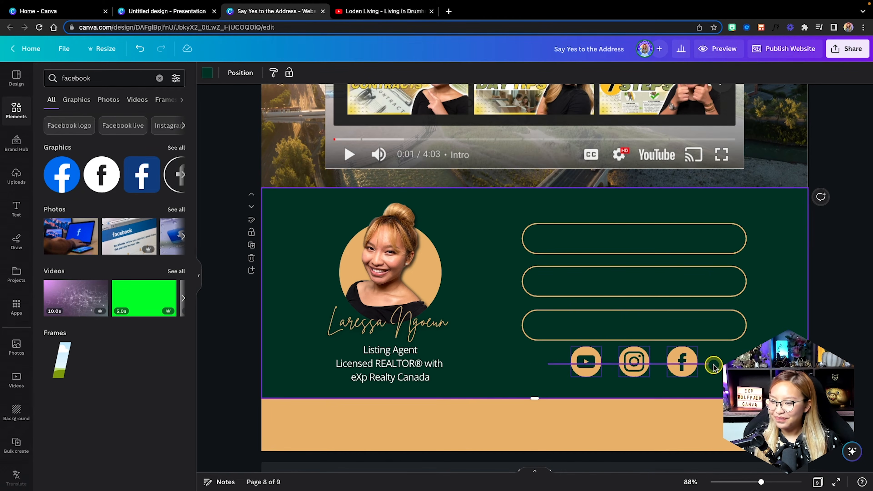
mouse_move(684, 362)
mouse_down()
mouse_move(692, 369)
mouse_move(678, 374)
mouse_move(686, 365)
mouse_move(678, 364)
mouse_up()
click(730, 365)
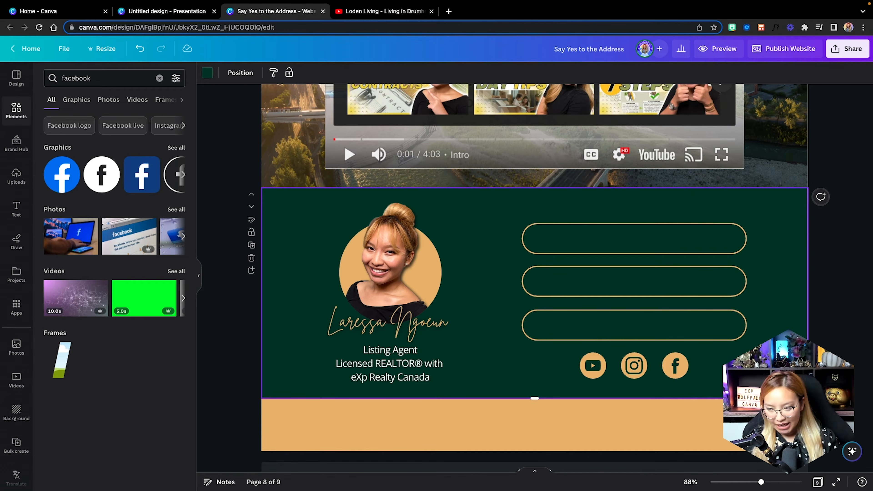
click(623, 240)
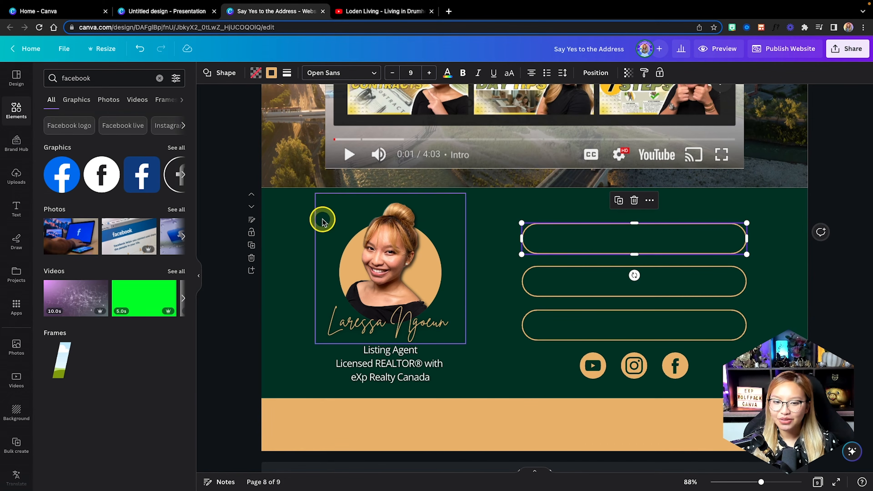
Add a body text box and place it inside the top outlined bar.
click(286, 227)
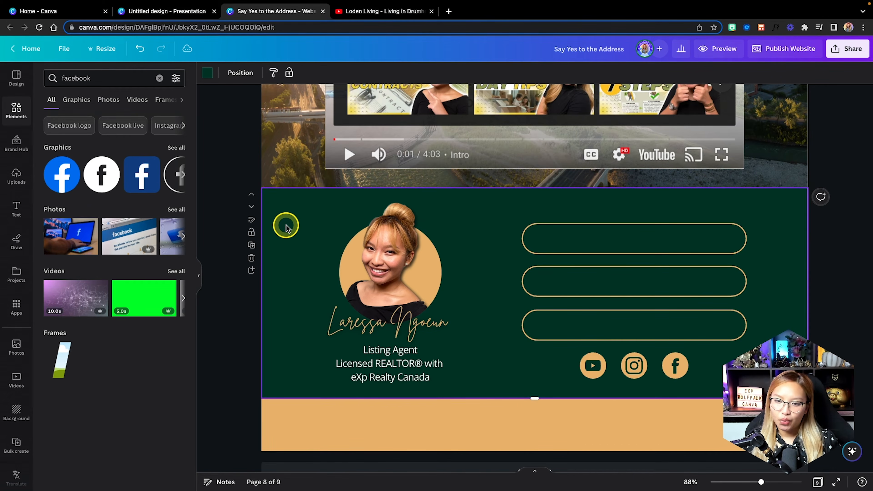
click(15, 216)
click(137, 204)
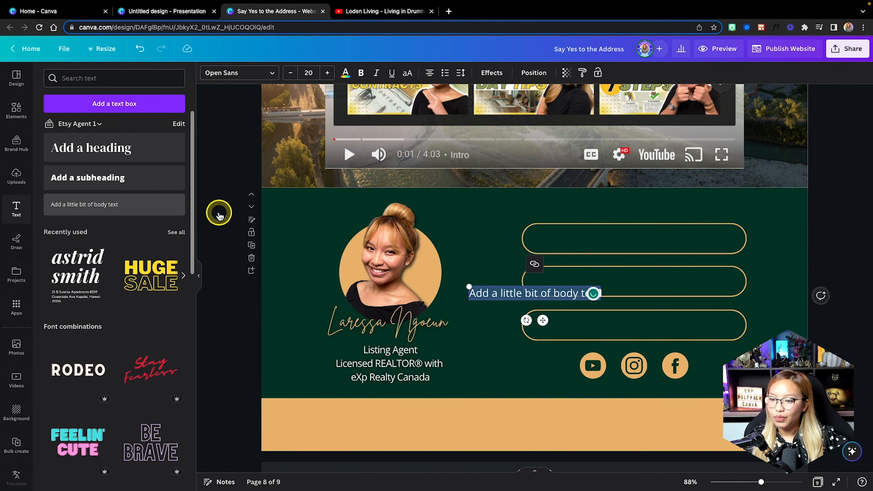
drag(542, 320, 644, 268)
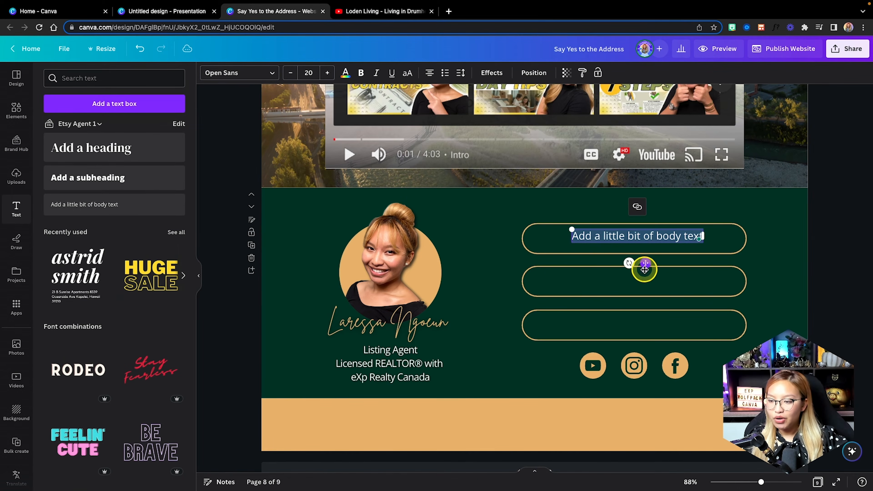
click(637, 291)
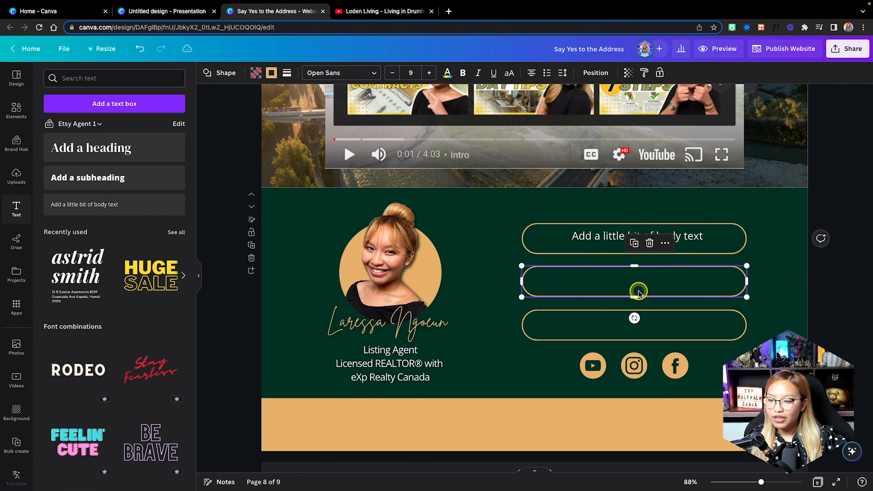
click(675, 283)
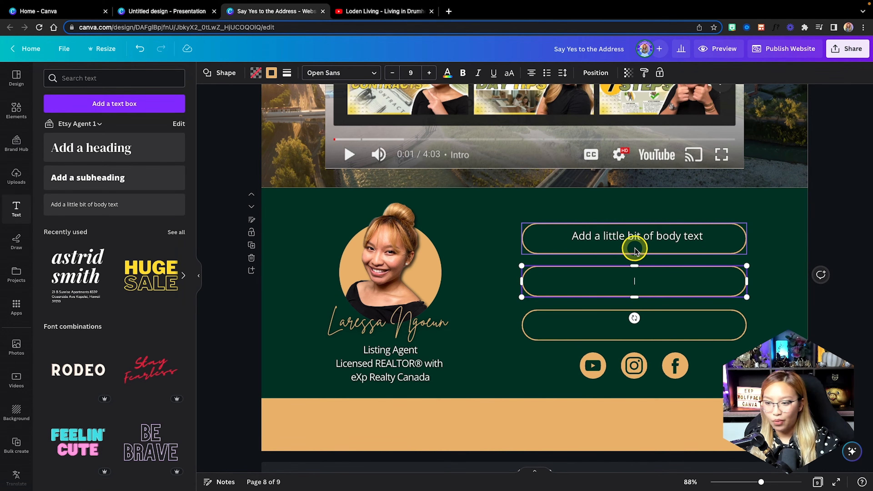
click(591, 237)
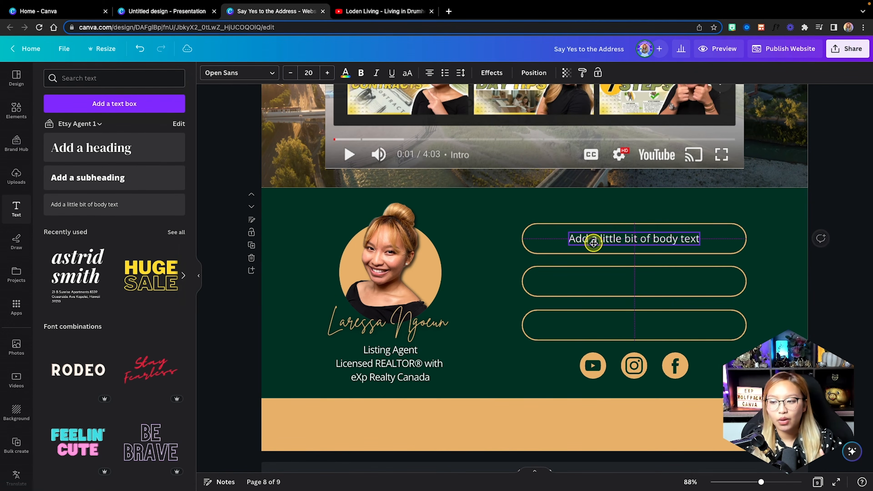
click(636, 239)
text(123-456)
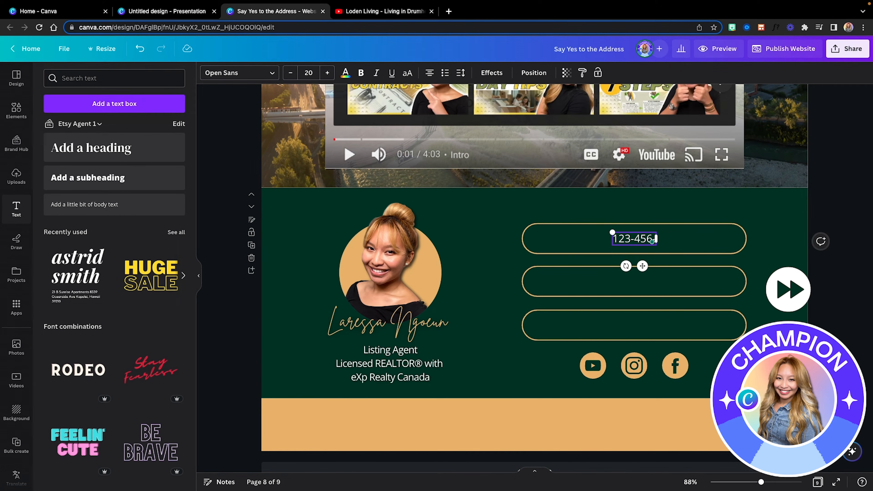
text(-7890)
click(345, 73)
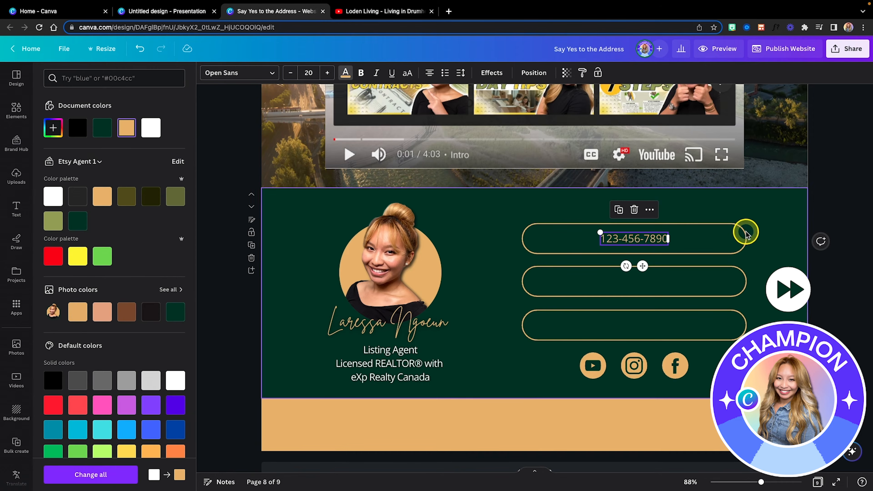
click(357, 76)
click(327, 72)
click(327, 72)
Duplicate the label into the middle and bottom bars, relabelled 'website' and 'email'.
alt+drag(641, 266, 642, 308)
alt+drag(642, 308, 643, 352)
click(636, 277)
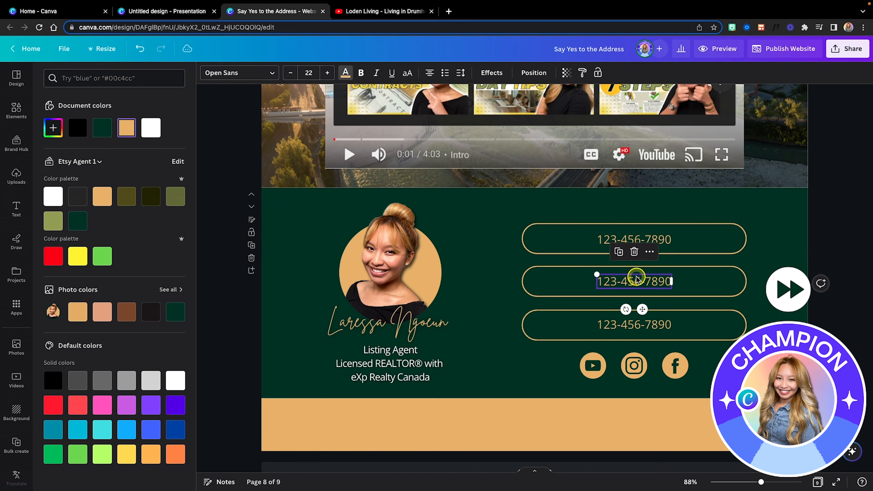
double_click(635, 279)
text(website)
double_click(649, 328)
text(email)
click(759, 318)
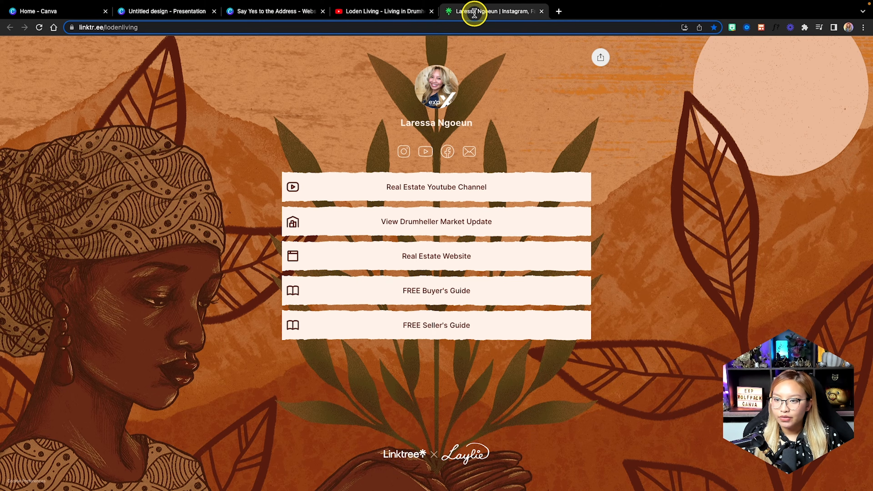
Copy the Instagram profile link address from the Linktree page, then return to Canva.
right_click(401, 153)
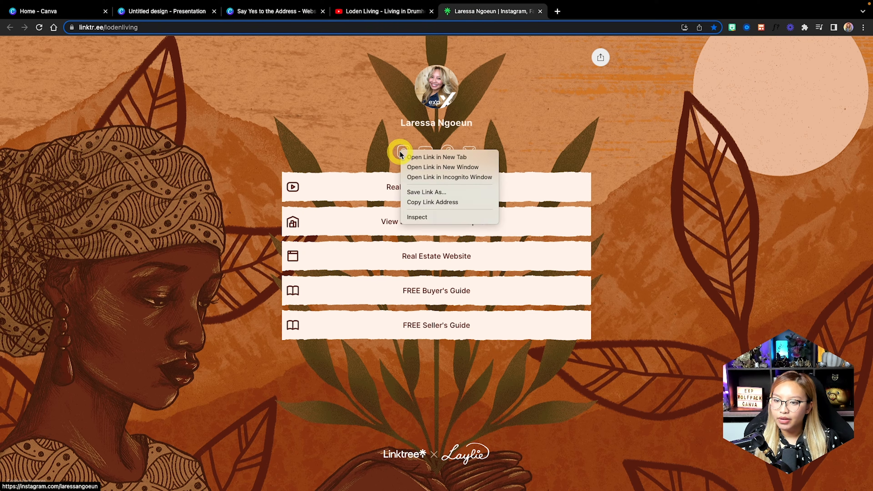
click(433, 201)
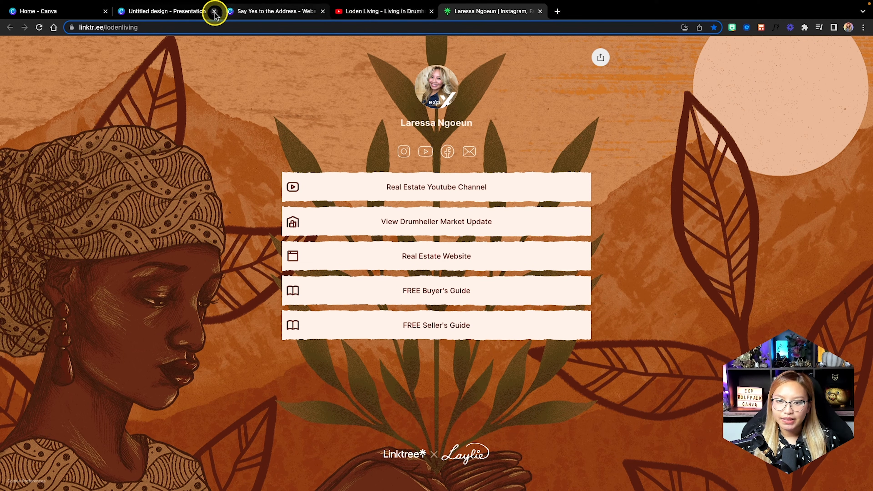
click(181, 13)
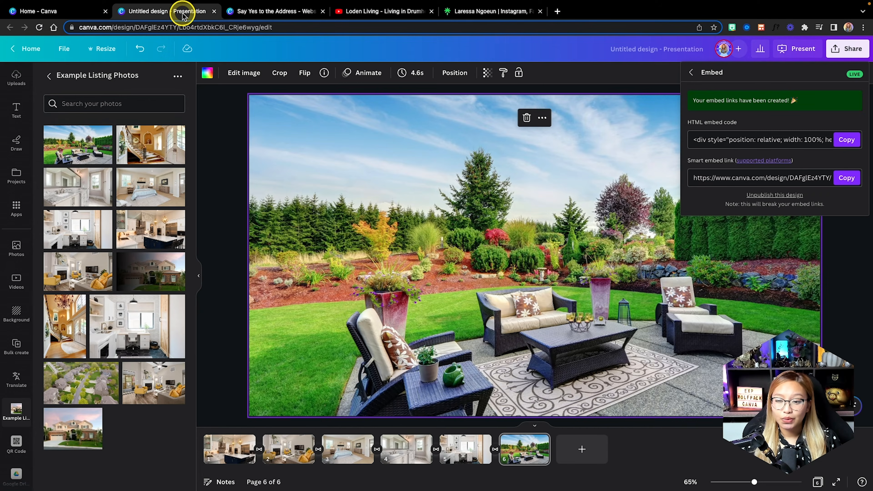
Paste the Instagram profile link onto the footer's Instagram icon in the Say Yes to the Address design.
click(251, 15)
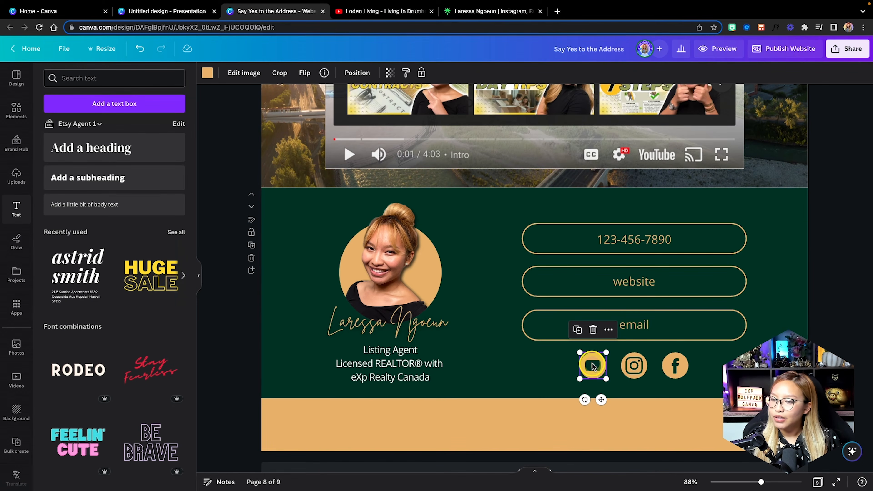
click(634, 366)
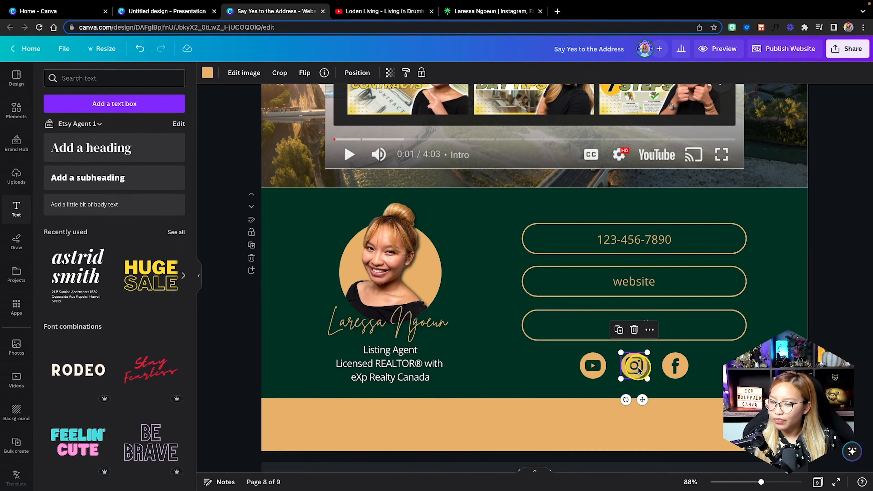
click(650, 330)
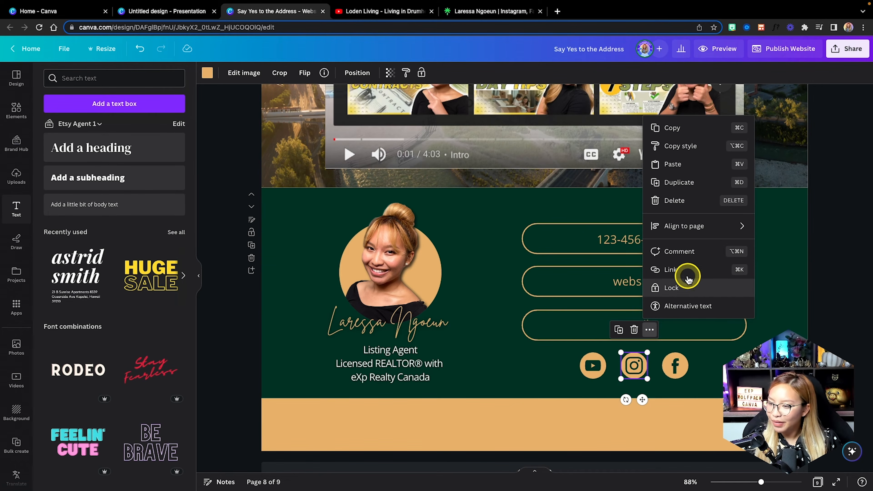
click(682, 269)
key(super+v)
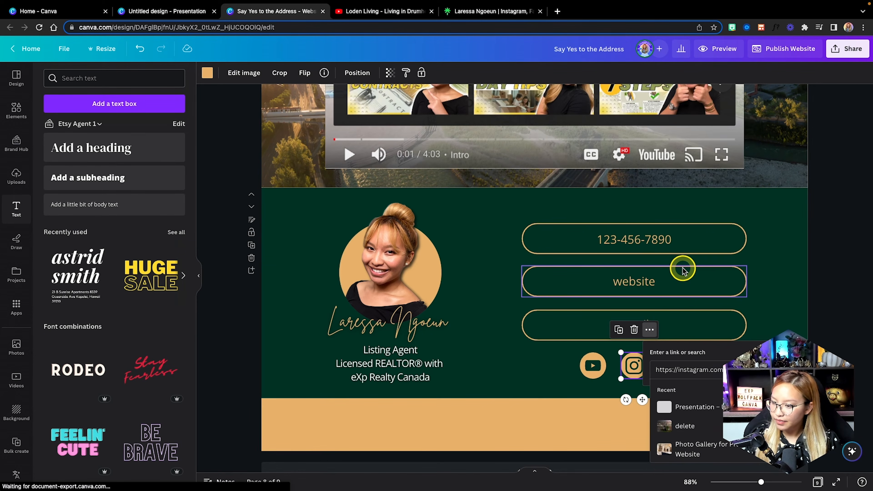
key(Return)
click(482, 12)
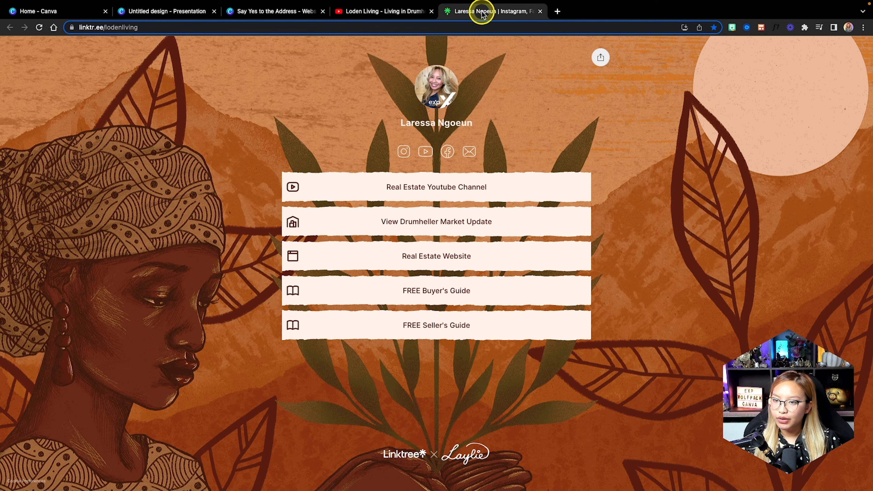
Move the Linktree tab and copy its YouTube channel link address.
drag(478, 10, 390, 14)
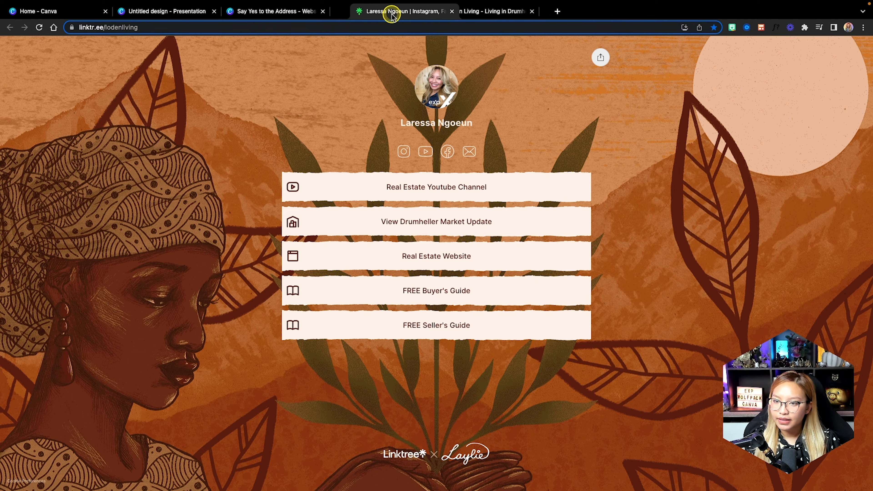
right_click(425, 151)
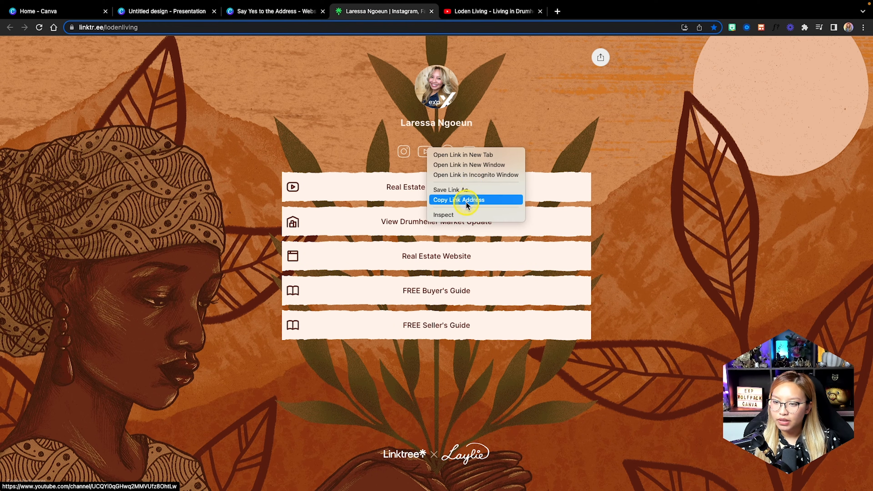
click(459, 199)
click(282, 14)
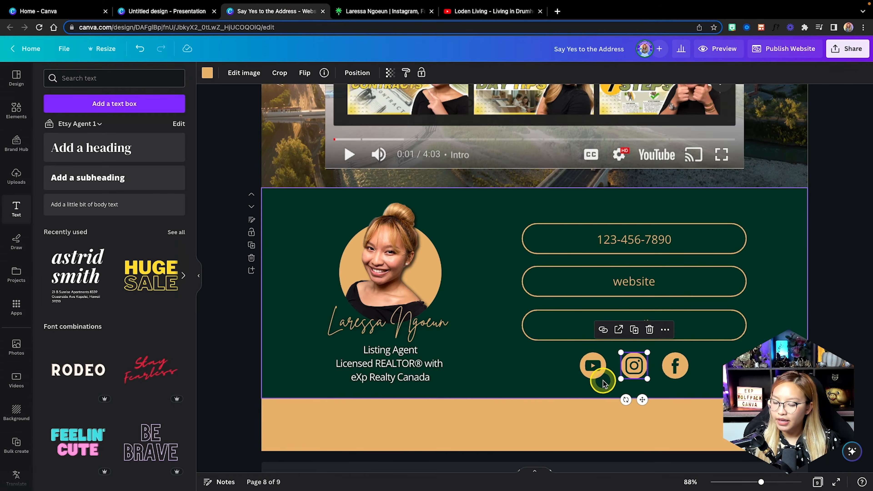
Attach the copied YouTube channel link to the footer's YouTube icon.
click(598, 369)
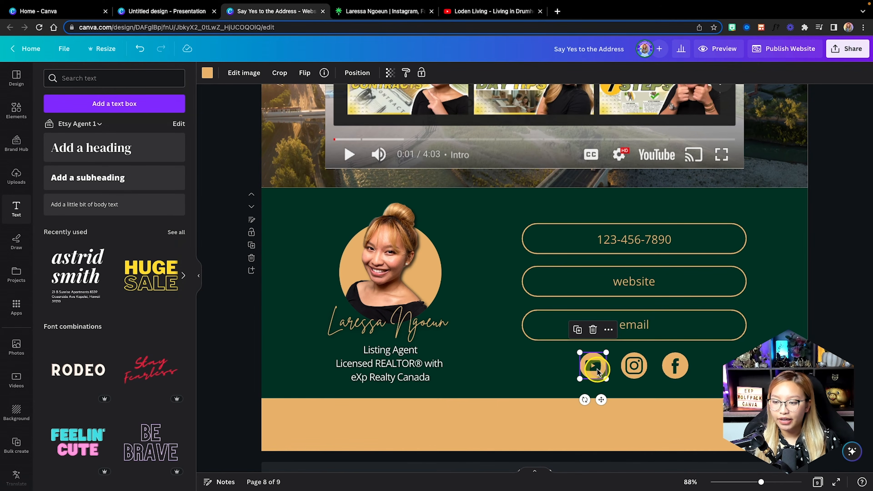
click(609, 330)
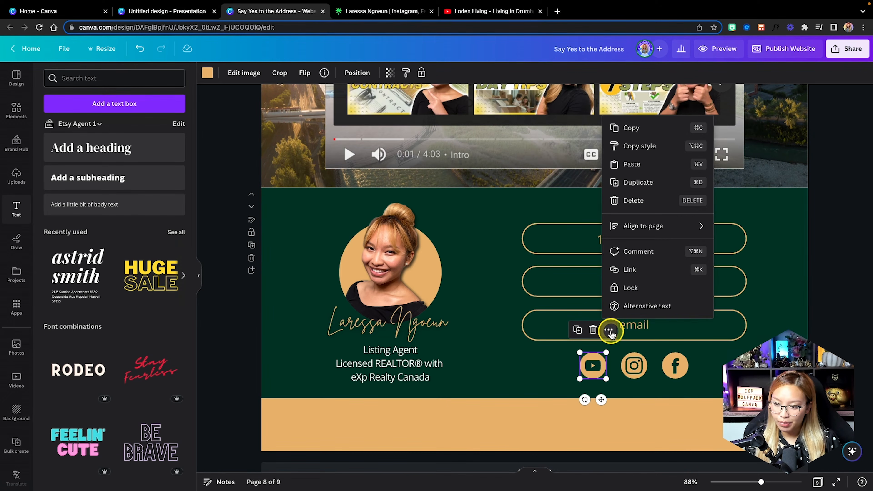
click(637, 269)
key(super+v)
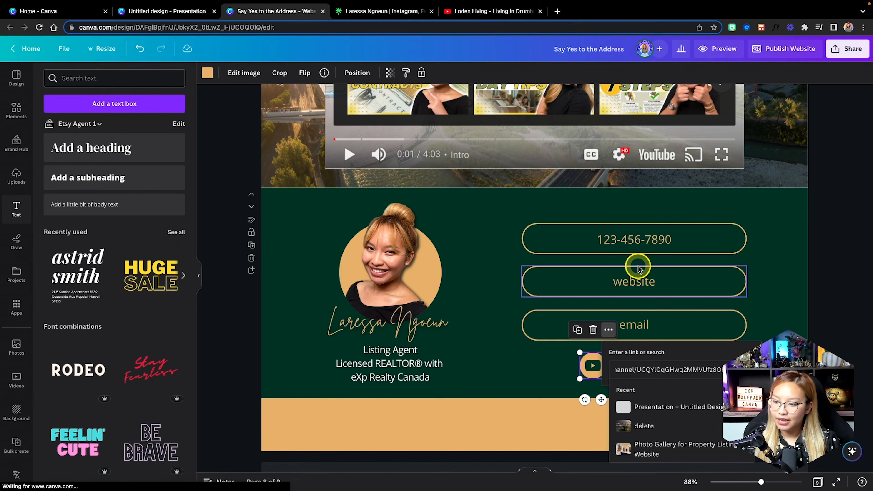
key(Return)
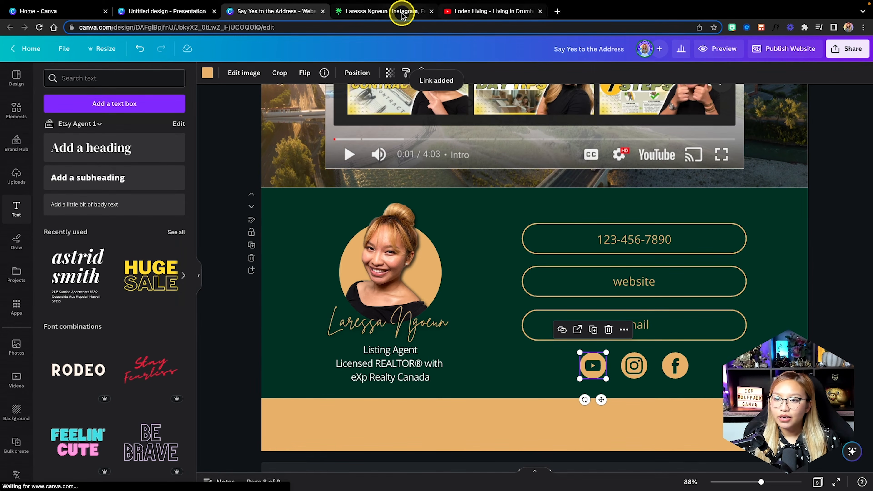
click(402, 13)
Copy the Facebook page link address from the Linktree page.
right_click(446, 151)
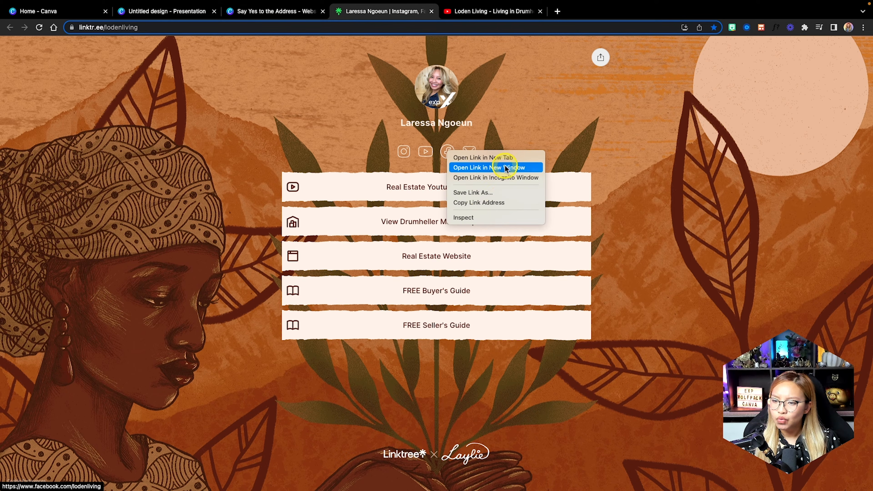
click(512, 202)
click(281, 13)
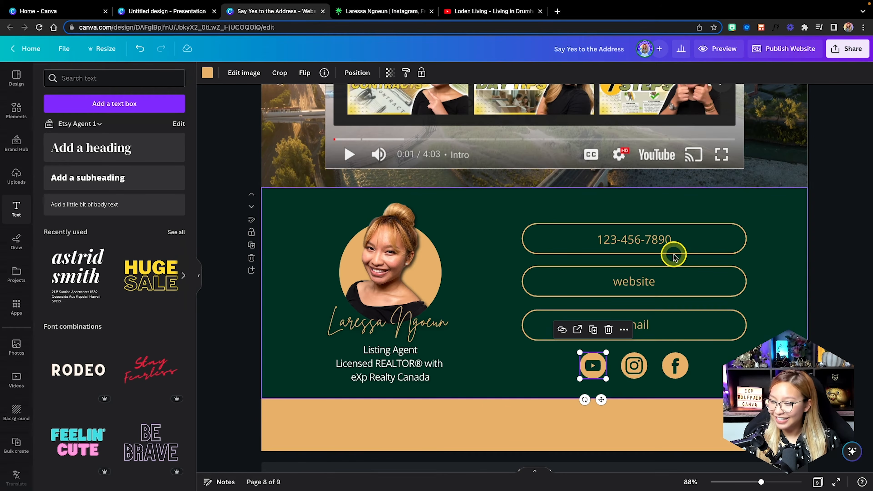
Link the footer's Facebook icon to the copied Facebook page address.
click(674, 370)
right_click(674, 370)
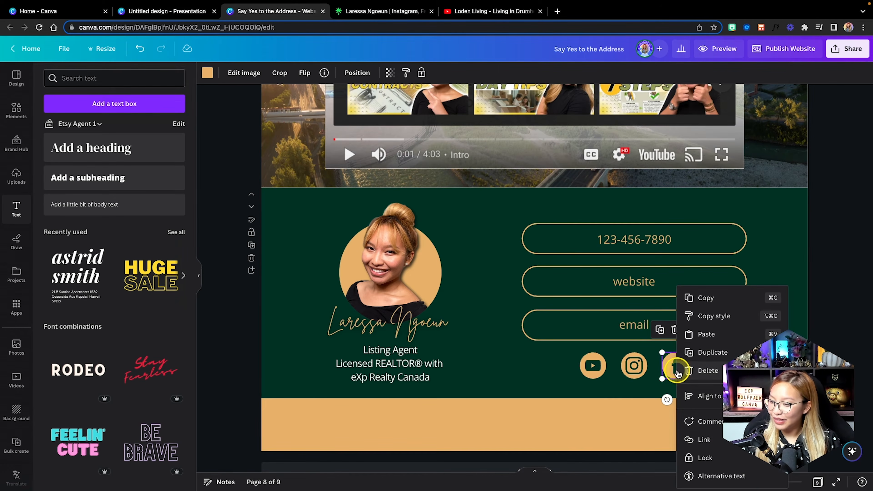
click(713, 444)
key(Return)
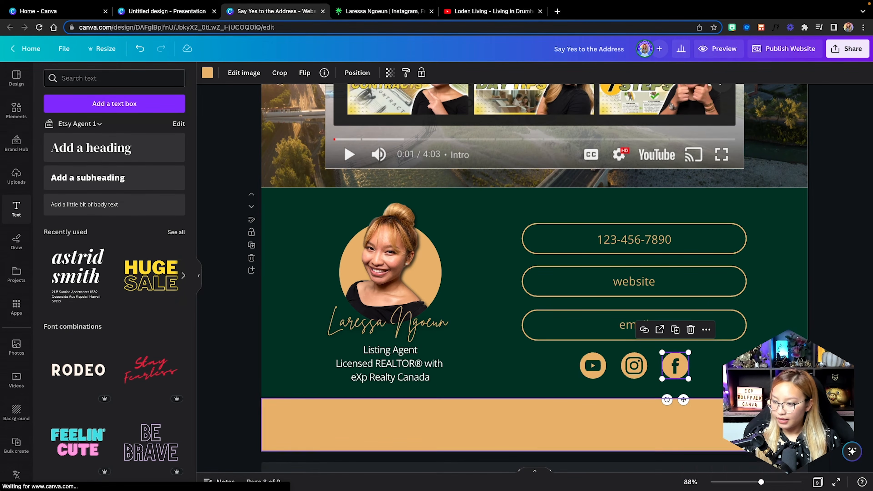
click(674, 236)
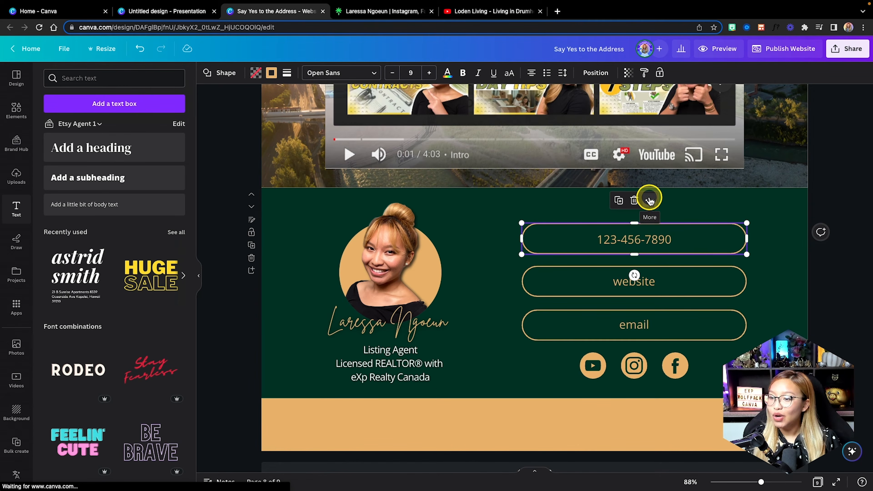
double_click(660, 241)
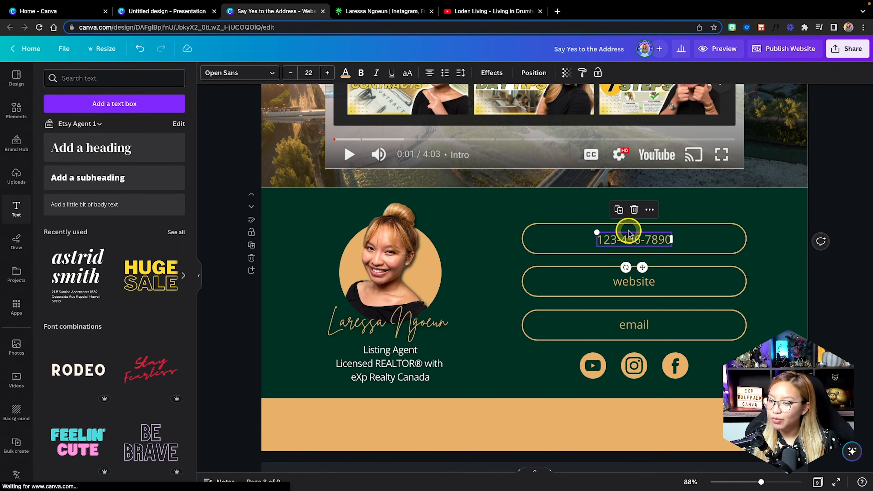
click(649, 210)
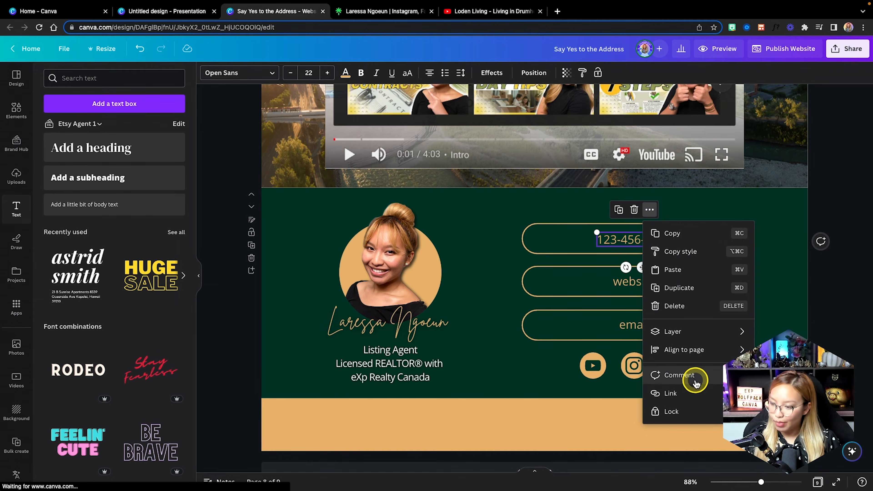
click(696, 394)
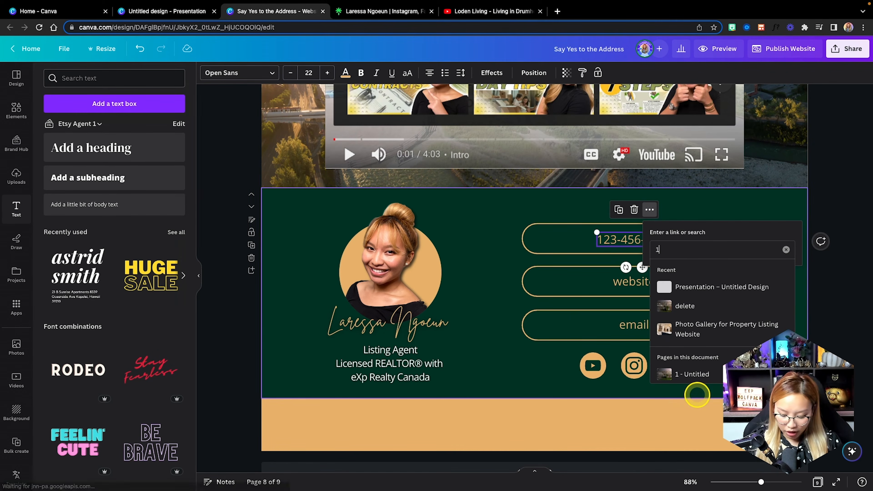
text(123-456-7890)
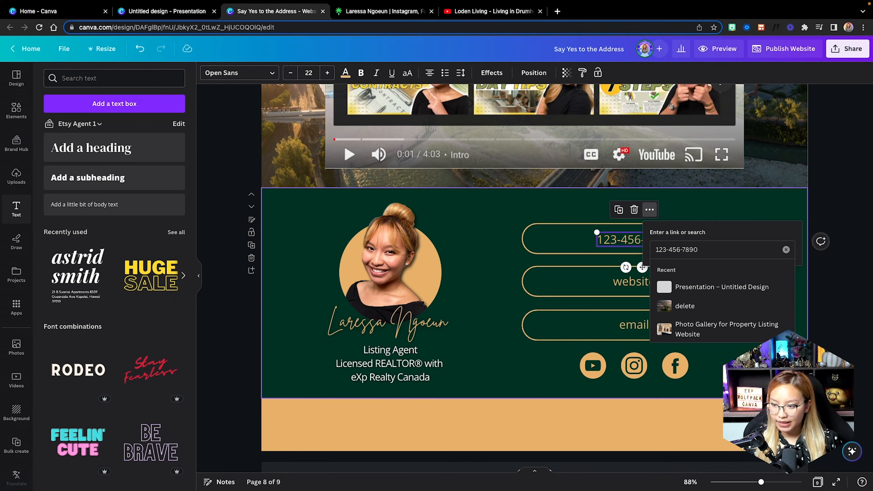
key(Return)
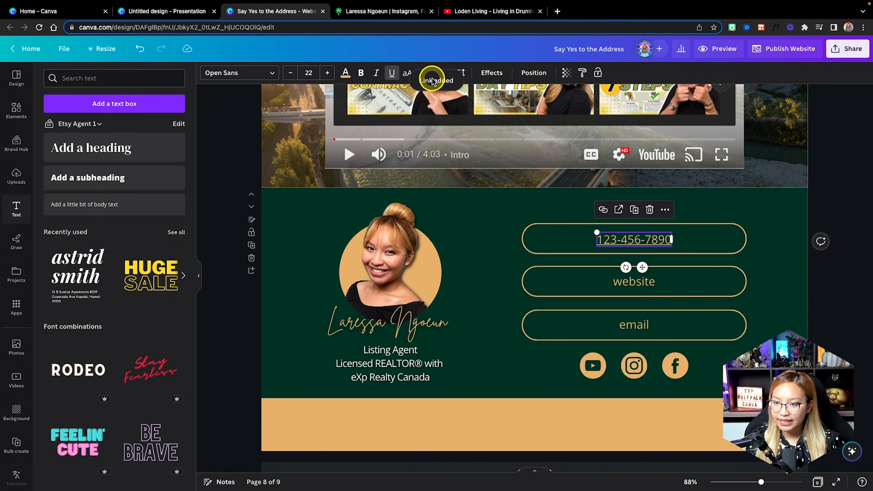
scroll(669, 244, up, 1)
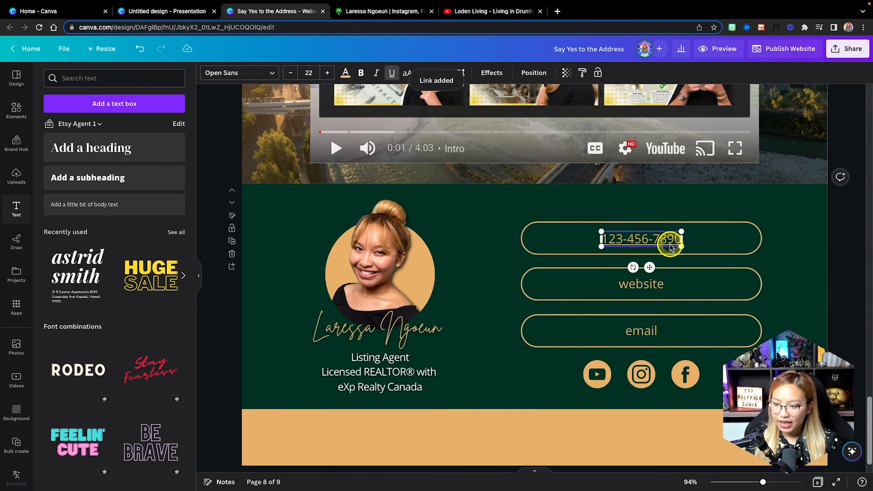
scroll(669, 245, up, 5)
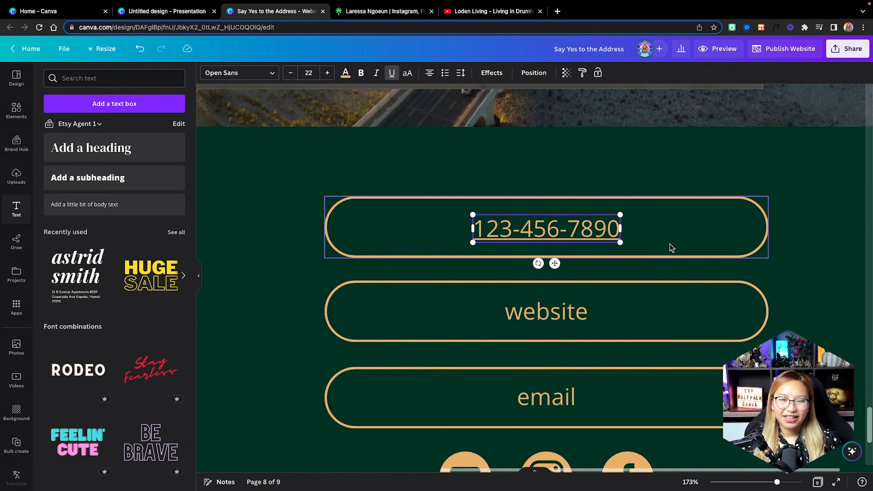
click(391, 74)
click(389, 74)
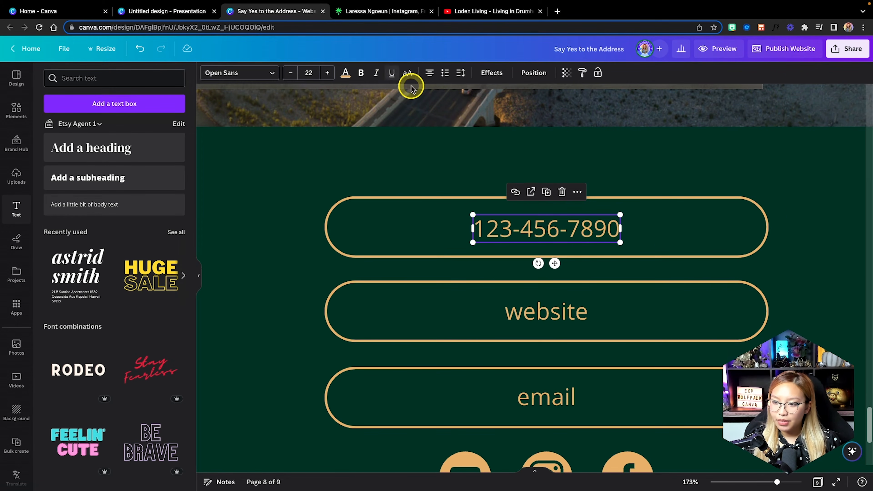
click(515, 193)
click(551, 237)
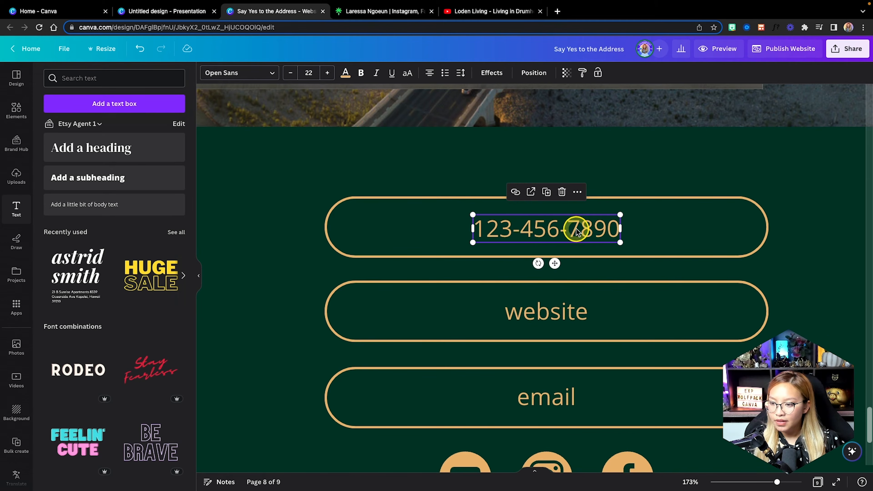
click(515, 194)
click(592, 231)
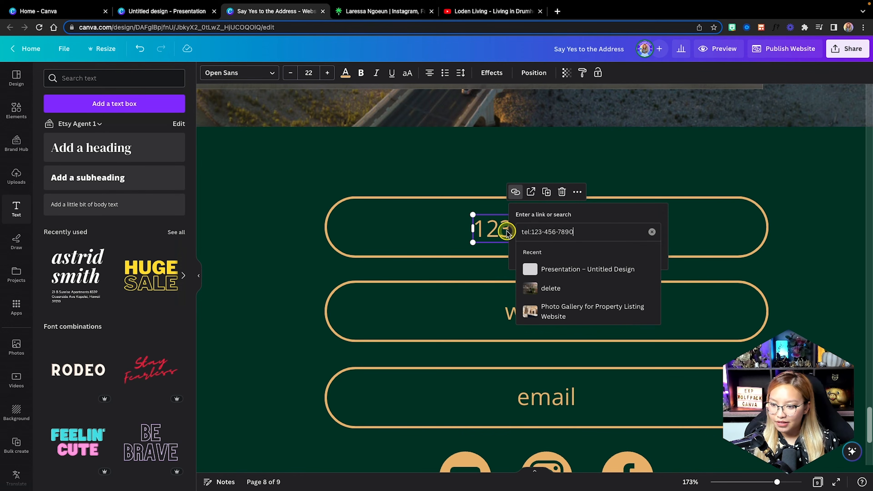
drag(587, 229, 538, 231)
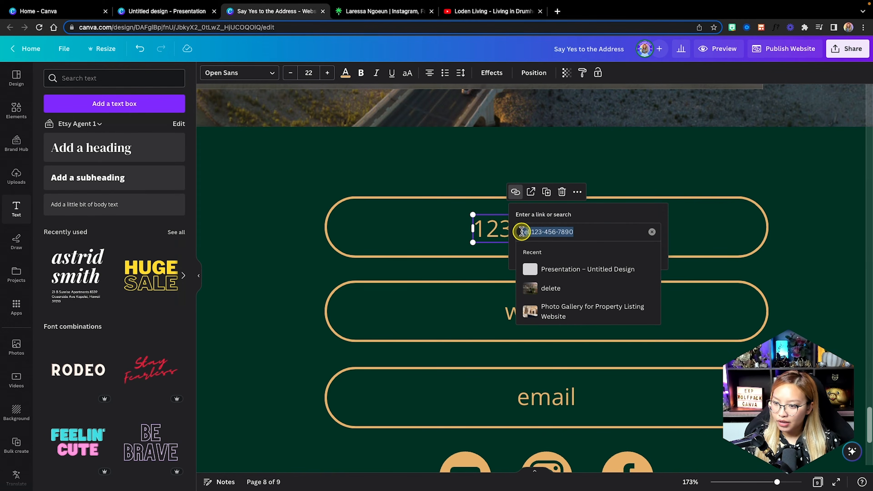
click(736, 220)
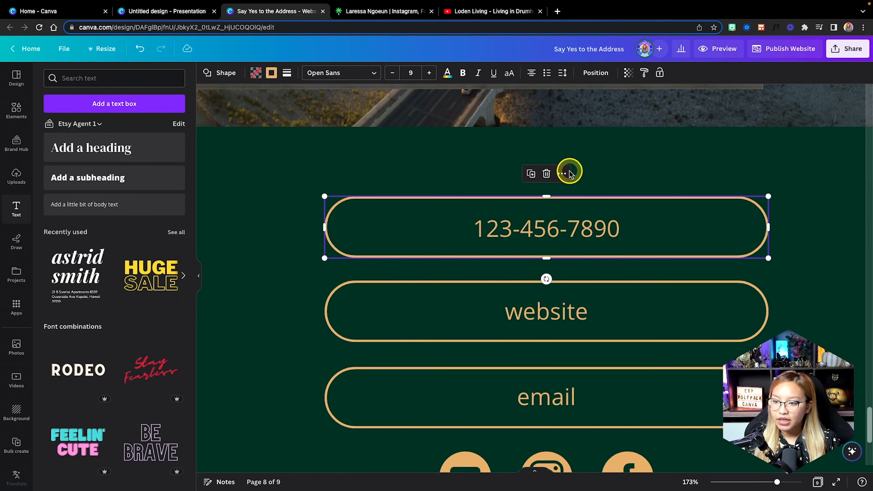
click(562, 174)
click(618, 364)
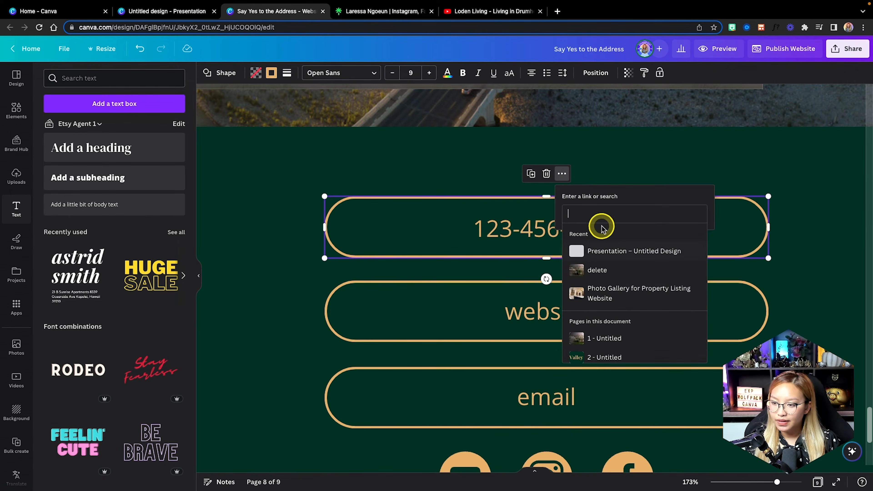
key(Return)
click(569, 229)
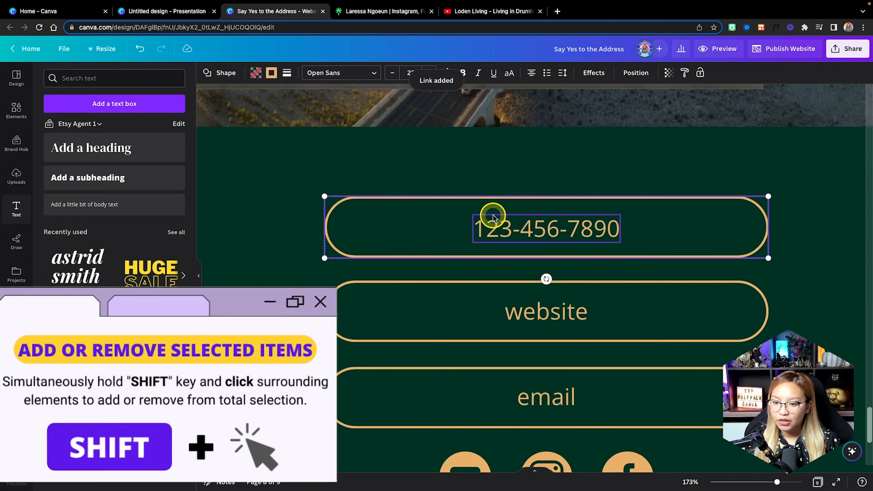
shift+click(579, 228)
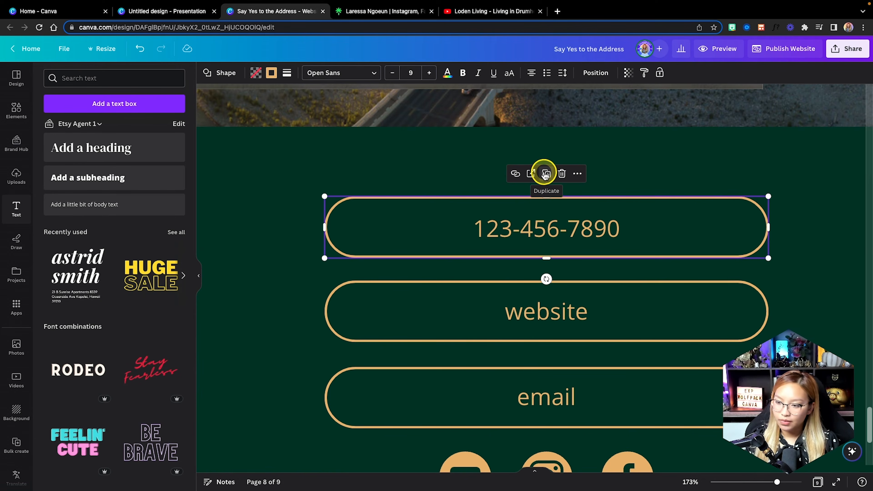
Group the phone-number text and its pill into a single element.
click(688, 184)
click(606, 224)
shift+click(704, 217)
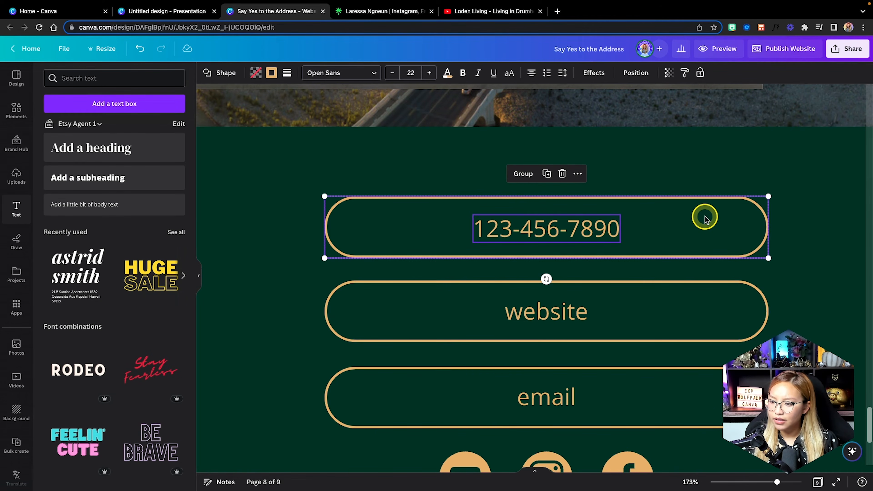
click(524, 174)
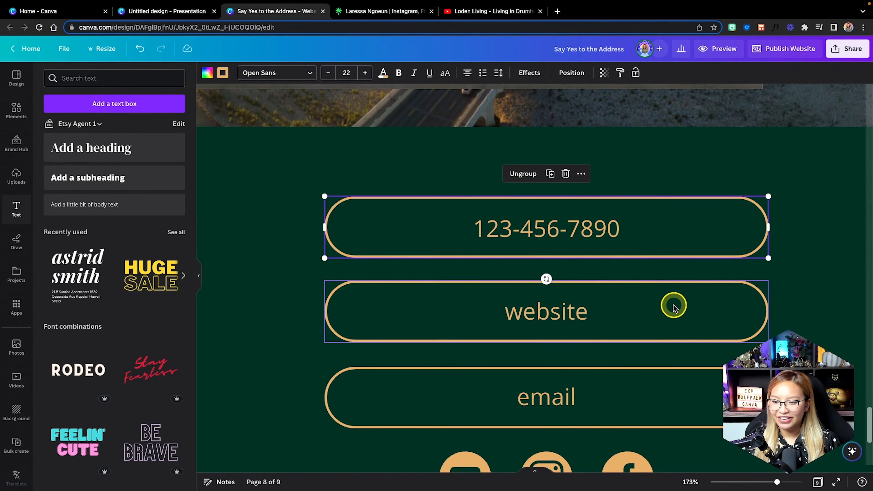
scroll(674, 305, down, 2)
scroll(673, 305, down, 2)
Open the Real Estate Website link from Linktree and copy the eXp Realty site address.
click(552, 238)
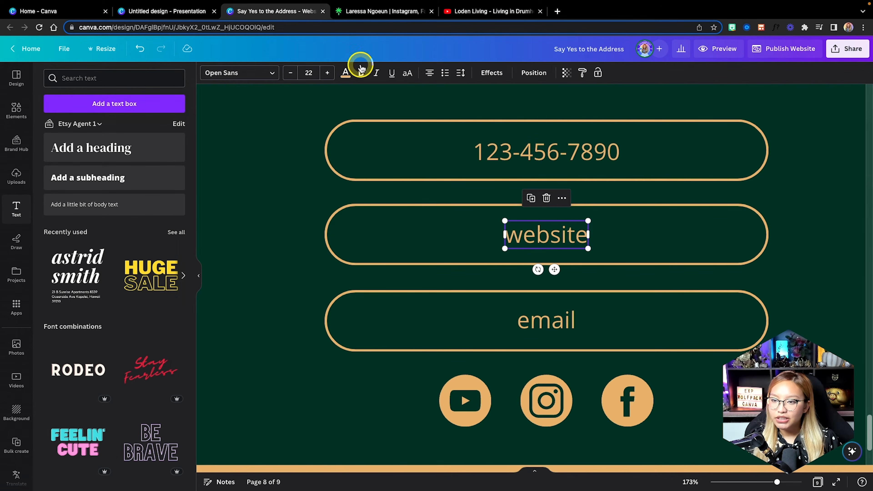
click(399, 15)
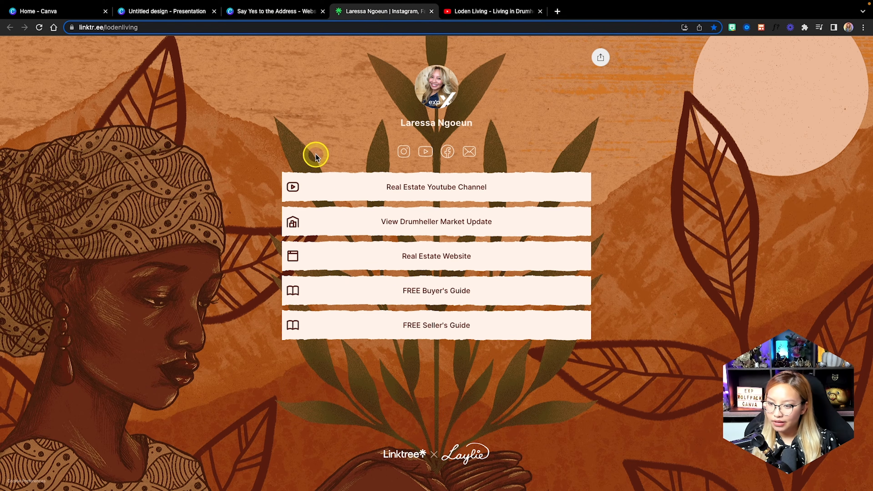
click(386, 255)
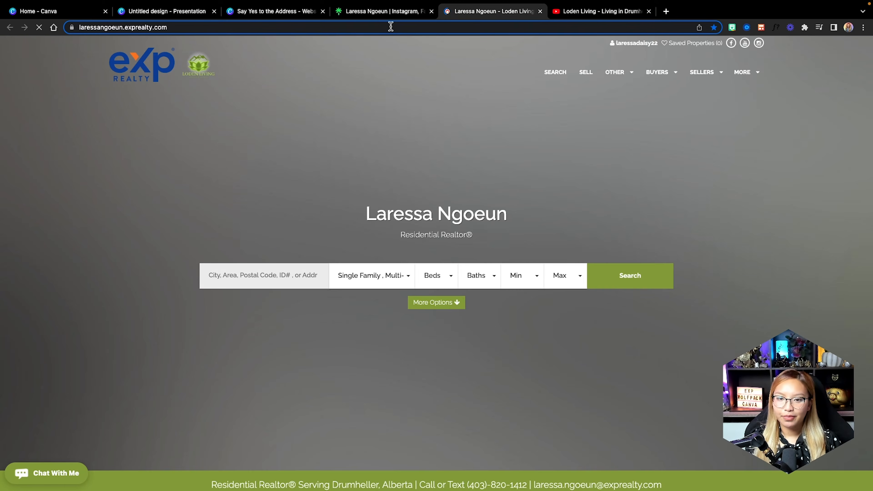
click(390, 27)
key(super+c)
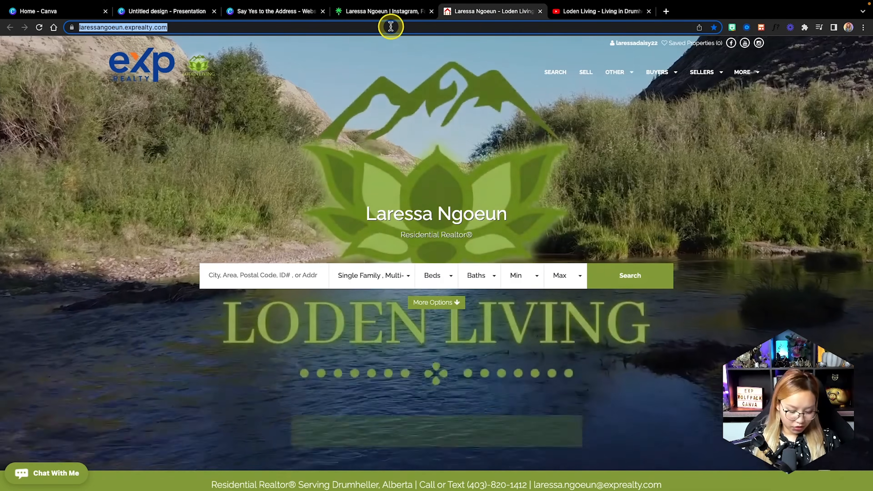
click(273, 11)
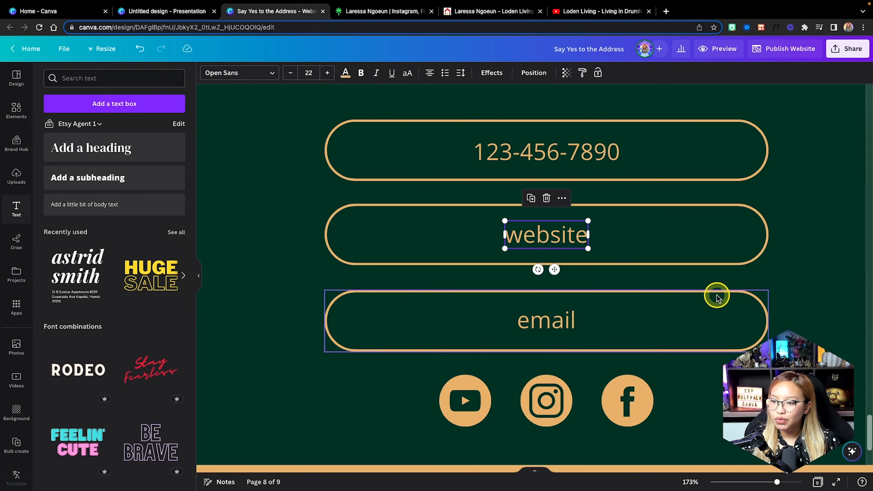
Link the website text to the copied eXp Realty site address.
click(561, 198)
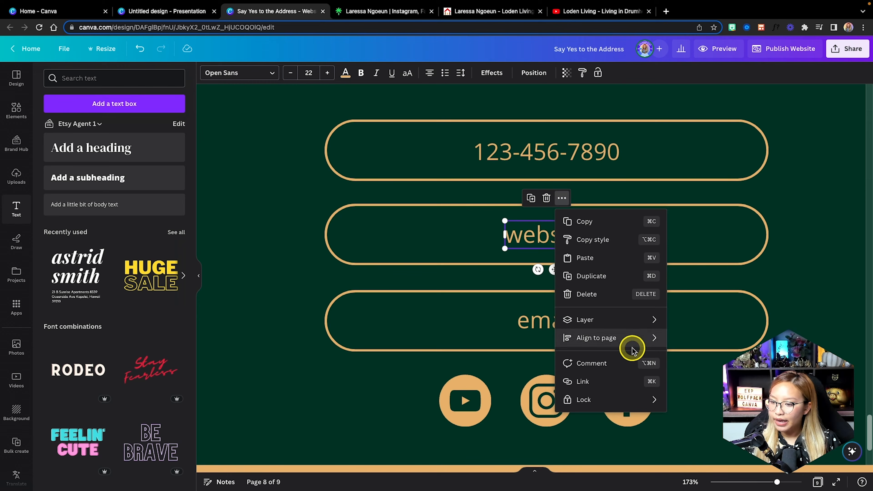
click(594, 381)
key(super+v)
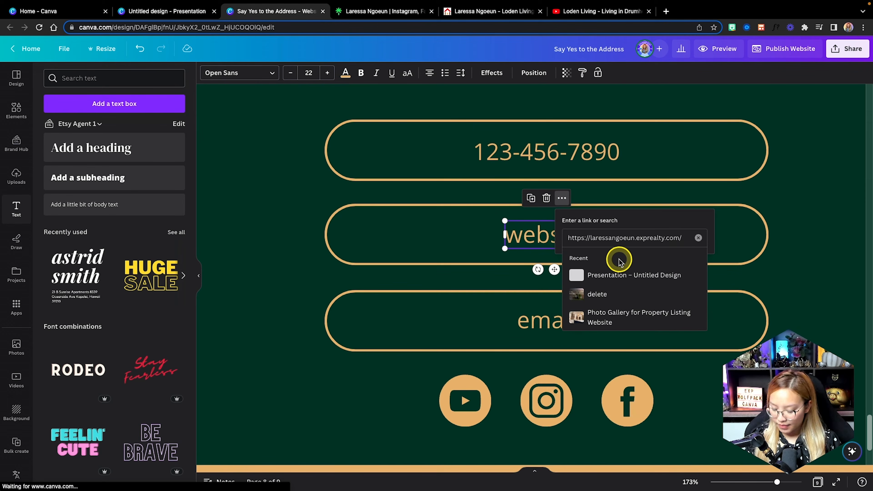
key(Return)
Give the website pill the same link and group it with its text.
click(475, 248)
click(550, 237)
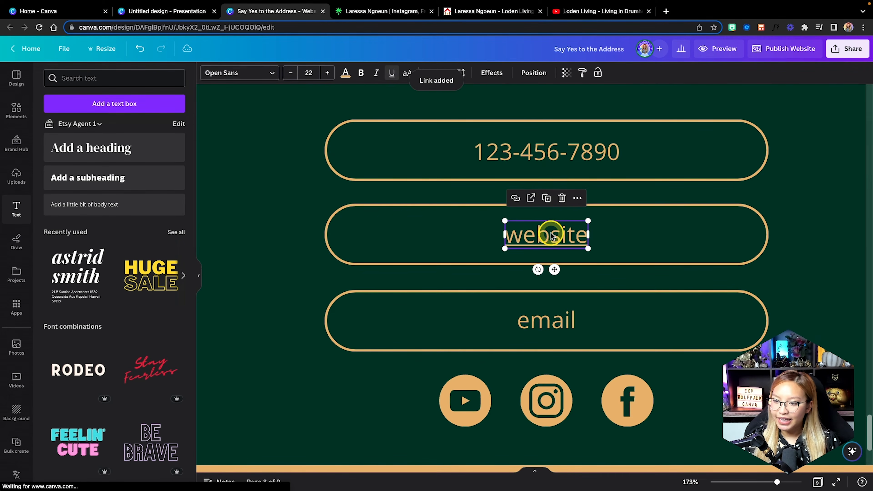
click(394, 73)
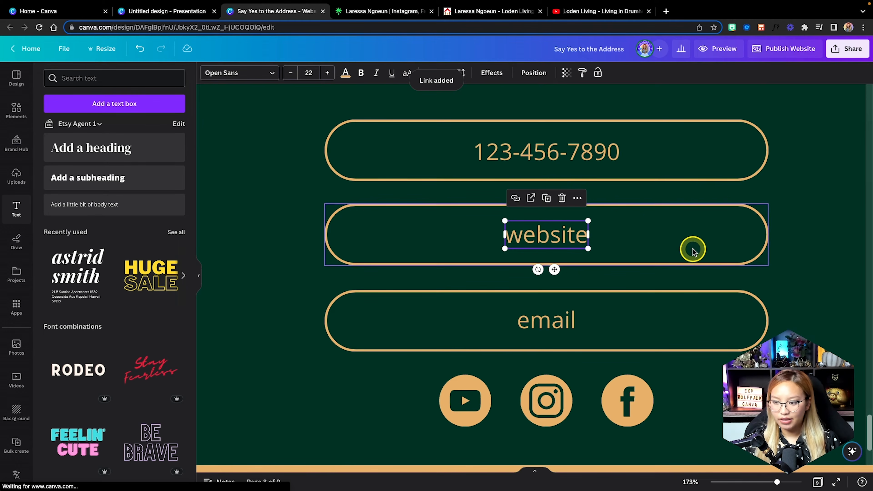
click(690, 248)
click(561, 183)
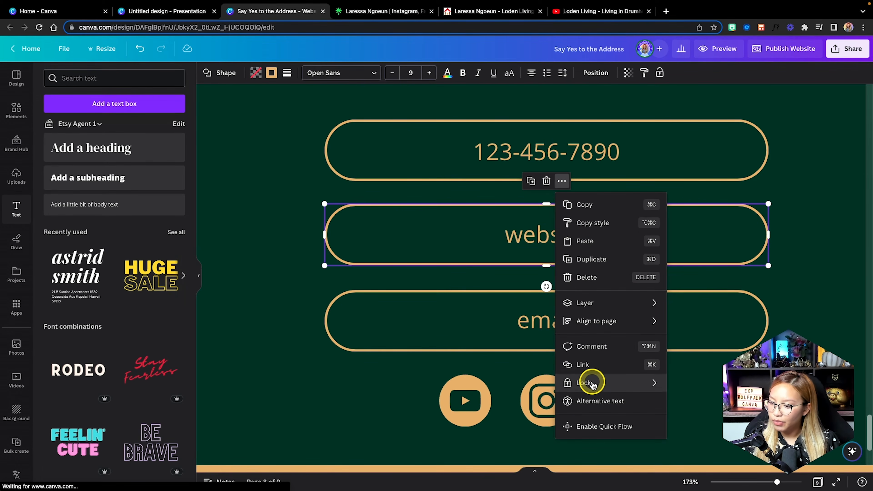
click(585, 366)
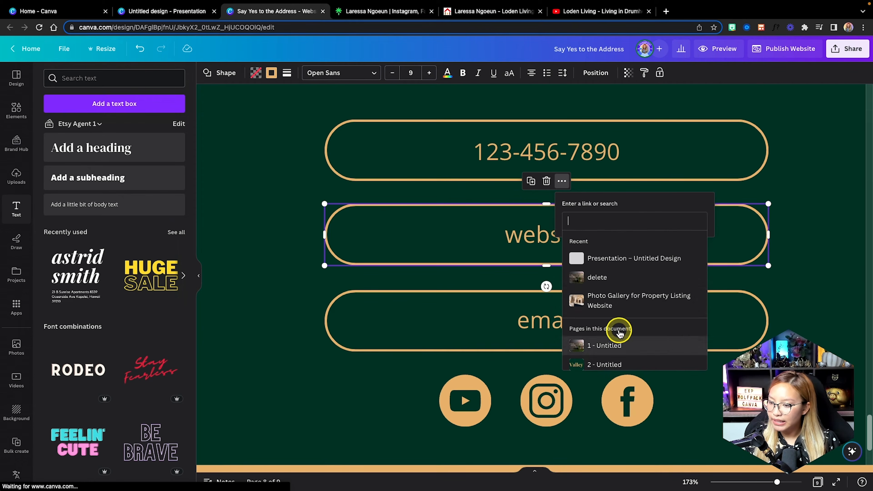
click(602, 275)
click(566, 237)
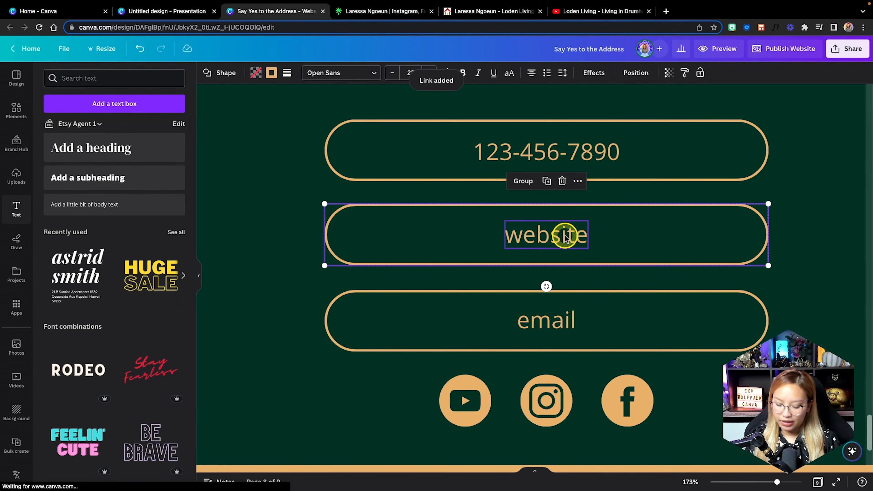
click(542, 325)
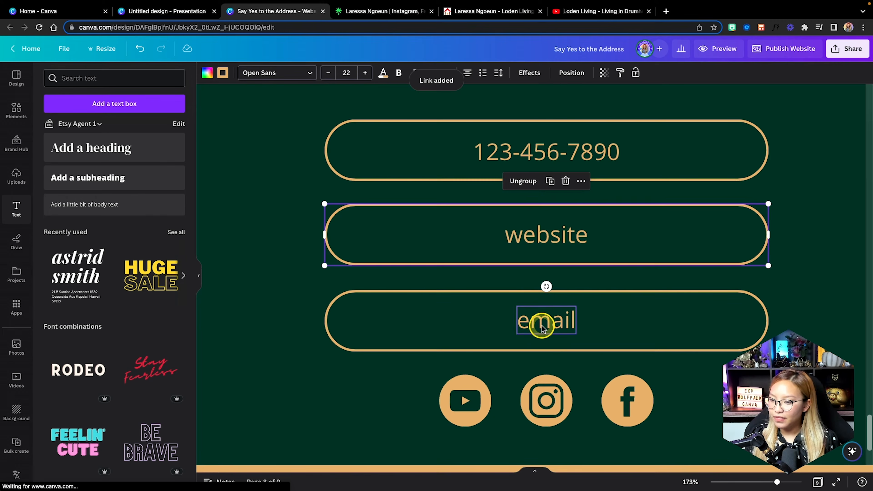
Link the email text to the agent's email address as a mailto link.
click(562, 283)
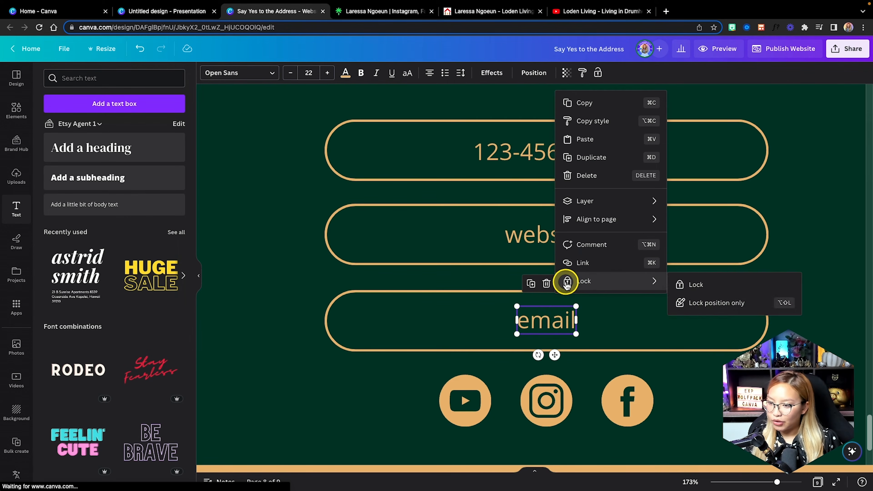
click(588, 263)
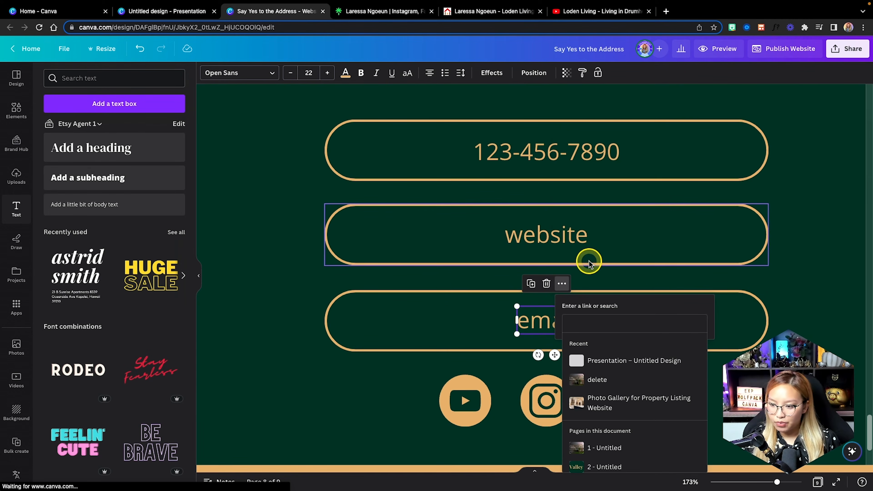
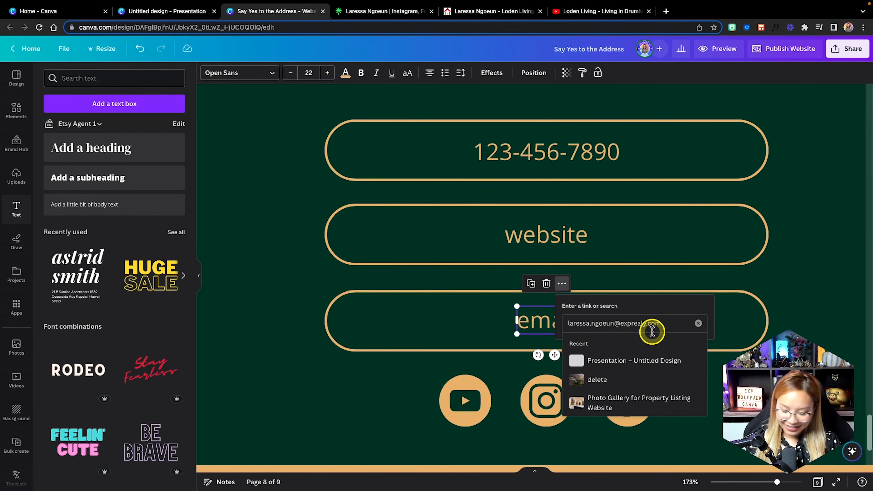
click(651, 324)
text(t)
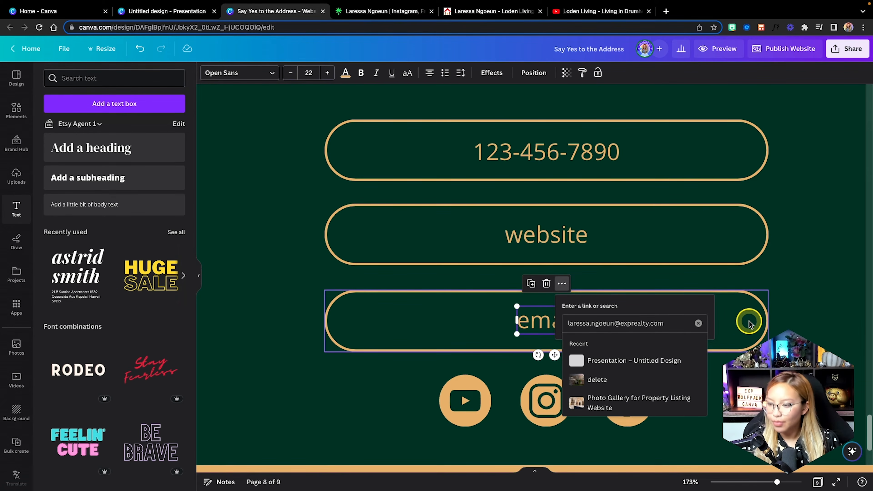
key(Return)
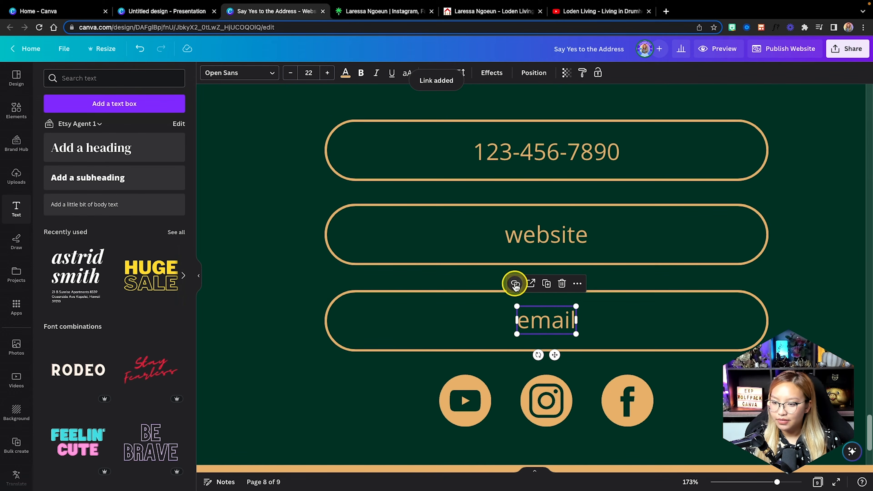
click(515, 283)
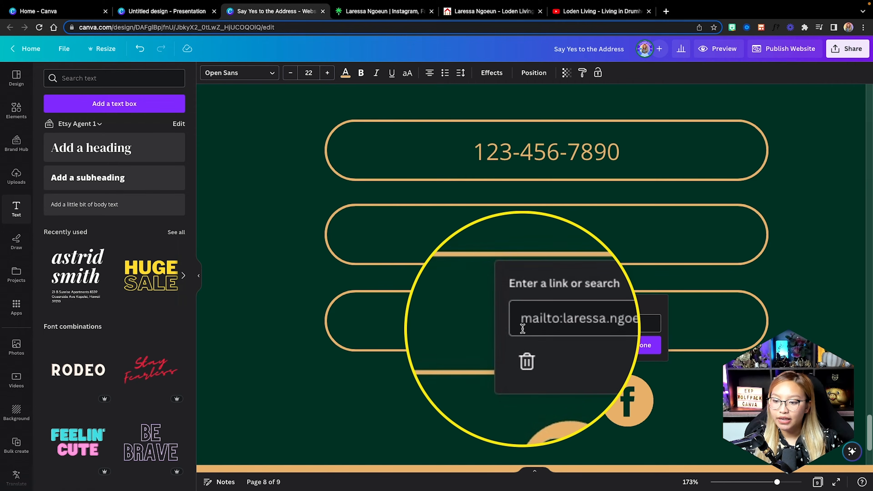
click(545, 328)
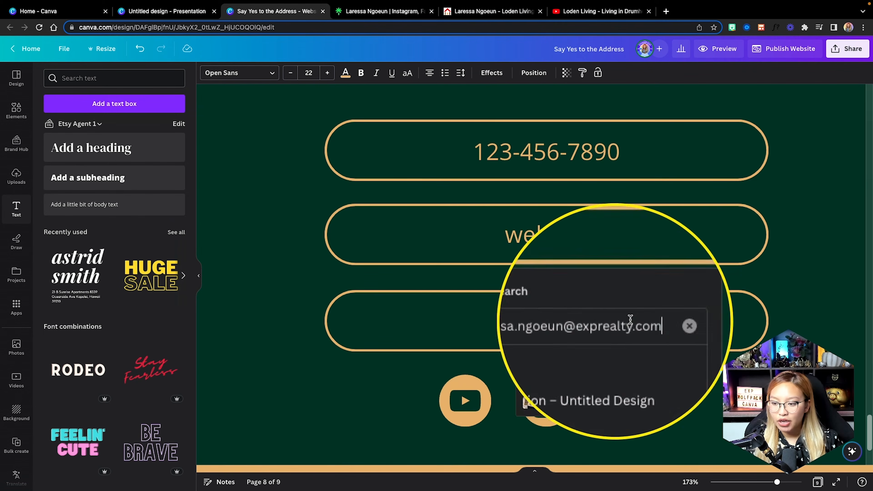
key(Escape)
Apply the same mailto link to the email pill and group it with its text.
click(515, 284)
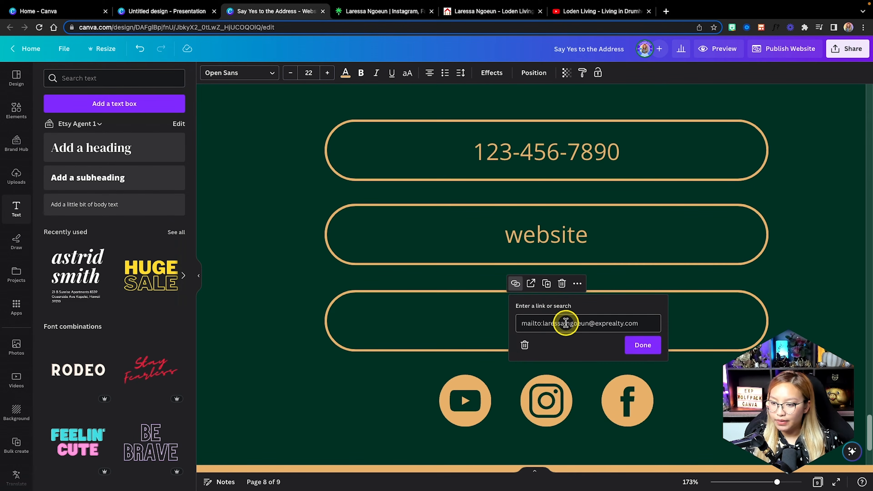
click(566, 323)
click(709, 320)
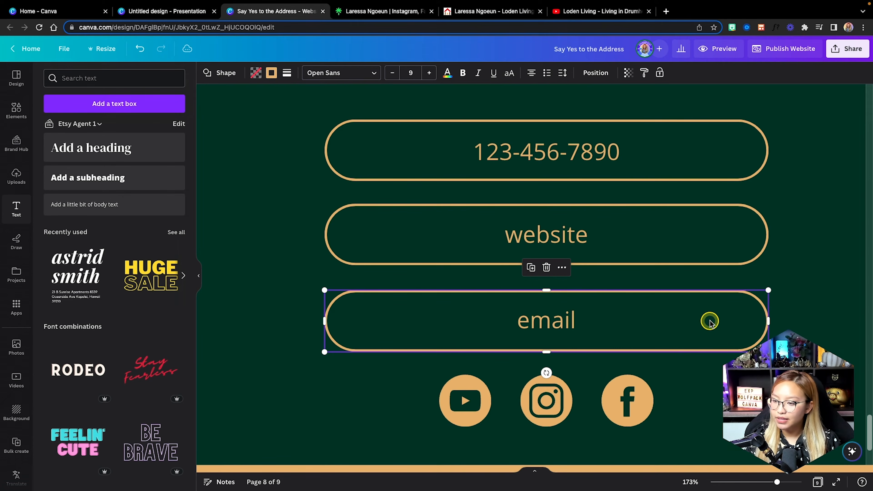
click(561, 267)
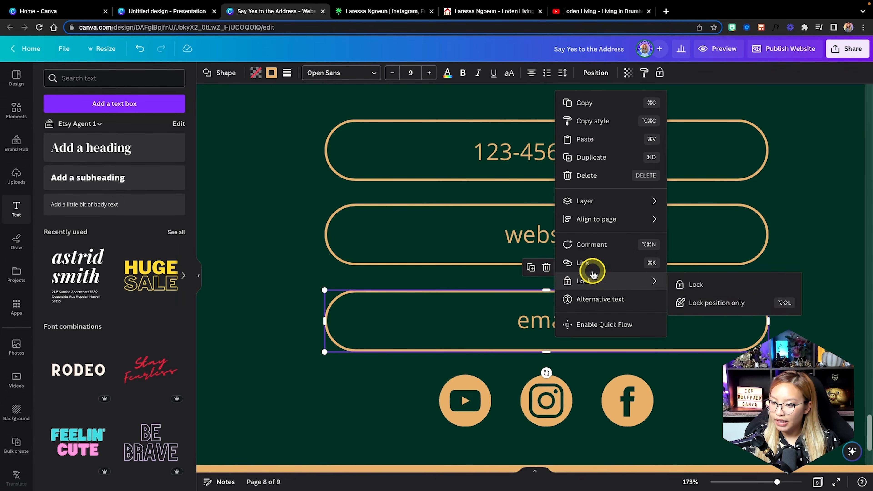
click(583, 263)
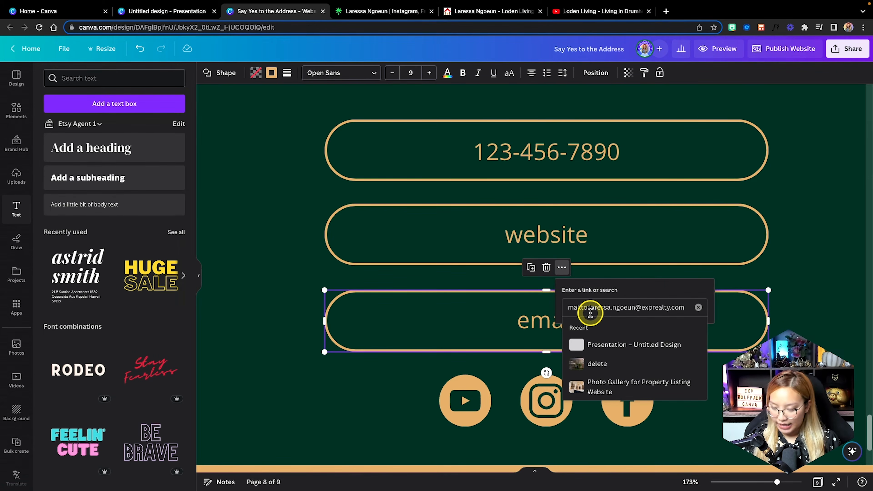
key(Return)
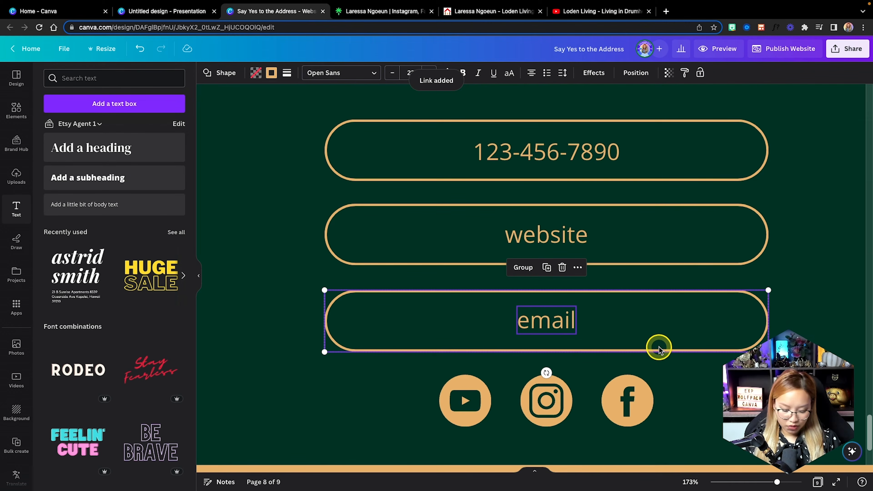
click(523, 267)
click(755, 395)
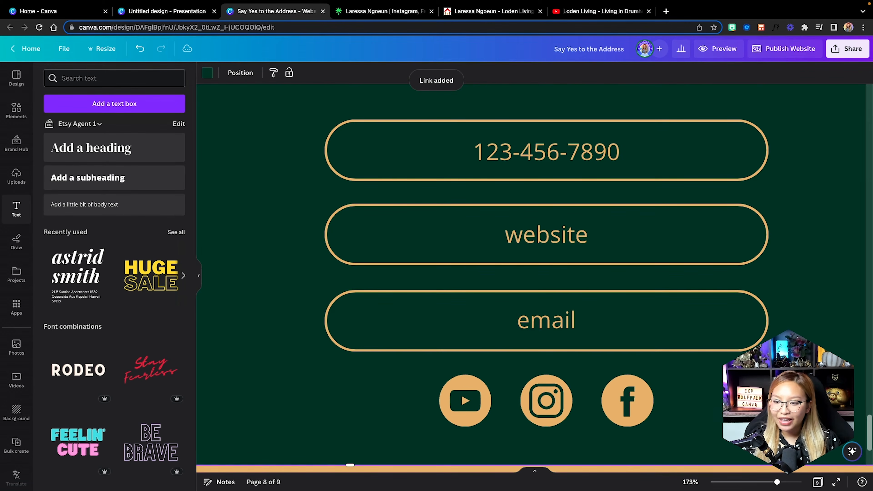
Drag the orange bottom strip's lower edge down to make the footer taller.
scroll(534, 278, down, 5)
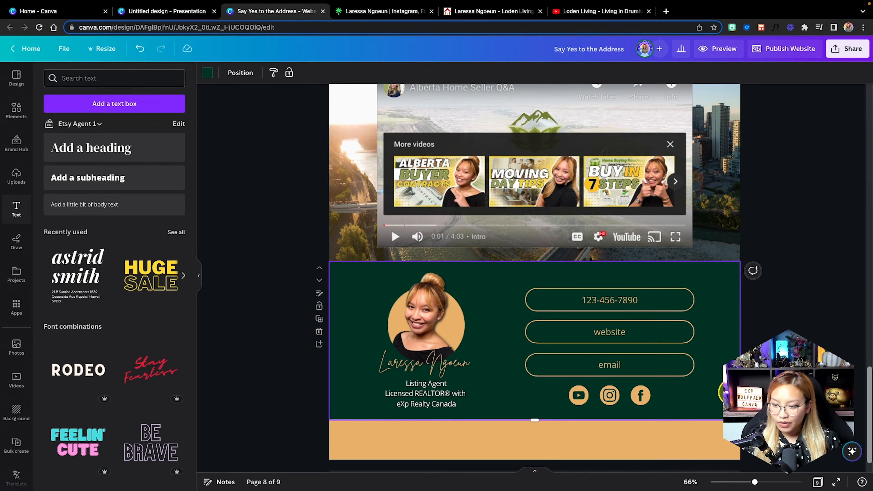
scroll(725, 392, down, 1)
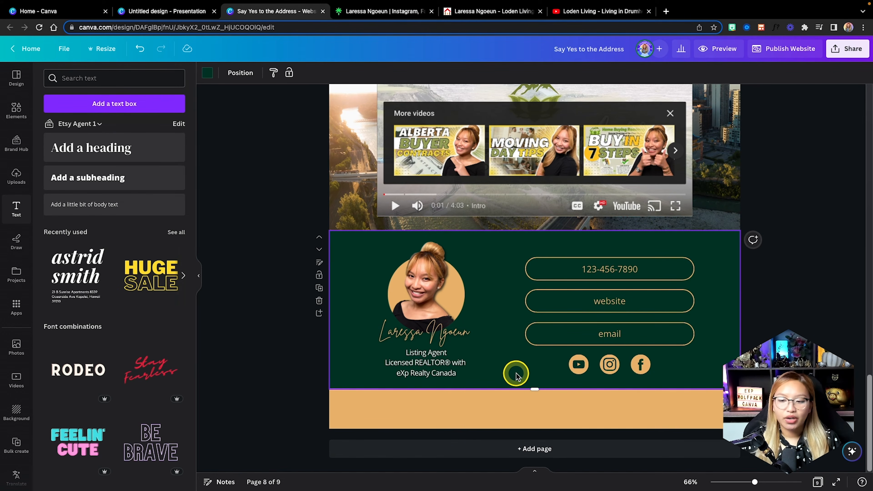
click(535, 422)
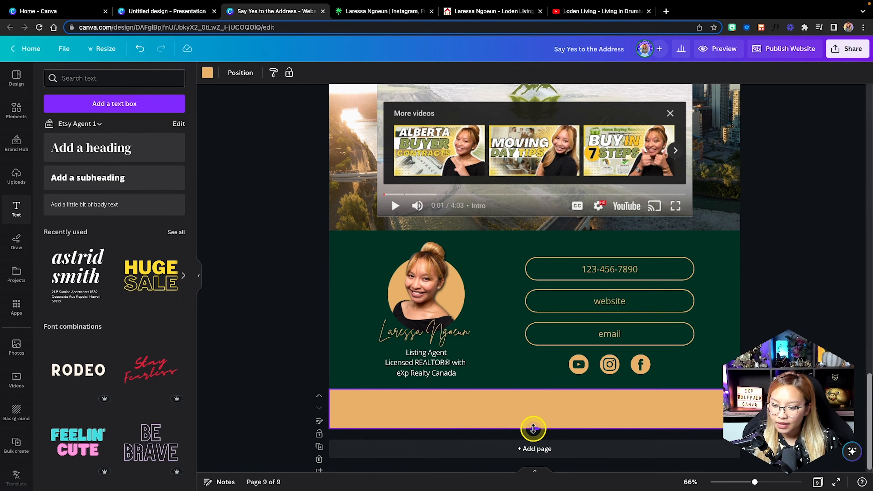
drag(533, 427, 536, 435)
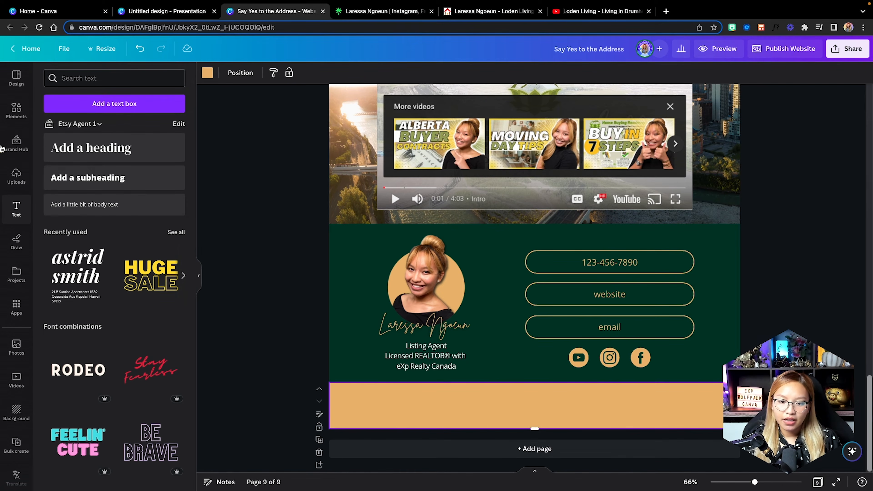
Add the eXp Realty logo from the Brand Hub logos and centre it in the footer strip.
click(16, 143)
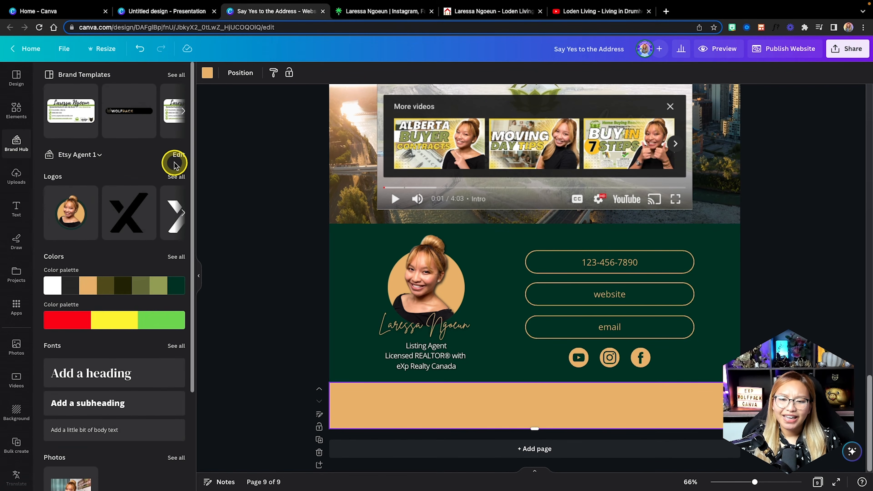
click(175, 176)
click(106, 271)
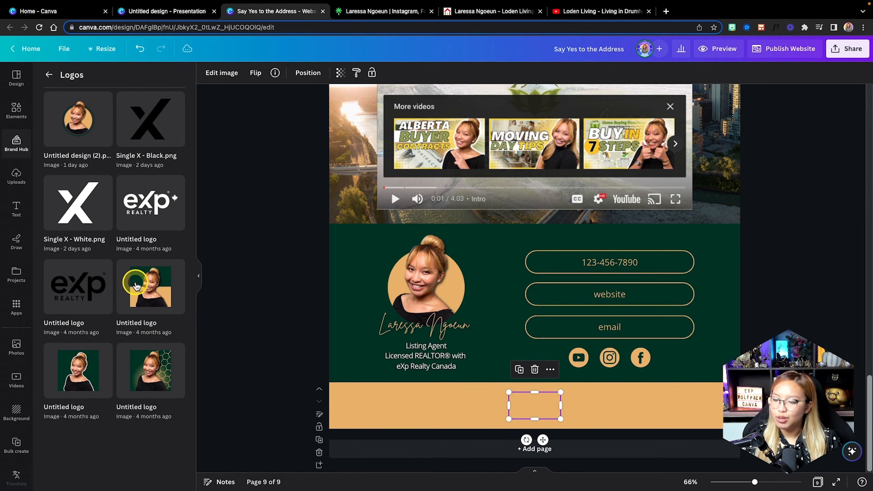
drag(540, 398, 544, 399)
click(612, 399)
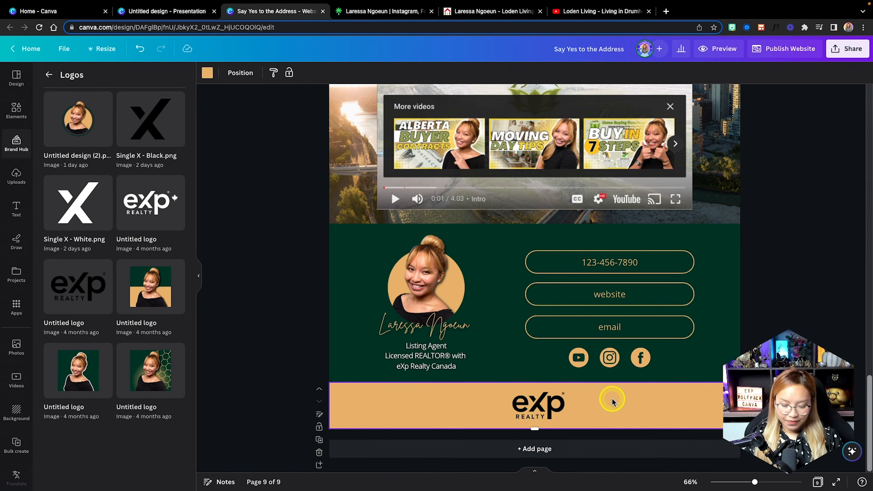
scroll(612, 399, down, 3)
scroll(629, 312, up, 10)
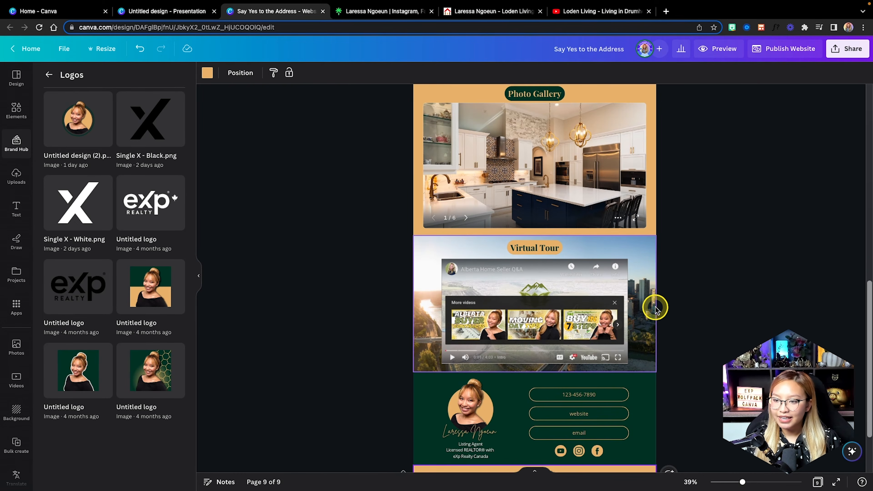
Check through the pages that the Virtual Tour section is page 7.
scroll(654, 308, up, 7)
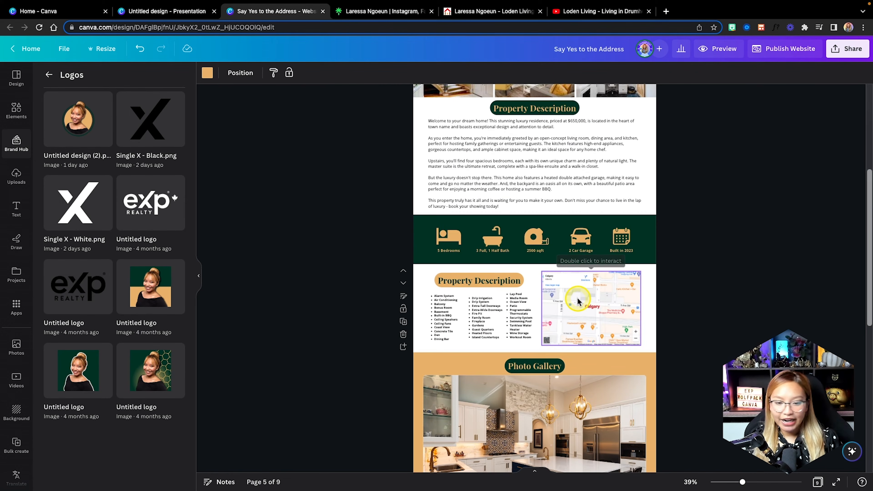
scroll(577, 301, up, 5)
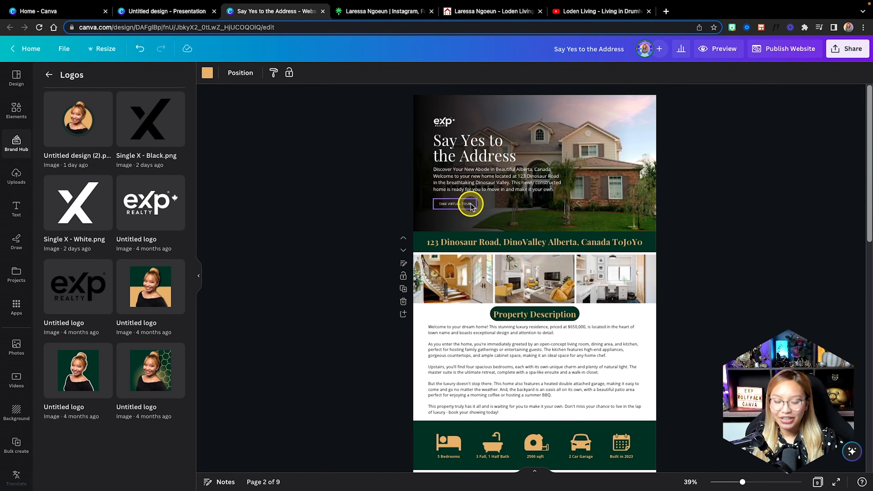
scroll(489, 305, down, 15)
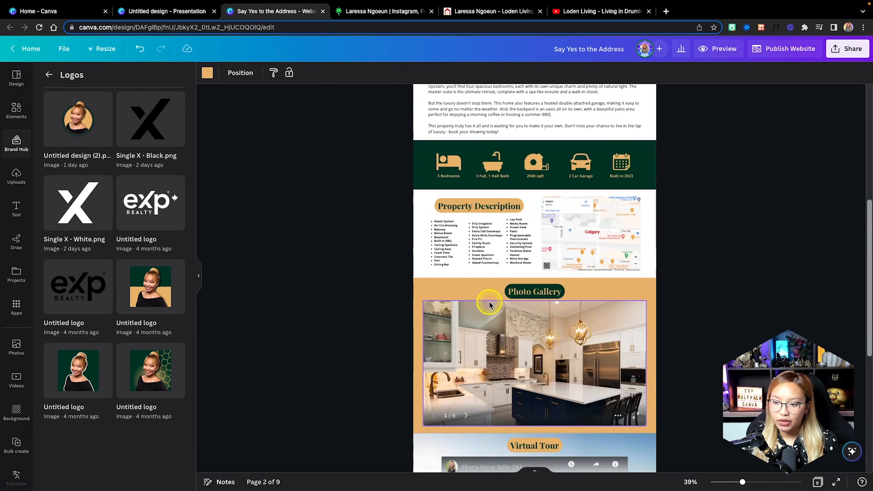
click(423, 316)
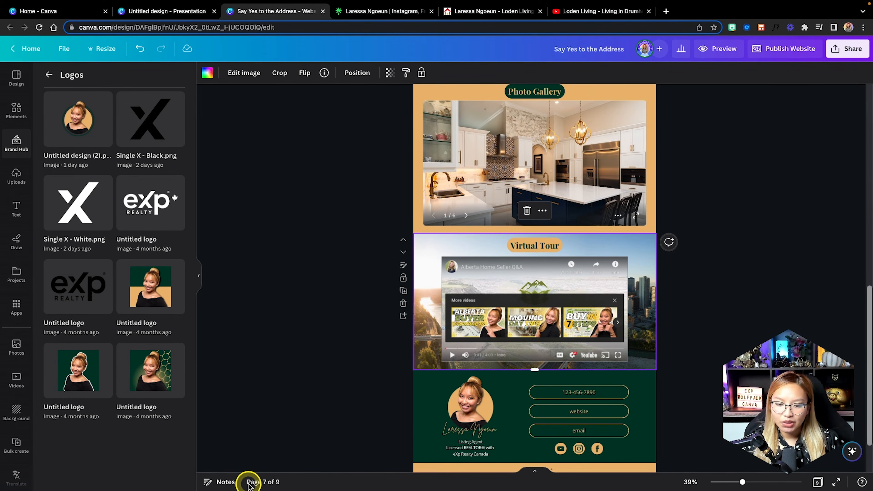
scroll(433, 249, up, 15)
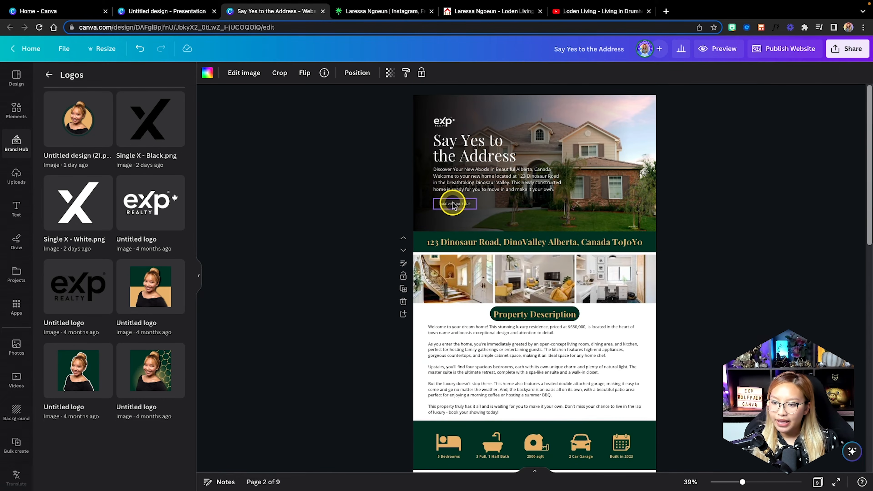
scroll(459, 203, up, 5)
Link the hero's TAKE VIRTUAL TOUR button to page 7 and confirm the link.
click(408, 210)
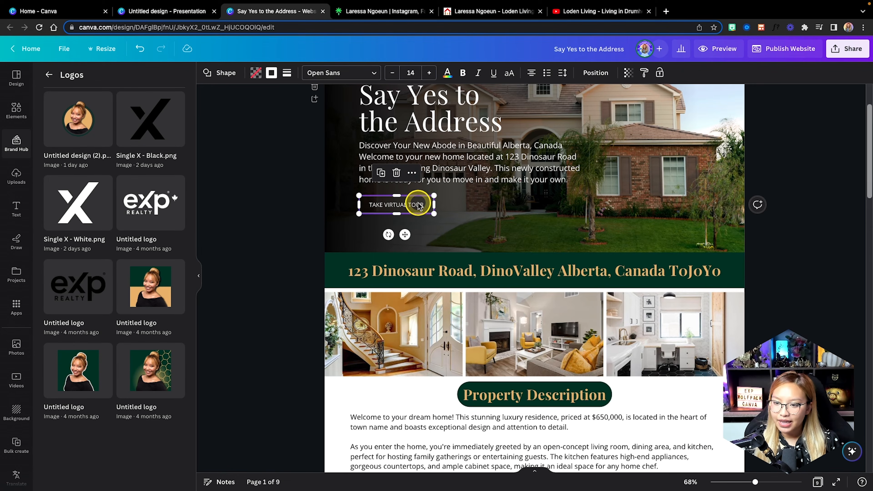
click(412, 172)
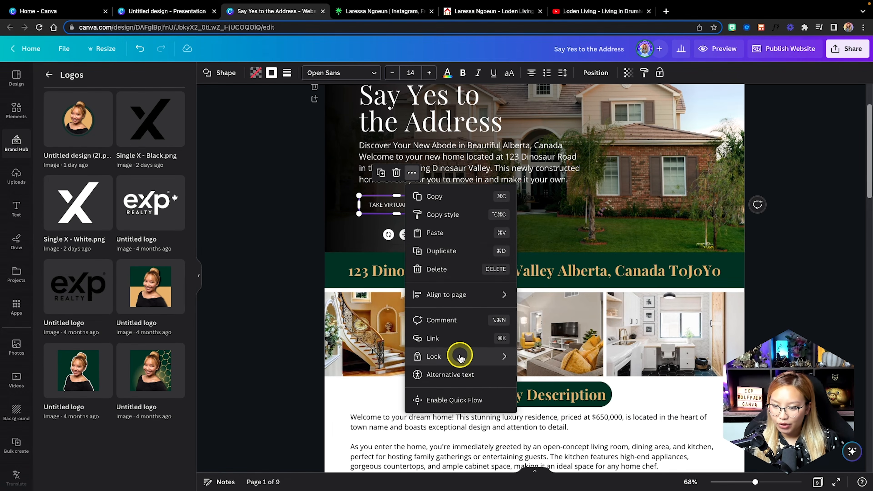
click(433, 338)
scroll(509, 263, down, 5)
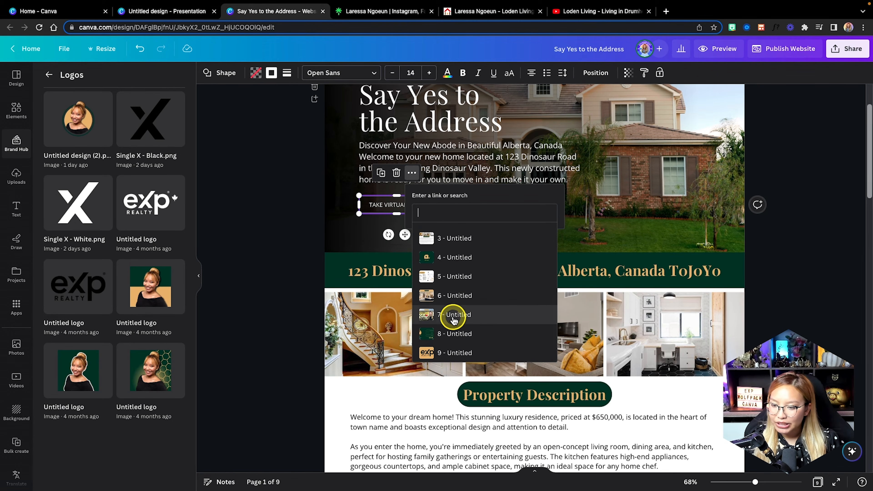
click(453, 314)
click(580, 236)
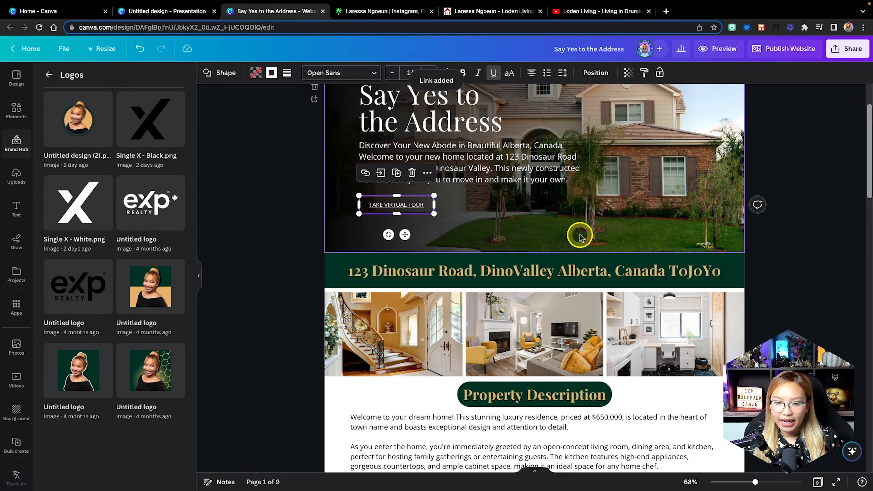
scroll(399, 211, up, 2)
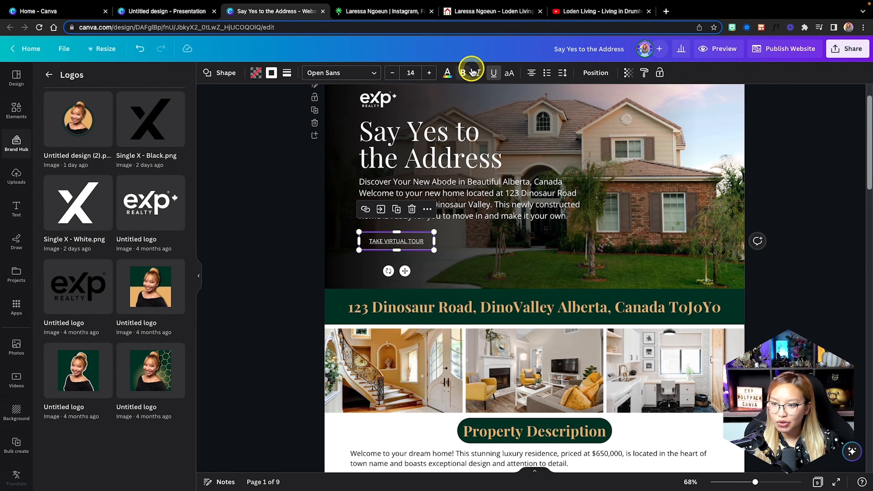
key(Escape)
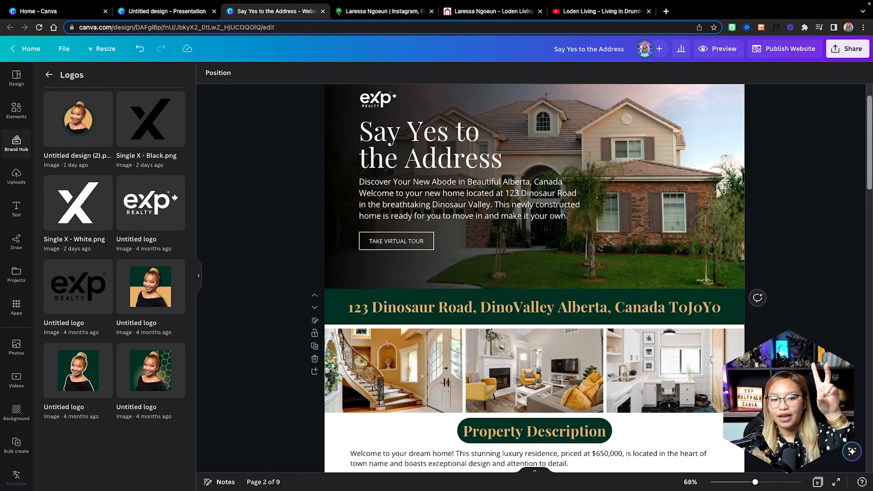
In grid view, title pages 1–3 as '1 - Home', '2 - Address' and '3 - Description'.
click(818, 482)
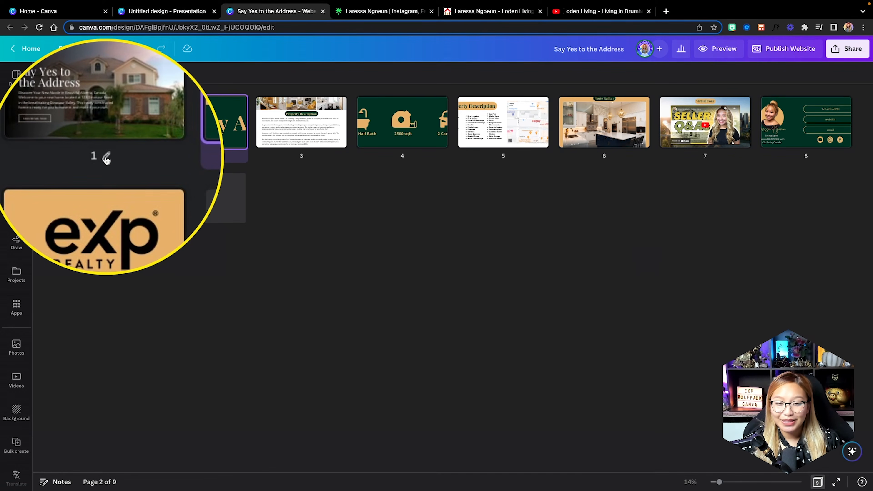
click(106, 158)
text(1 - Home)
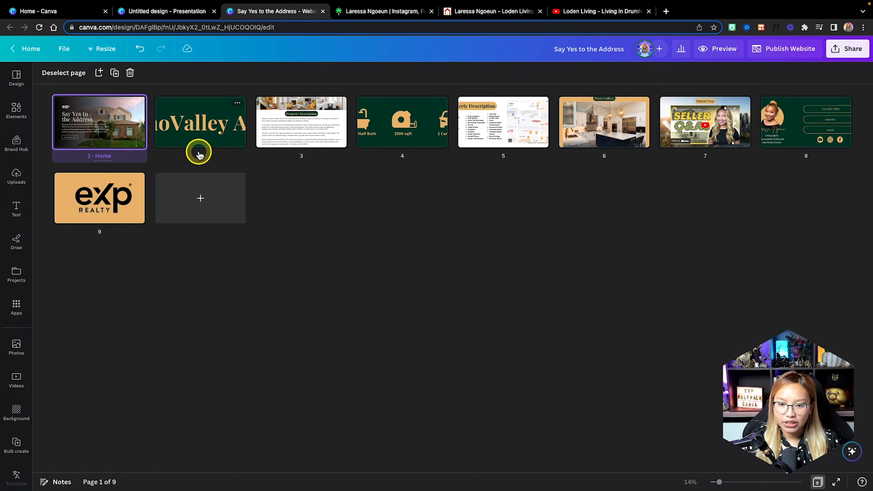
click(213, 158)
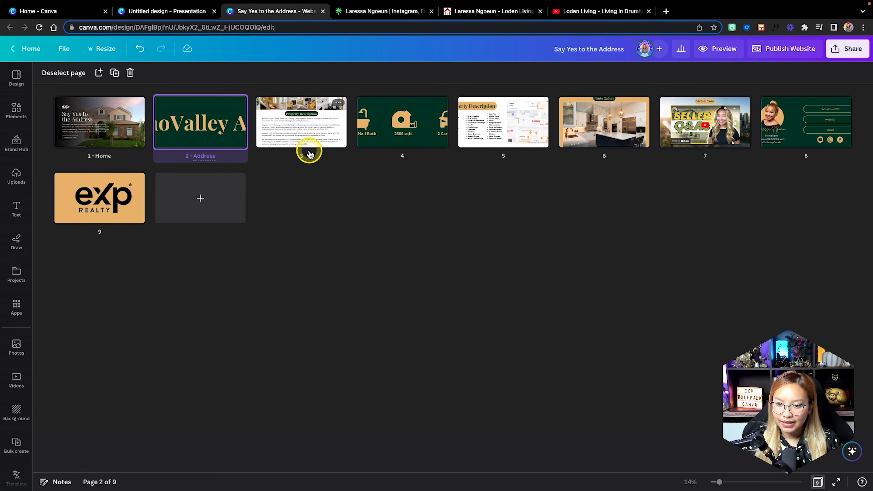
click(304, 156)
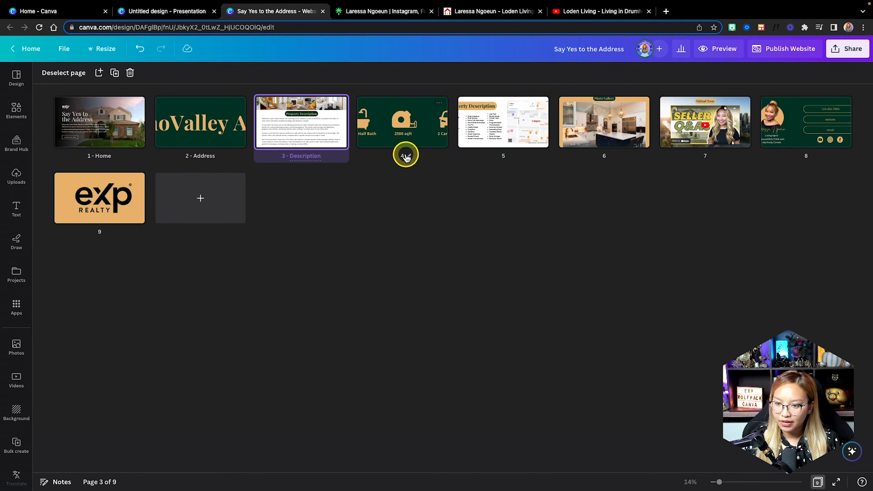
click(392, 156)
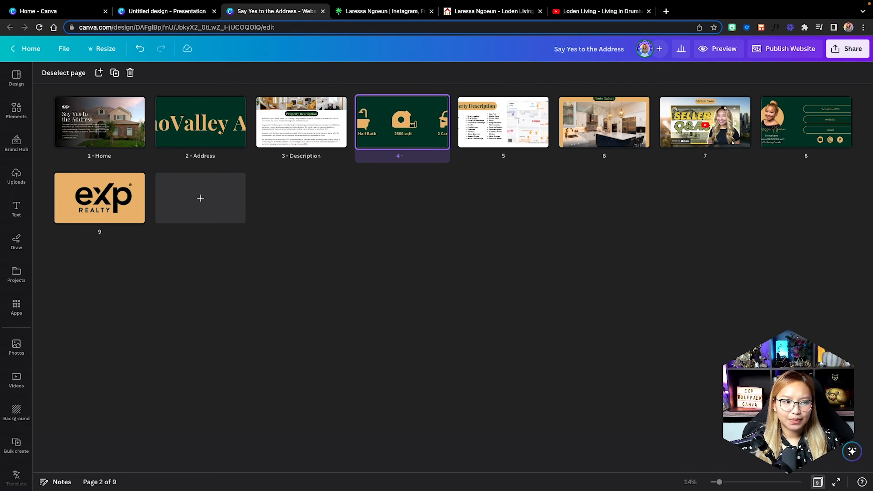
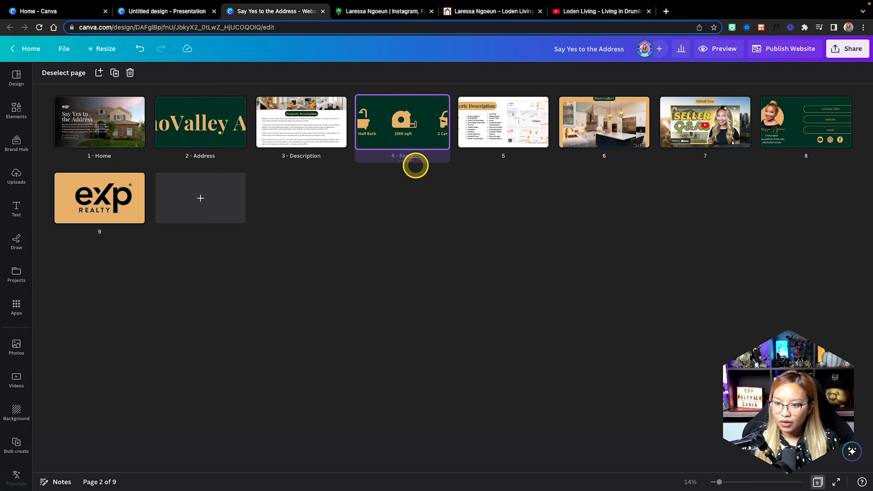
Name pages 4–9 'Features', 'Google Map', 'Photo Galery', 'Home Tour', 'Contact' and 'eXp Realty'.
text(res)
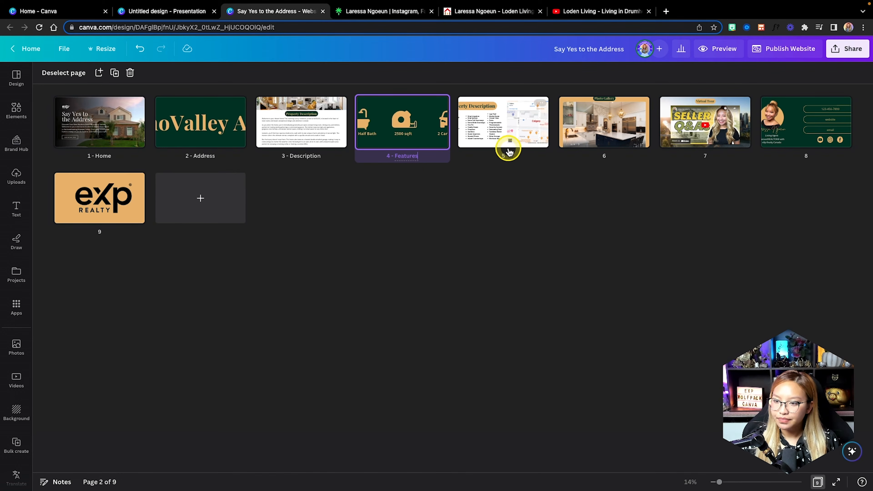
click(509, 154)
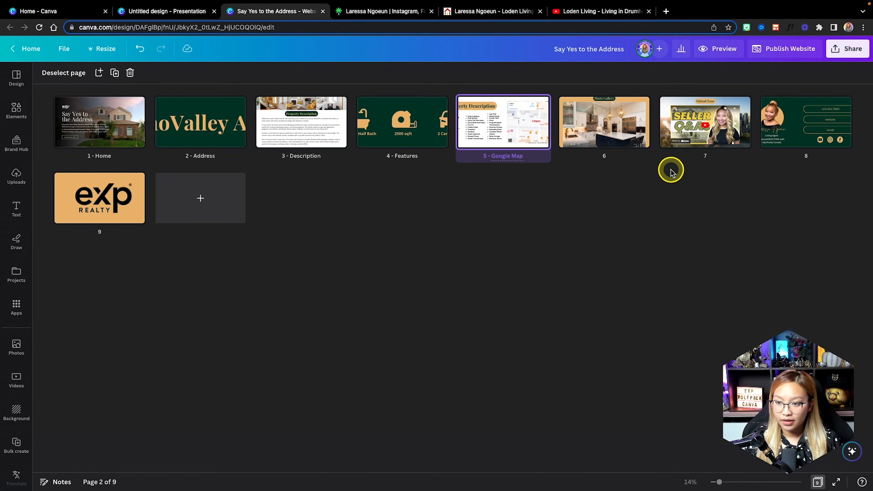
click(609, 157)
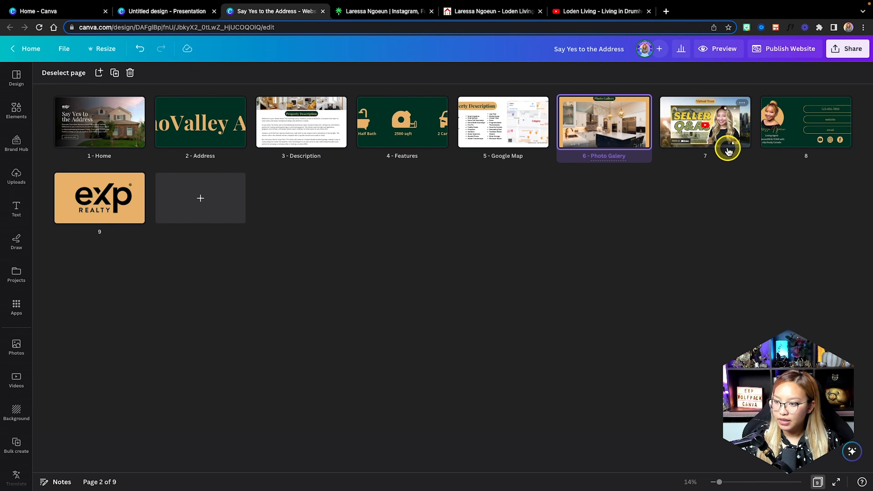
click(729, 157)
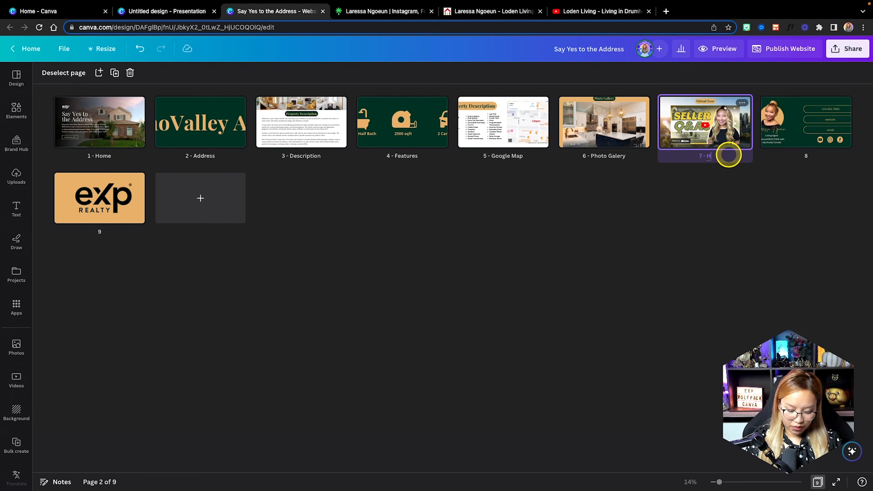
text(Home Tour)
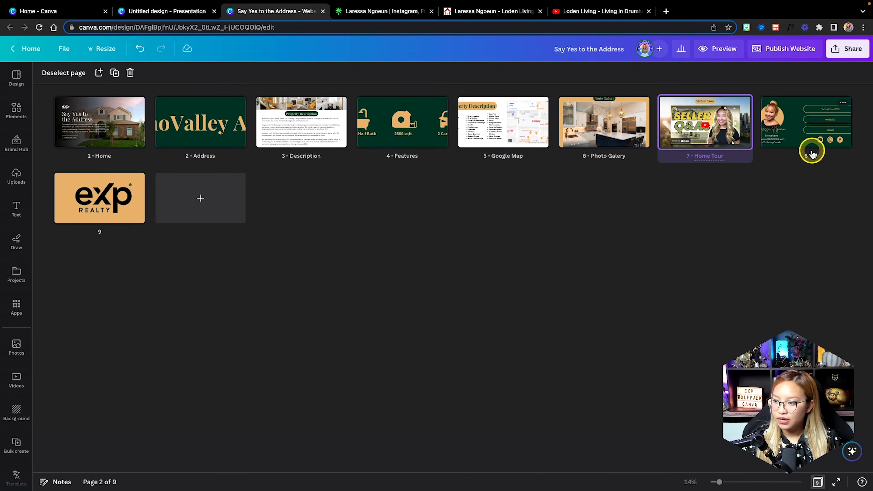
click(811, 155)
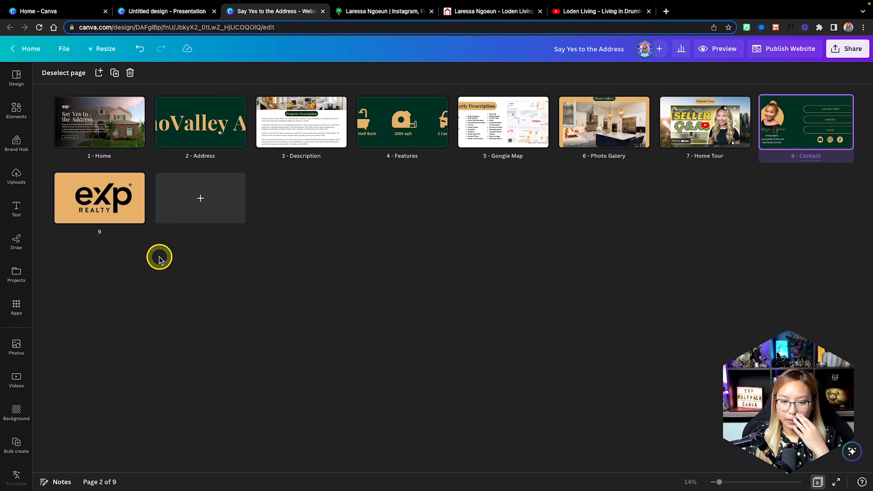
click(102, 233)
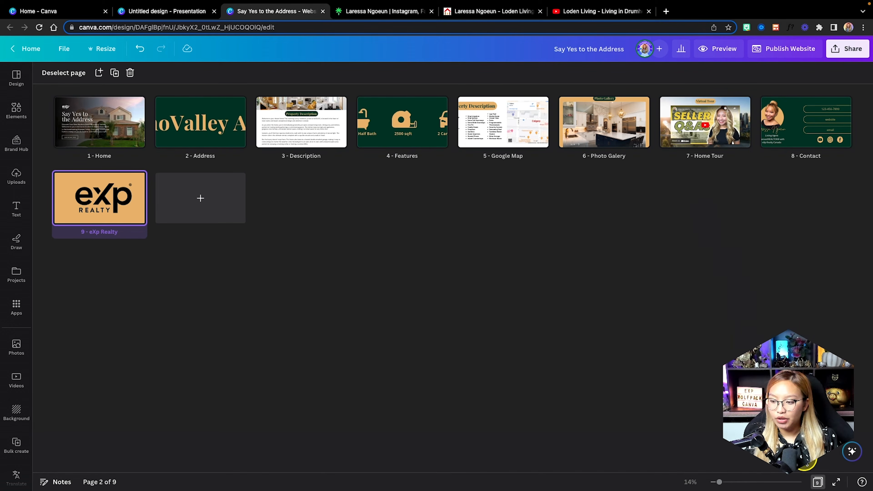
Preview the website in desktop layout with the navigation bar shown.
click(817, 483)
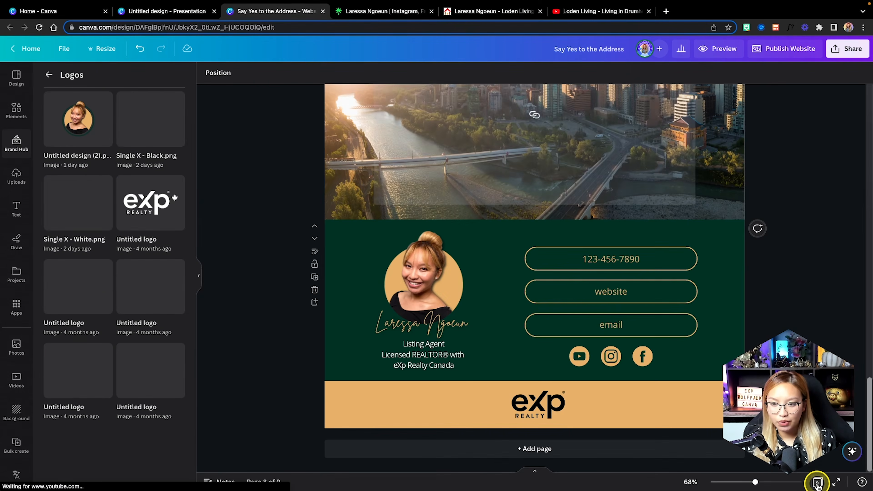
scroll(656, 209, up, 10)
scroll(656, 209, up, 15)
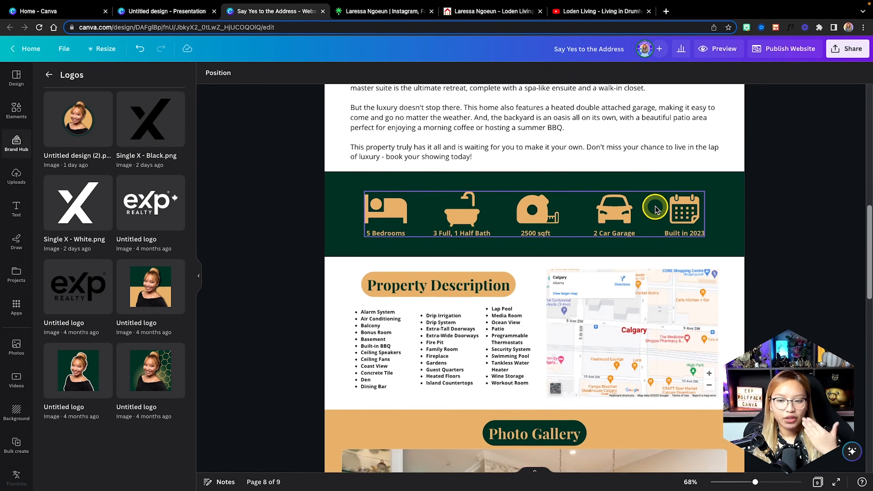
scroll(655, 209, up, 3)
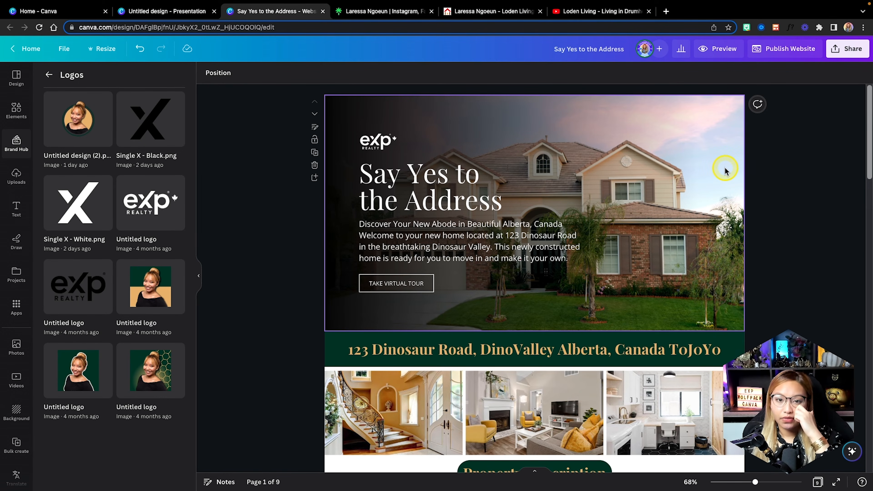
click(717, 52)
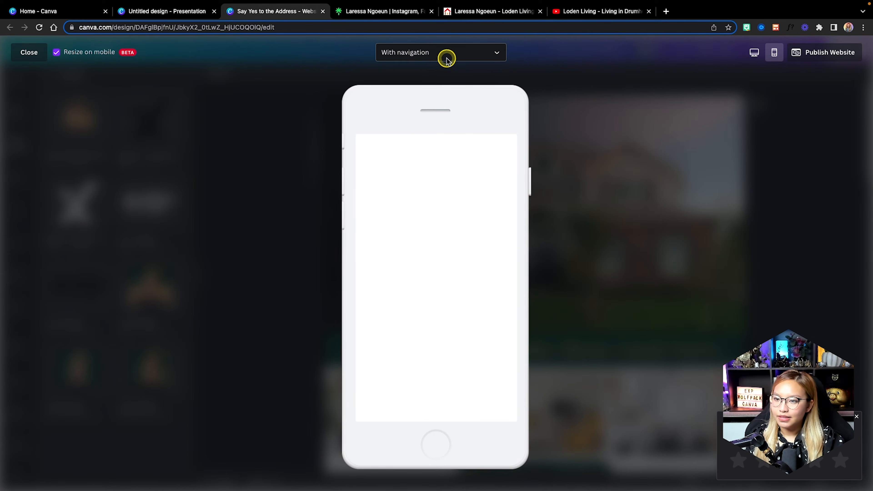
click(755, 54)
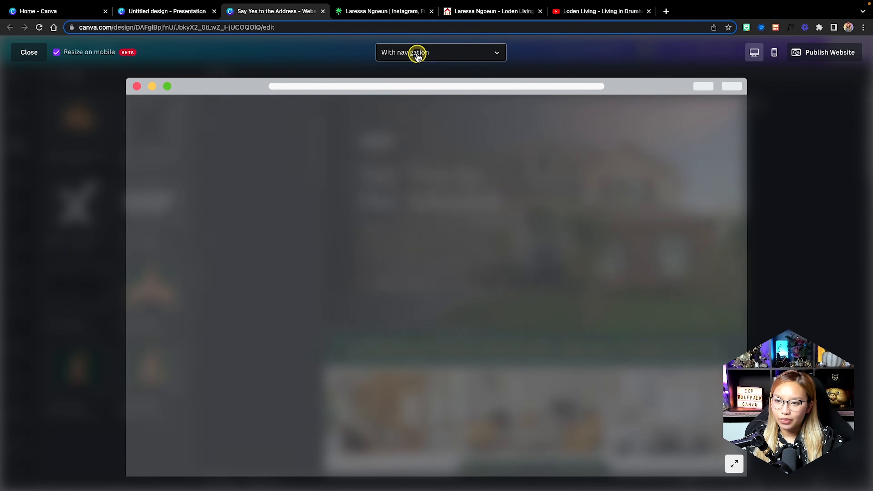
click(414, 53)
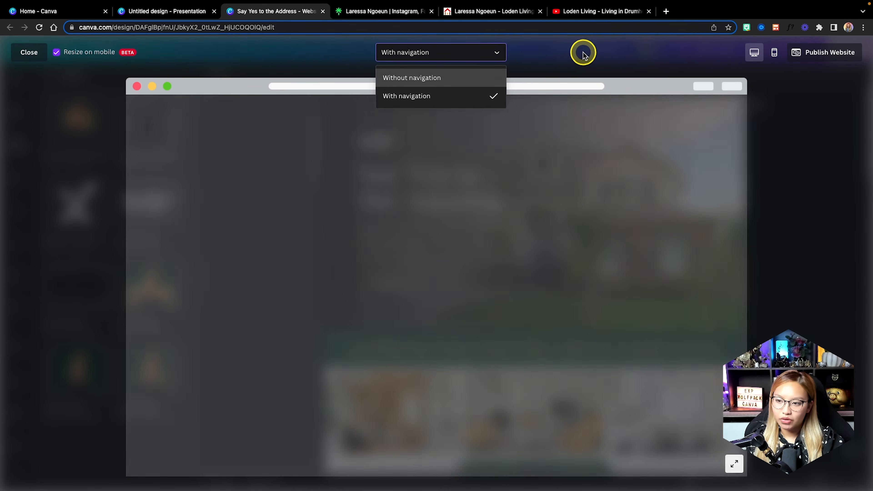
click(562, 61)
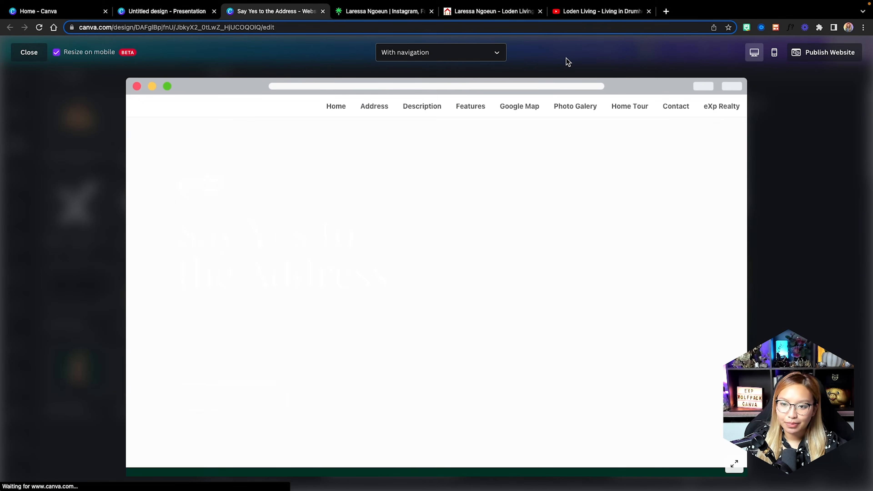
Test the Address, Description, Features, Google Map, Photo Galery, Home Tour and Contact links, then close the preview.
click(635, 187)
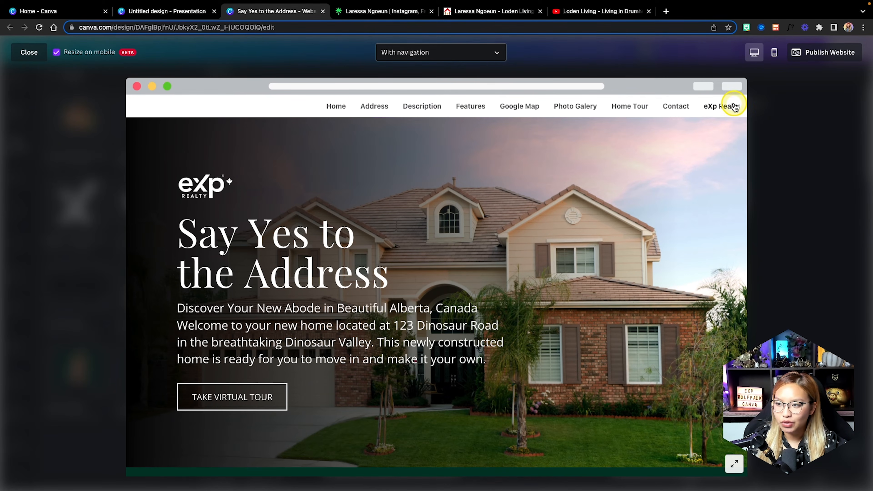
click(372, 107)
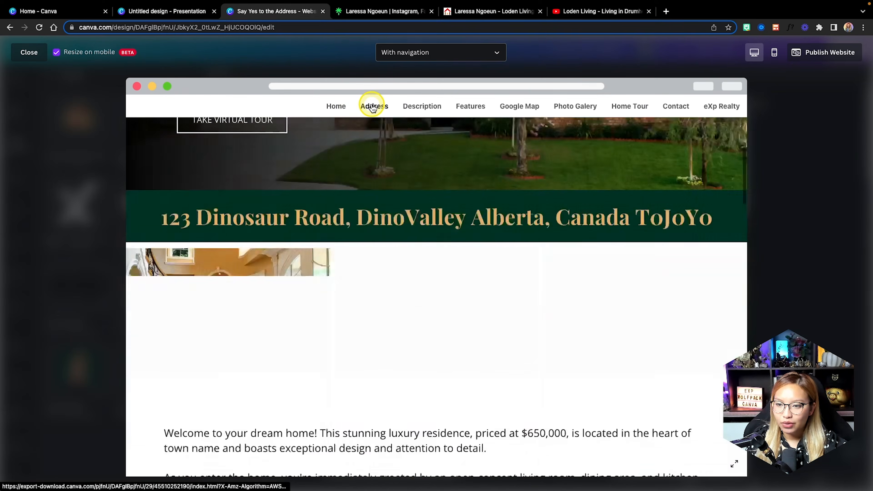
click(424, 108)
click(484, 110)
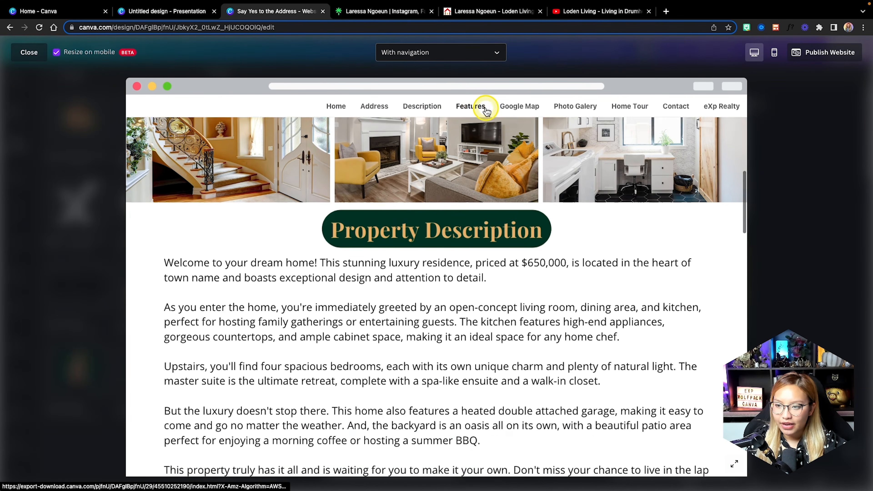
click(518, 107)
click(568, 108)
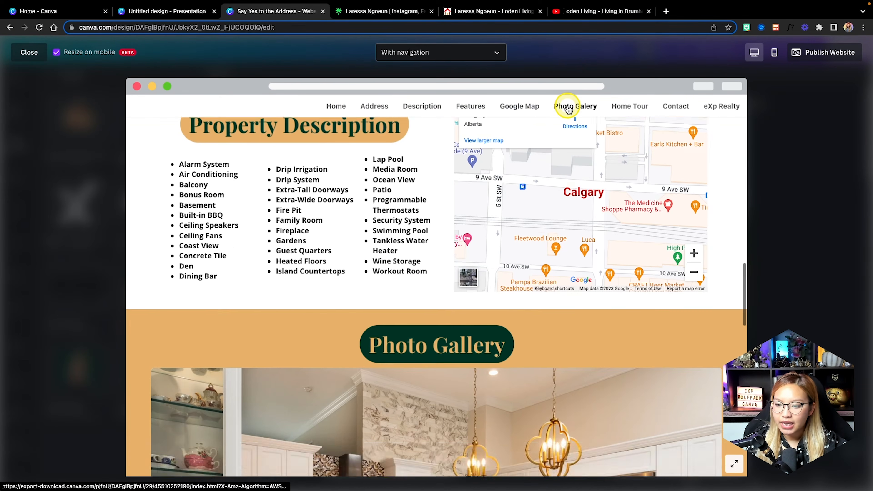
click(636, 106)
click(678, 109)
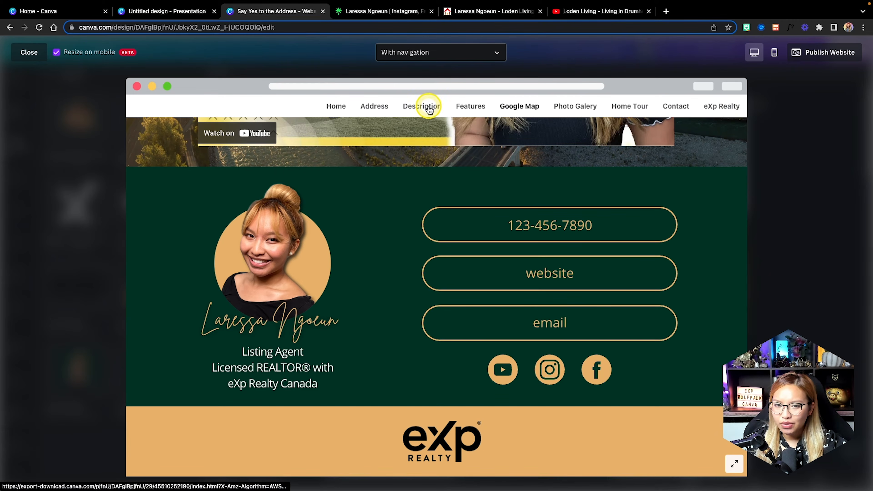
click(28, 51)
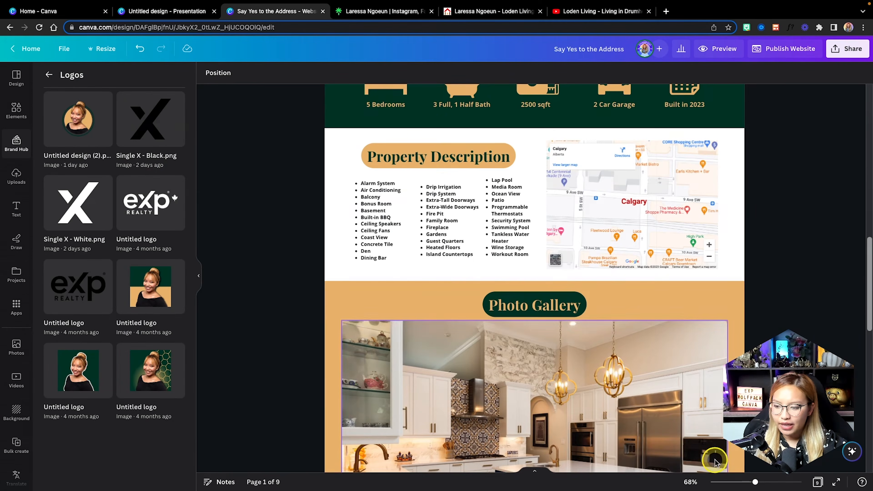
Clear page 9's eXp Realty title, then test the Contact and Home links in the preview.
click(818, 480)
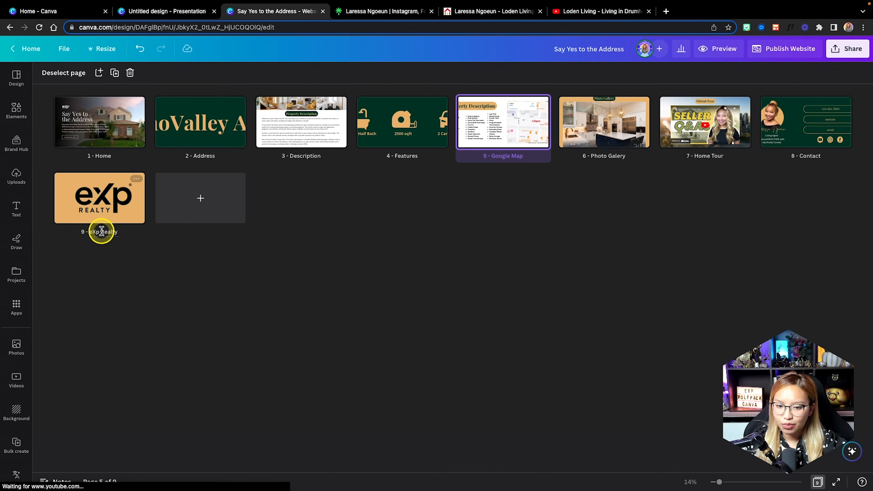
click(102, 231)
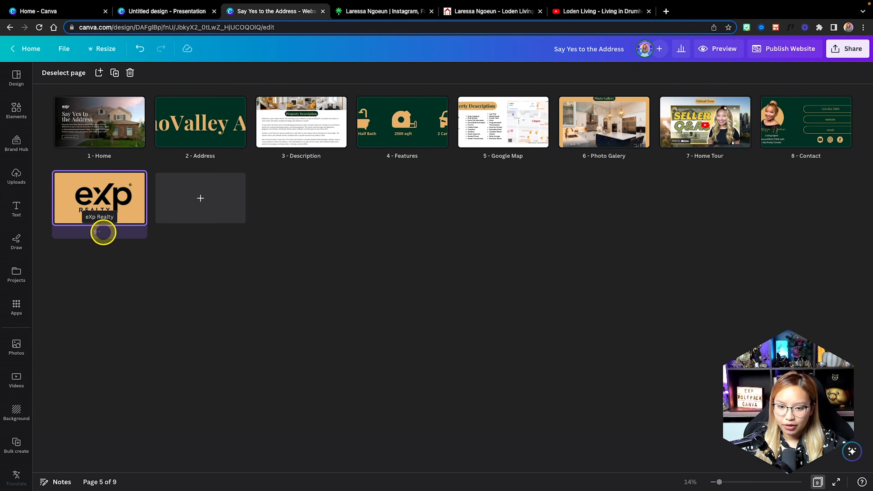
click(718, 49)
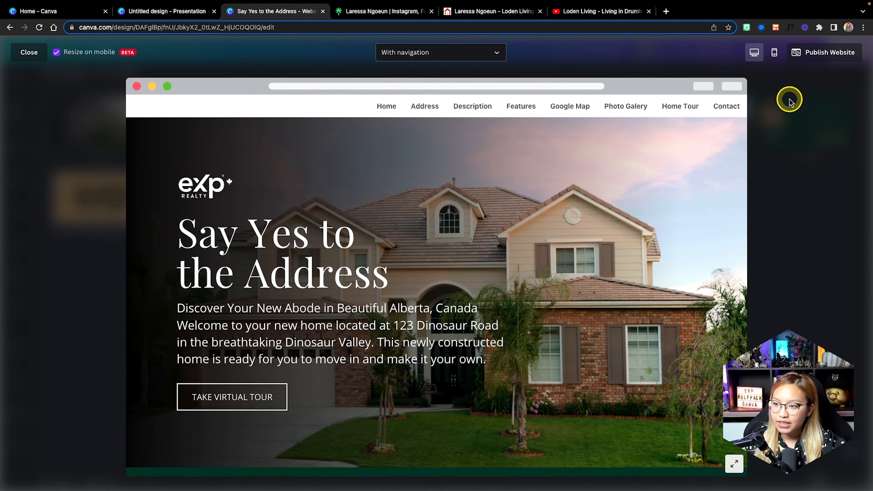
click(718, 110)
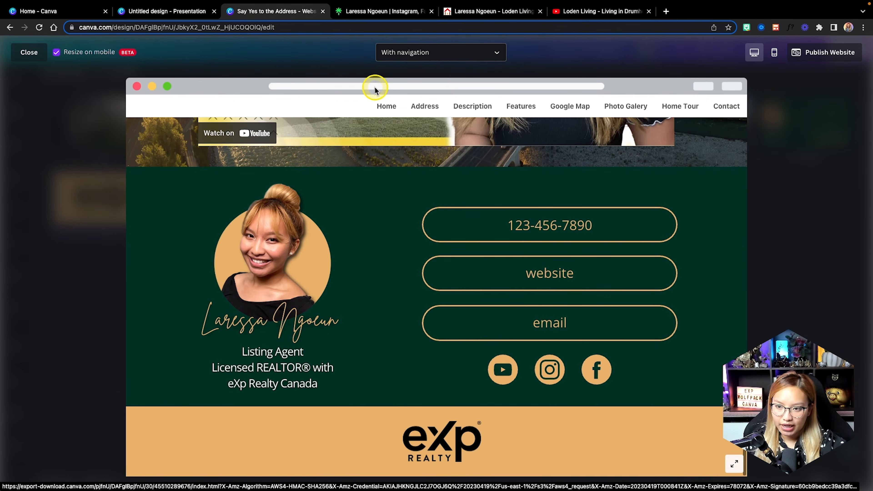
click(384, 106)
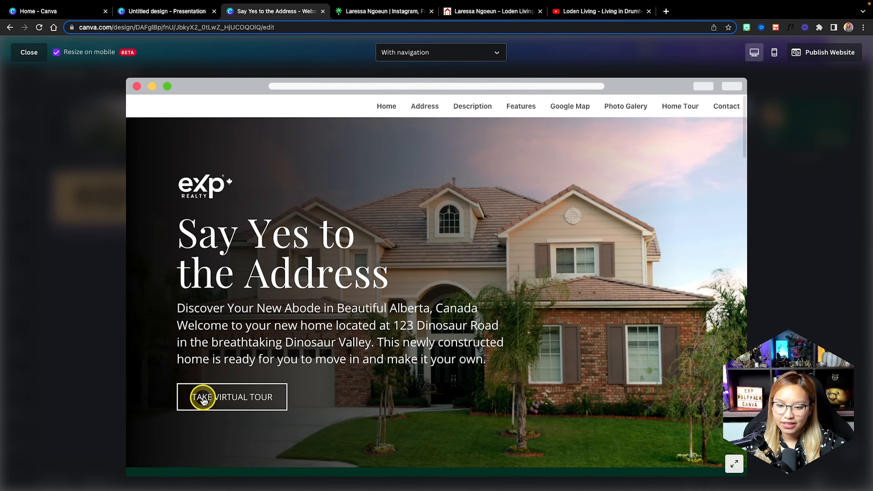
Test the Take Virtual Tour link and the phone number's call link.
click(230, 399)
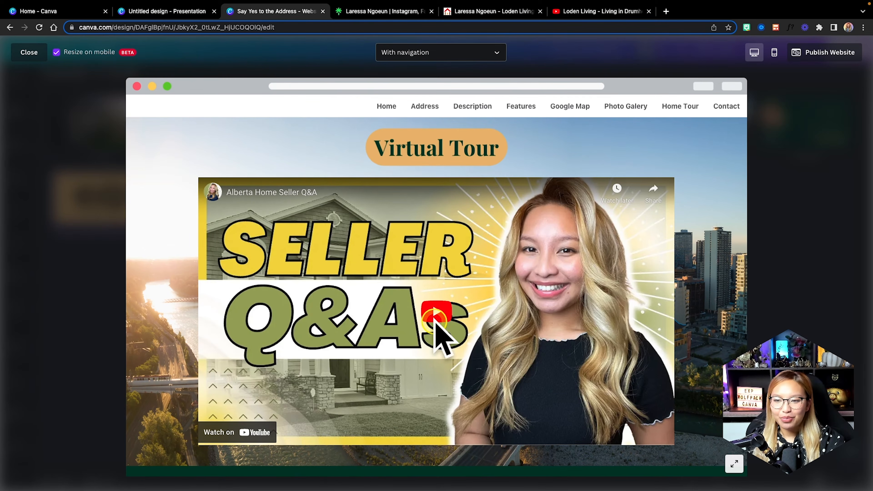
scroll(546, 323, down, 3)
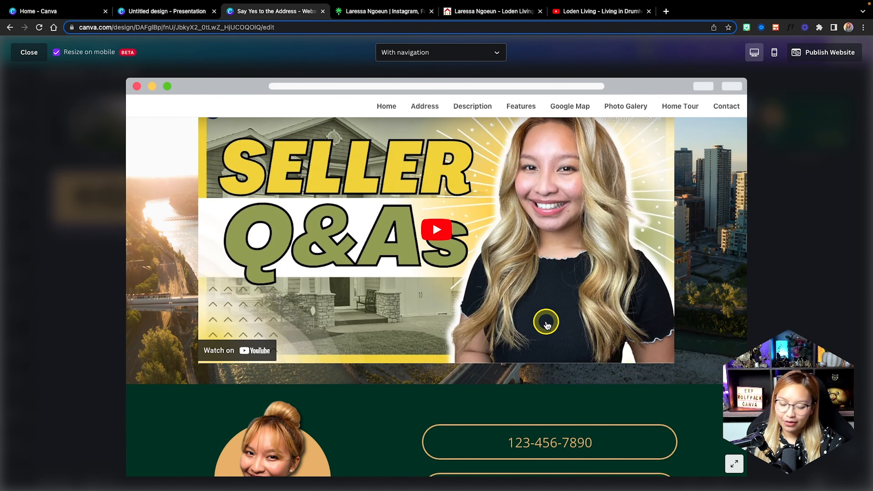
scroll(546, 323, down, 7)
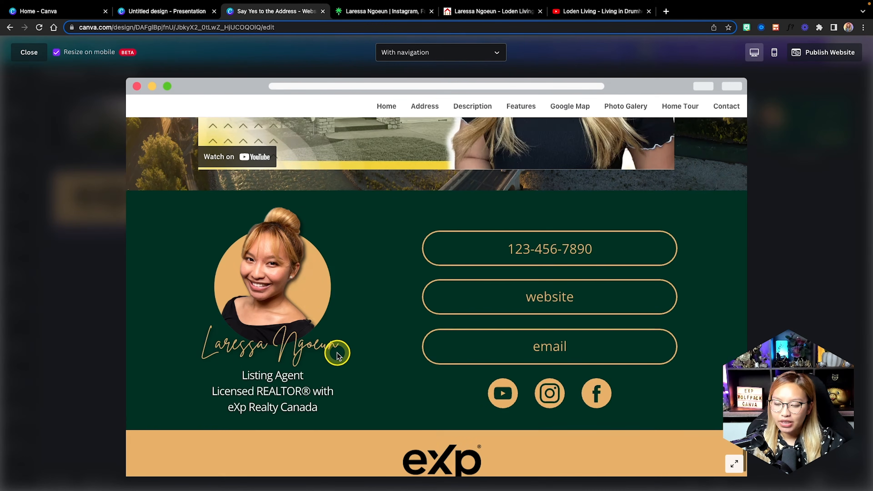
scroll(337, 354, down, 1)
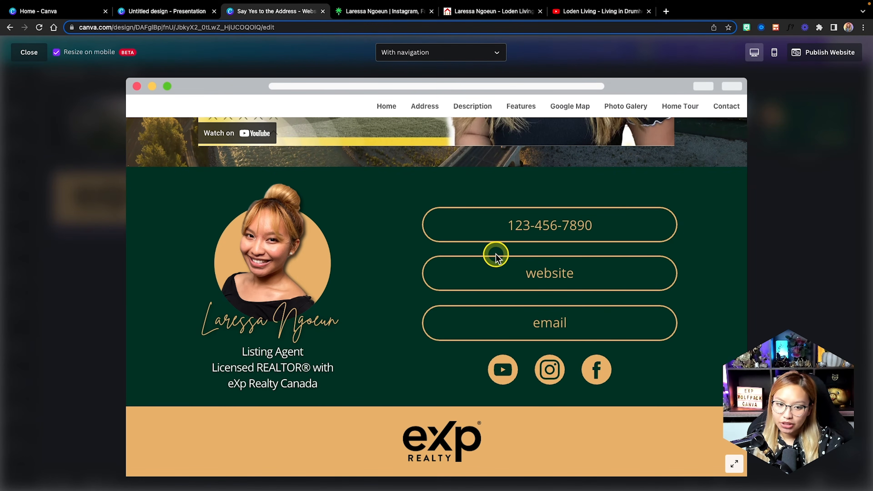
click(547, 227)
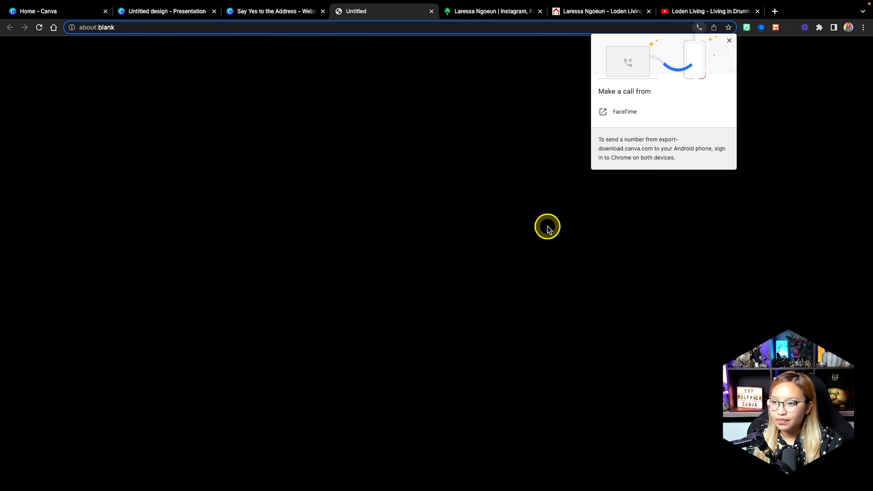
Test the contact section's website, YouTube, Instagram and Facebook links from the preview.
click(292, 13)
click(539, 281)
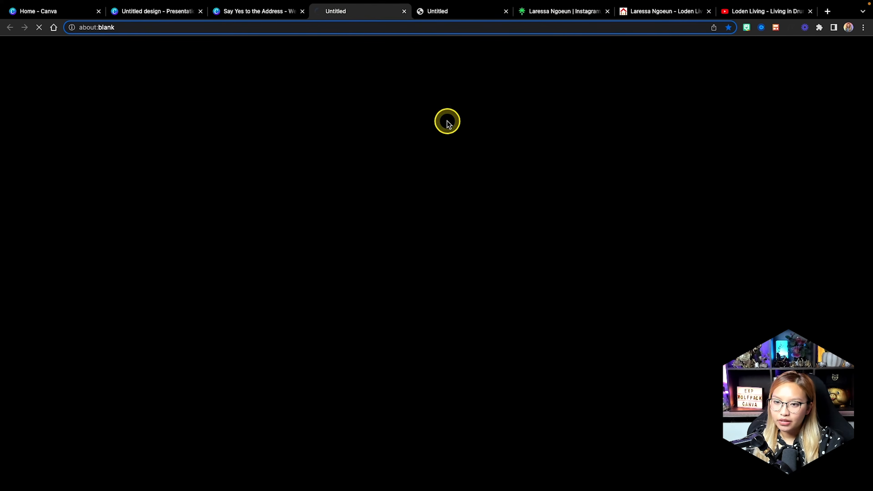
click(261, 11)
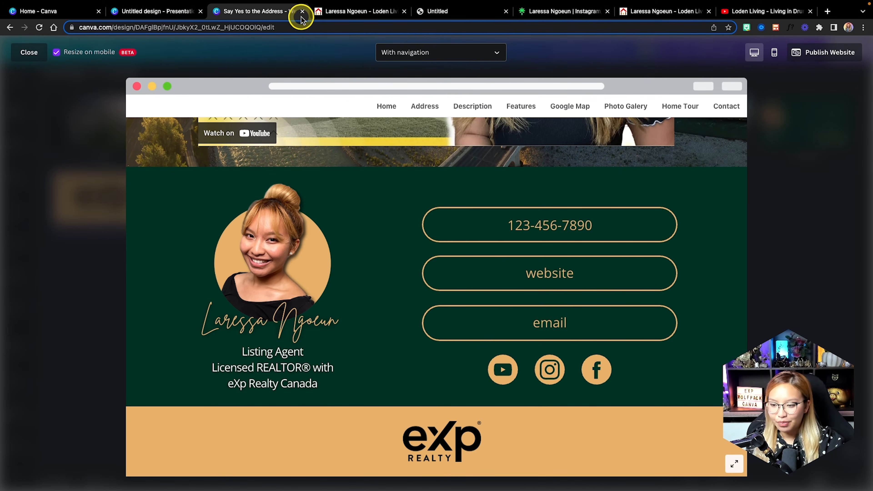
click(500, 373)
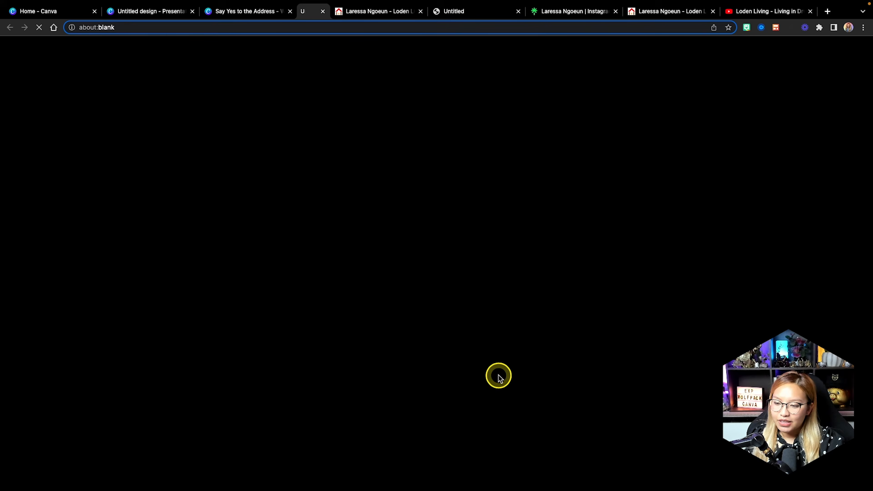
click(229, 14)
click(549, 378)
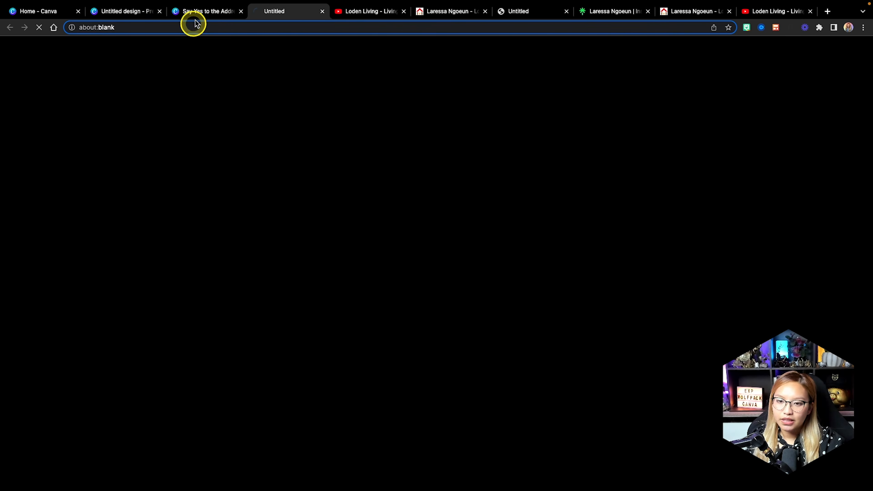
click(209, 14)
click(597, 369)
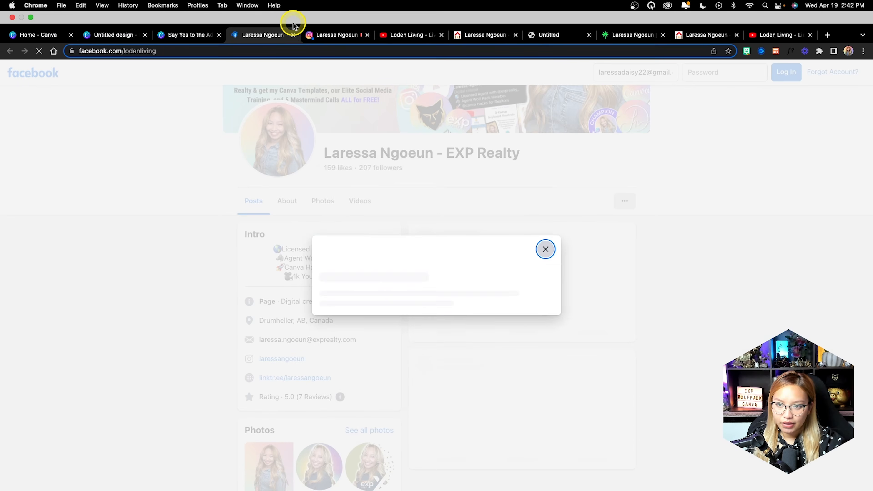
Close the tabs the links opened and play the embedded Seller Q&A video in the preview.
click(293, 11)
click(292, 35)
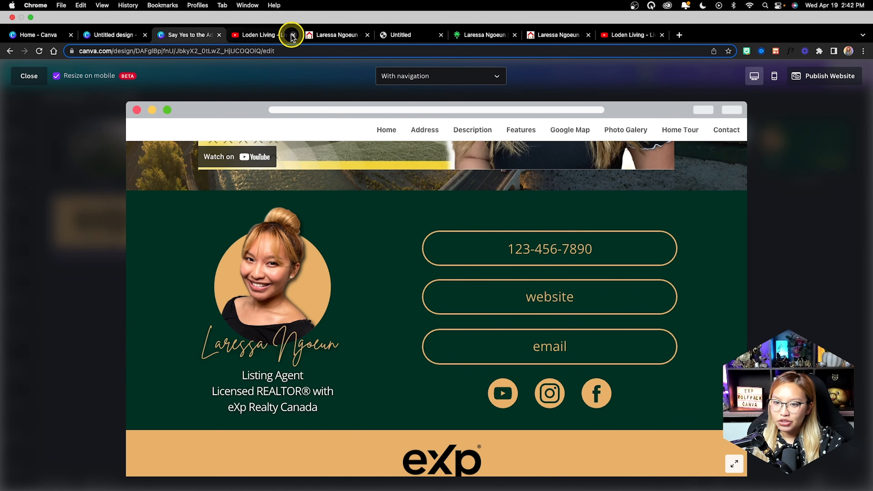
click(292, 35)
click(293, 35)
click(293, 35)
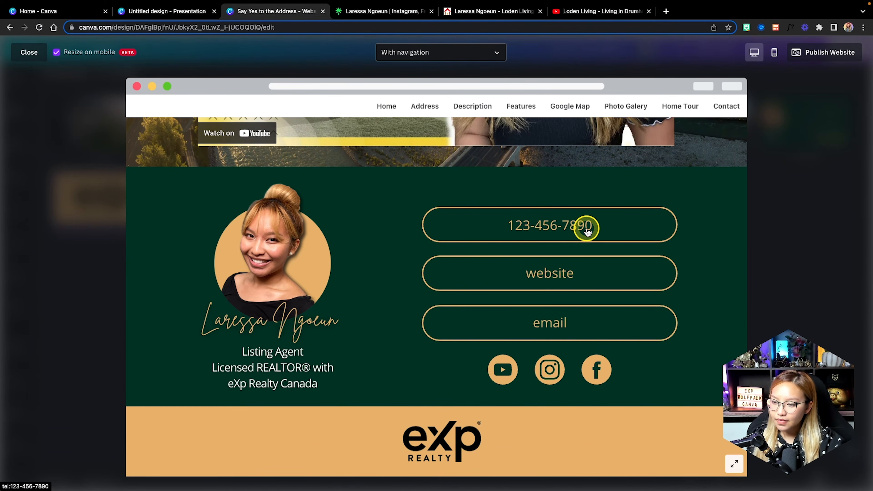
scroll(587, 229, up, 2)
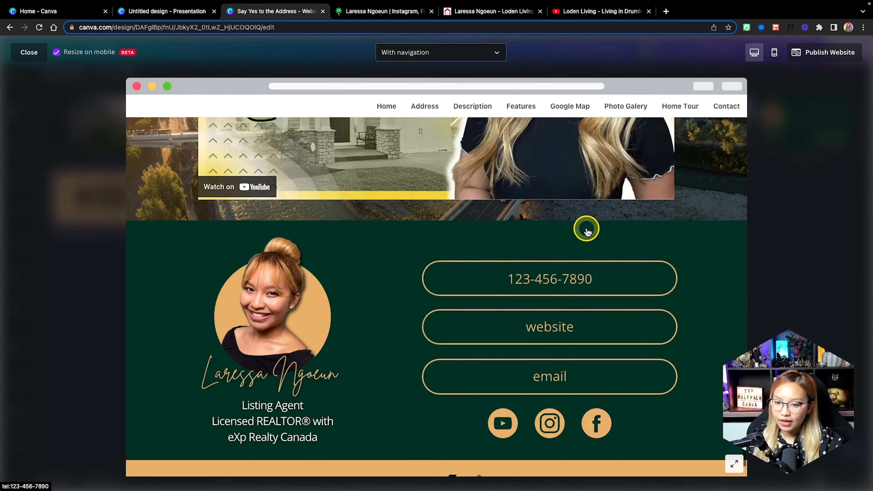
scroll(327, 238, down, 2)
scroll(497, 267, up, 5)
scroll(448, 186, up, 2)
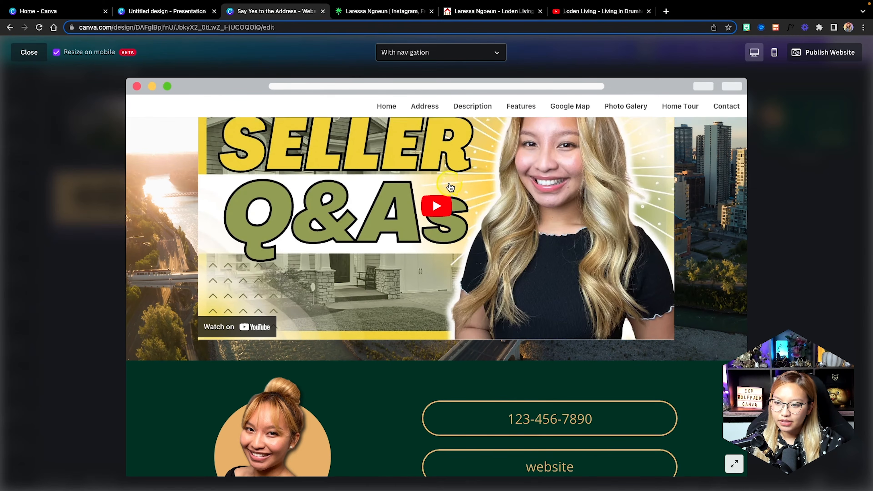
click(445, 231)
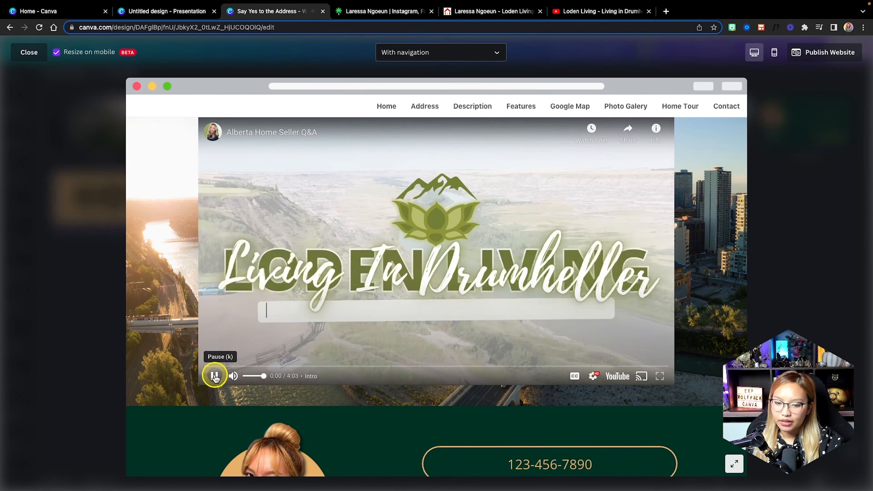
Pause the embedded video and advance the photo gallery to the laundry-room photo.
click(214, 376)
scroll(406, 271, up, 1)
scroll(406, 272, up, 10)
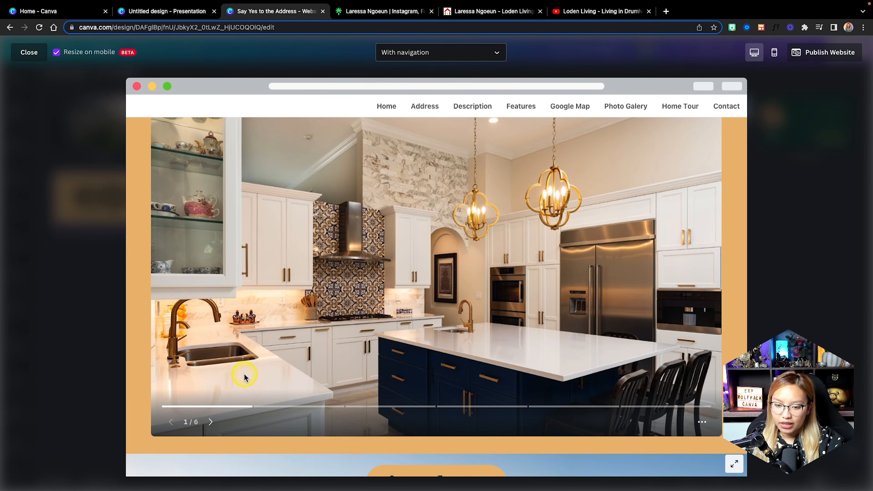
click(210, 422)
click(211, 422)
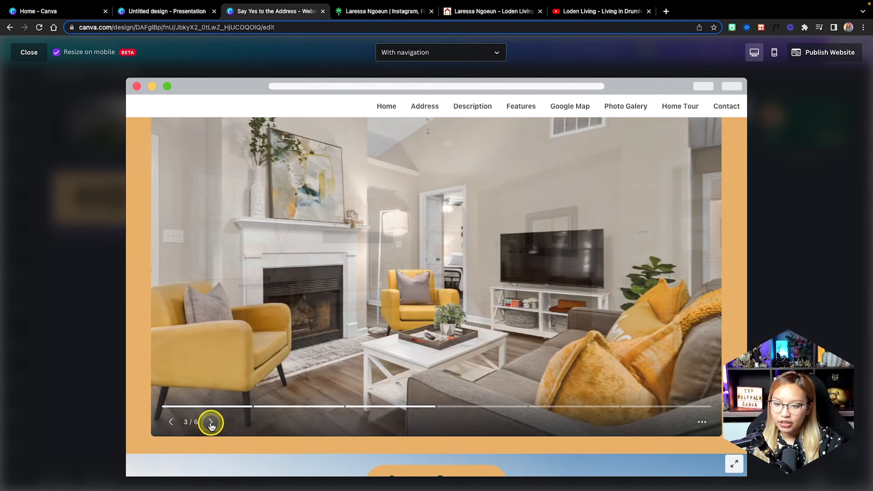
click(692, 266)
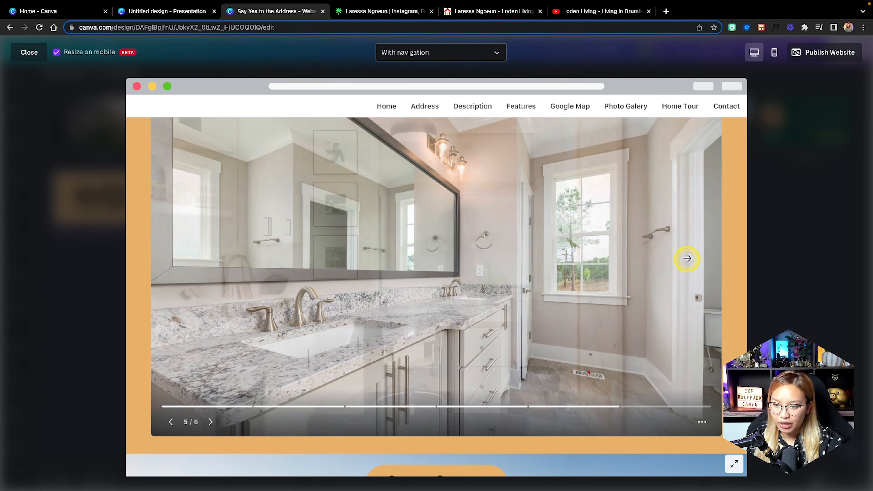
click(686, 258)
Pan the Google map south toward 11–12 Ave SW and scroll back to the top.
scroll(687, 258, up, 4)
scroll(686, 259, down, 2)
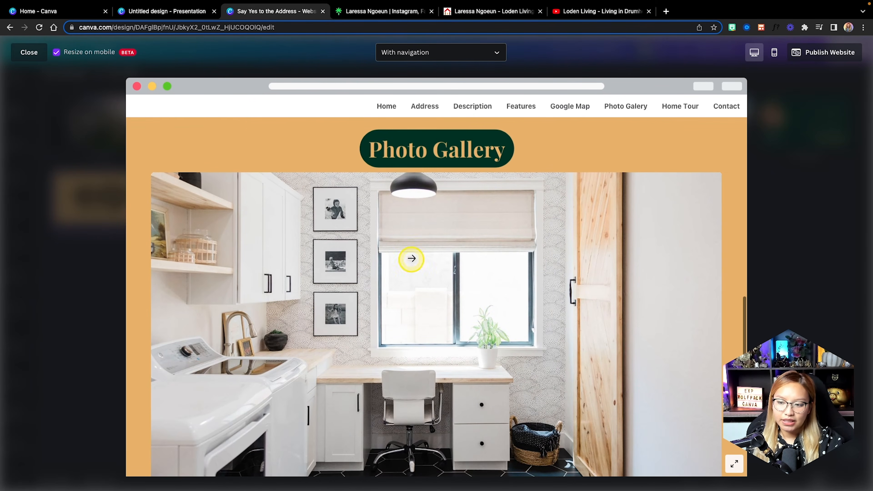
scroll(451, 278, up, 7)
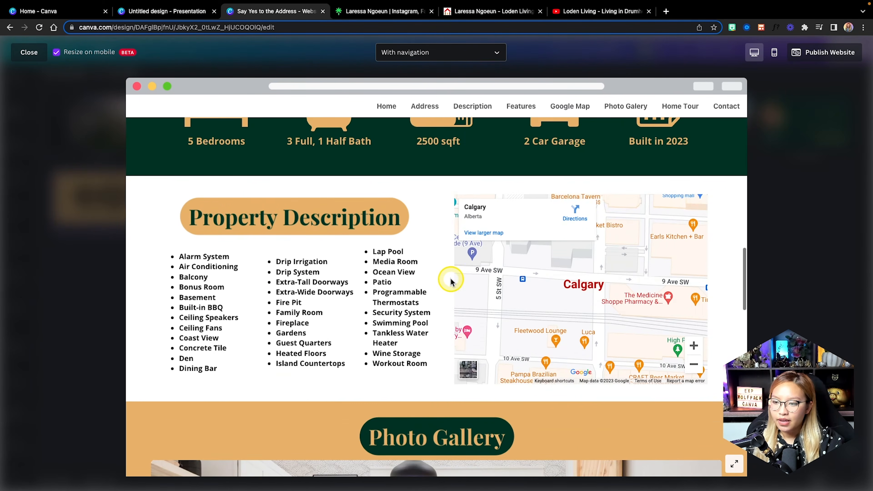
drag(558, 290, 525, 351)
scroll(487, 230, up, 15)
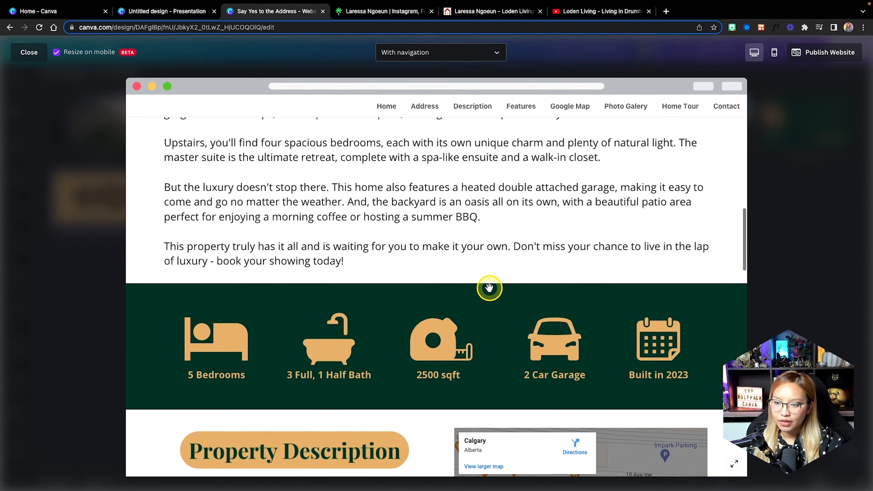
scroll(488, 288, up, 6)
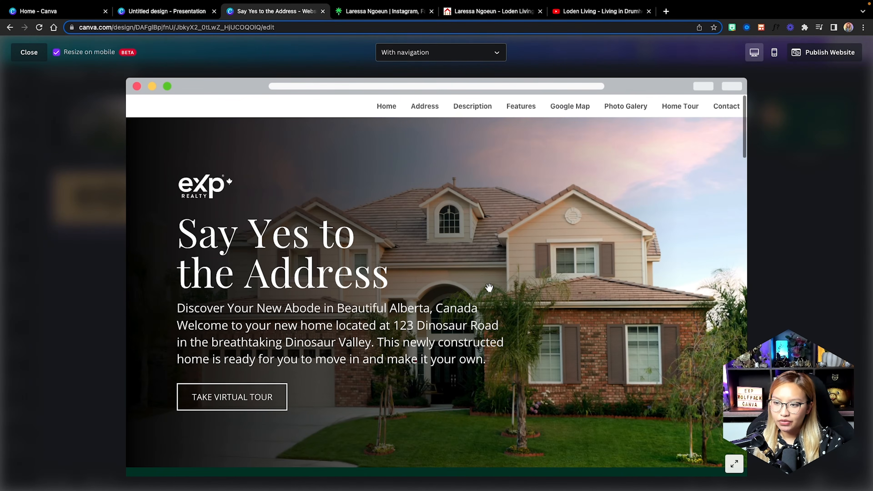
Switch the preview to mobile layout and scroll down through the site.
click(775, 54)
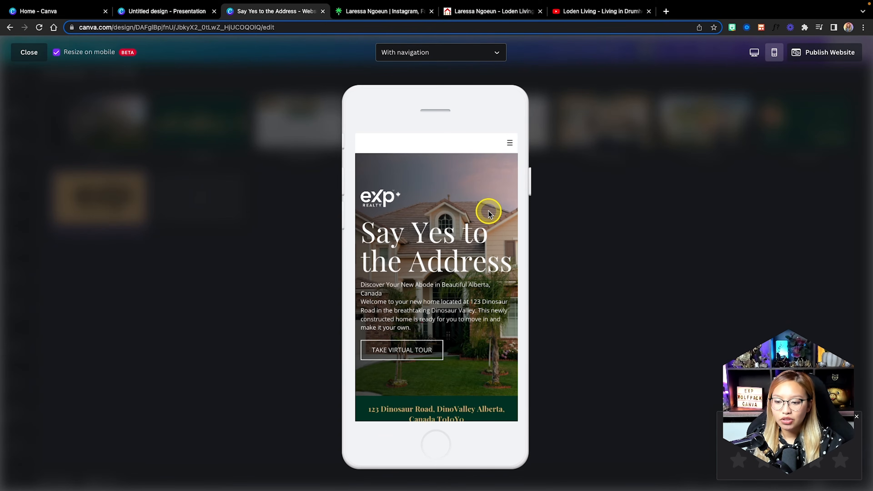
scroll(488, 212, down, 5)
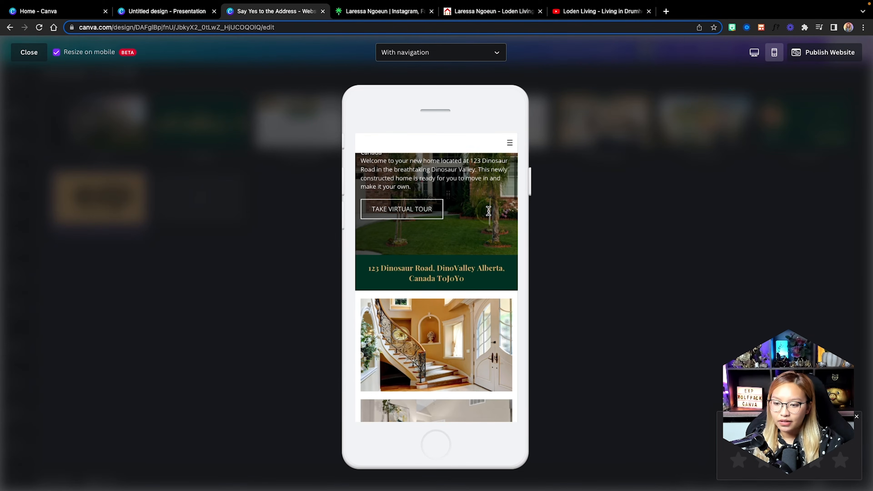
scroll(488, 210, down, 5)
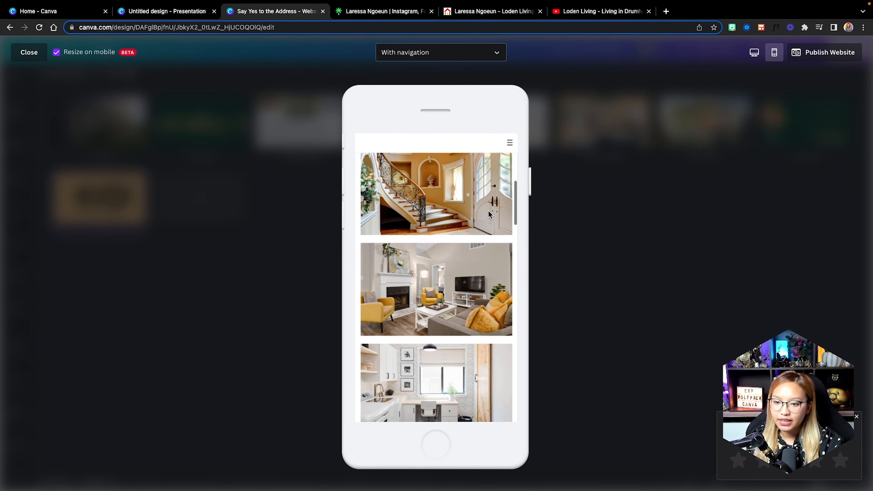
click(514, 219)
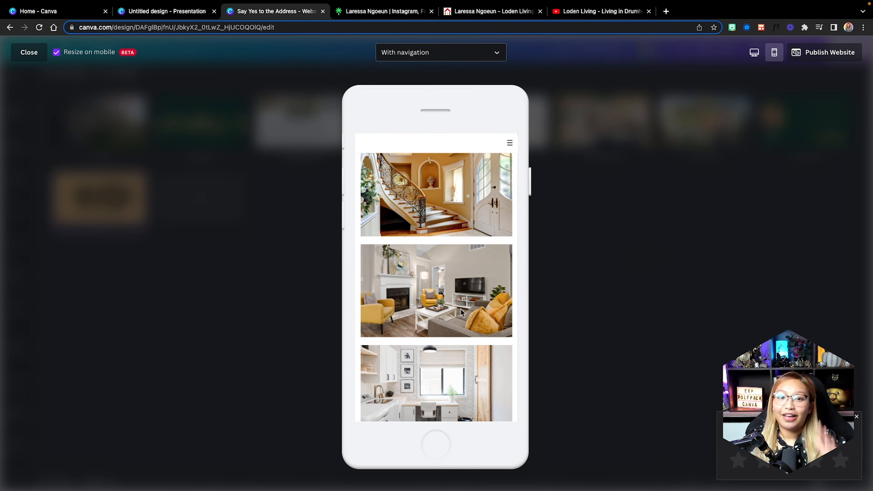
scroll(462, 304, down, 10)
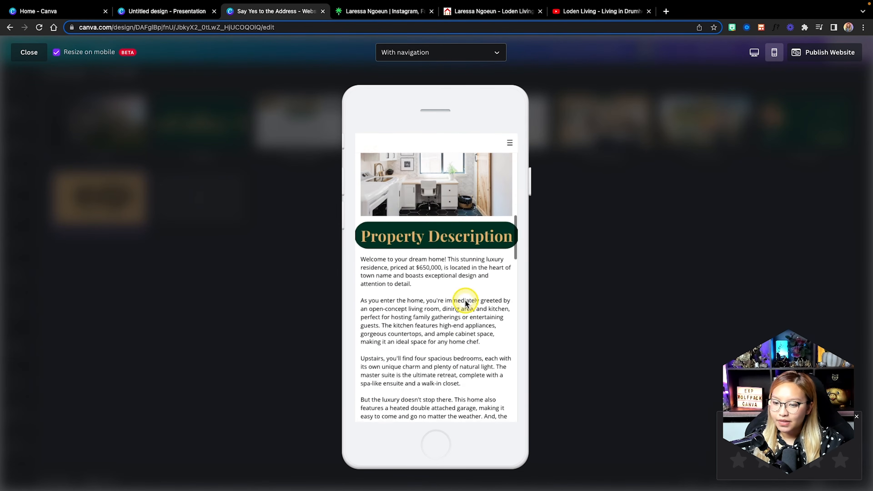
scroll(465, 300, down, 5)
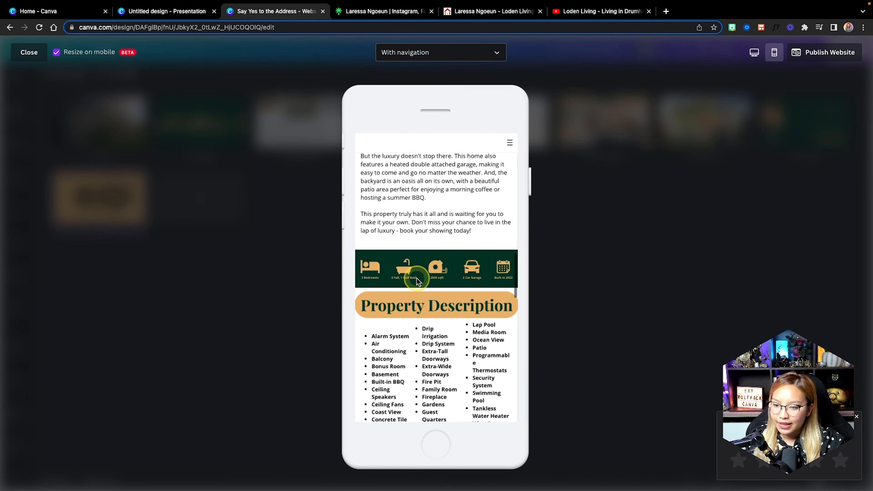
scroll(441, 271, down, 3)
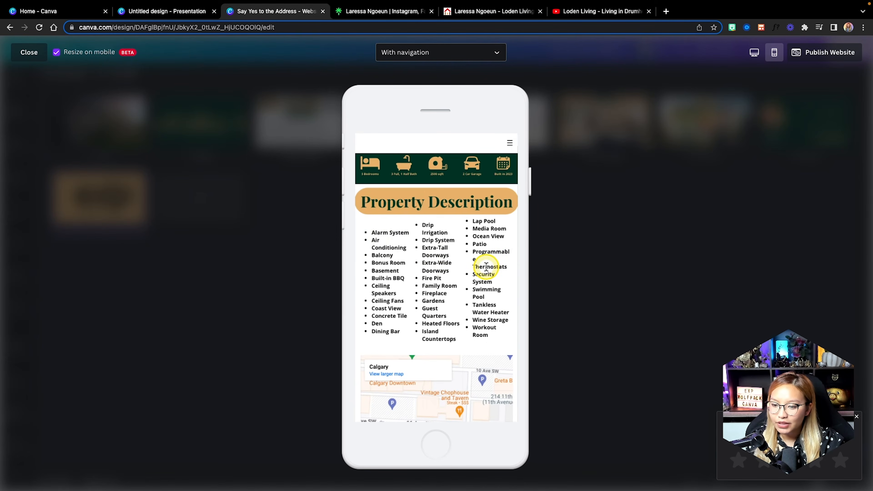
scroll(486, 266, down, 4)
scroll(486, 267, down, 5)
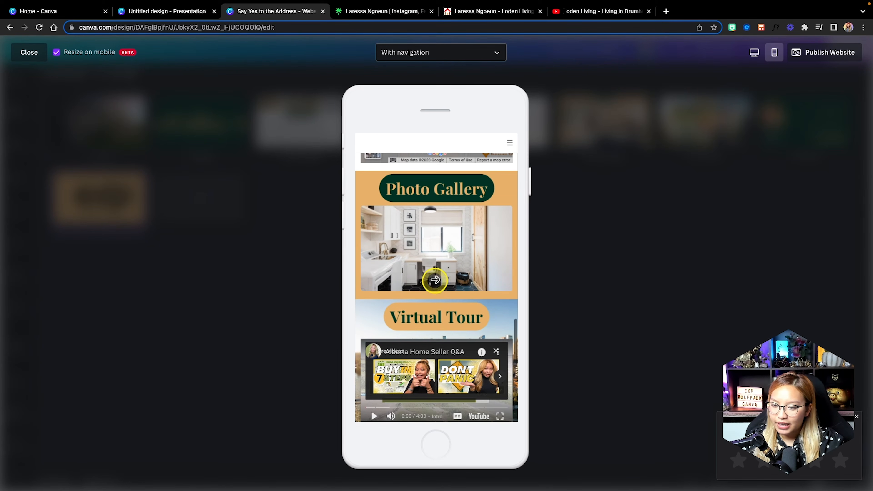
Step the mobile gallery forward to the backyard photo, then back to the first photo.
click(389, 250)
click(489, 242)
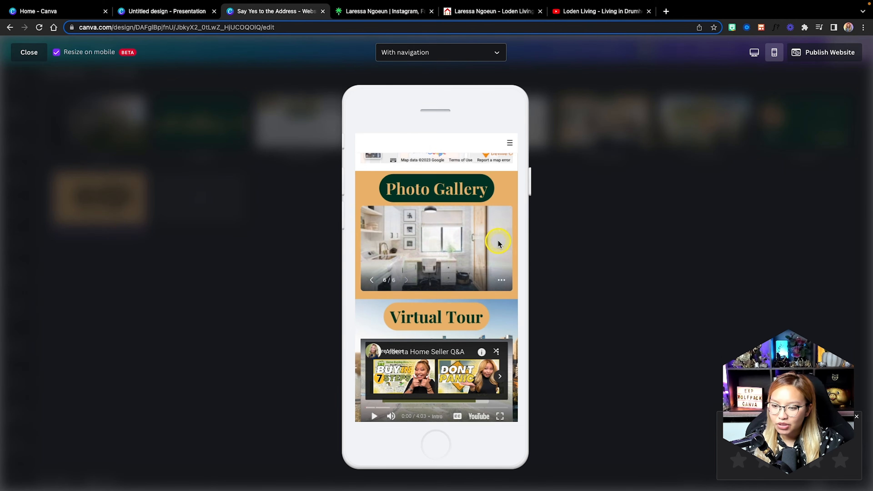
click(499, 243)
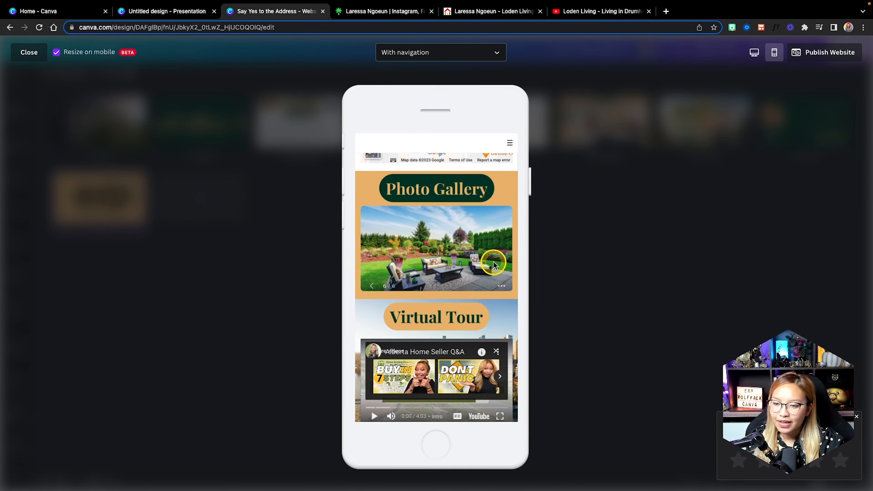
click(497, 245)
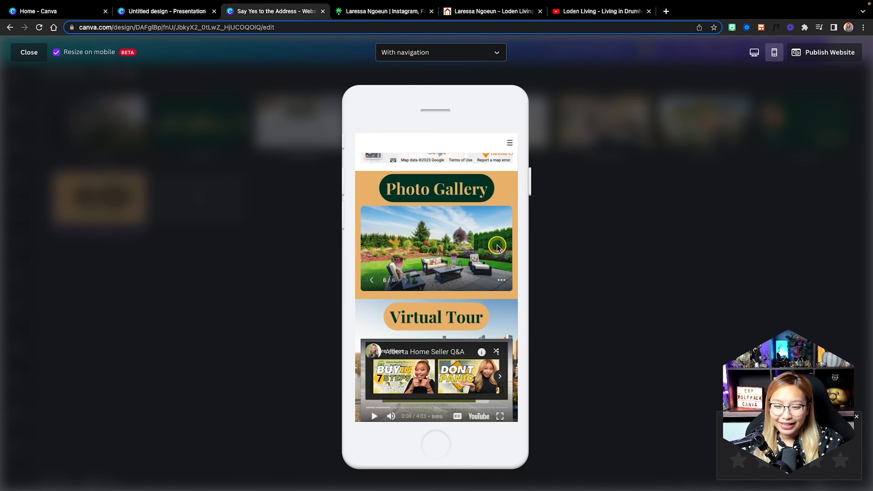
click(370, 280)
click(371, 280)
click(371, 281)
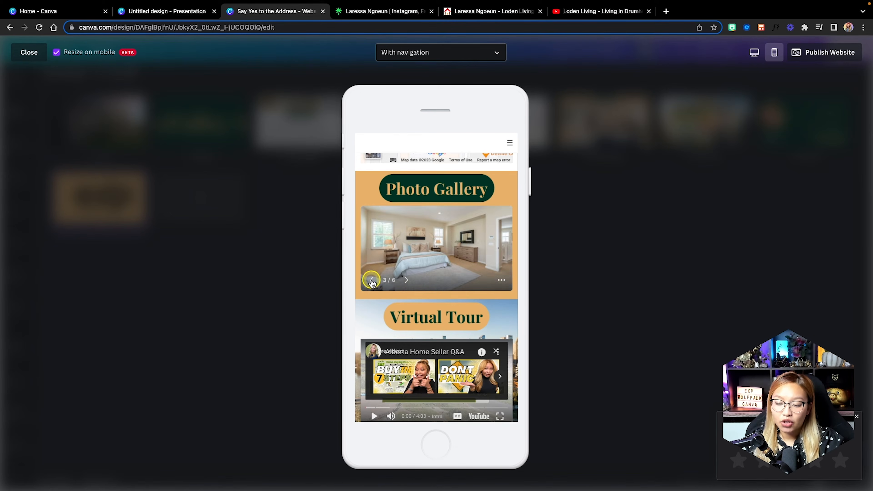
click(371, 280)
Scroll through the rest of the mobile site and close the preview.
scroll(395, 274, down, 3)
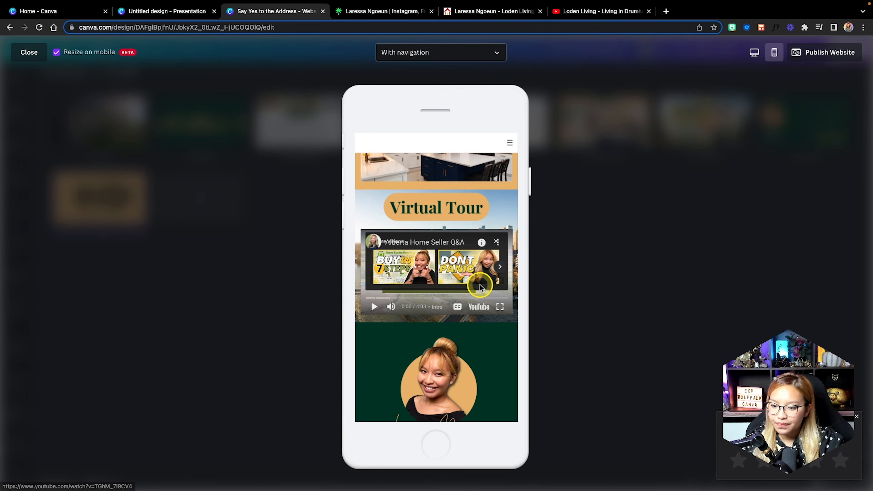
scroll(479, 287, down, 3)
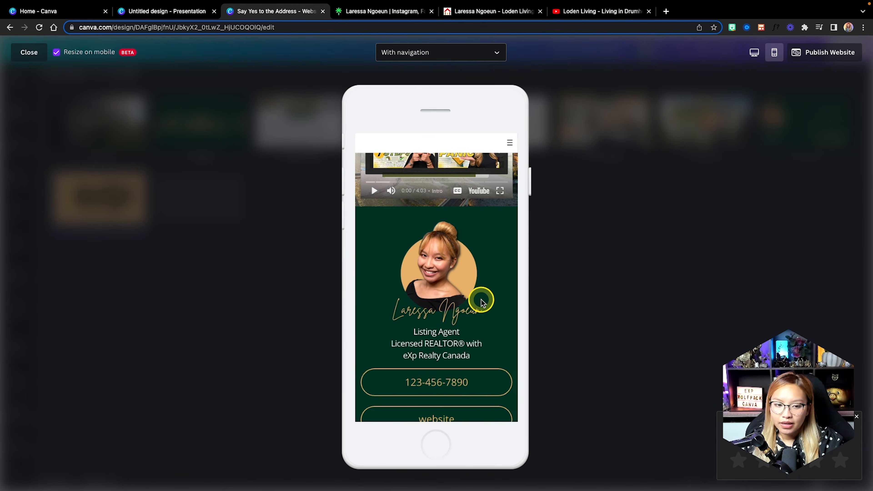
scroll(481, 299, down, 2)
scroll(480, 299, up, 2)
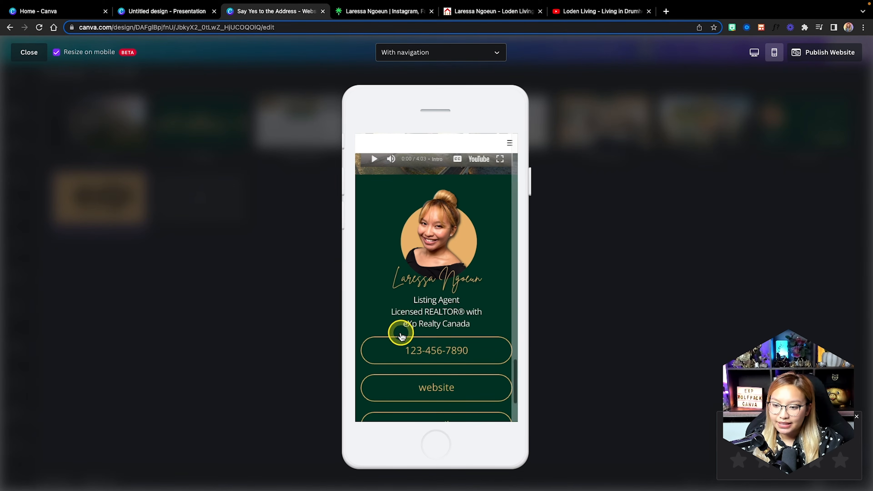
scroll(448, 284, down, 3)
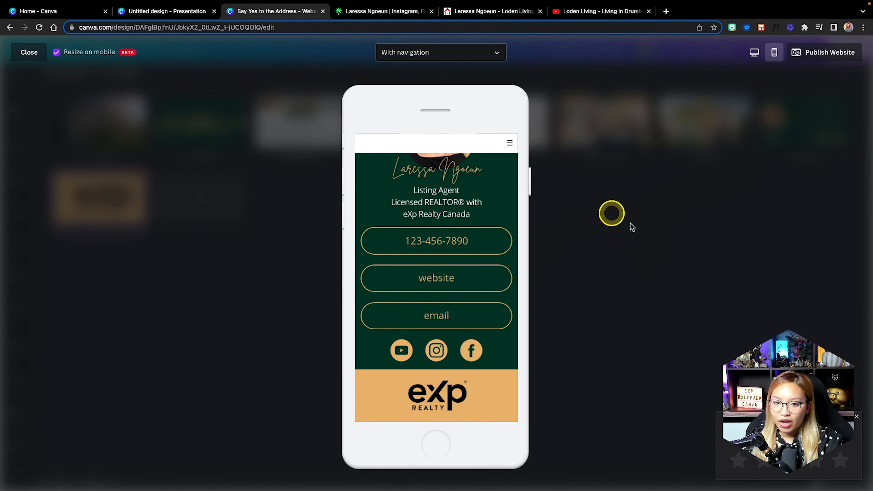
scroll(428, 182, up, 15)
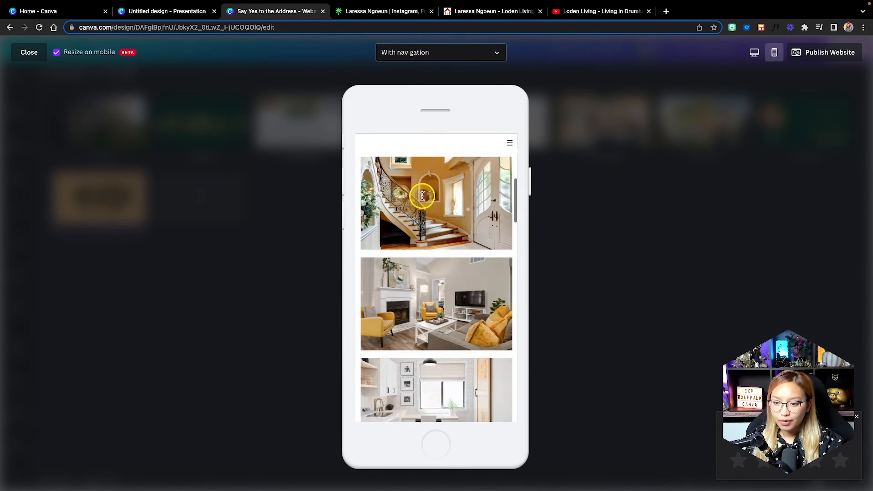
scroll(420, 197, up, 3)
scroll(433, 261, down, 5)
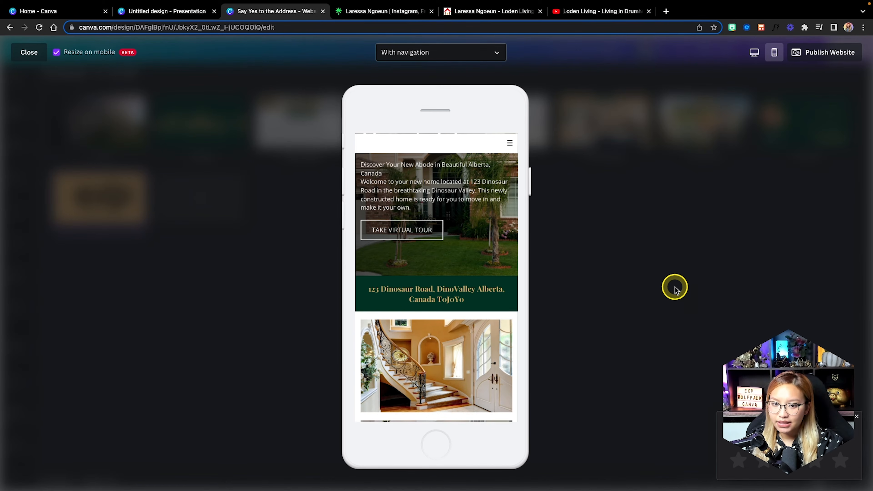
click(33, 53)
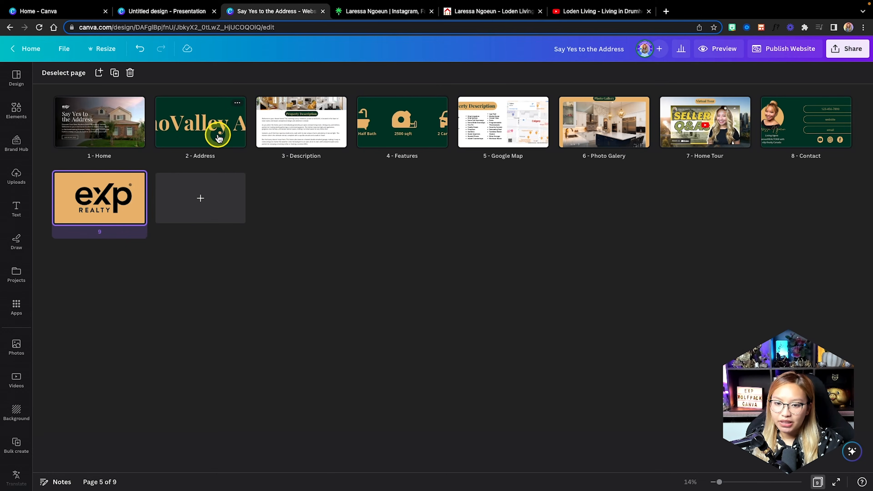
On page 2, widen the address text box to the right and recentre it on the green band.
double_click(218, 137)
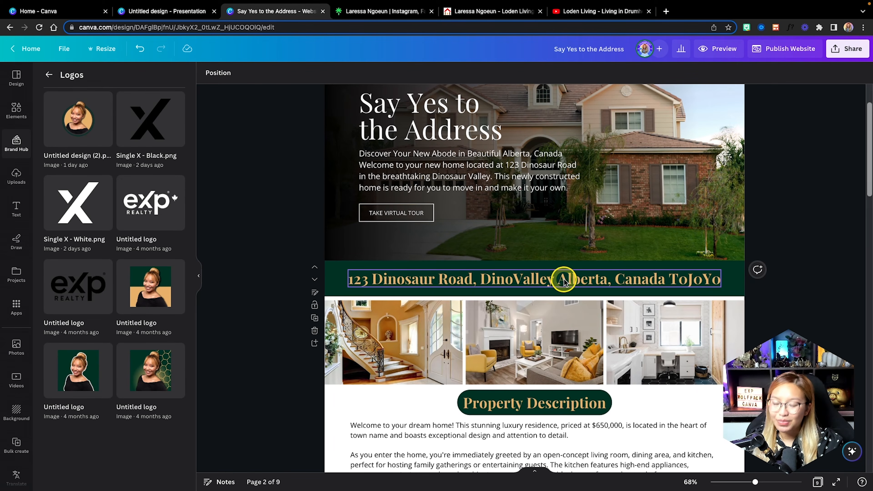
click(563, 280)
drag(723, 279, 739, 279)
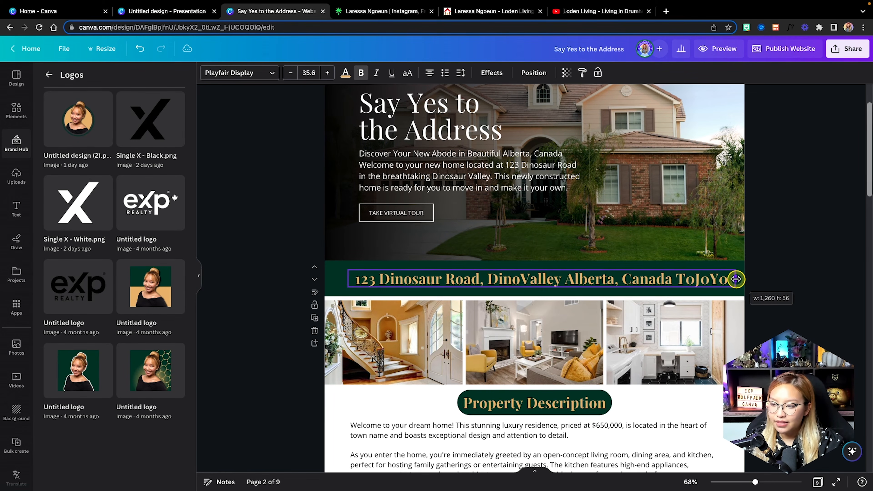
drag(679, 283, 669, 282)
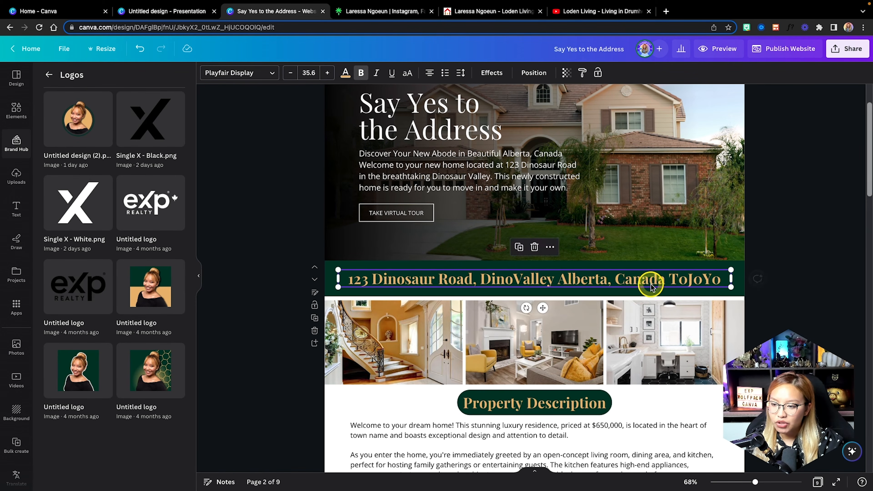
click(623, 282)
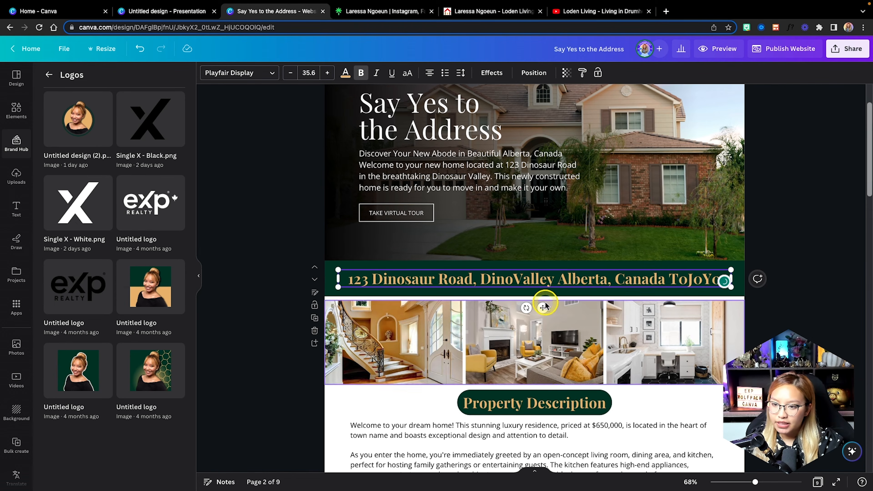
Lock the address text box in place from its More options menu.
click(795, 282)
click(566, 277)
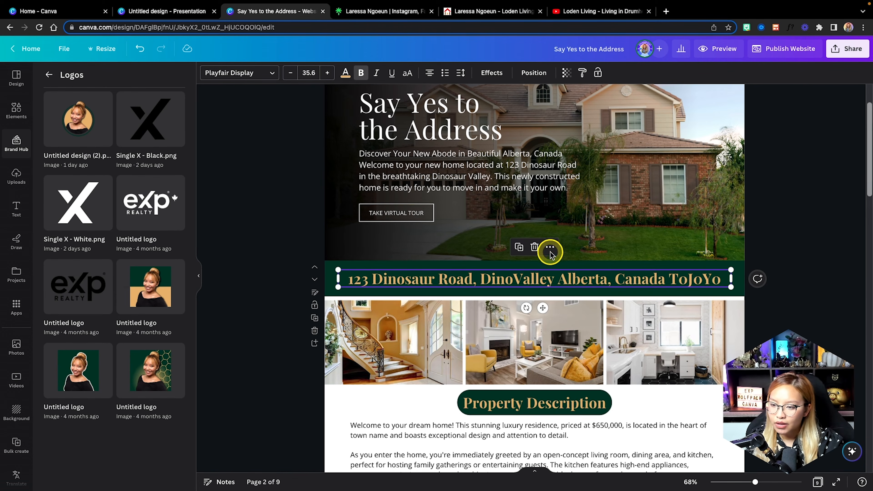
click(550, 247)
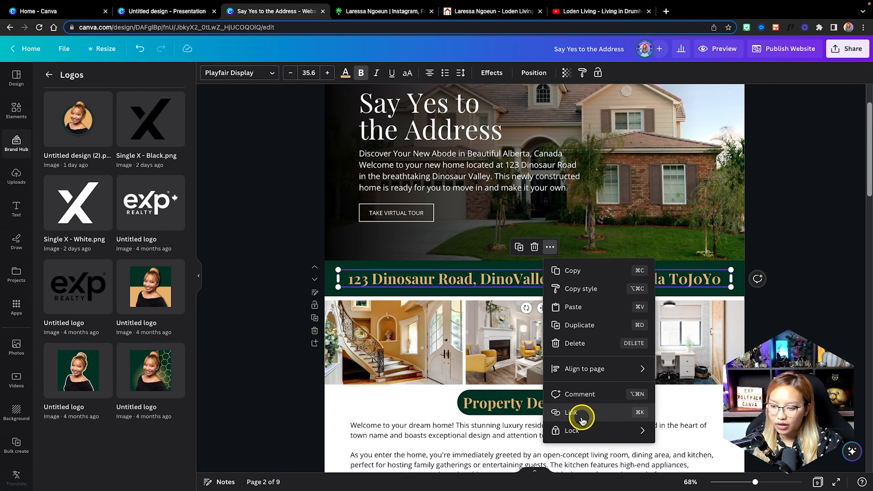
mouse_move(590, 429)
click(704, 436)
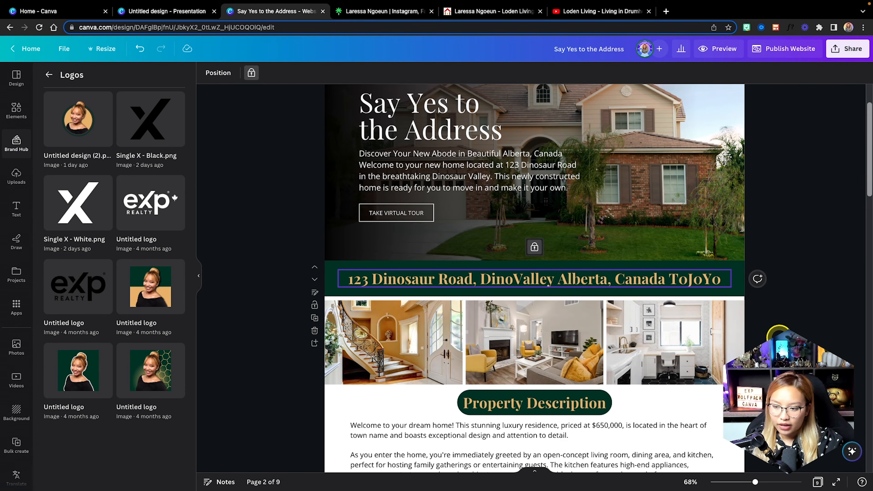
scroll(776, 332, down, 1)
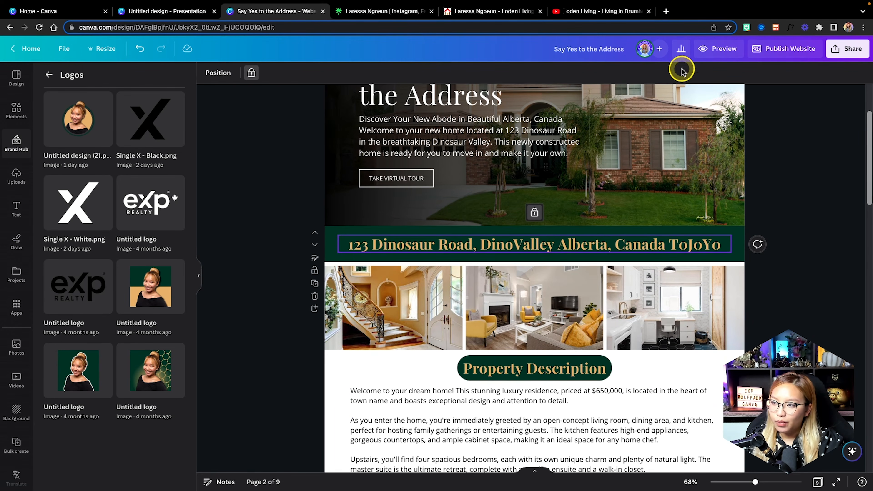
click(716, 52)
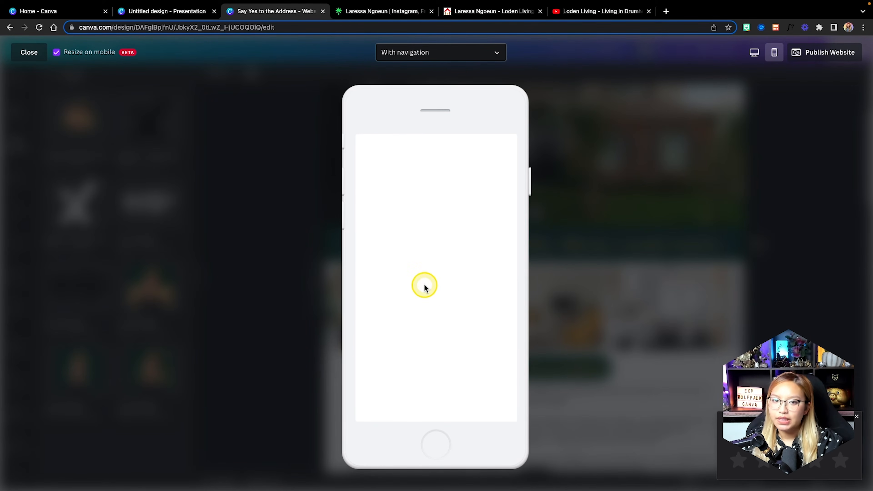
scroll(419, 285, down, 3)
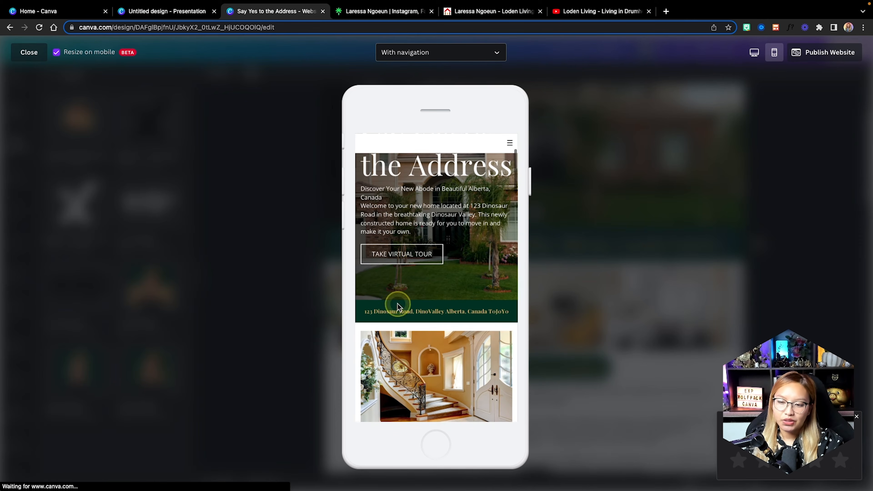
scroll(426, 310, down, 5)
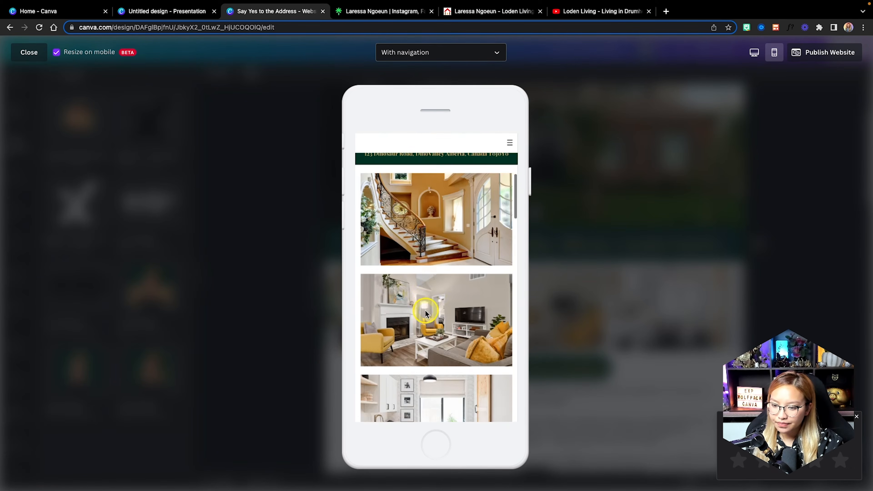
scroll(425, 309, down, 10)
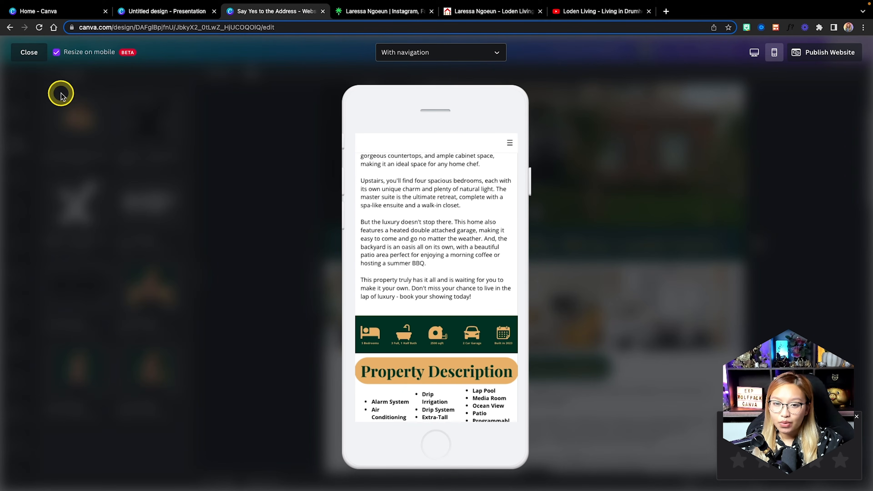
click(36, 56)
scroll(588, 289, down, 9)
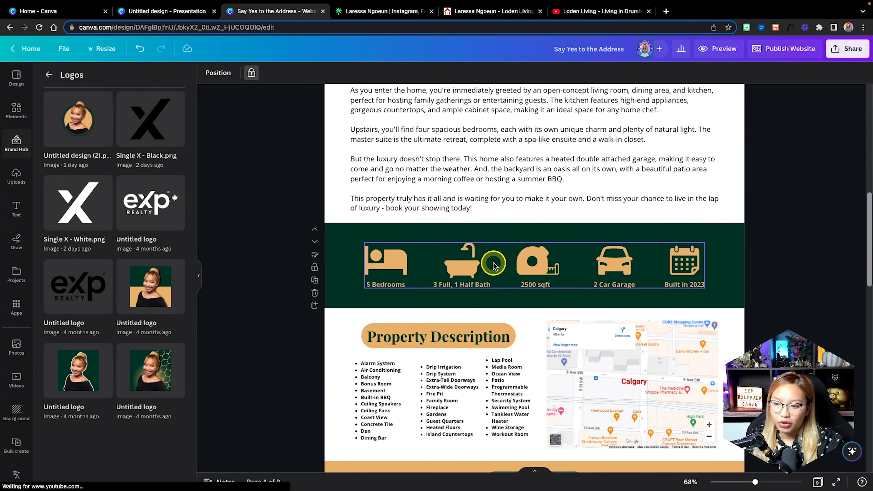
click(519, 266)
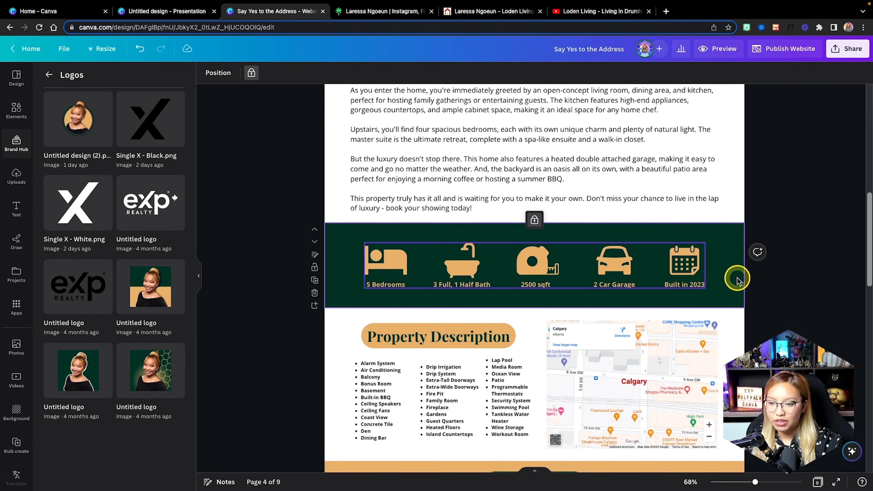
Lock the Property Description heading-and-list group from its More options menu.
scroll(615, 231, up, 4)
scroll(615, 231, down, 5)
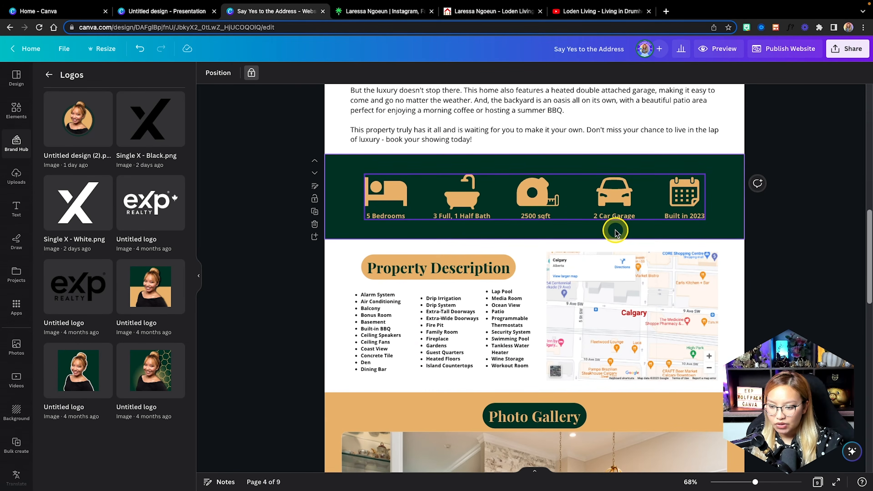
scroll(614, 232, down, 2)
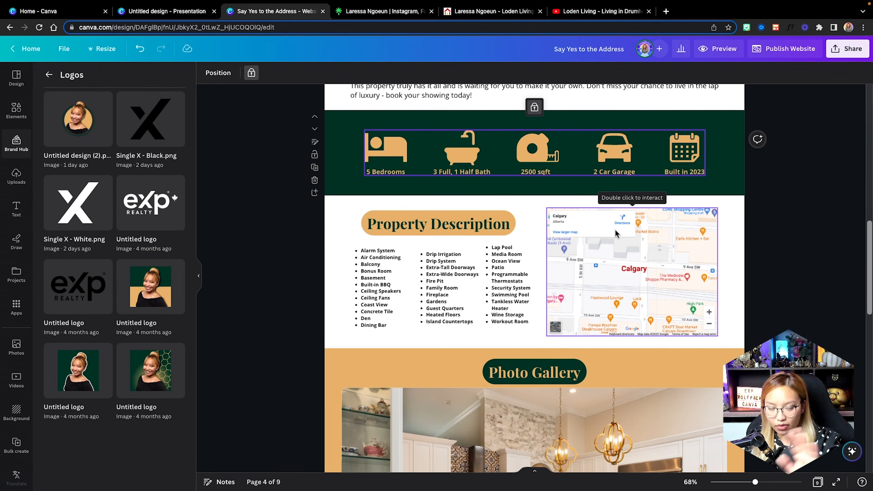
scroll(615, 232, up, 2)
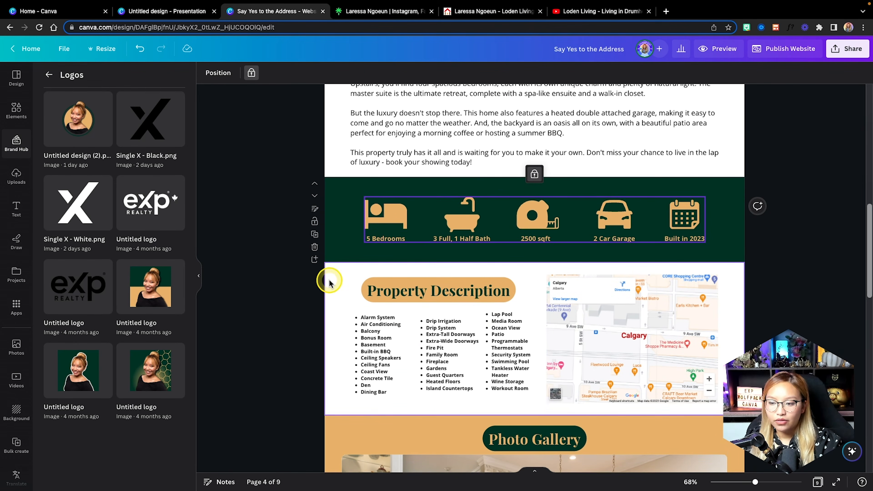
click(511, 363)
click(463, 257)
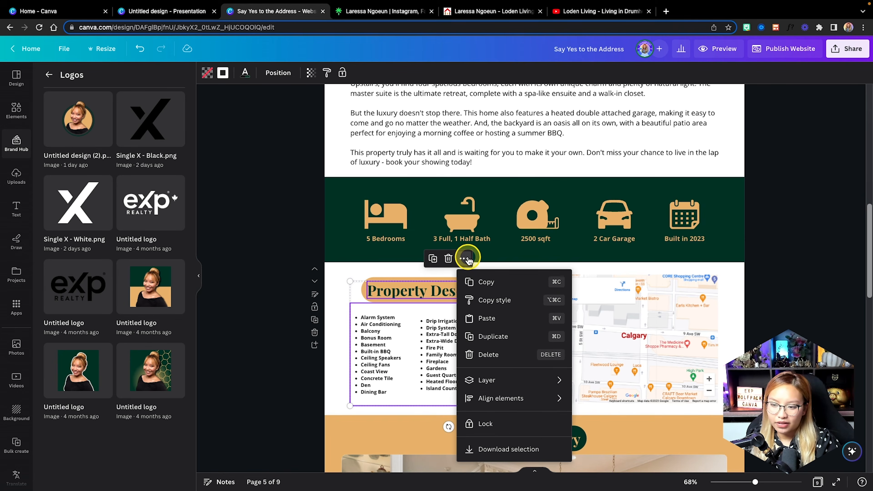
click(510, 423)
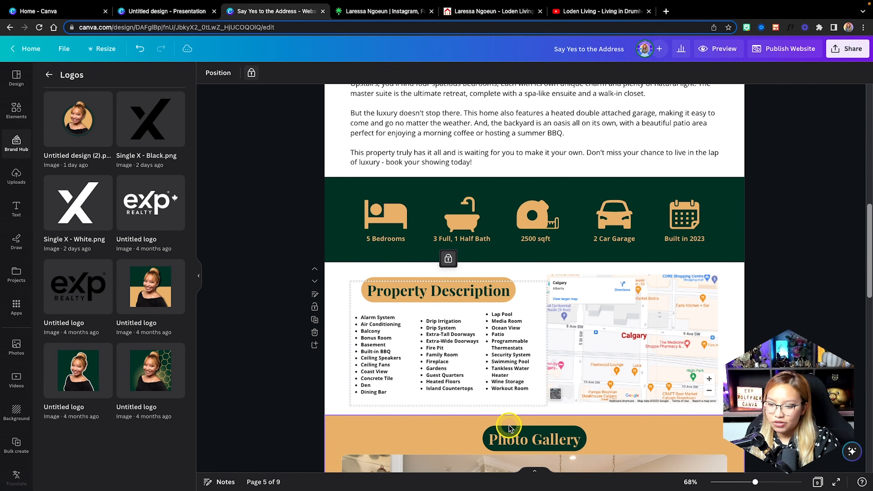
Scroll over the surrounding sections to check the layout, then deselect everything.
click(728, 349)
scroll(728, 348, down, 4)
scroll(729, 347, down, 15)
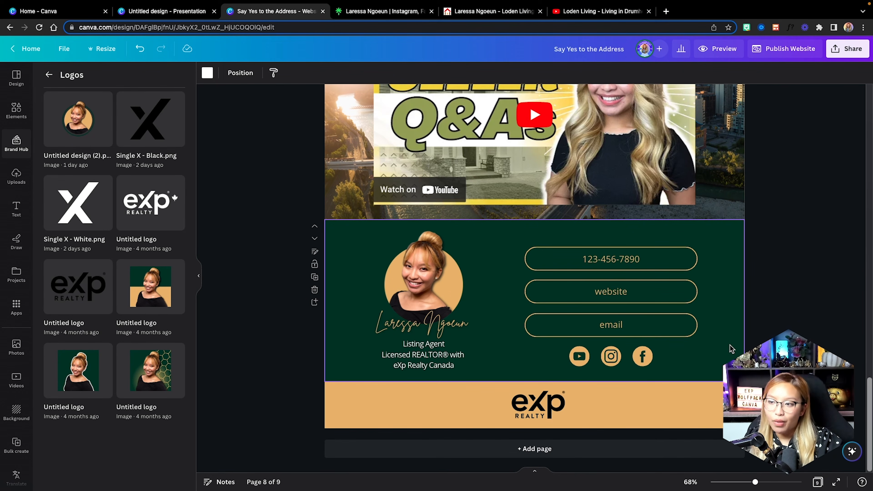
scroll(730, 348, up, 12)
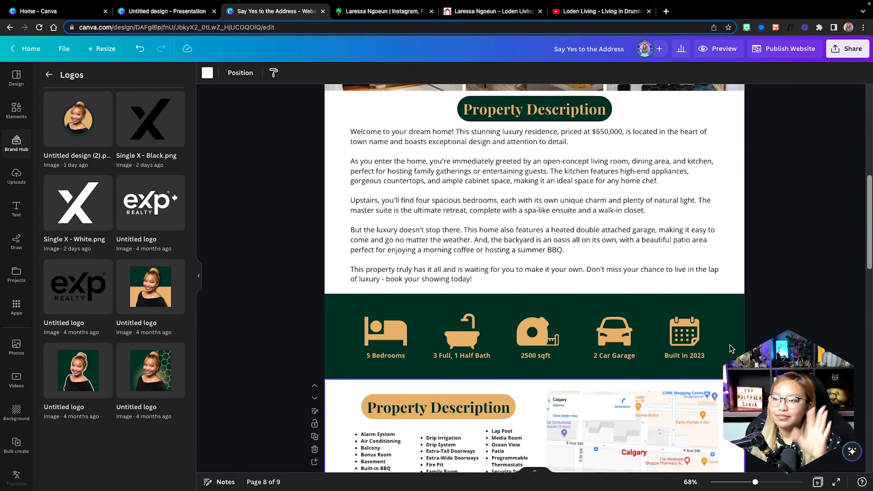
scroll(730, 348, up, 10)
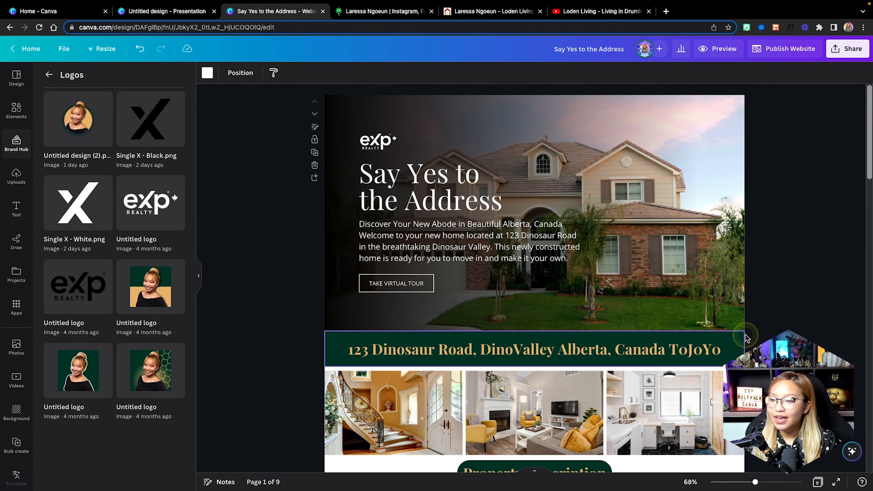
click(762, 258)
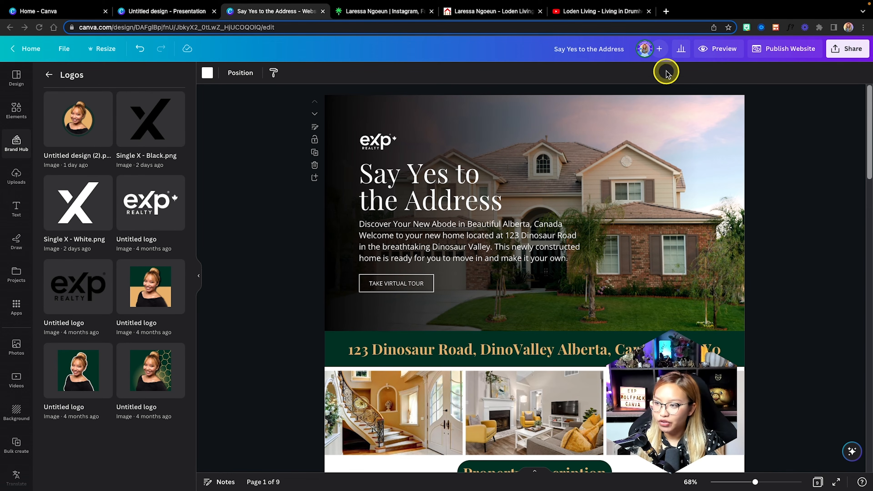
Start publishing with 'With navigation' selected and the free Canva domain kept.
click(774, 52)
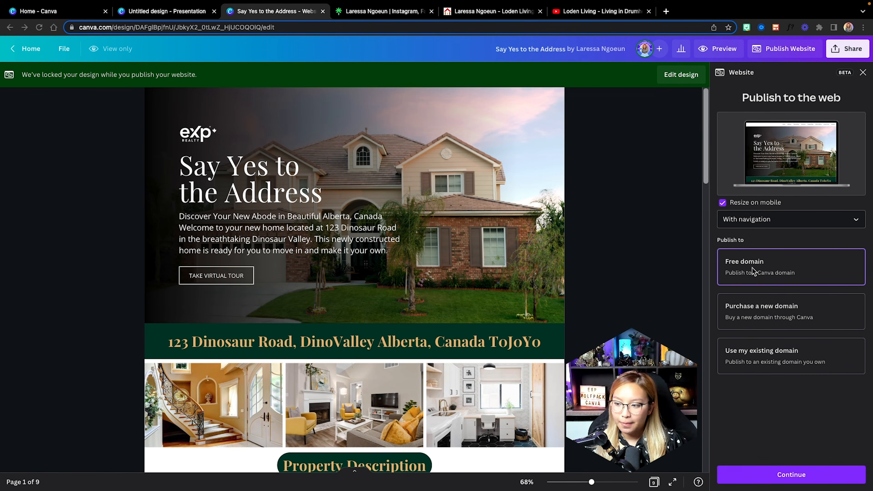
click(784, 227)
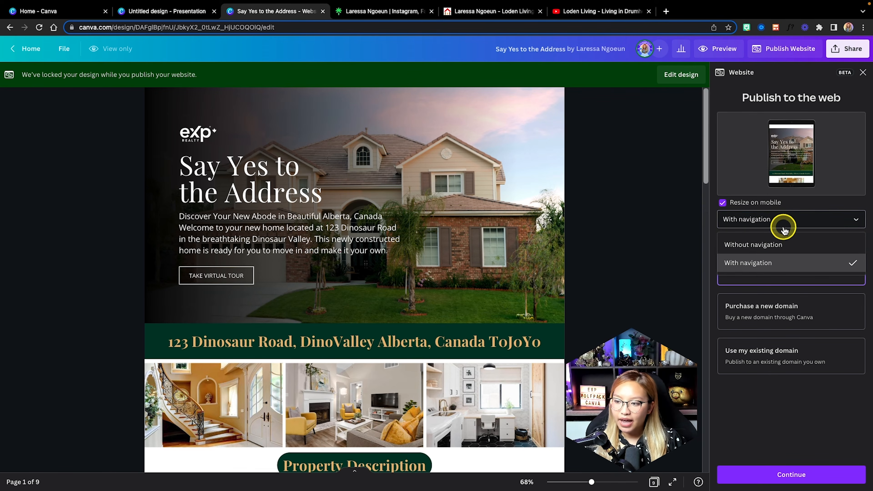
click(756, 263)
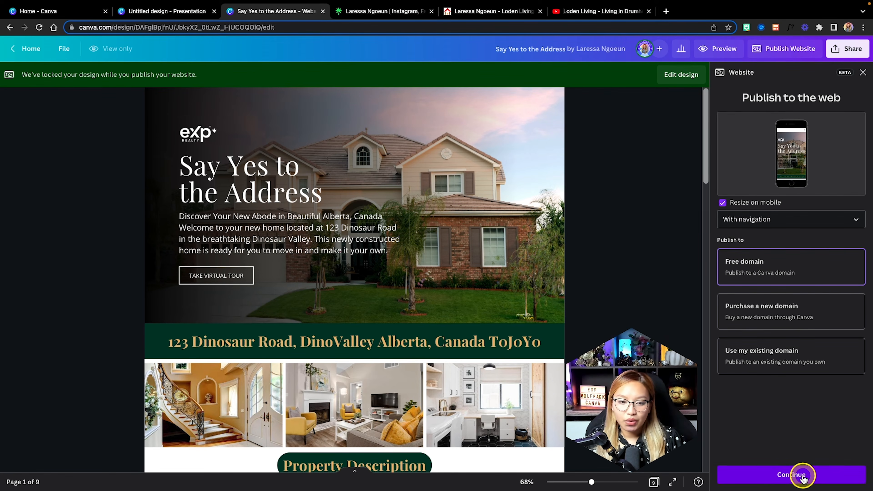
click(815, 473)
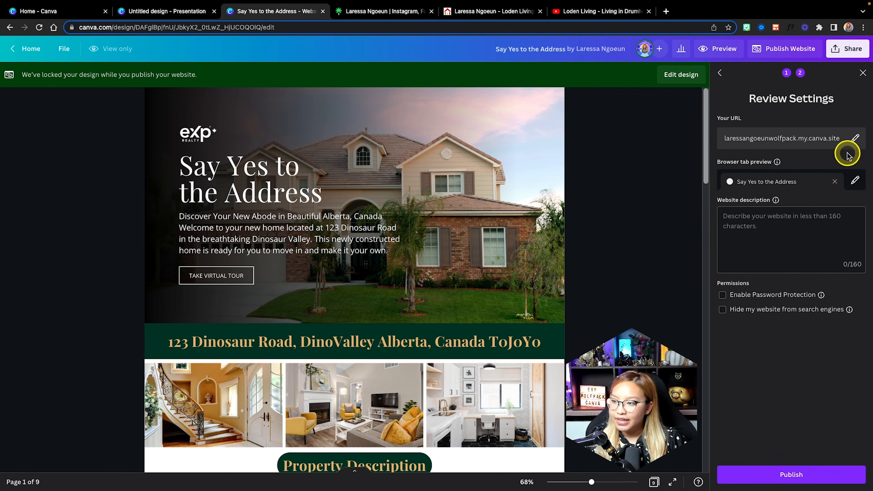
Set the site's address path to 123-dinosaur-road.
click(855, 139)
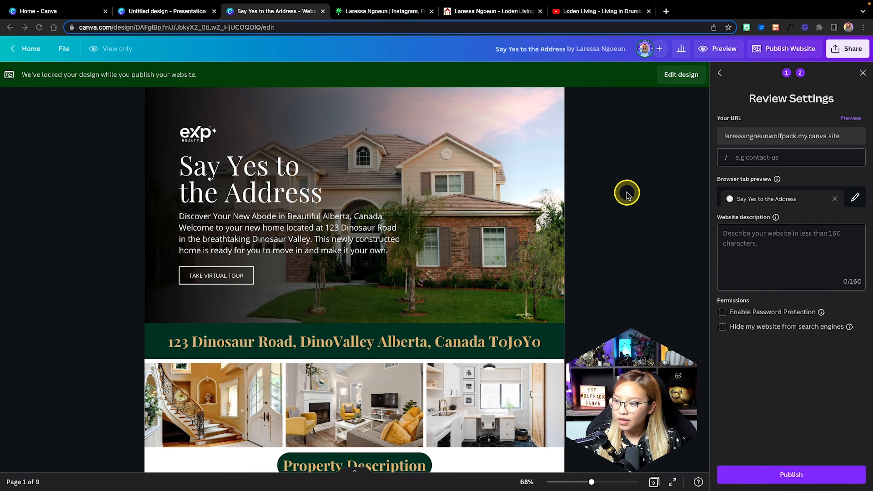
click(791, 159)
text(123-dinosaur-road)
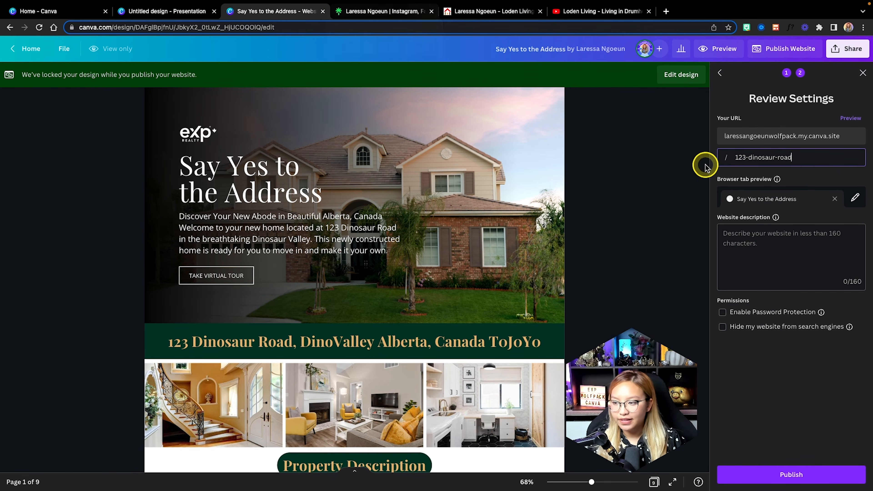
Use the portrait logo as the browser tab icon.
click(855, 197)
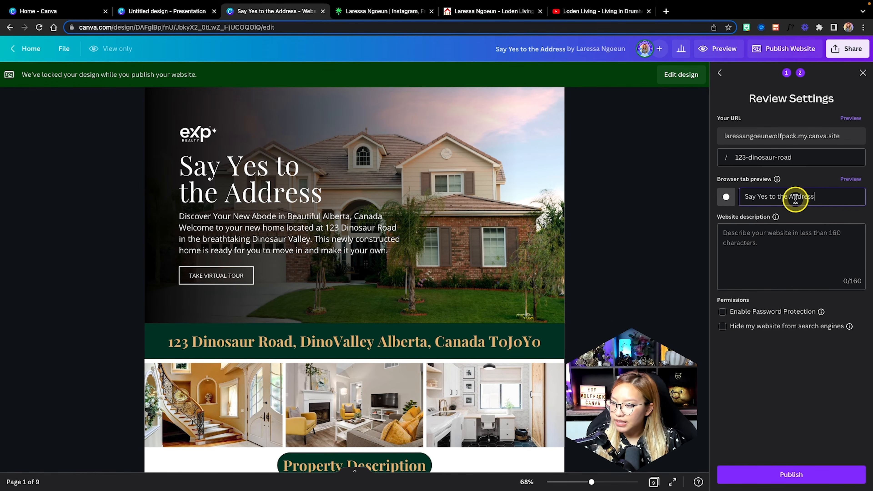
click(725, 196)
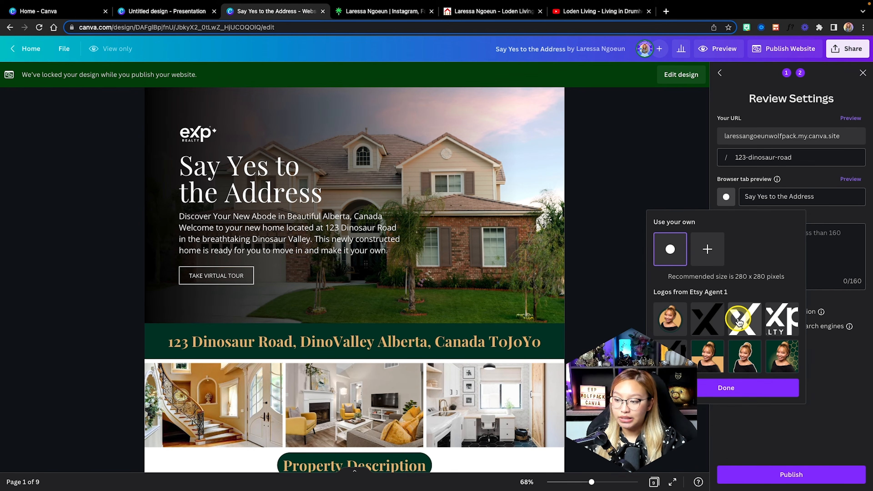
click(673, 327)
click(722, 389)
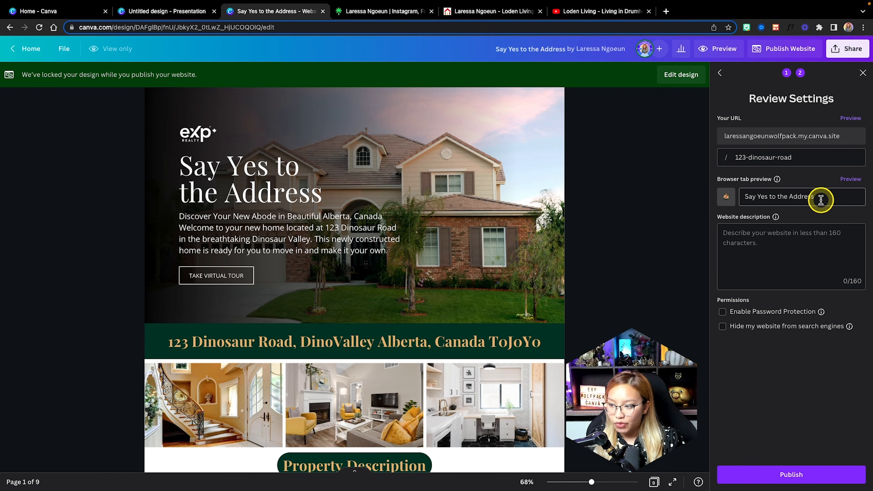
Retitle the tab '123 Dinosaur Road', publish the site, and open it live.
drag(821, 199, 738, 198)
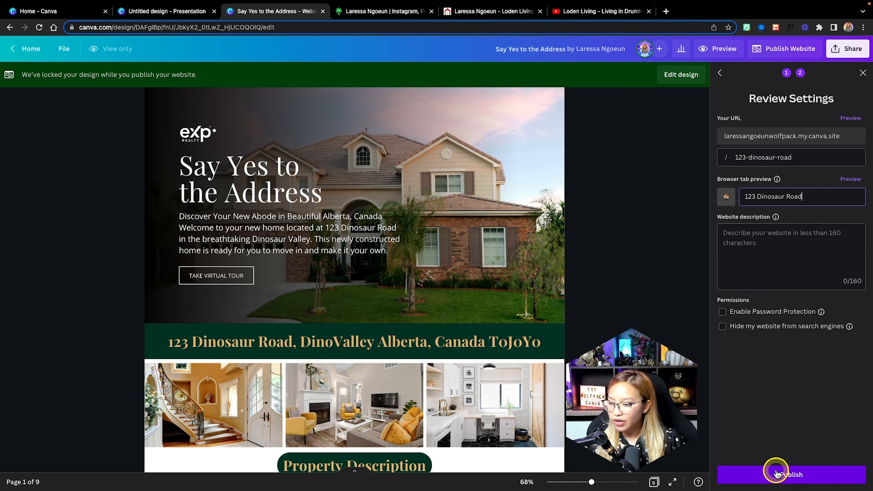
click(782, 477)
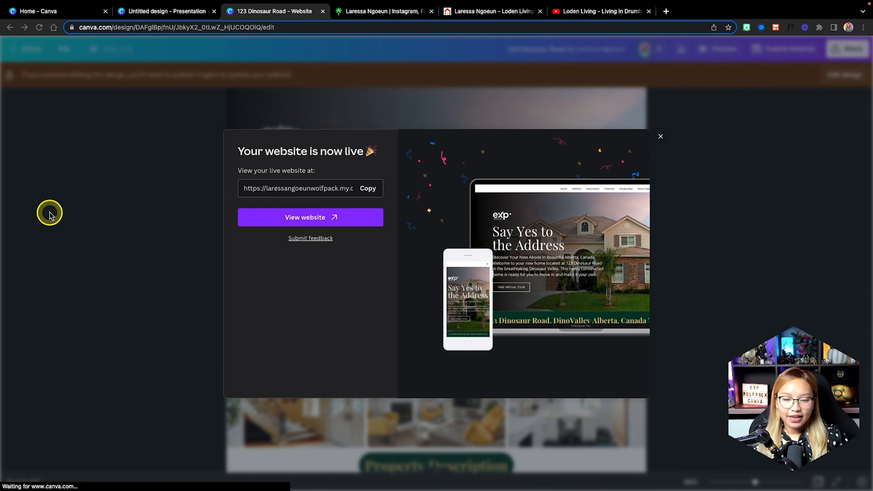
click(313, 222)
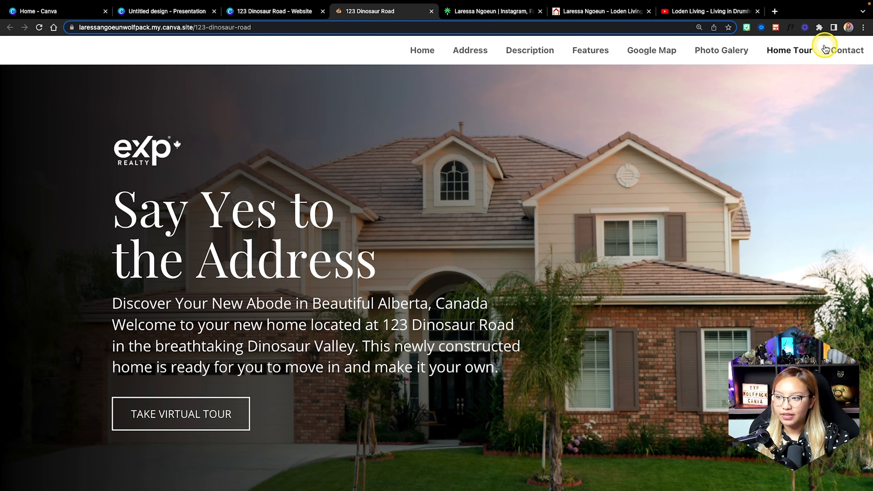
Review the live property site from virtual tour to contact section, copy its URL, and return to Canva.
scroll(191, 332, down, 1)
click(153, 376)
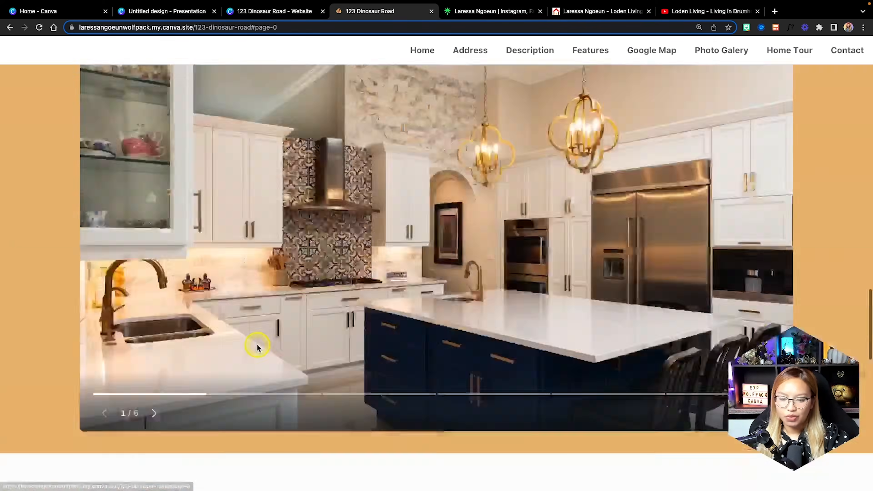
scroll(258, 347, up, 20)
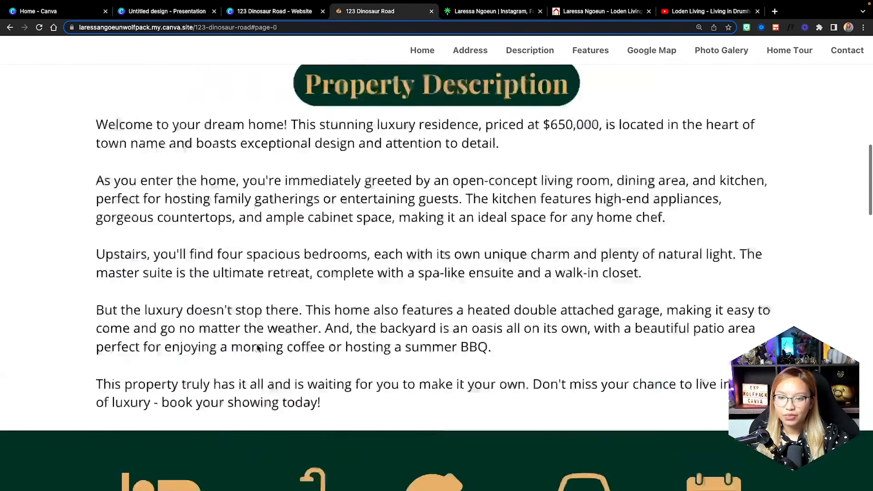
scroll(258, 348, up, 4)
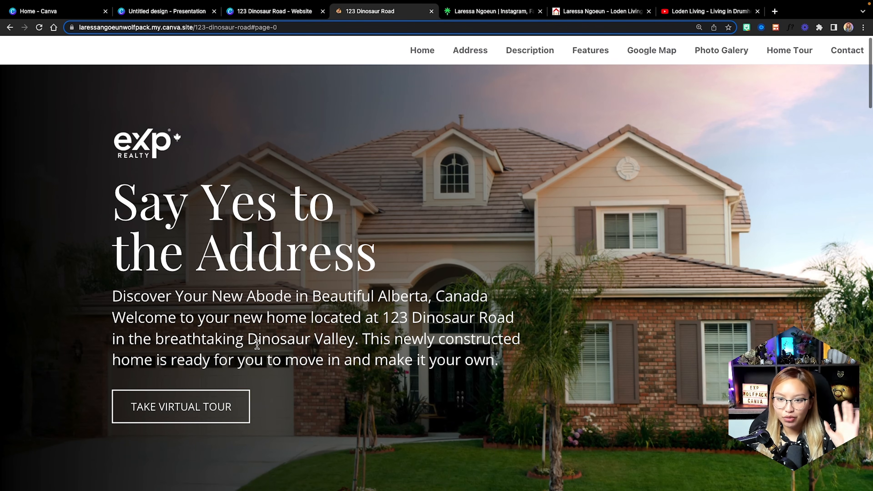
scroll(257, 344, down, 20)
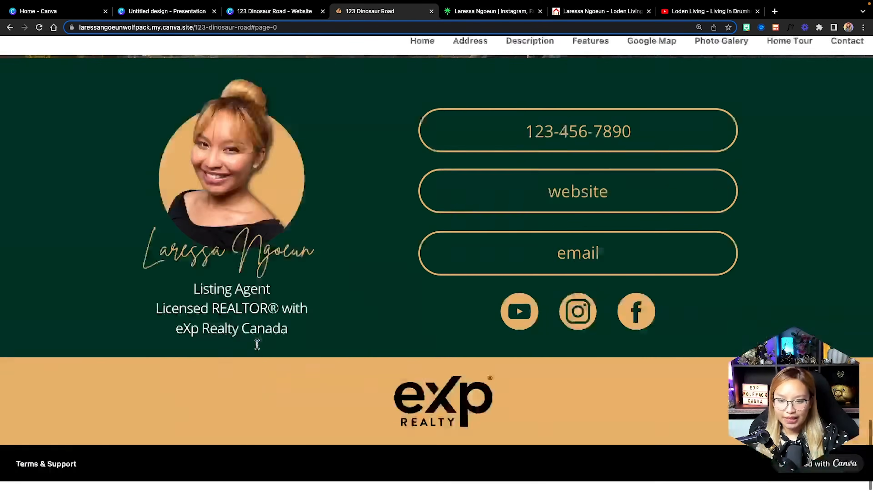
scroll(257, 345, up, 20)
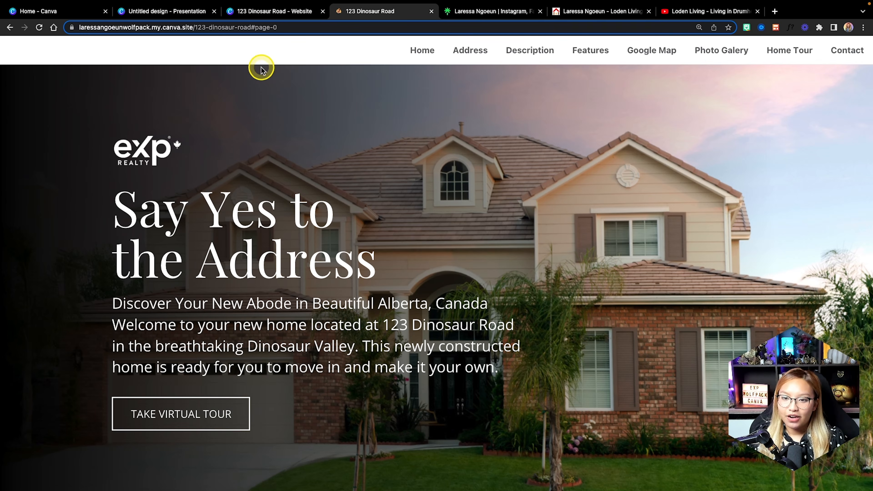
click(145, 27)
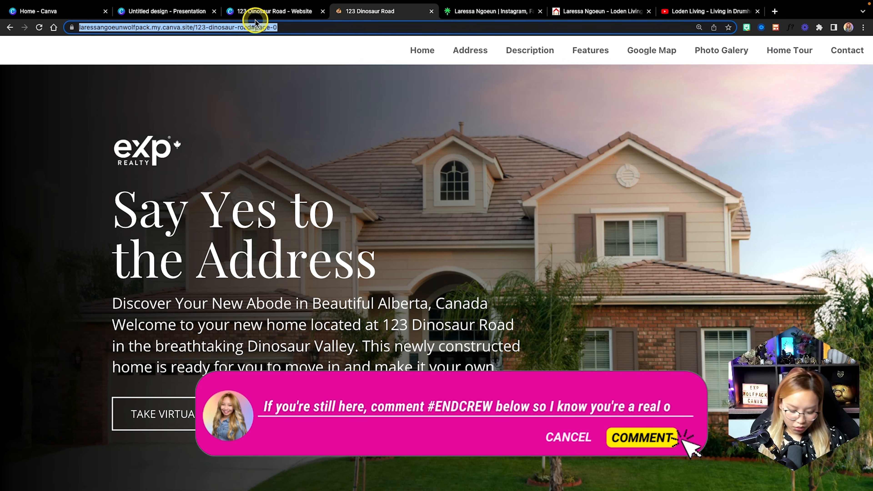
click(275, 11)
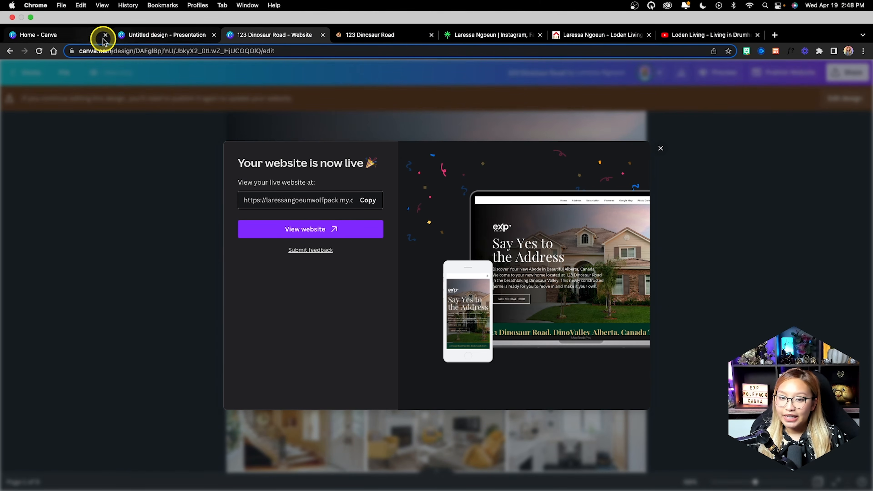
From Canva Home's Social media designs, create a blank square Instagram Post.
click(187, 11)
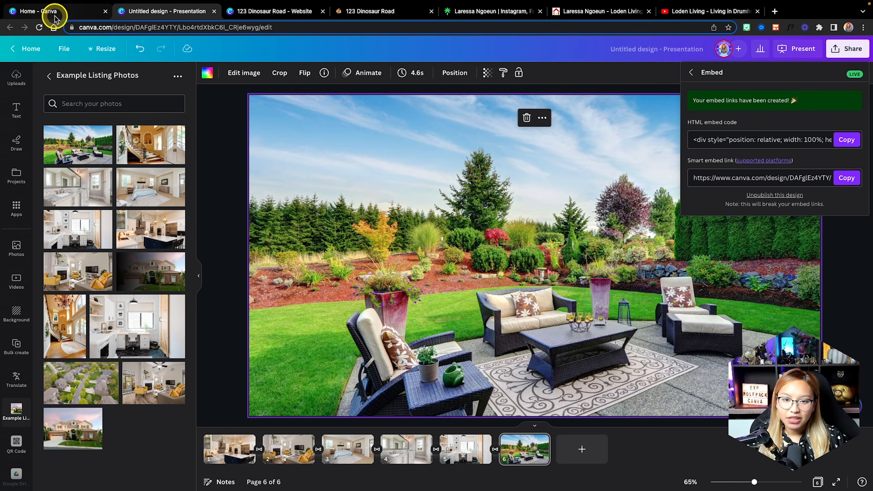
click(47, 11)
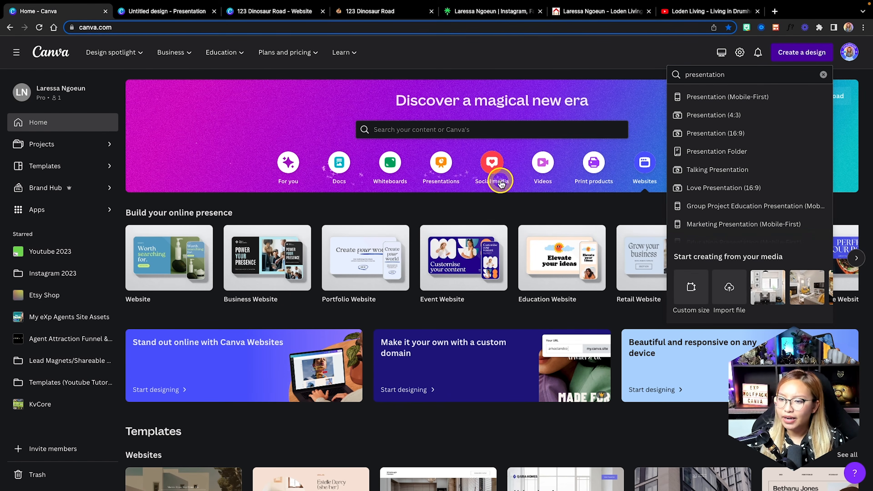
click(492, 164)
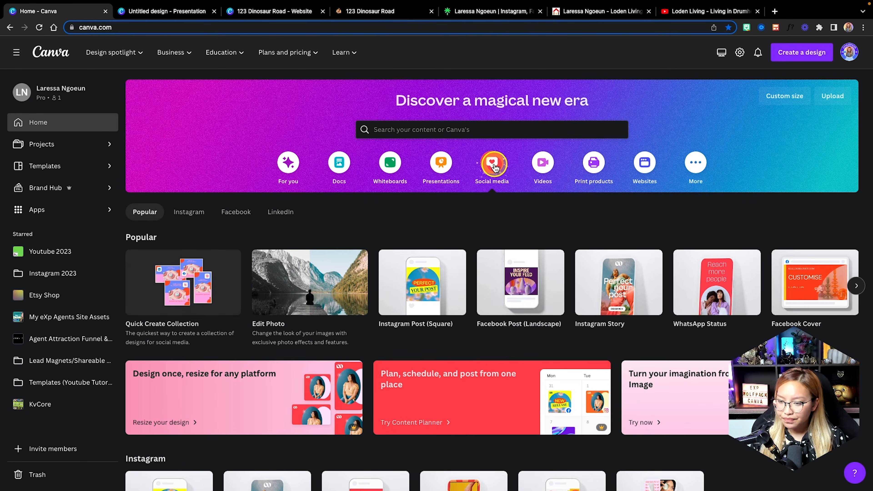
click(431, 290)
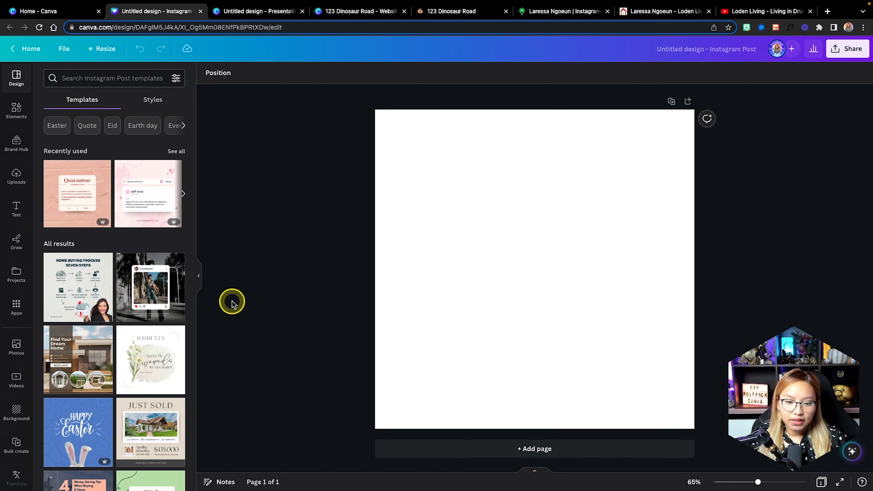
Search the Apps panel for 'QR code' and open the QR Code app.
click(16, 306)
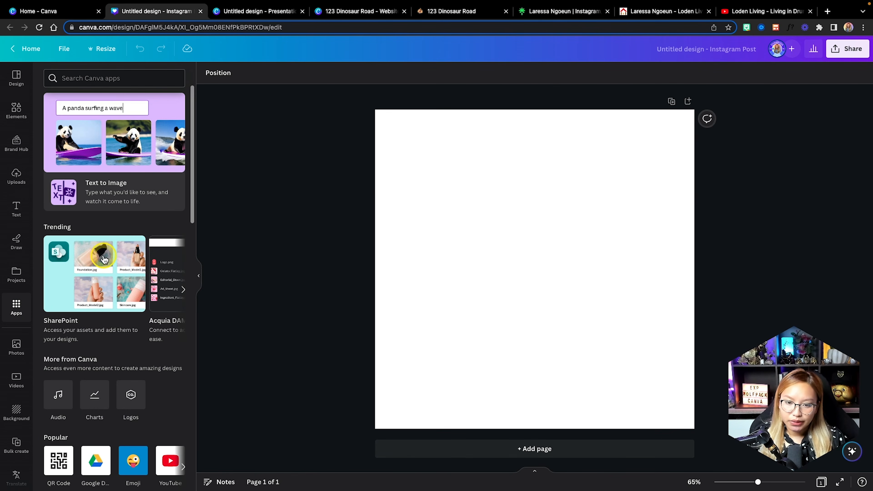
click(85, 77)
text(QR code)
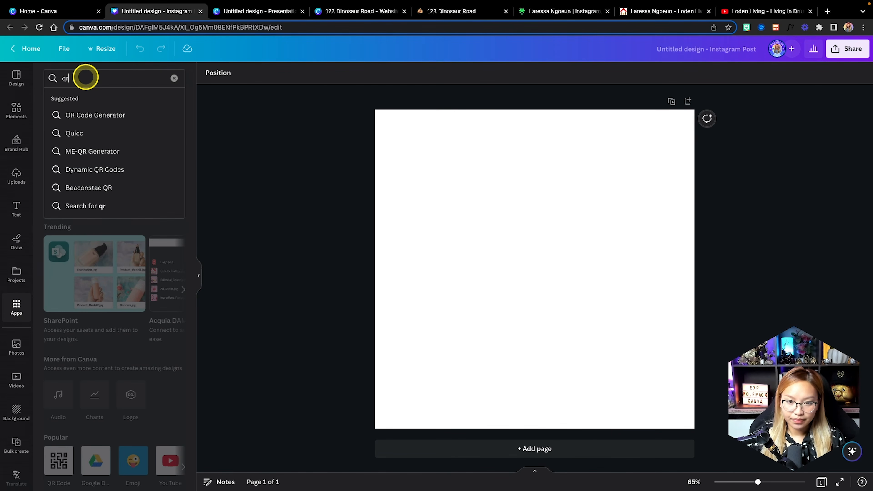
key(Return)
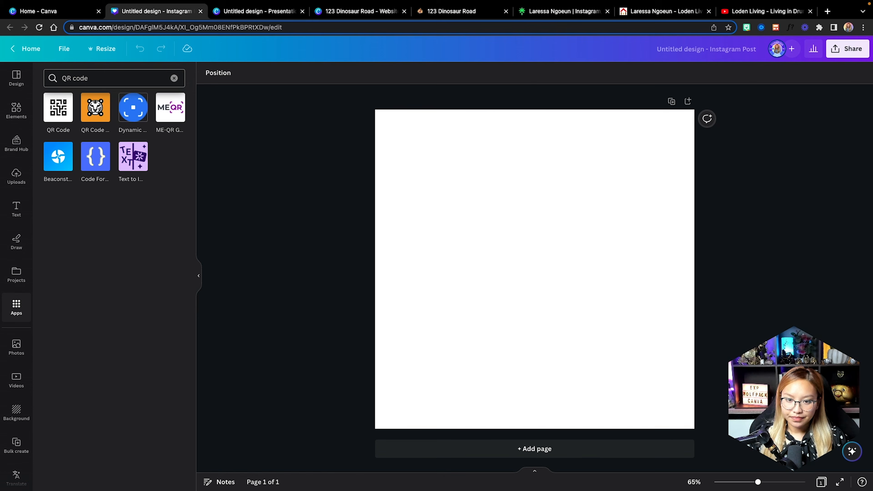
click(61, 109)
Paste the live site's URL and generate its QR code onto the post.
click(125, 149)
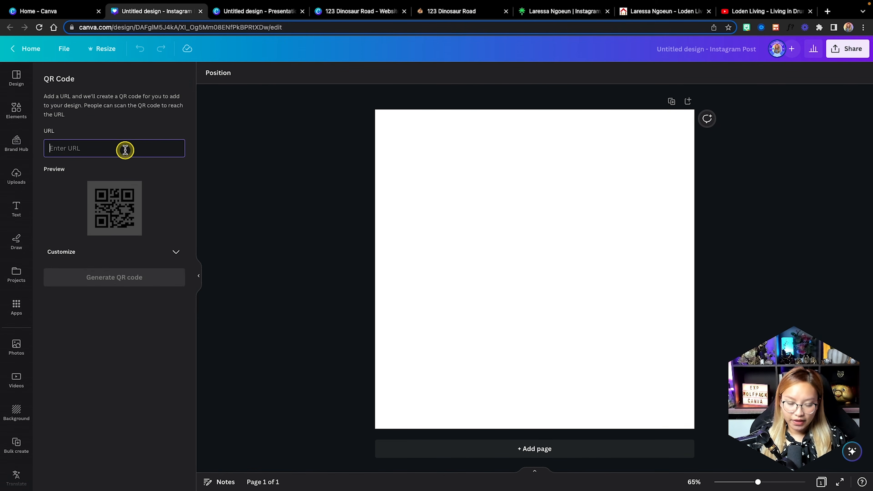
key(super+v)
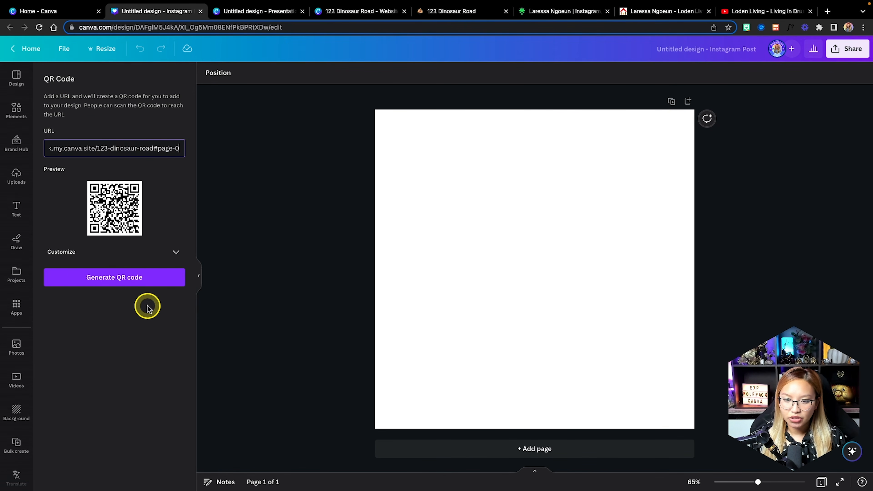
click(177, 252)
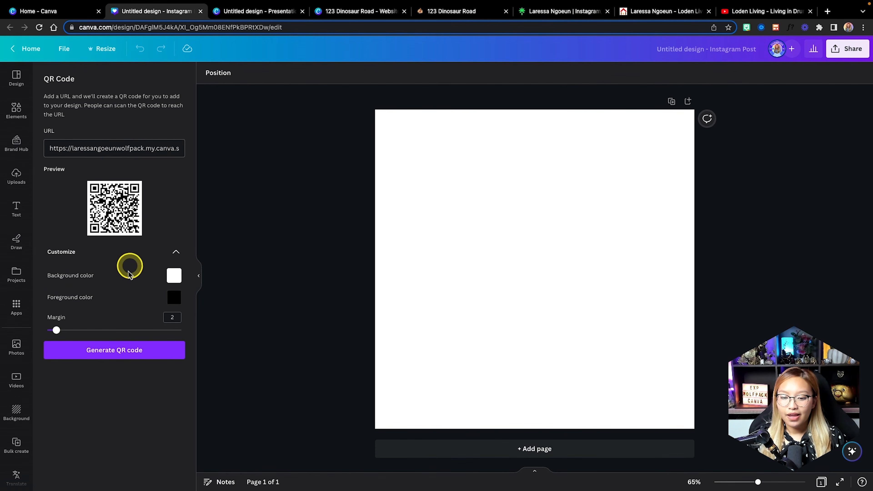
click(124, 354)
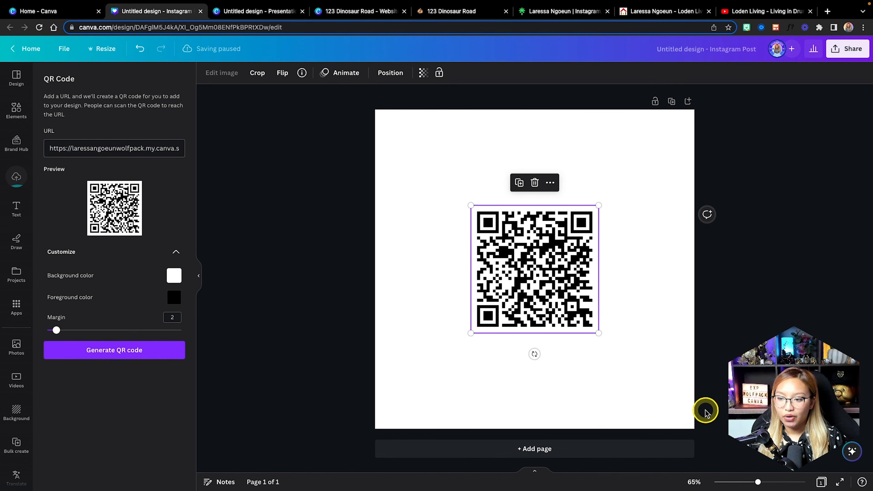